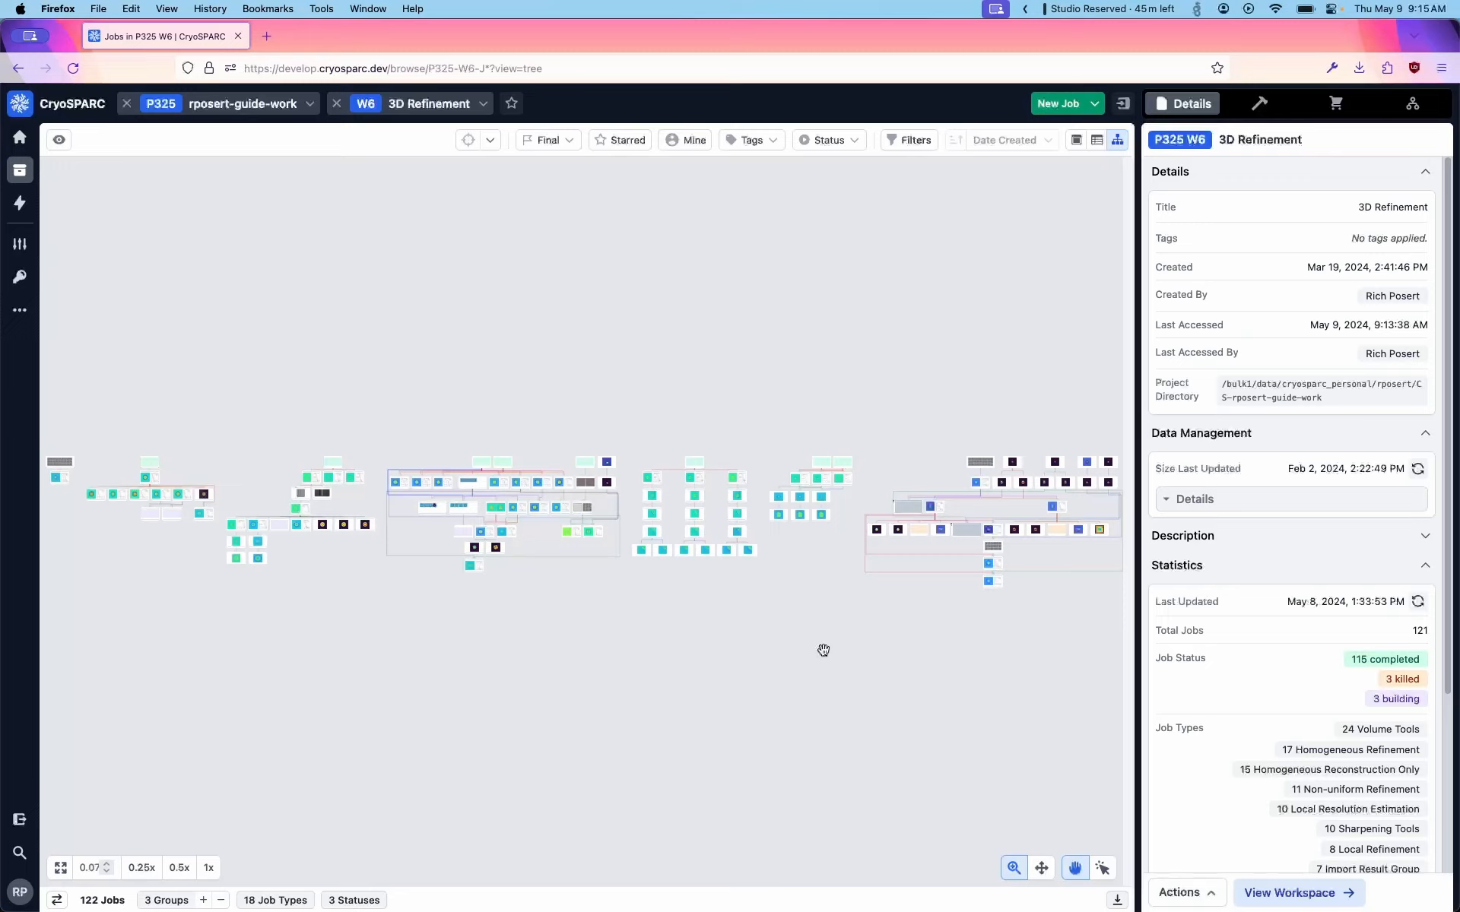
Examine the three Reconstruct Only branches J451, J452 and J453 and their downstream Sharpen and Volume Tools jobs in the tree.
{"action": "scroll", "coordinate": [704, 603], "scroll_direction": "up", "scroll_amount": 10}
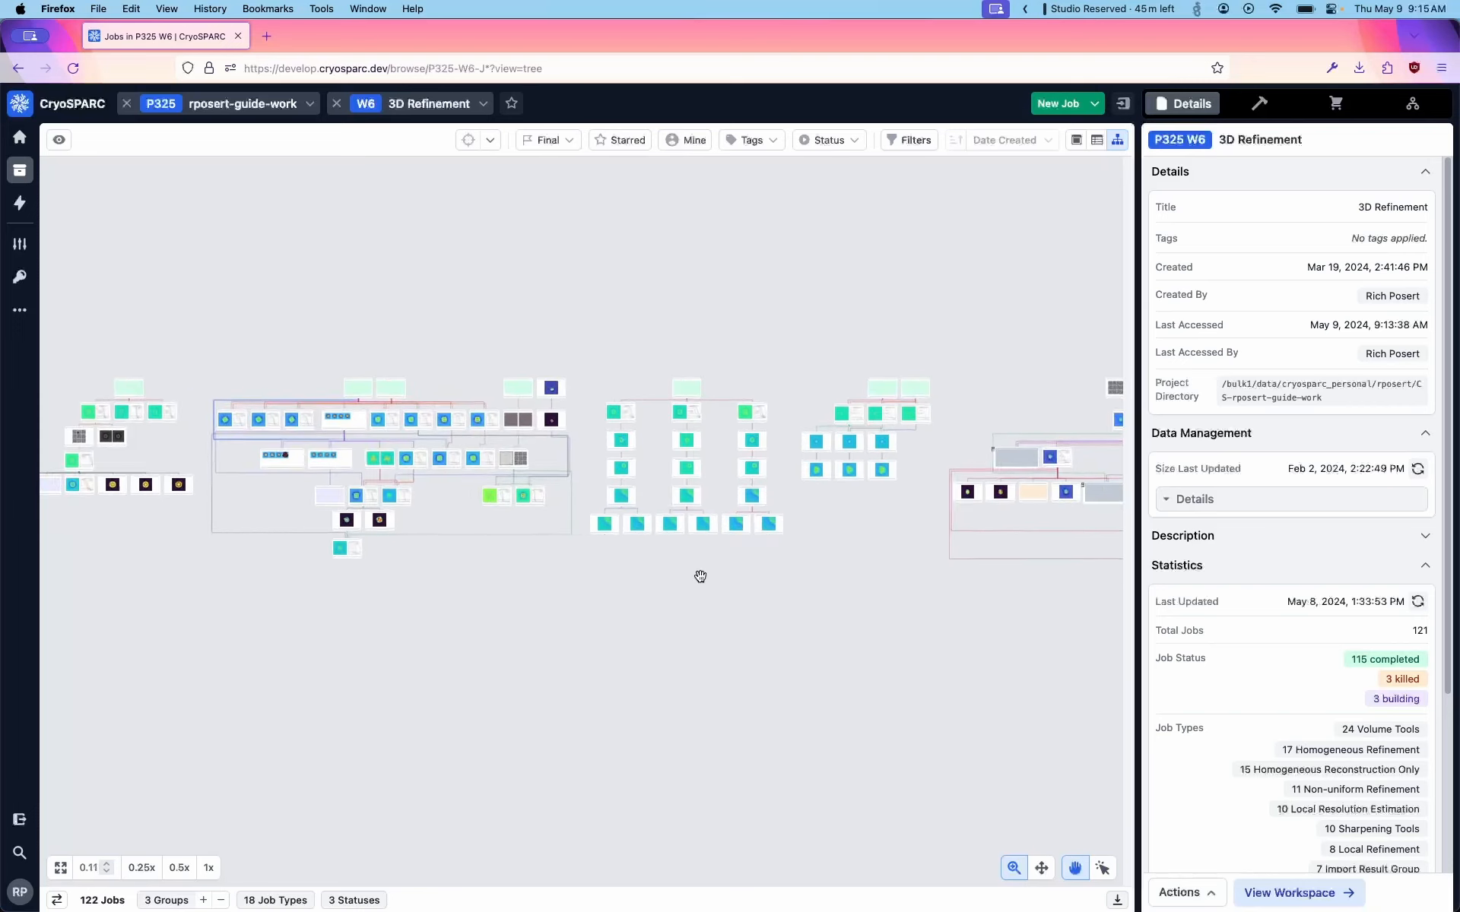
{"action": "scroll", "coordinate": [738, 452], "scroll_direction": "up", "scroll_amount": 5}
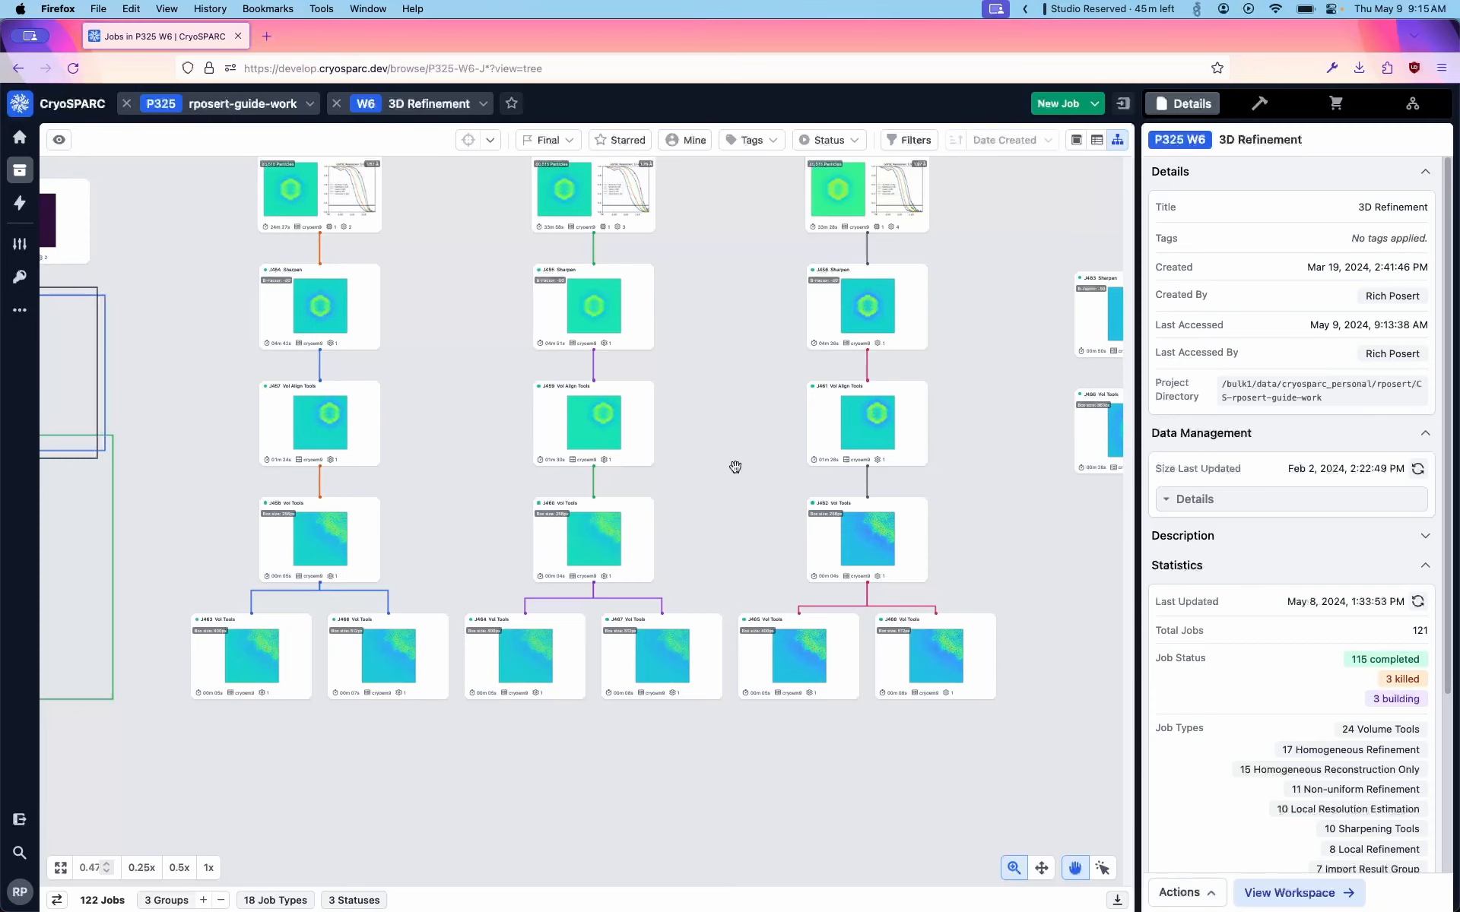
{"action": "scroll", "coordinate": [690, 433], "scroll_direction": "up", "scroll_amount": 3}
{"action": "left_click_drag", "start_coordinate": [703, 346], "coordinate": [753, 535]}
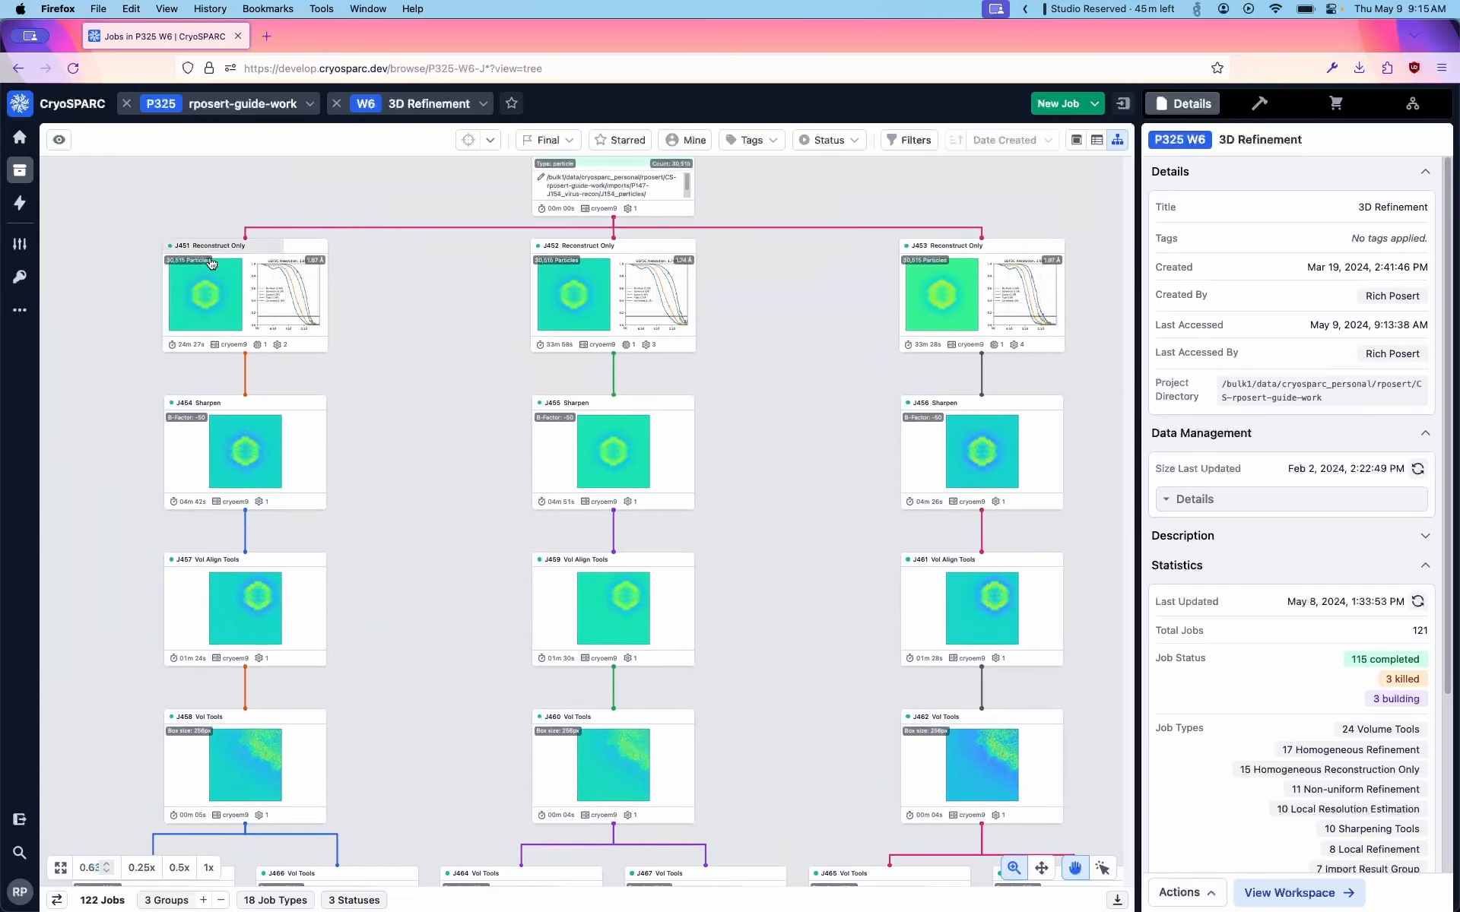
{"action": "left_click_drag", "start_coordinate": [400, 404], "coordinate": [413, 263]}
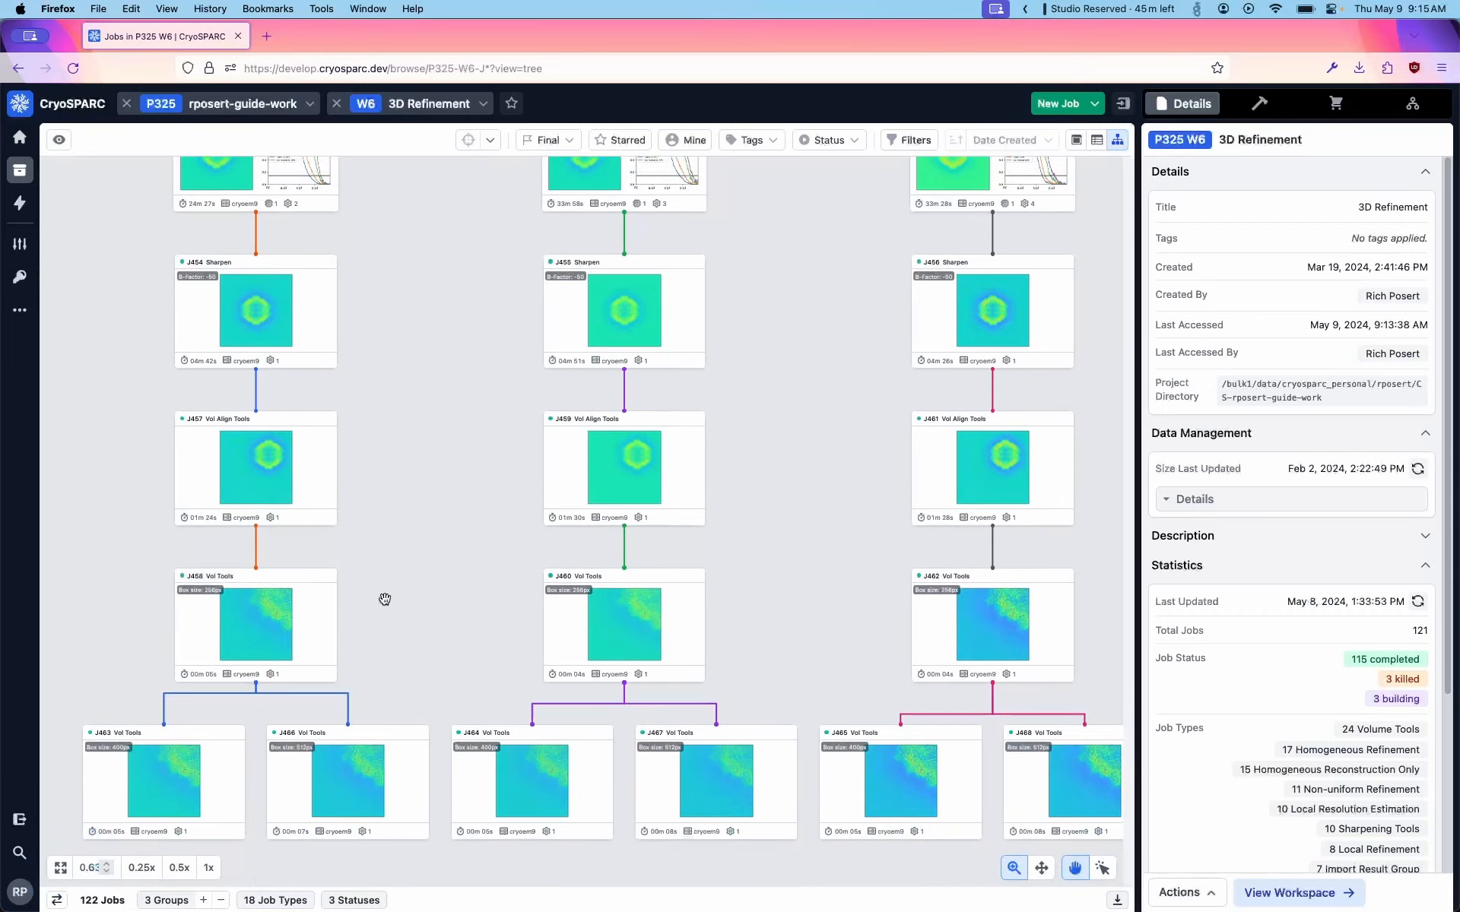
{"action": "scroll", "coordinate": [424, 436], "scroll_direction": "down", "scroll_amount": 6}
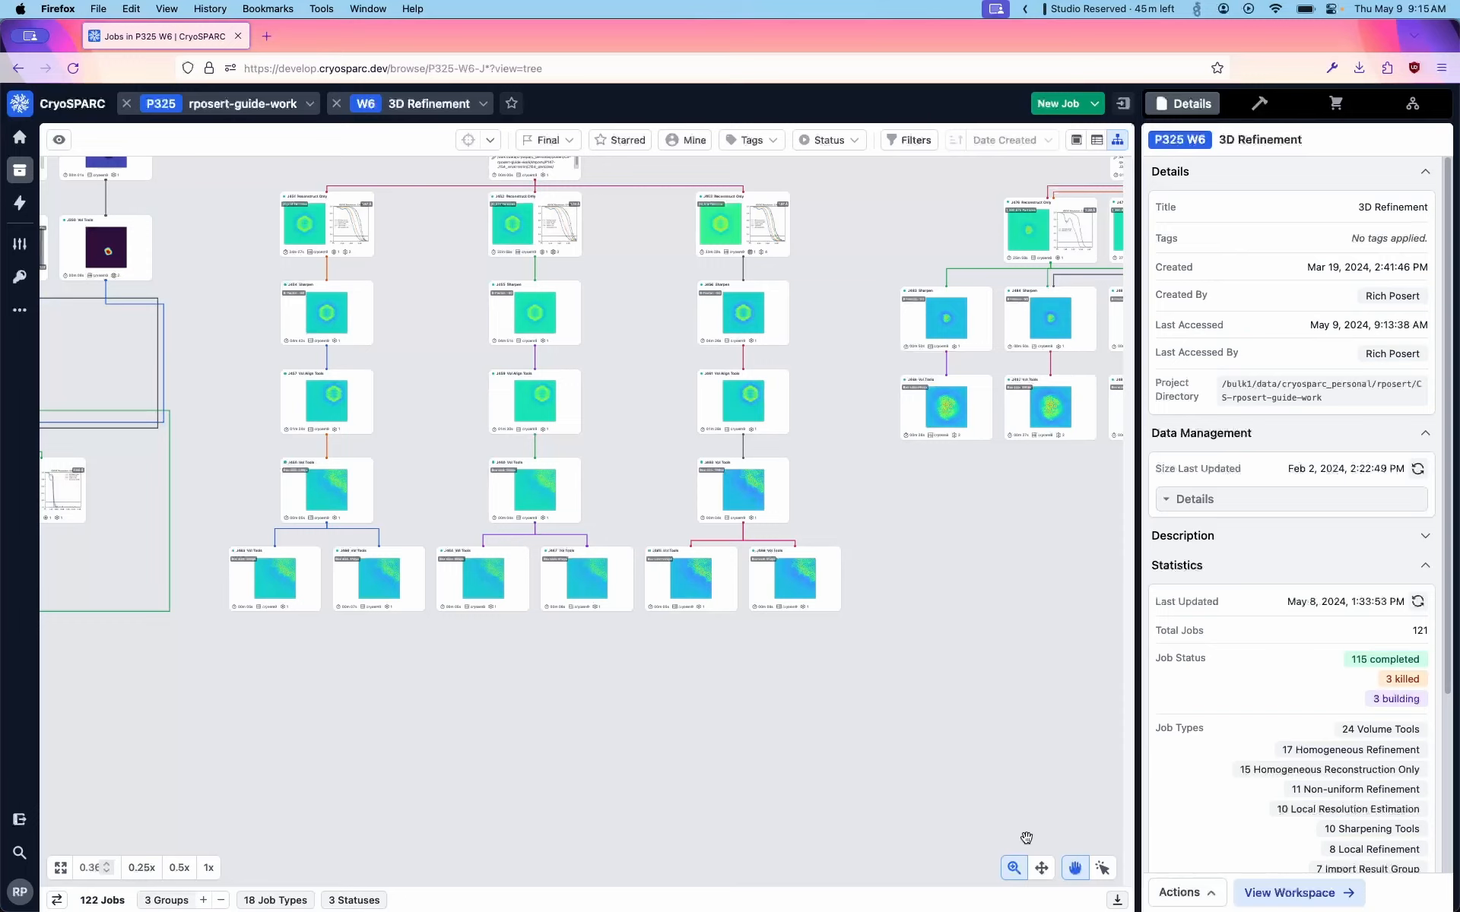
Set scrolling to pan the job tree, and look across to the neighbouring NU-Refine and 3D Class jobs.
{"action": "left_click", "coordinate": [1043, 869]}
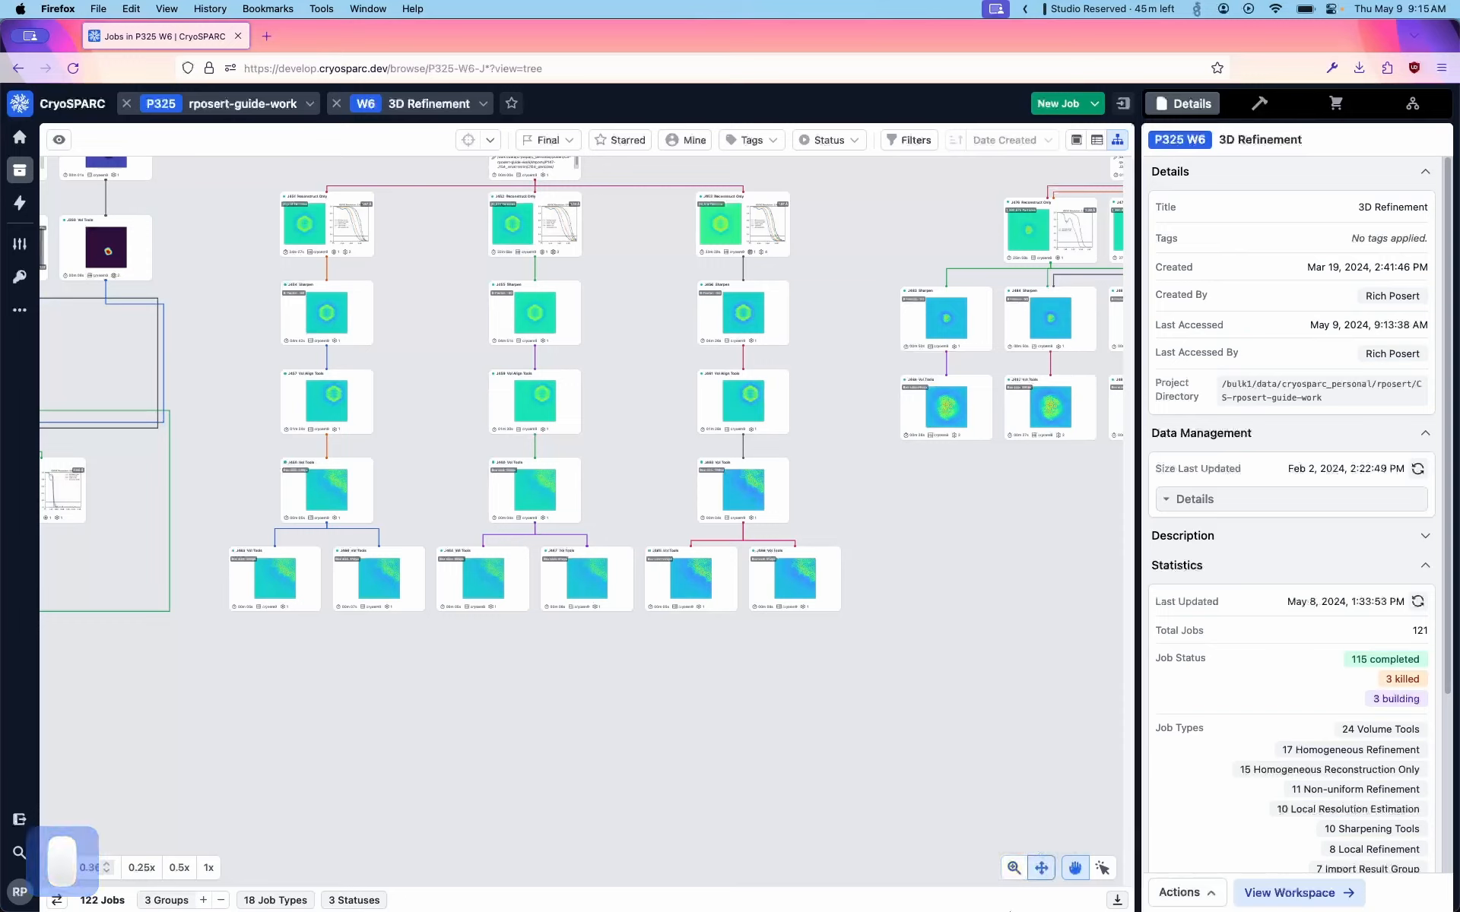
{"action": "scroll", "coordinate": [622, 634], "scroll_direction": "up", "scroll_amount": 8}
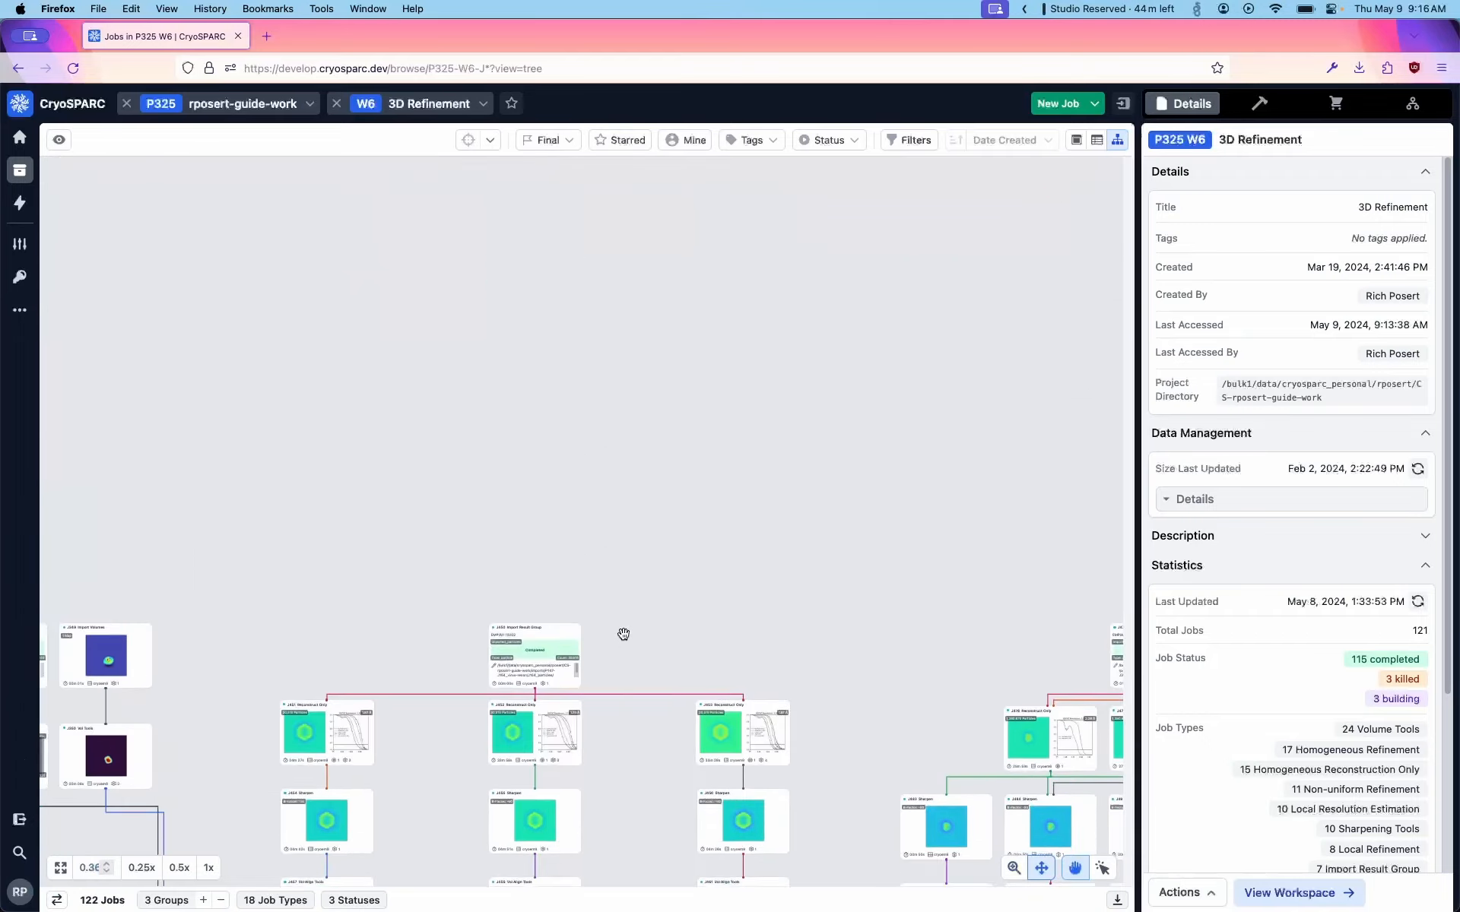
{"action": "scroll", "coordinate": [623, 634], "scroll_direction": "down", "scroll_amount": 6}
{"action": "scroll", "coordinate": [623, 634], "scroll_direction": "up", "scroll_amount": 3}
{"action": "scroll", "coordinate": [625, 633], "scroll_direction": "down", "scroll_amount": 6}
{"action": "scroll", "coordinate": [628, 631], "scroll_direction": "up", "scroll_amount": 3}
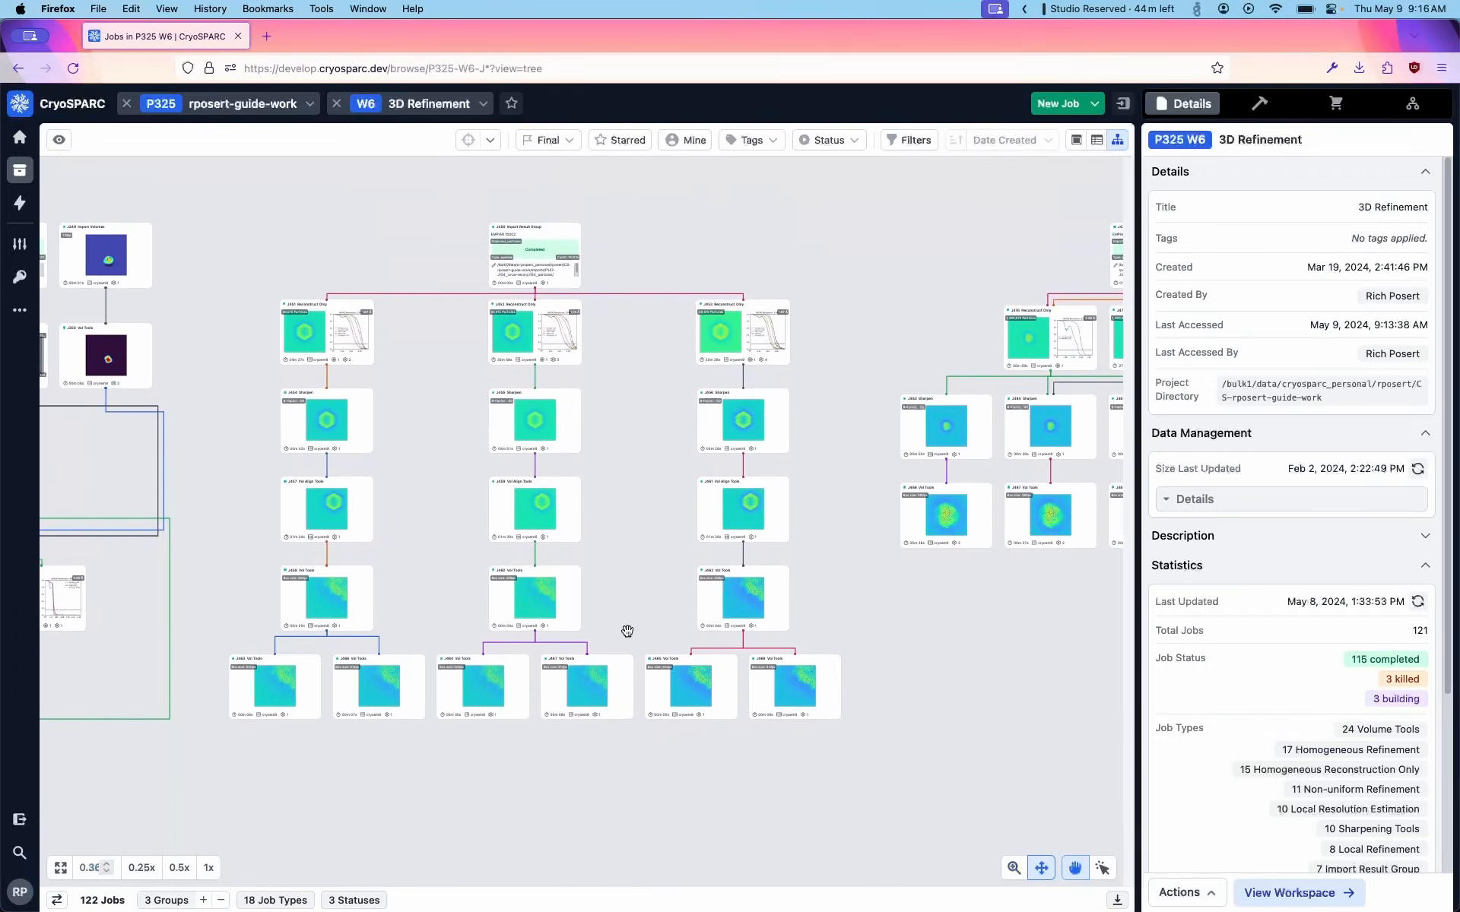
{"action": "scroll", "coordinate": [643, 620], "scroll_direction": "left", "scroll_amount": 8}
{"action": "scroll", "coordinate": [643, 621], "scroll_direction": "right", "scroll_amount": 7}
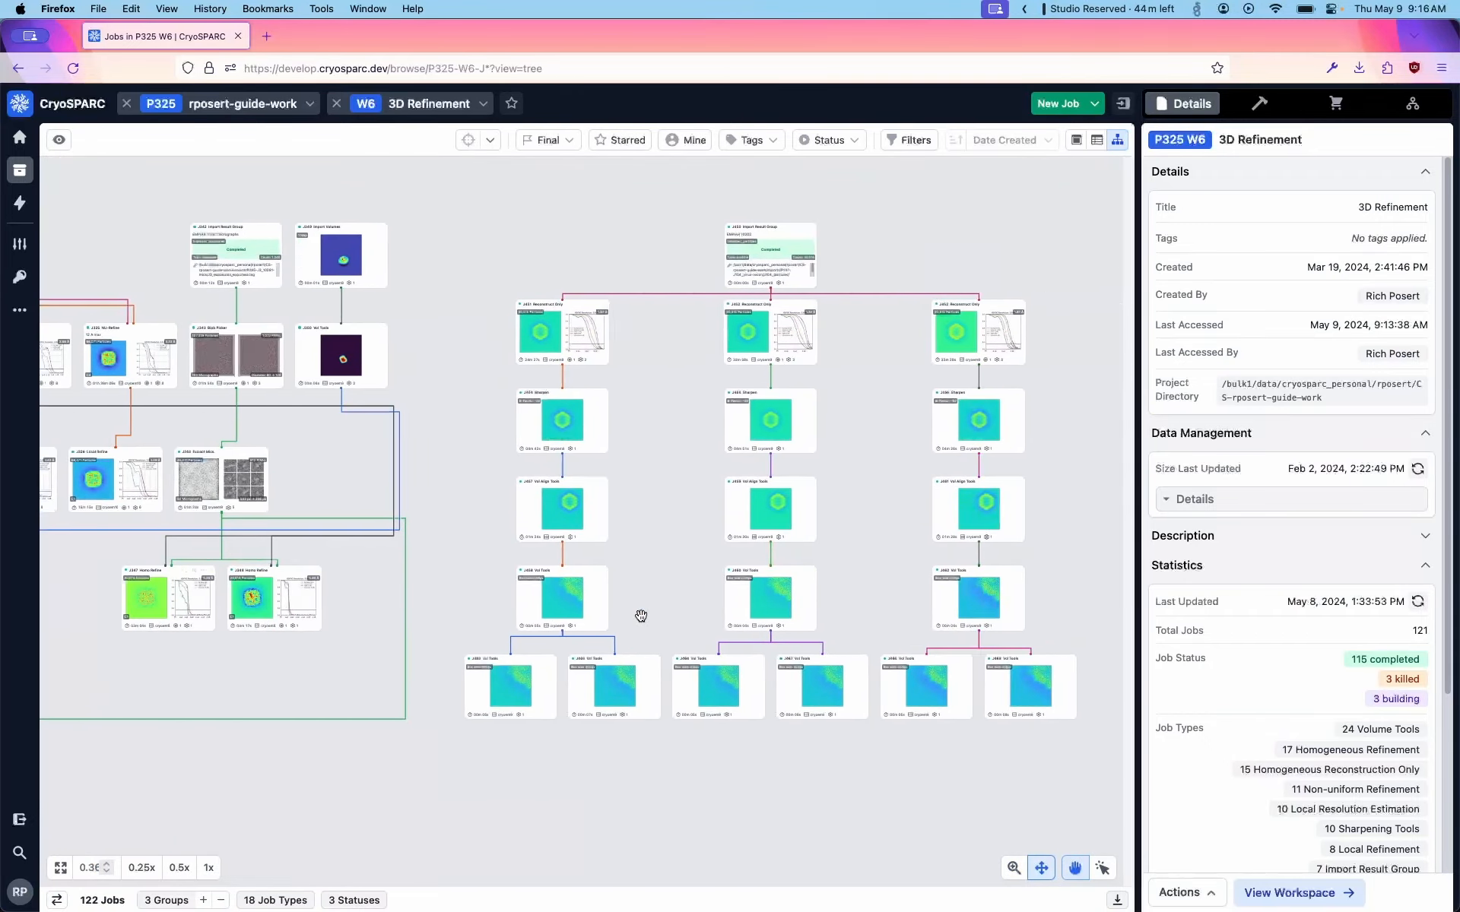
{"action": "scroll", "coordinate": [642, 622], "scroll_direction": "left", "scroll_amount": 10}
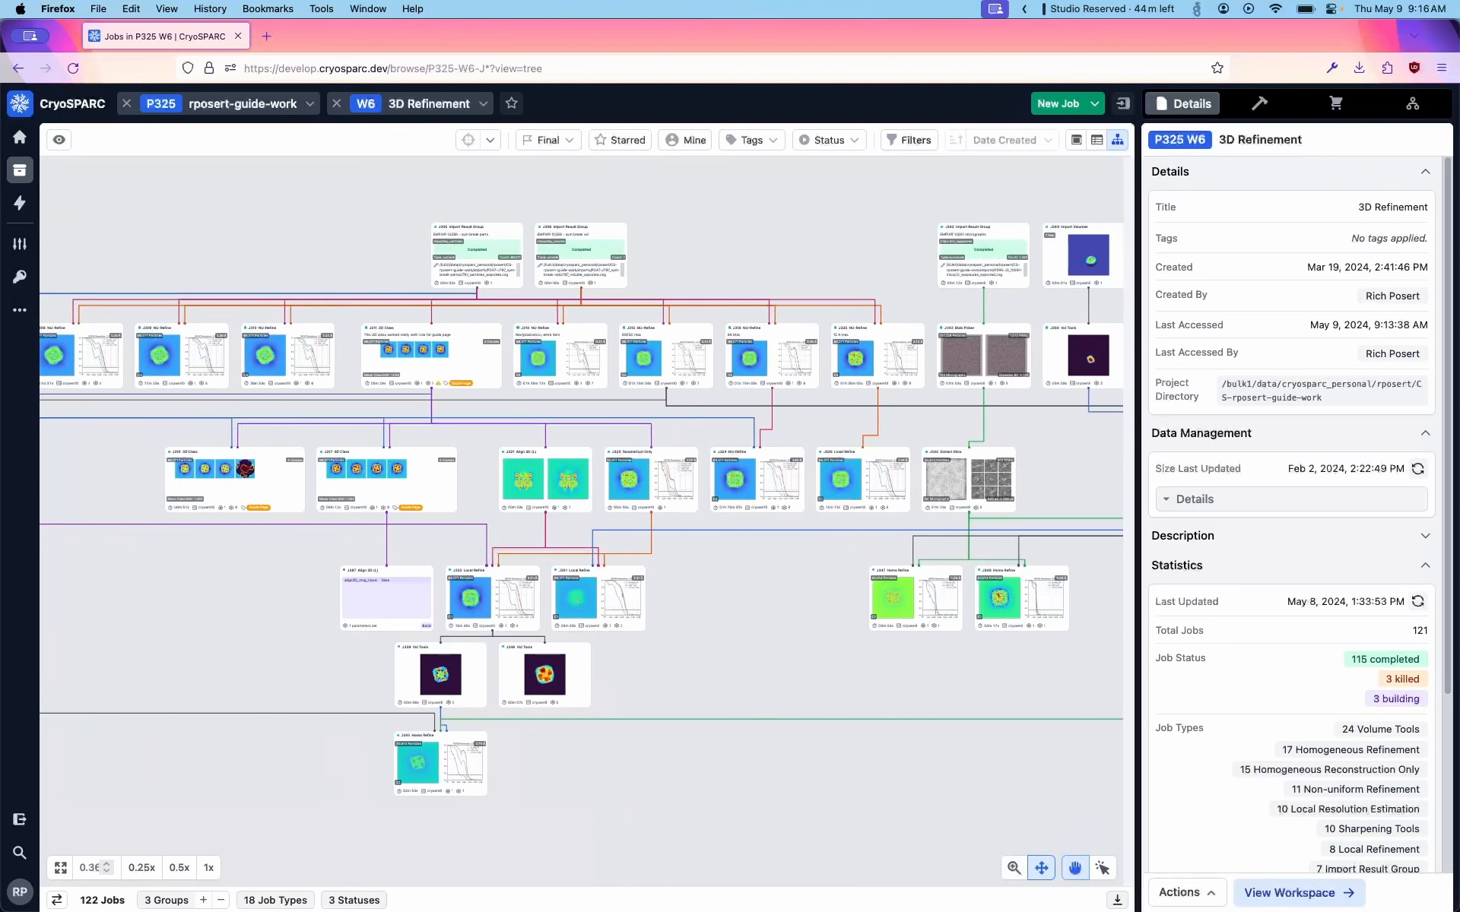
Set scrolling to zoom for a closer look around J323 Reconstruct Only, and switch it back to panning.
{"action": "key", "text": "z"}
{"action": "scroll", "coordinate": [673, 515], "scroll_direction": "up", "scroll_amount": 1}
{"action": "scroll", "coordinate": [674, 516], "scroll_direction": "up", "scroll_amount": 5}
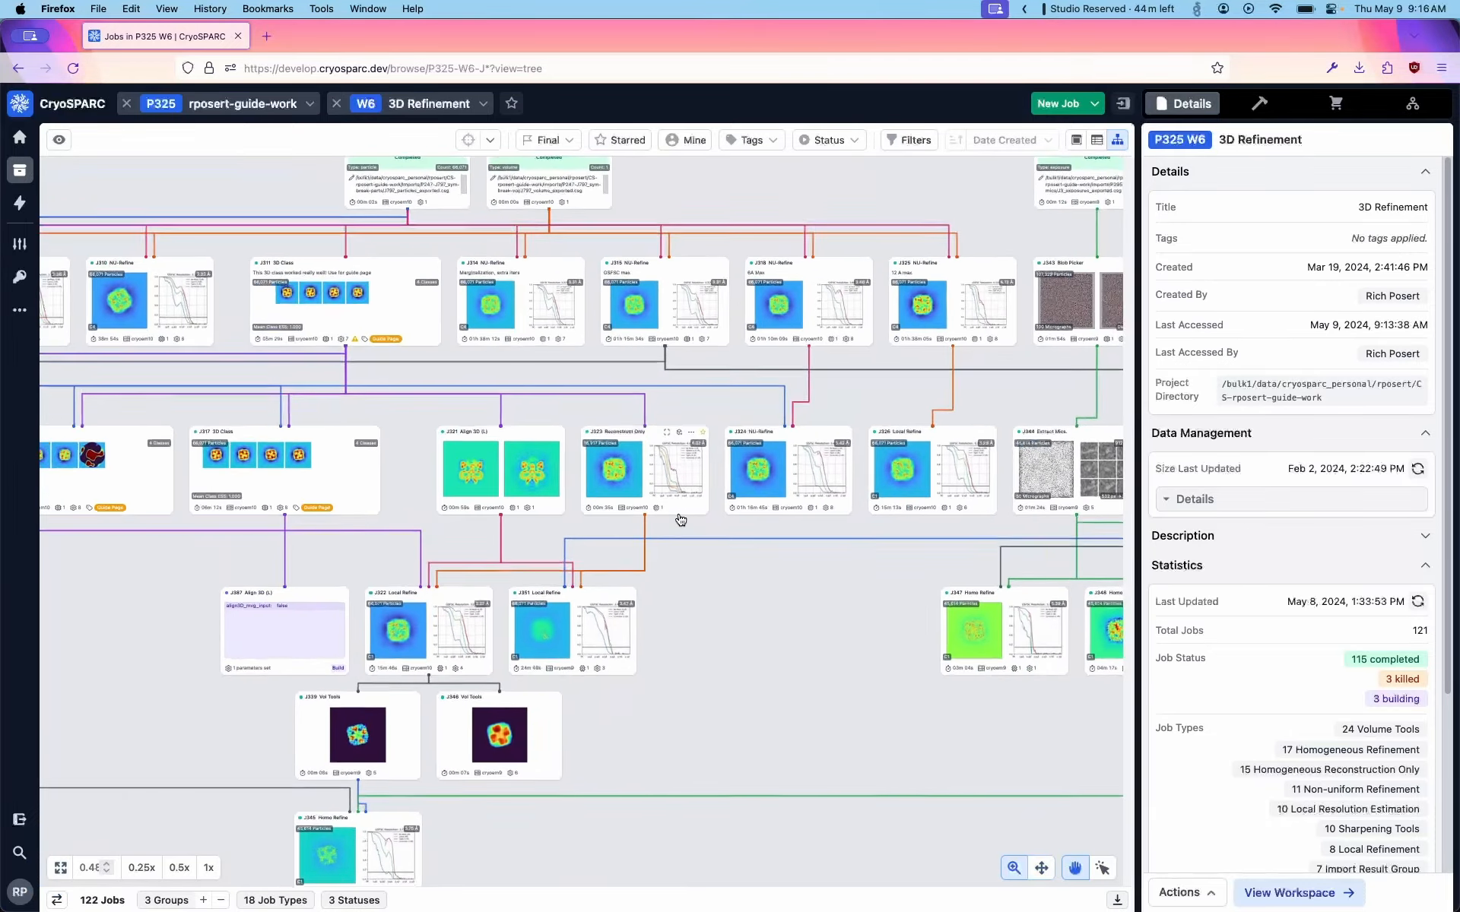
{"action": "key", "text": "x"}
{"action": "scroll", "coordinate": [680, 515], "scroll_direction": "down", "scroll_amount": 5}
{"action": "scroll", "coordinate": [681, 518], "scroll_direction": "up", "scroll_amount": 4}
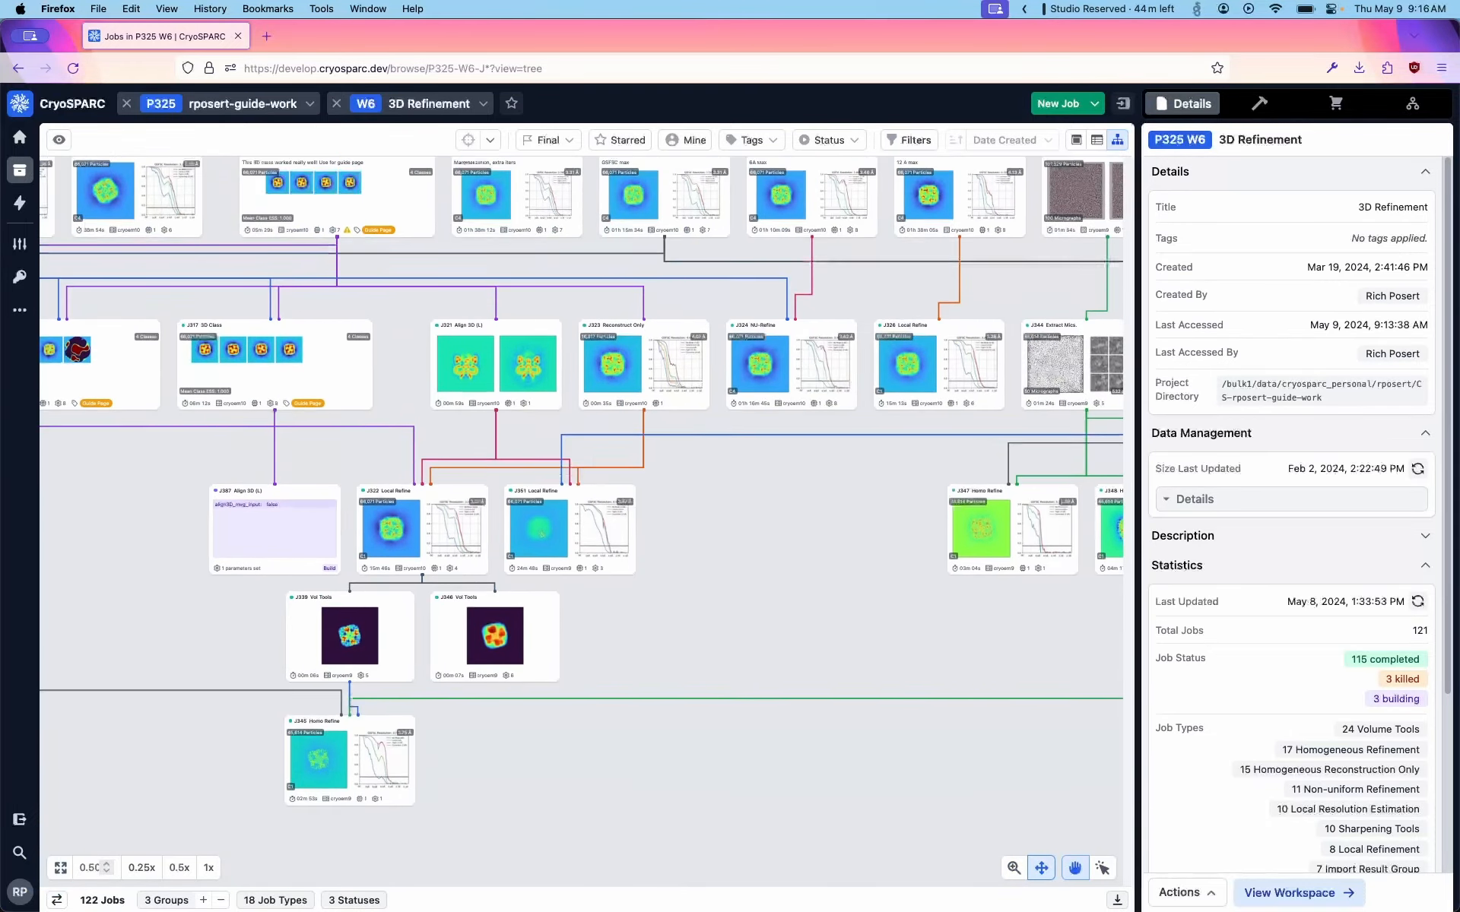
{"action": "scroll", "coordinate": [682, 518], "scroll_direction": "up", "scroll_amount": 2}
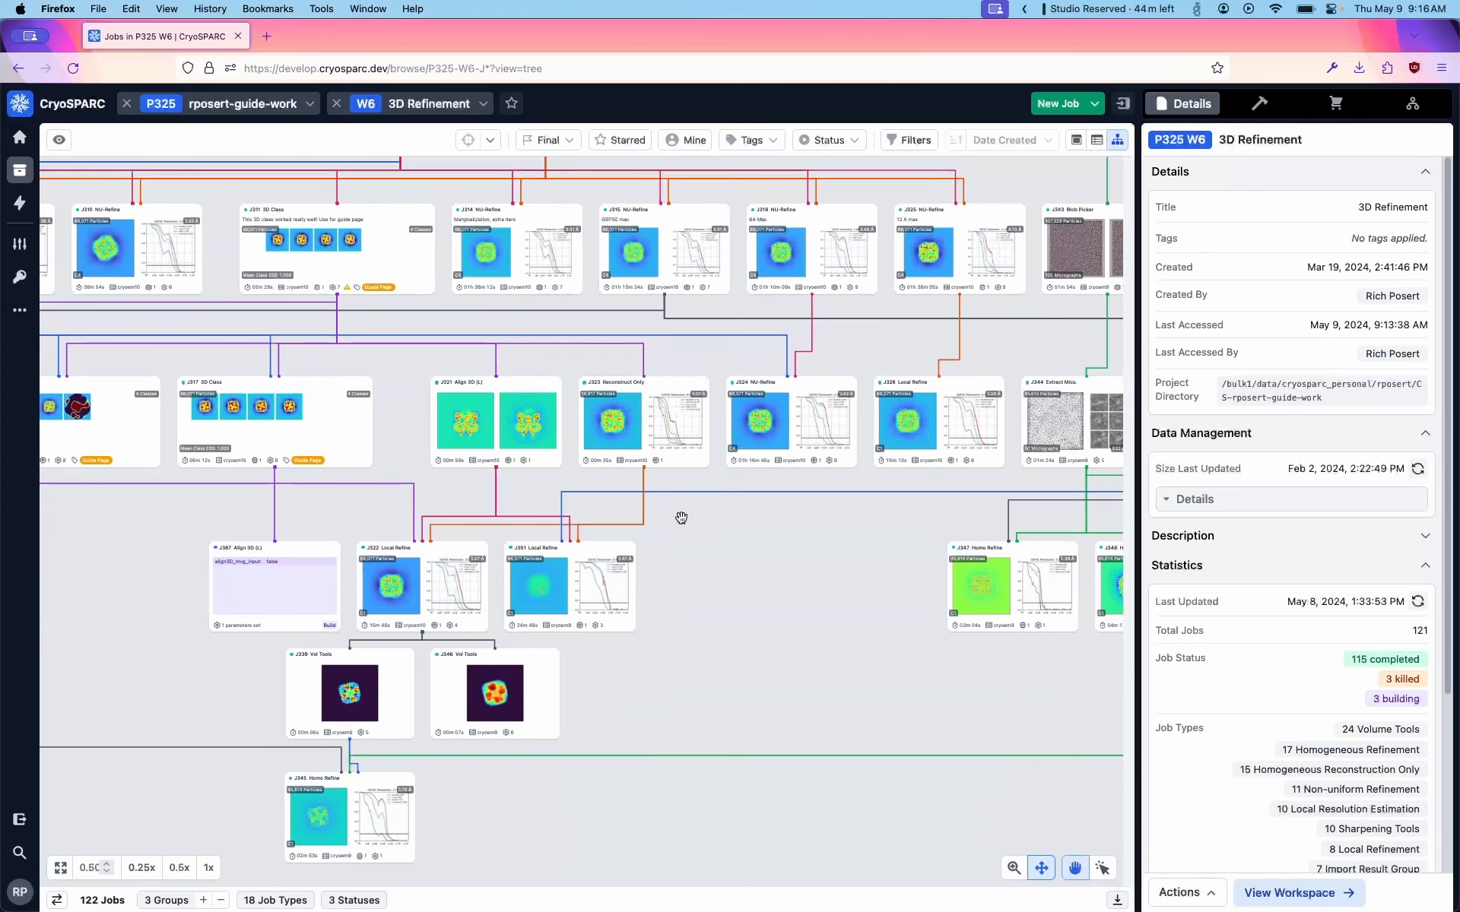
Switch scrolling back to zoom and examine the refinement jobs around J324 NU-Refine and J326 Local Refine.
{"action": "key", "text": "z"}
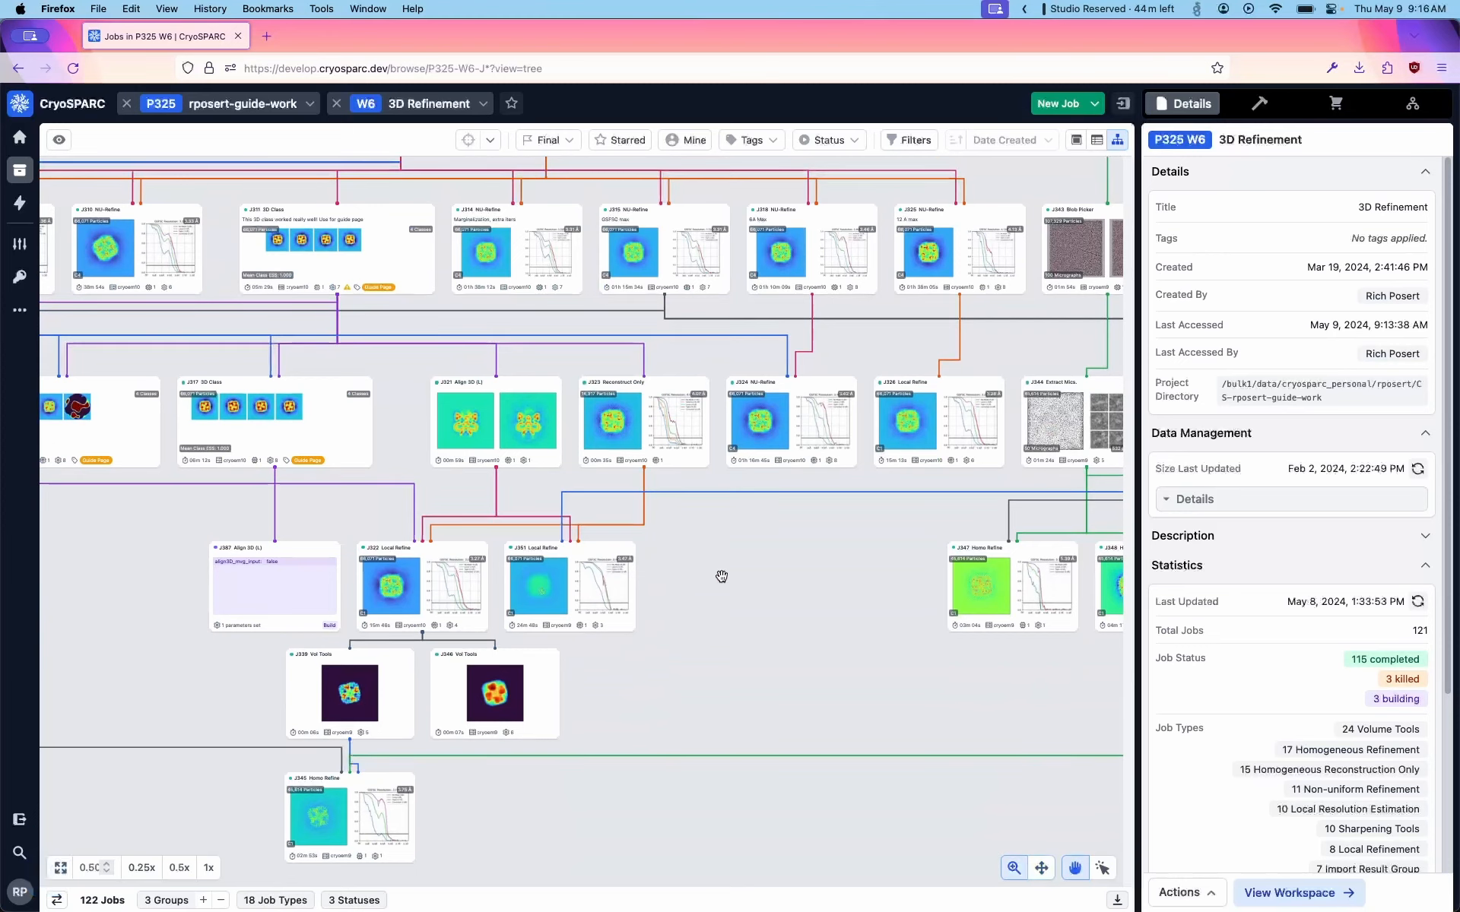
{"action": "scroll", "coordinate": [722, 576], "scroll_direction": "up", "scroll_amount": 3}
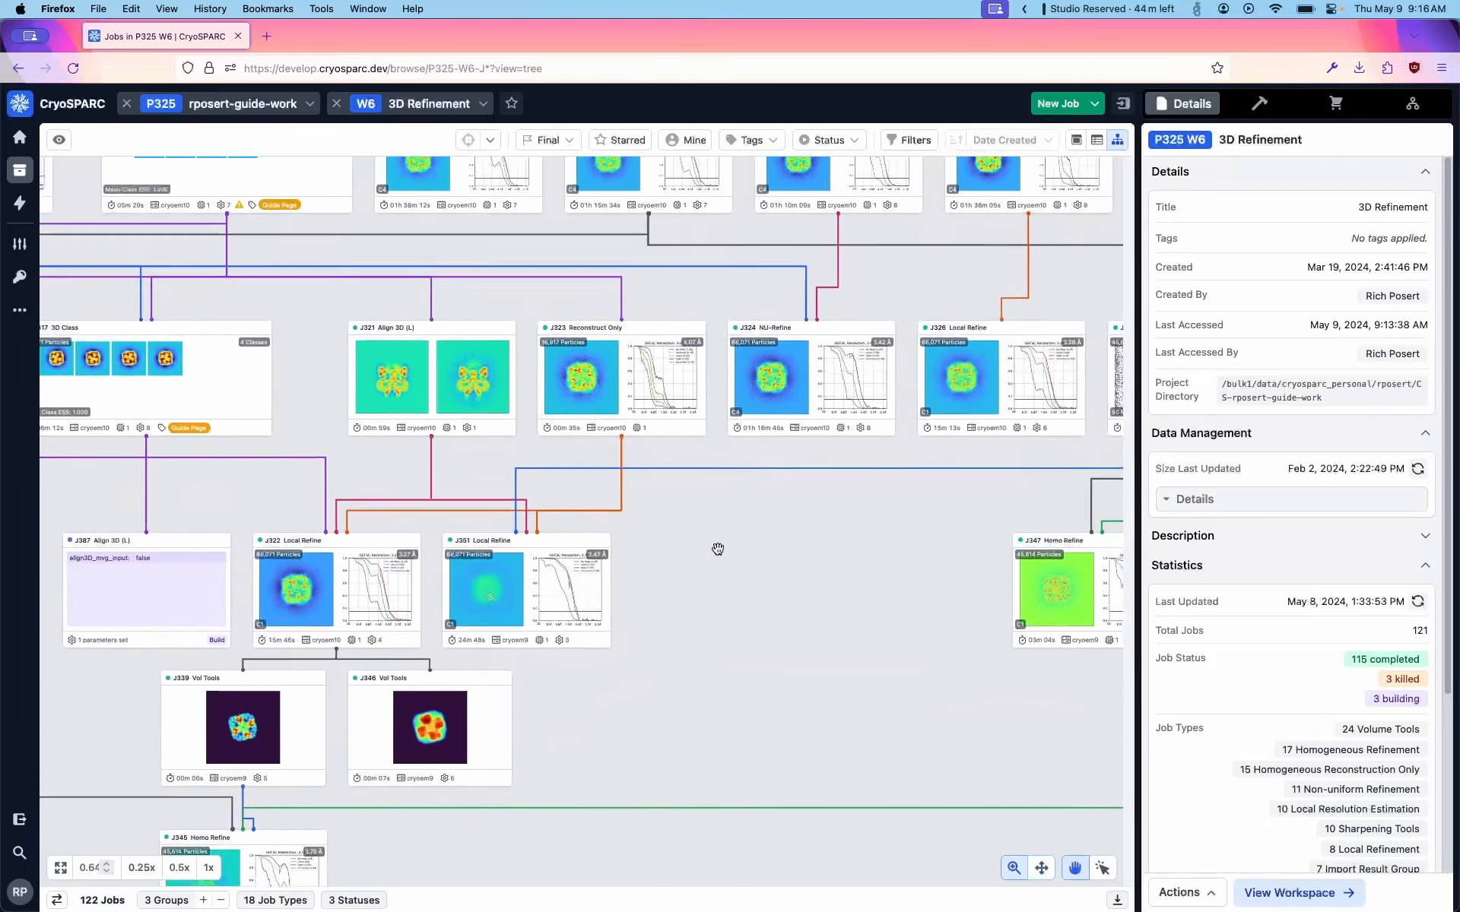
{"action": "scroll", "coordinate": [717, 549], "scroll_direction": "up", "scroll_amount": 10}
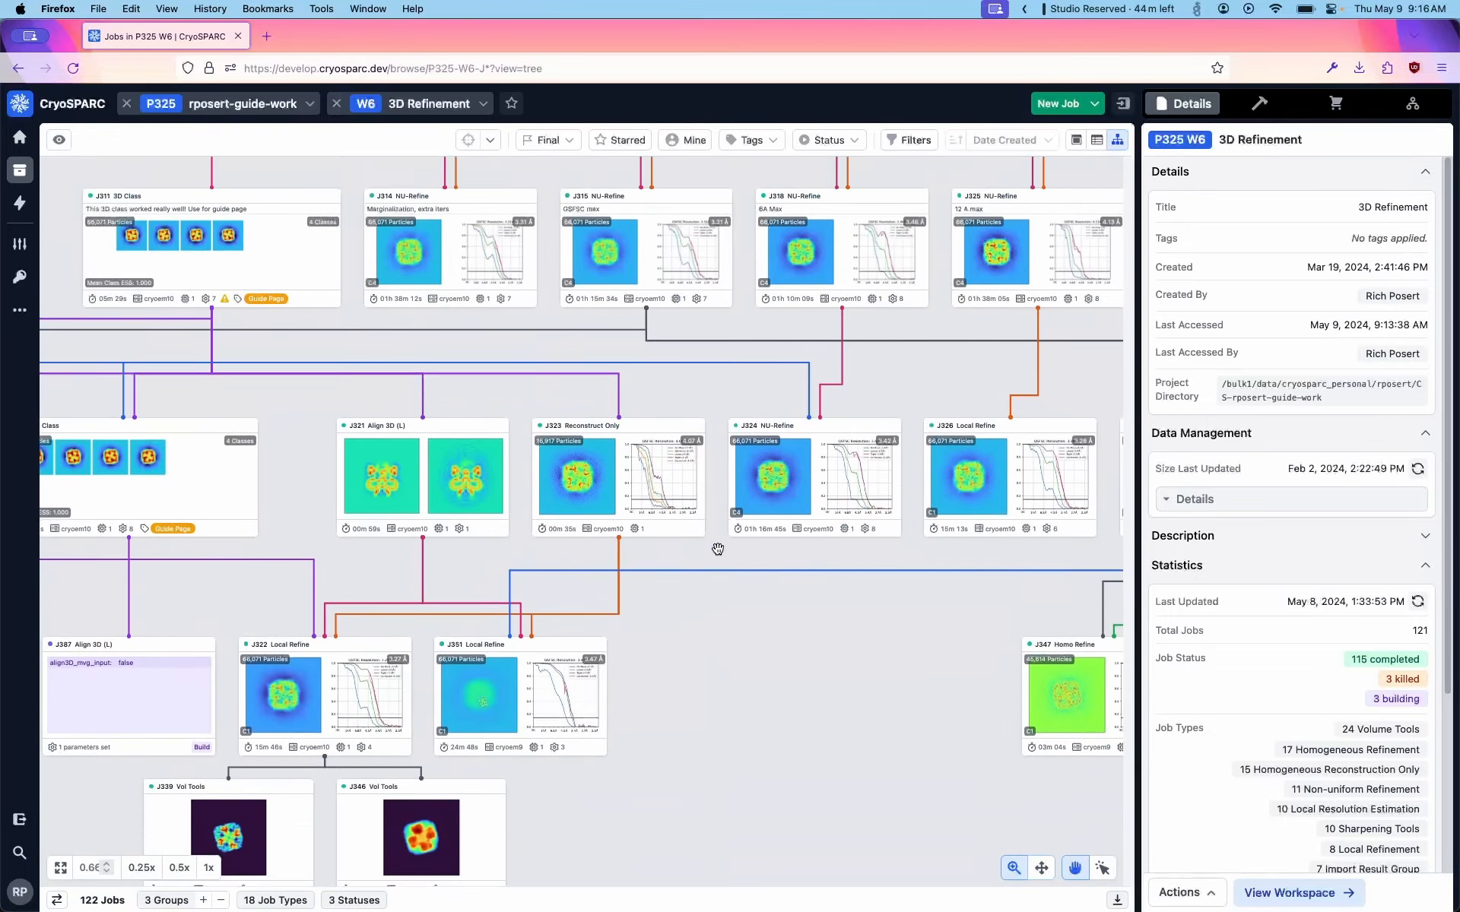
{"action": "scroll", "coordinate": [717, 549], "scroll_direction": "left", "scroll_amount": 6}
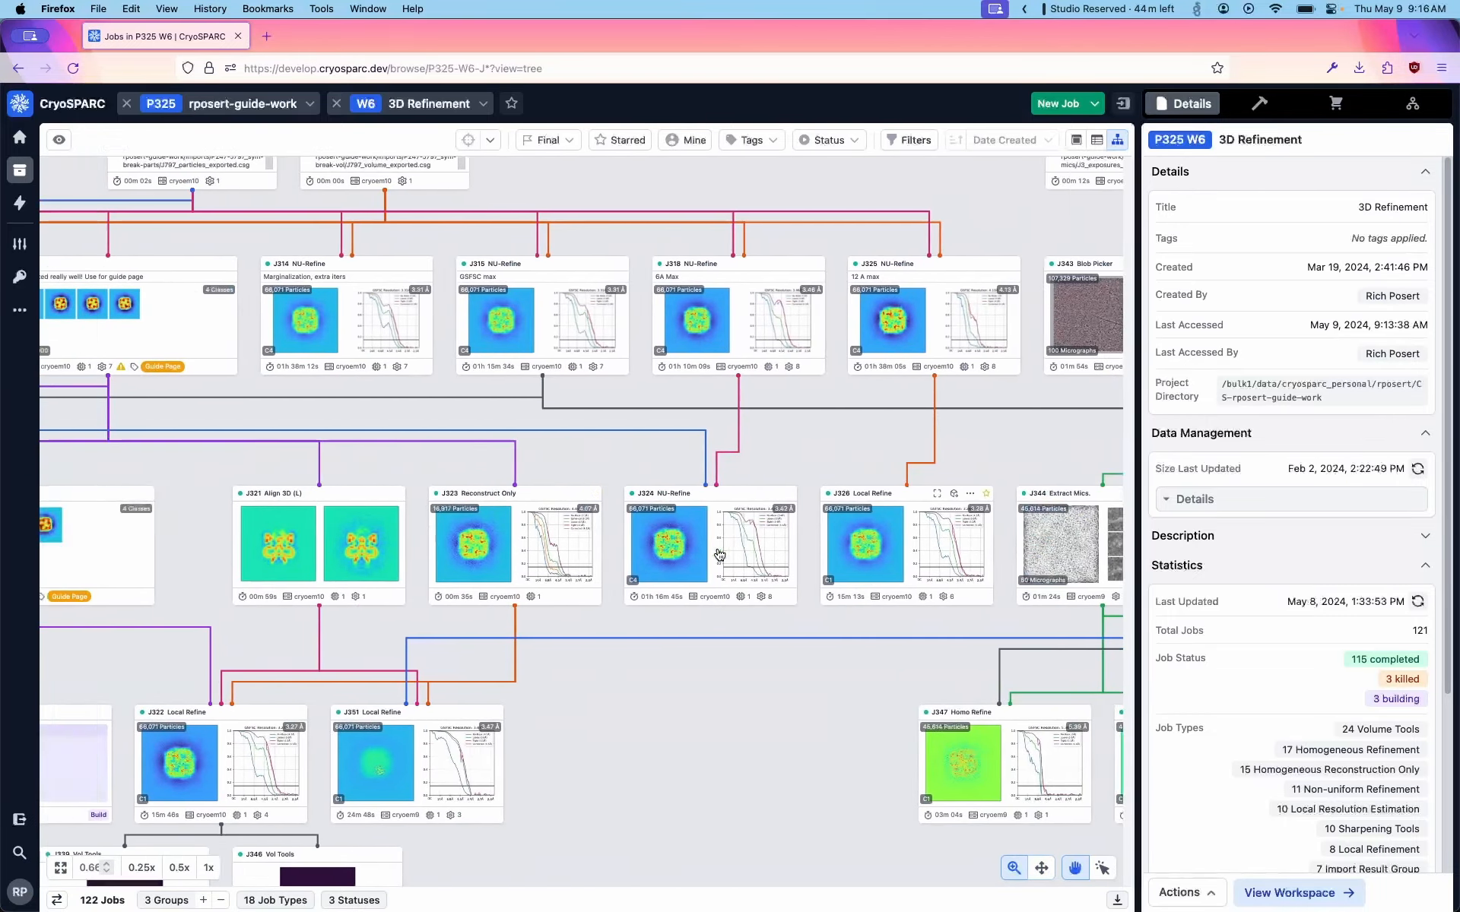
{"action": "scroll", "coordinate": [719, 555], "scroll_direction": "right", "scroll_amount": 4}
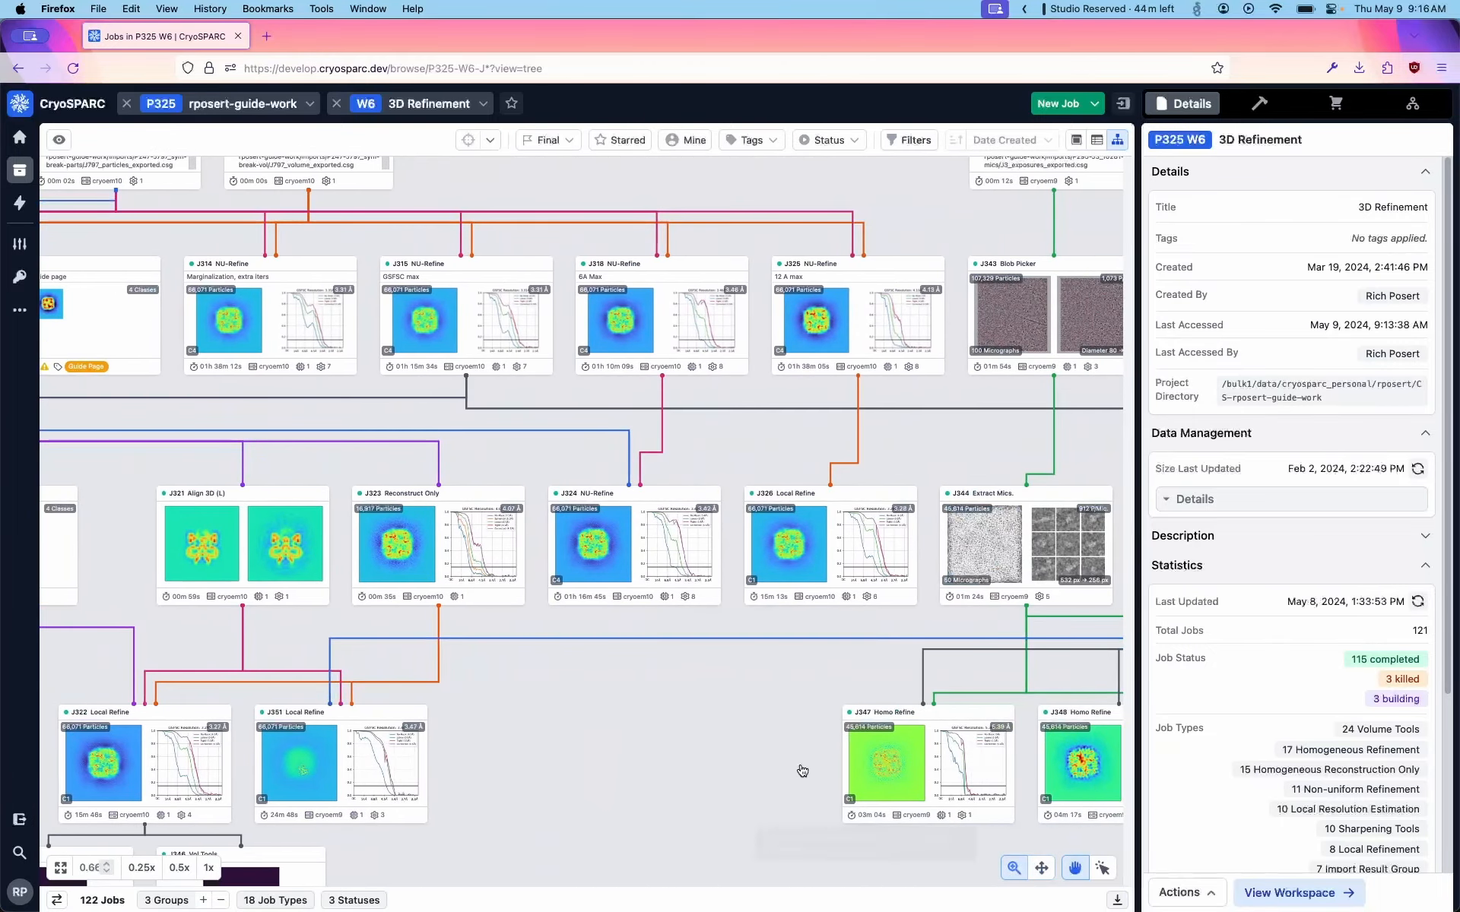
{"action": "scroll", "coordinate": [673, 540], "scroll_direction": "up", "scroll_amount": 5}
{"action": "scroll", "coordinate": [674, 540], "scroll_direction": "down", "scroll_amount": 3}
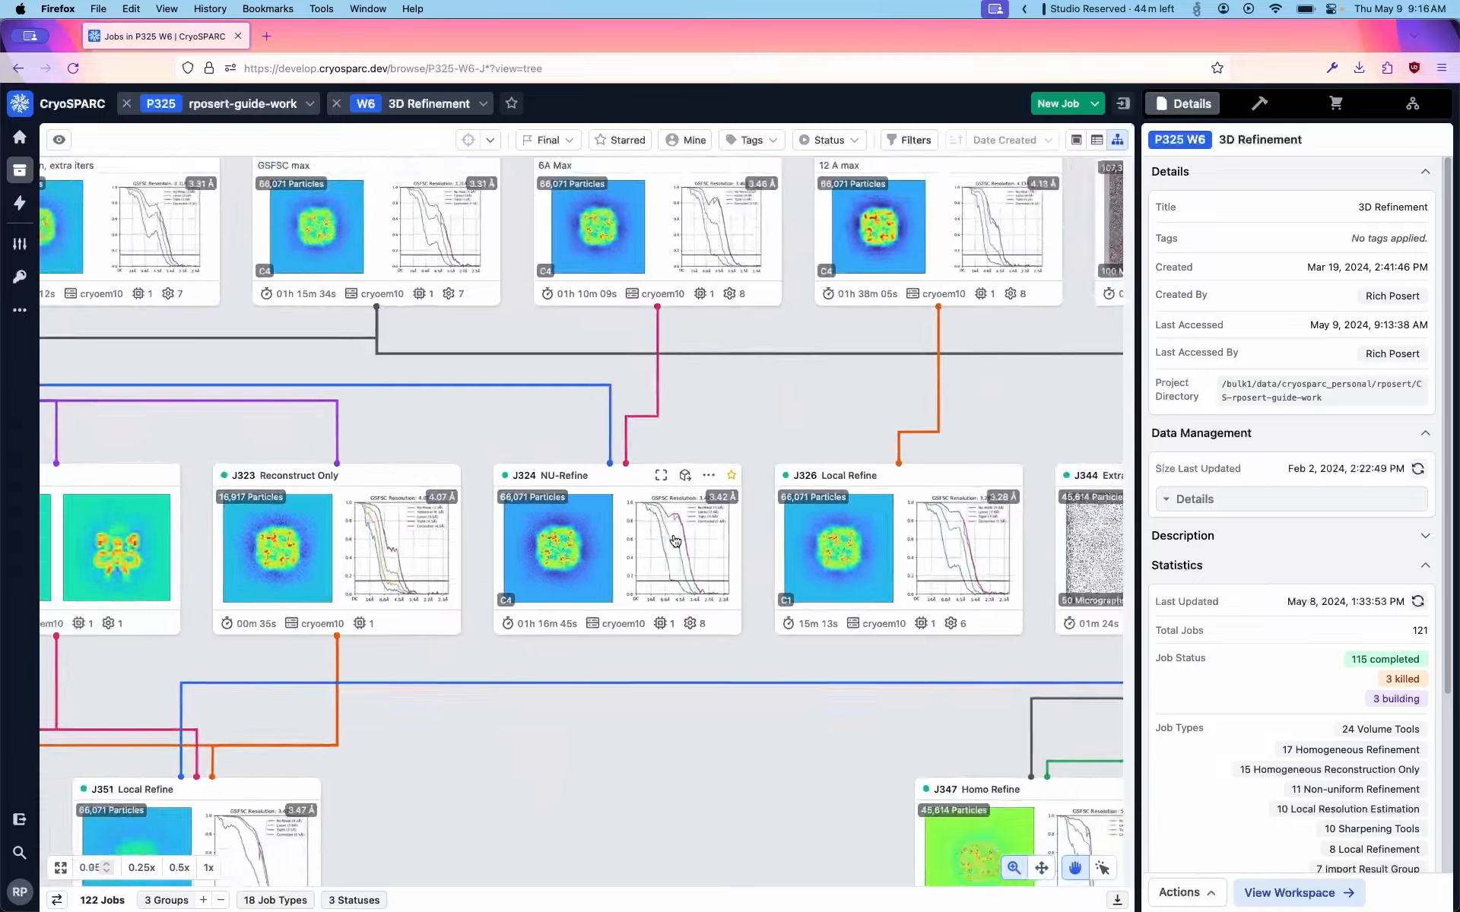
{"action": "scroll", "coordinate": [673, 540], "scroll_direction": "down", "scroll_amount": 3}
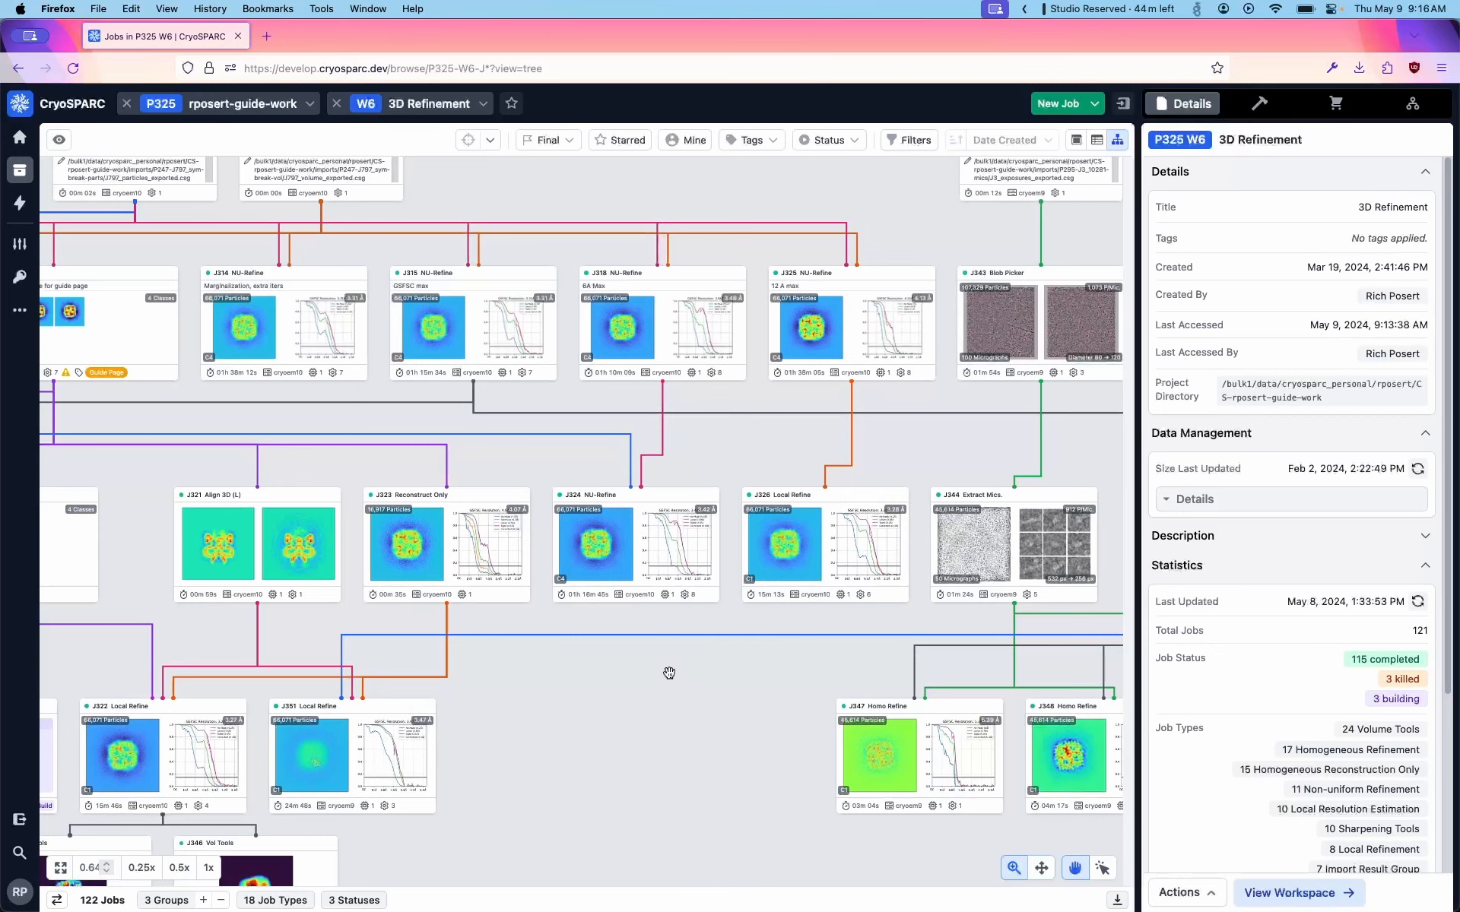
View the details of the Sharpen jobs J455 and J456 one after the other.
{"action": "left_click_drag", "start_coordinate": [722, 745], "coordinate": [336, 446]}
{"action": "left_click_drag", "start_coordinate": [935, 393], "coordinate": [554, 625]}
{"action": "left_click_drag", "start_coordinate": [968, 547], "coordinate": [525, 498]}
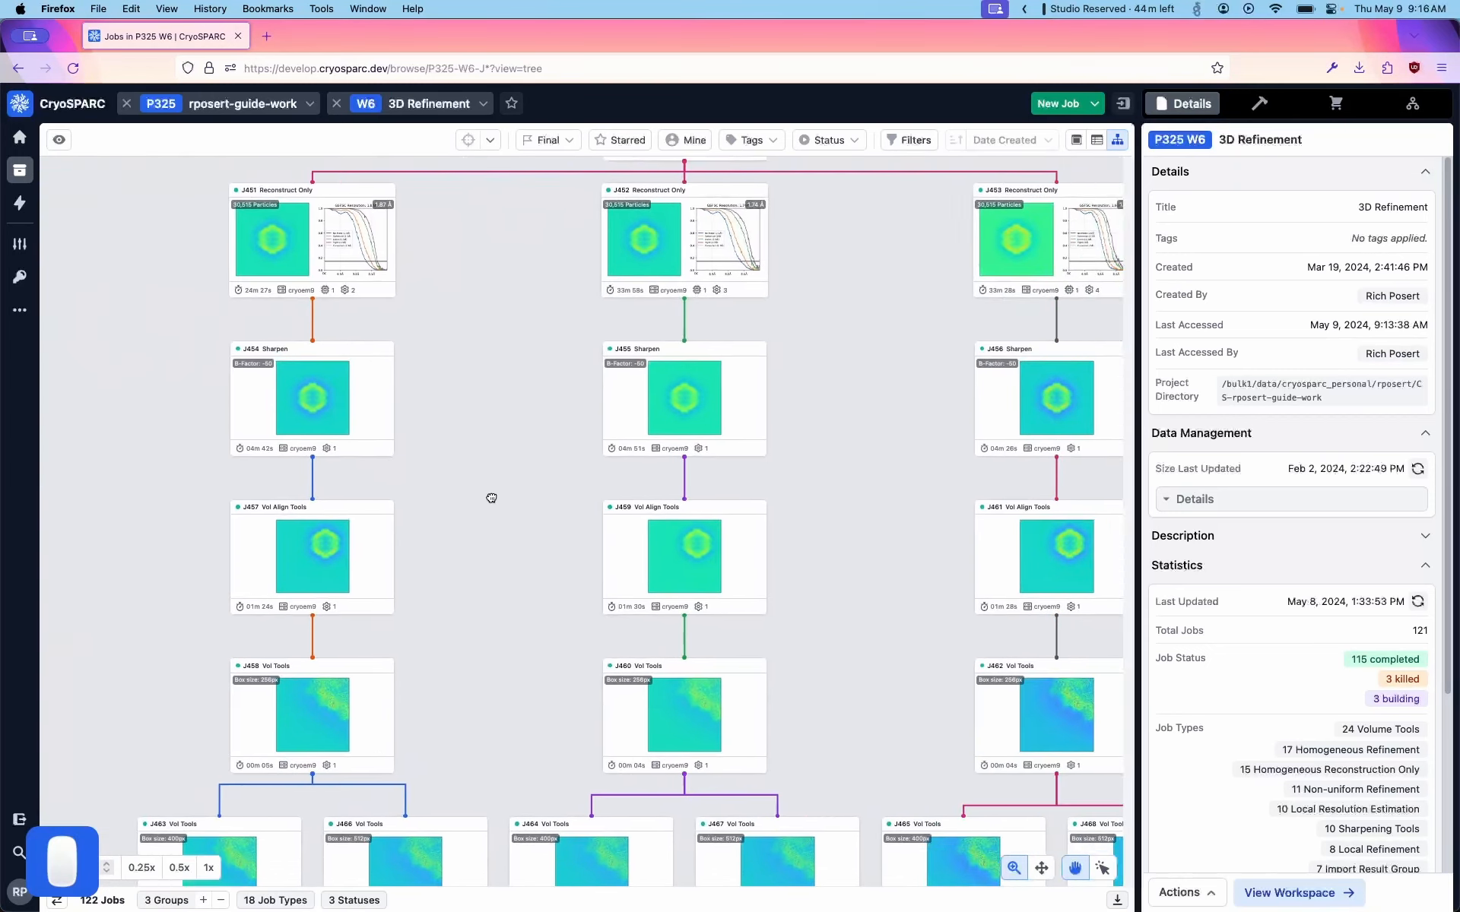
{"action": "left_click", "coordinate": [603, 424]}
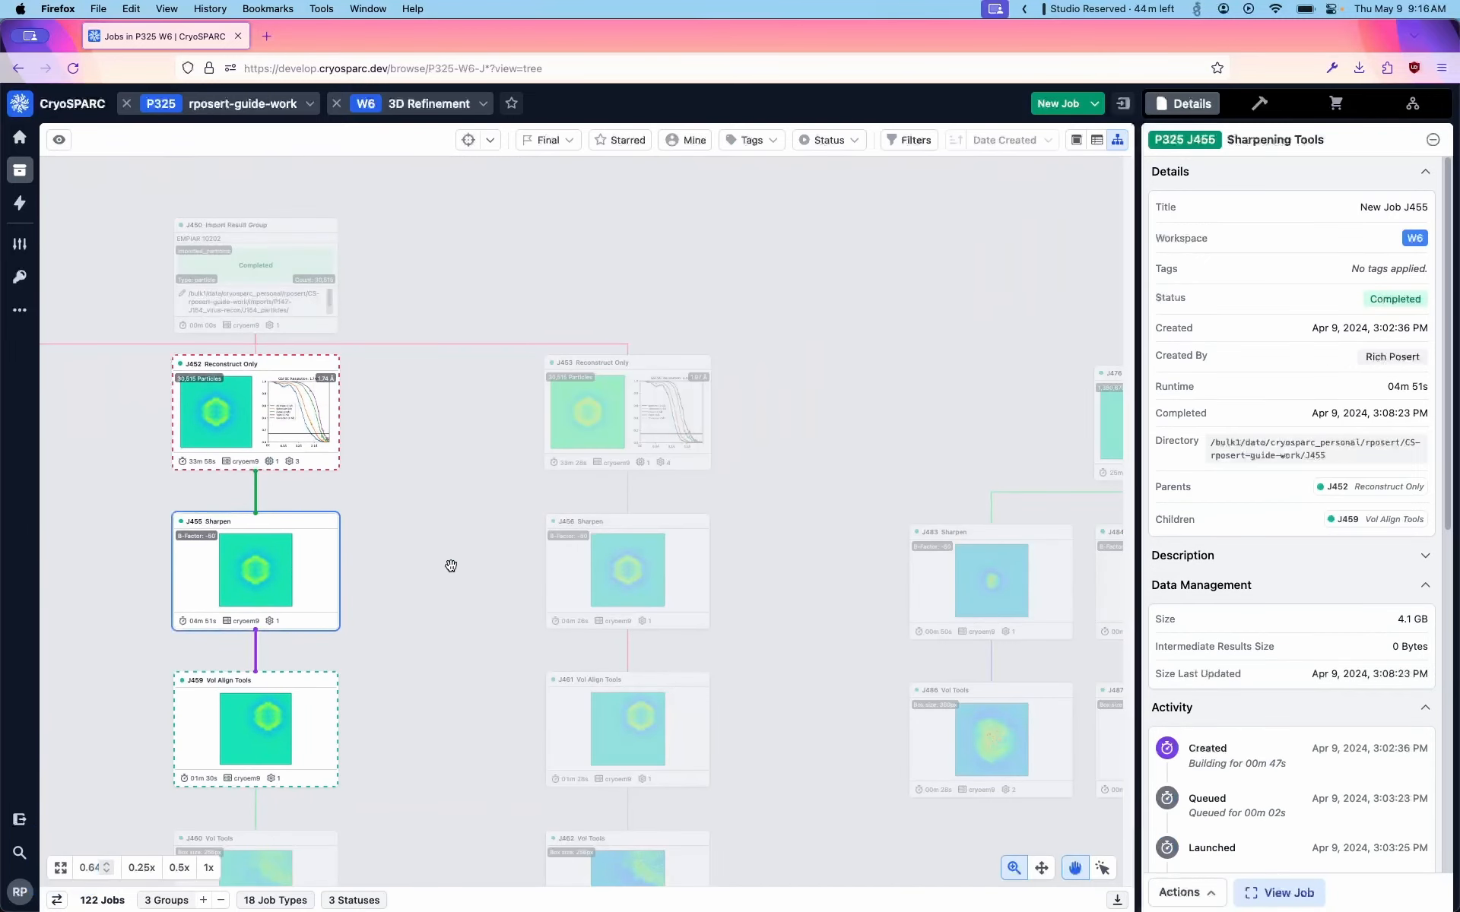
{"action": "left_click_drag", "start_coordinate": [451, 566], "coordinate": [613, 495]}
{"action": "left_click", "coordinate": [608, 500]}
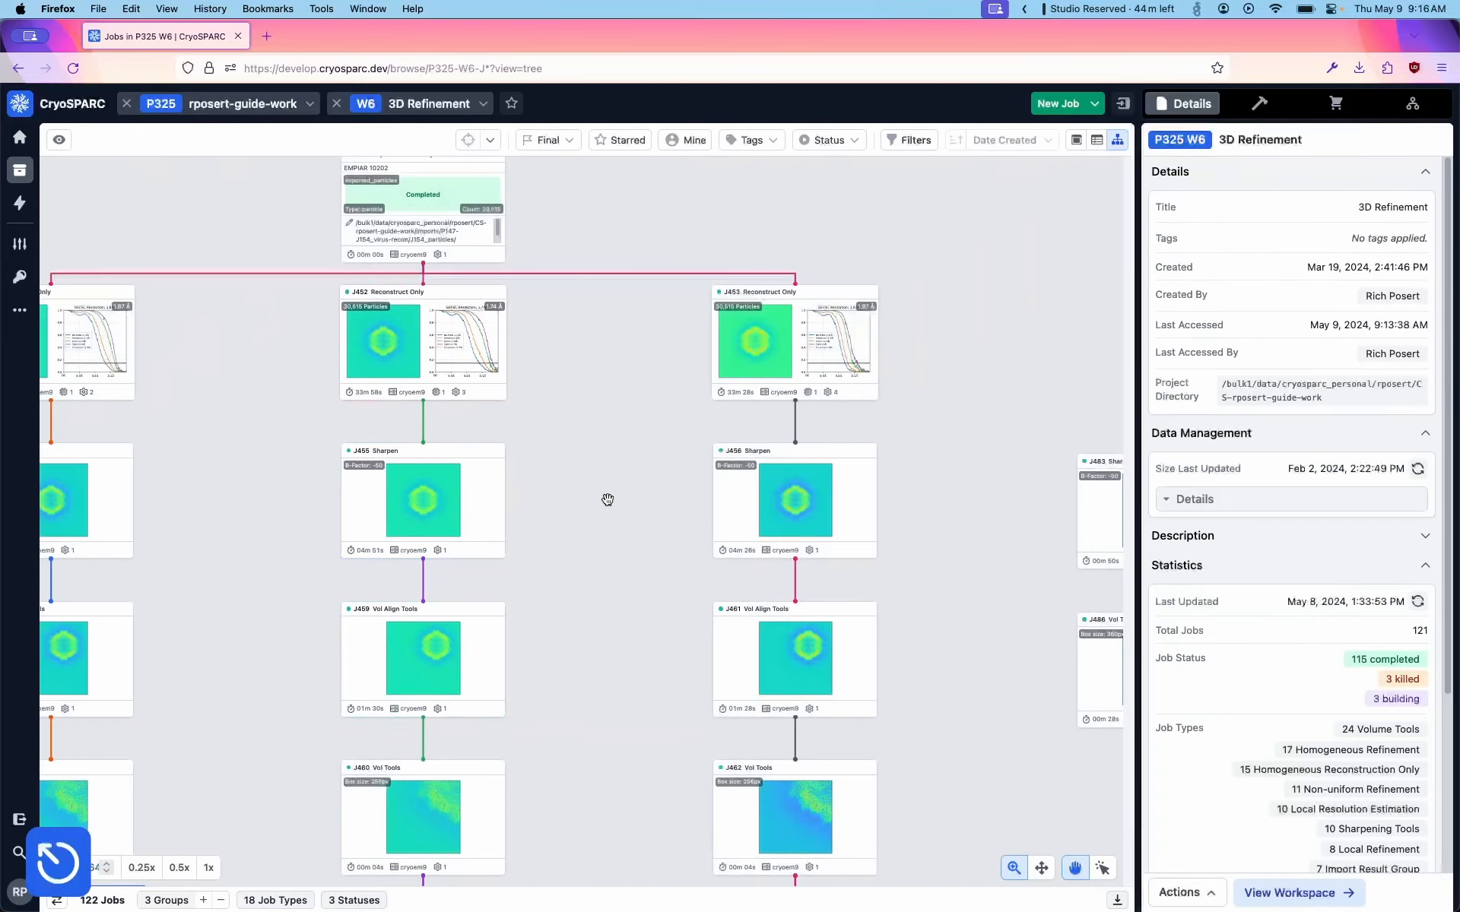
{"action": "left_click", "coordinate": [460, 508]}
{"action": "left_click", "coordinate": [837, 508]}
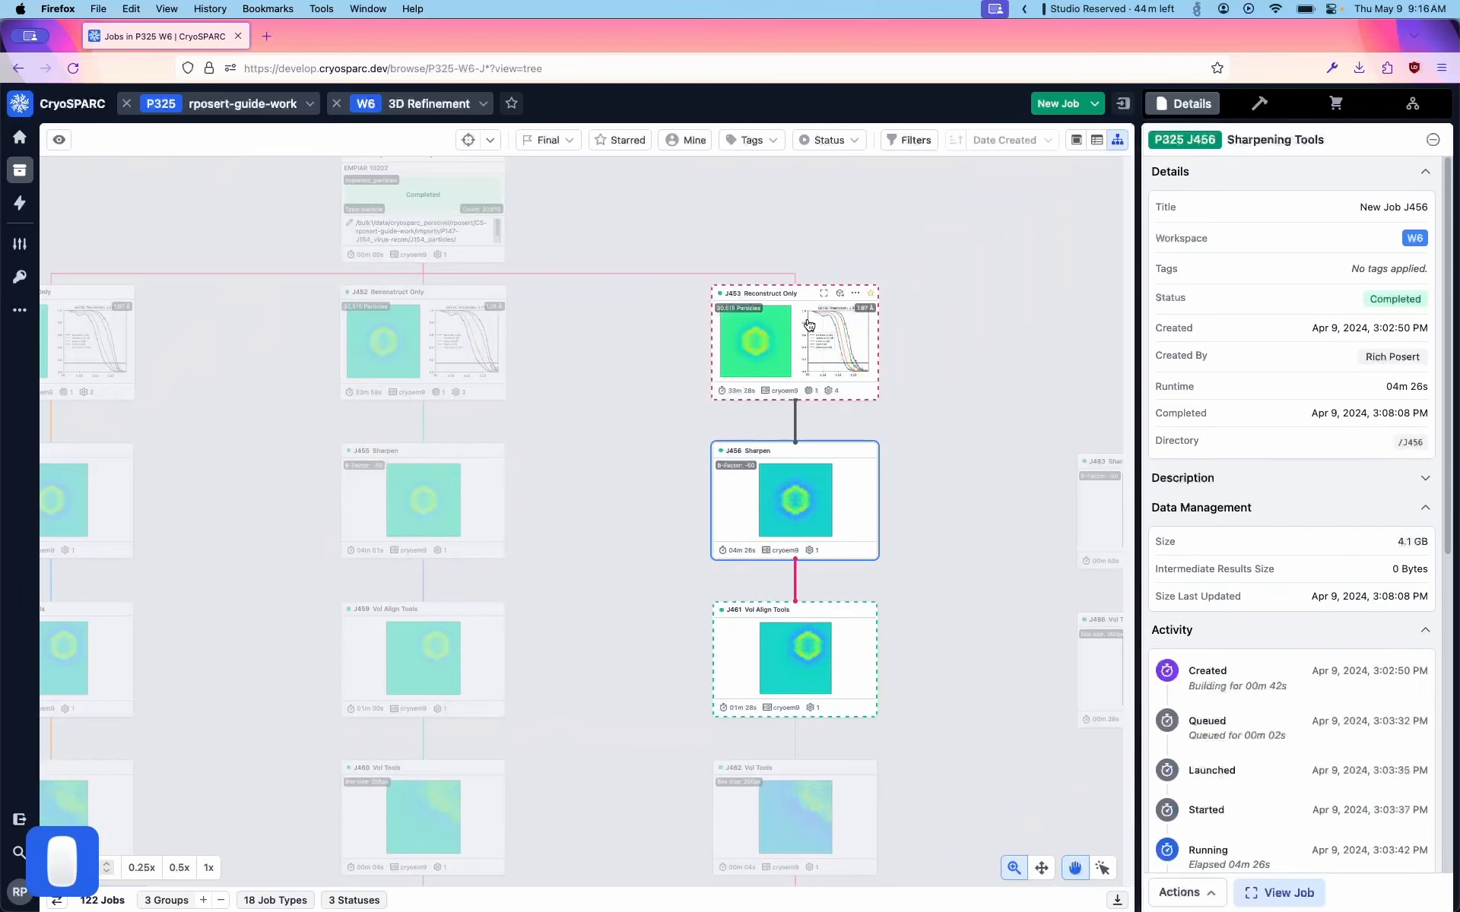
Select jobs J453, J456, J455 and J452 together, and clear the selection.
{"action": "left_click", "coordinate": [808, 325]}
{"action": "left_click", "coordinate": [853, 508], "text": "super"}
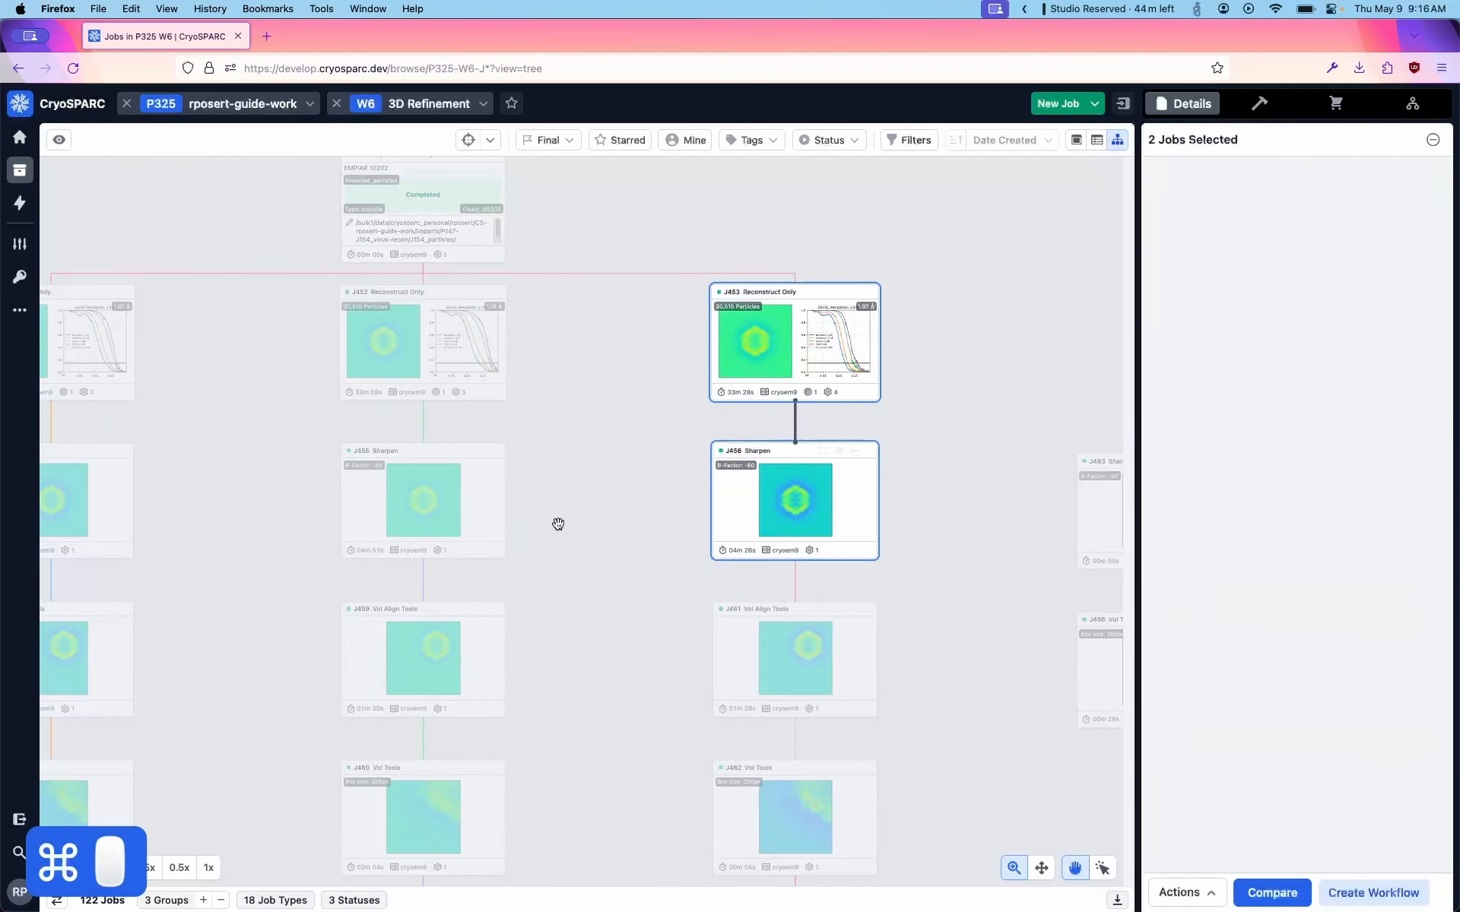
{"action": "left_click", "coordinate": [464, 479], "text": "super"}
{"action": "left_click", "coordinate": [459, 384], "text": "super"}
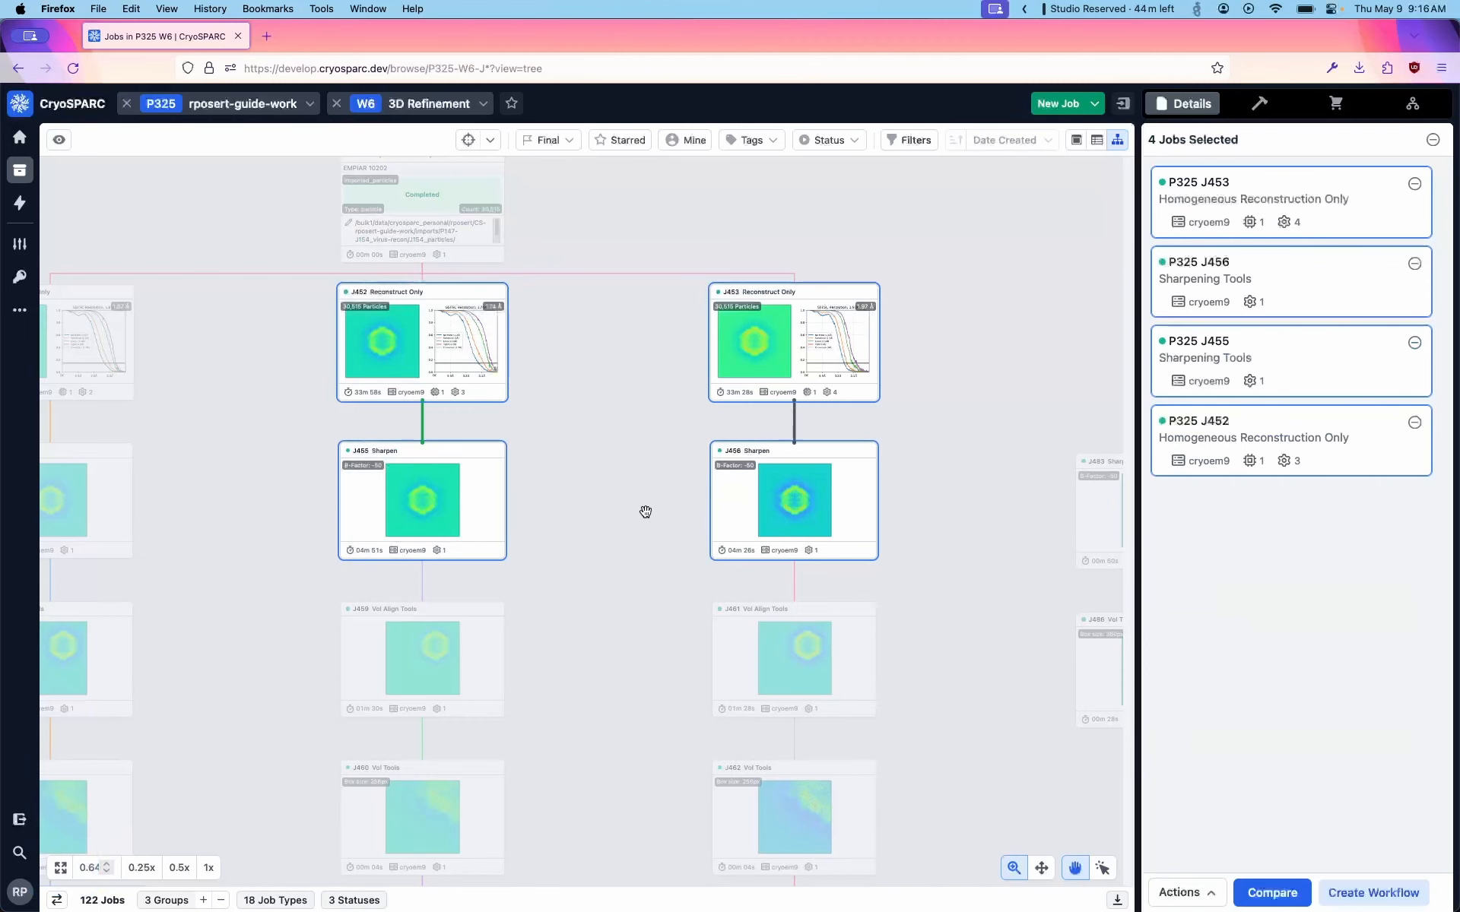
{"action": "left_click", "coordinate": [645, 512]}
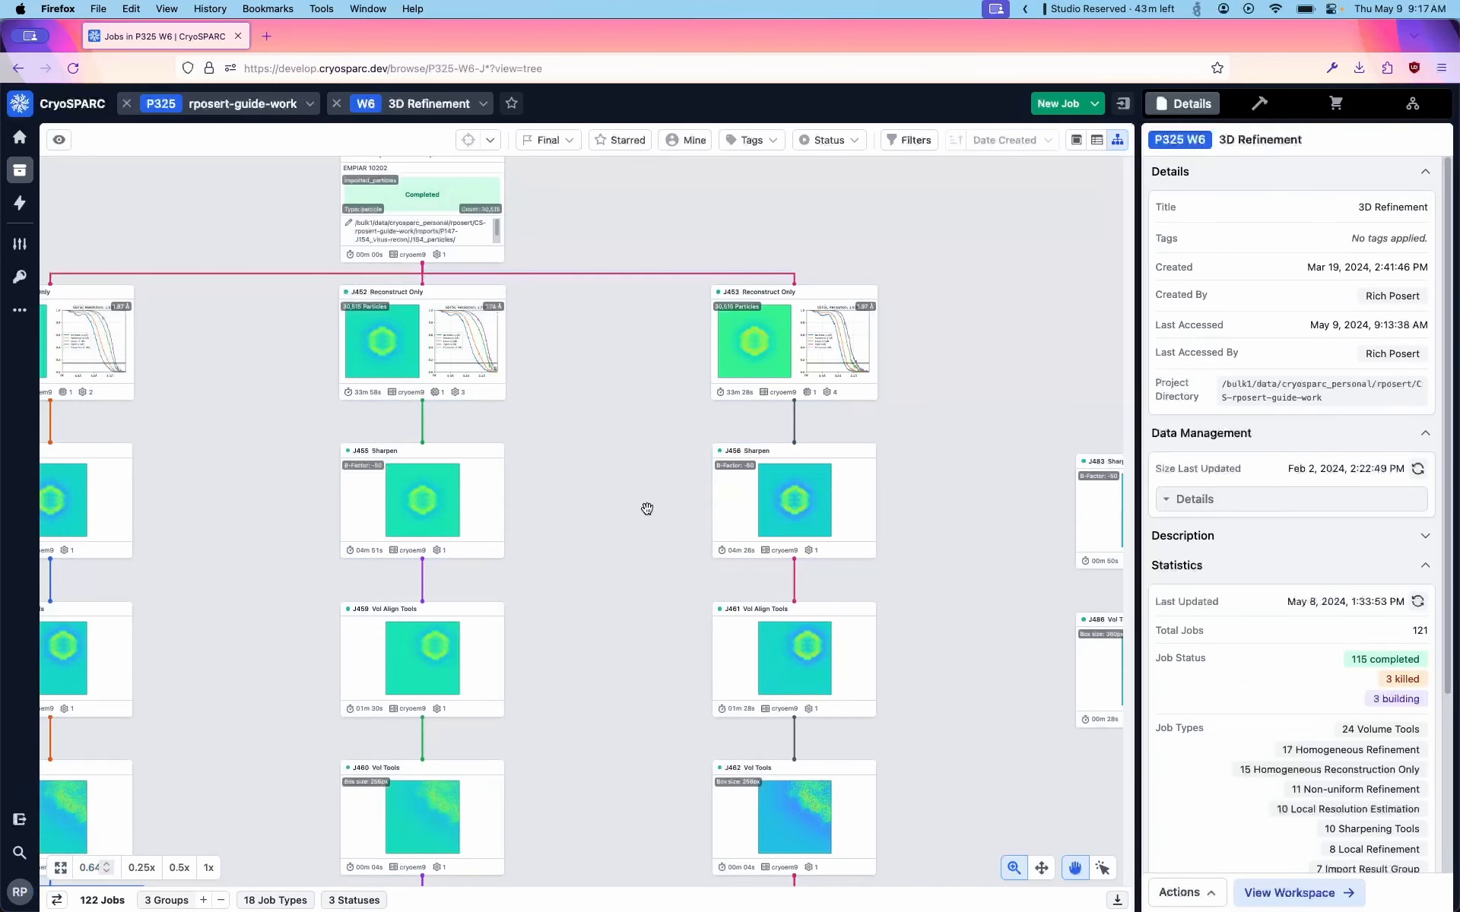
Switch to selection mode, box-select the J450 Import Result Group and all its descendant jobs, and clear the selection.
{"action": "scroll", "coordinate": [646, 510], "scroll_direction": "down", "scroll_amount": 4}
{"action": "left_click_drag", "start_coordinate": [585, 633], "coordinate": [650, 533]}
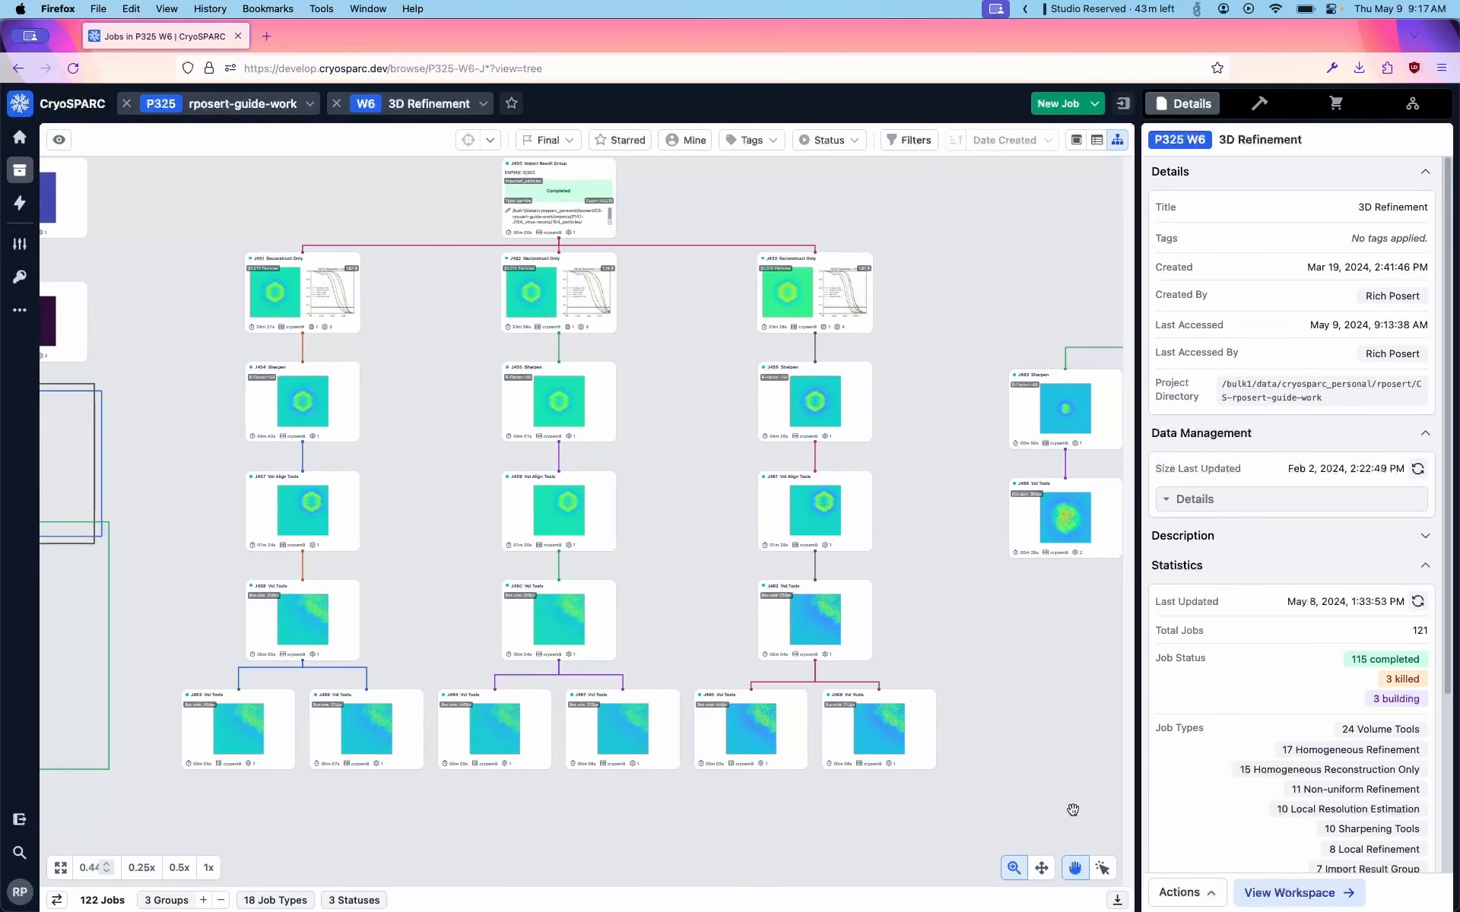
{"action": "left_click", "coordinate": [1101, 868]}
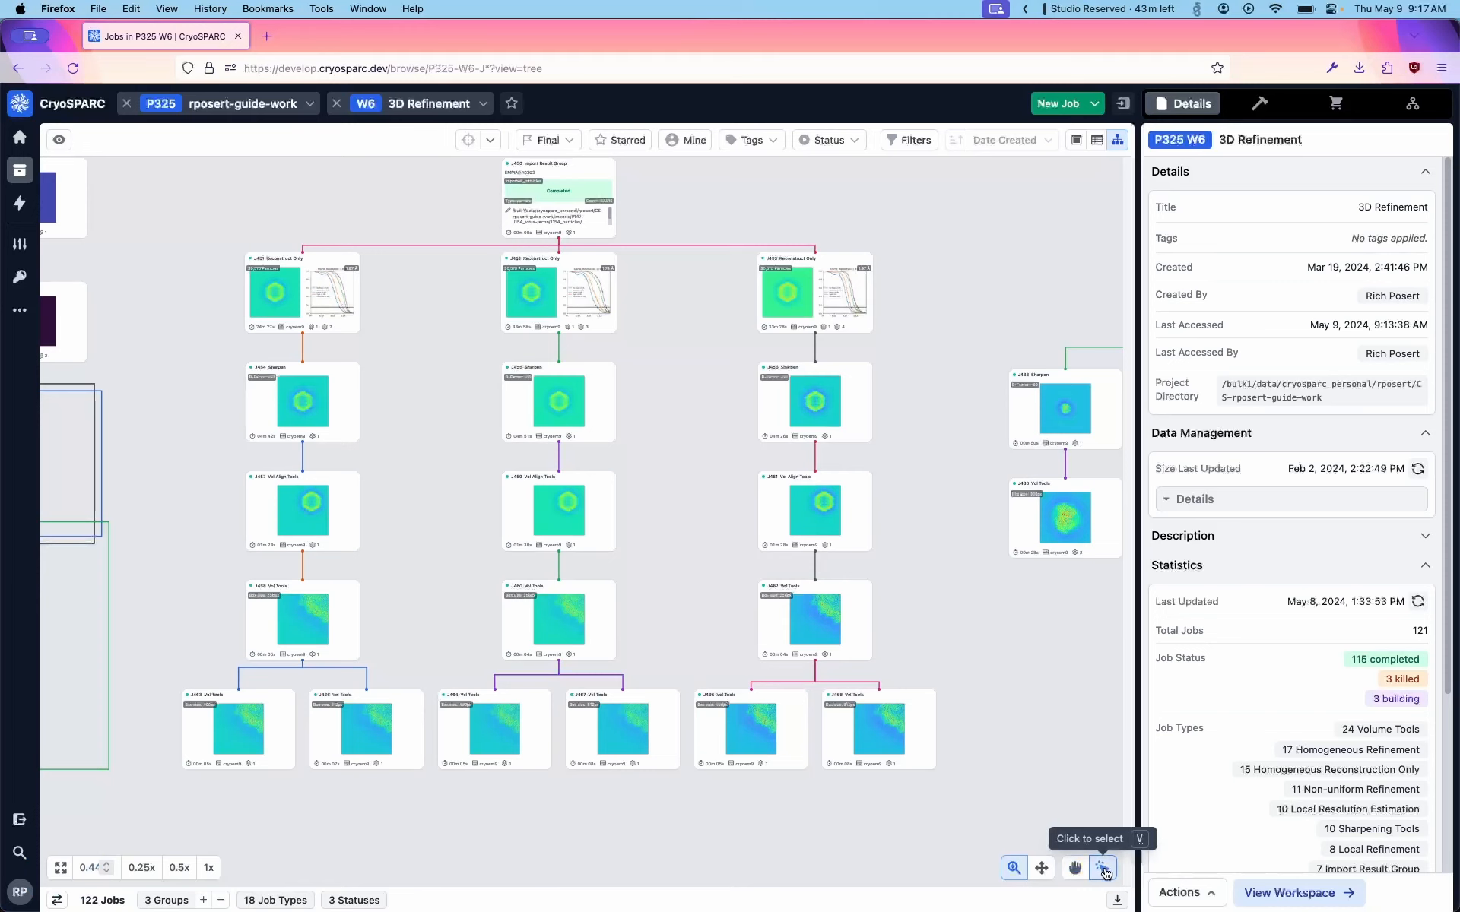
{"action": "left_click_drag", "start_coordinate": [162, 221], "coordinate": [966, 780]}
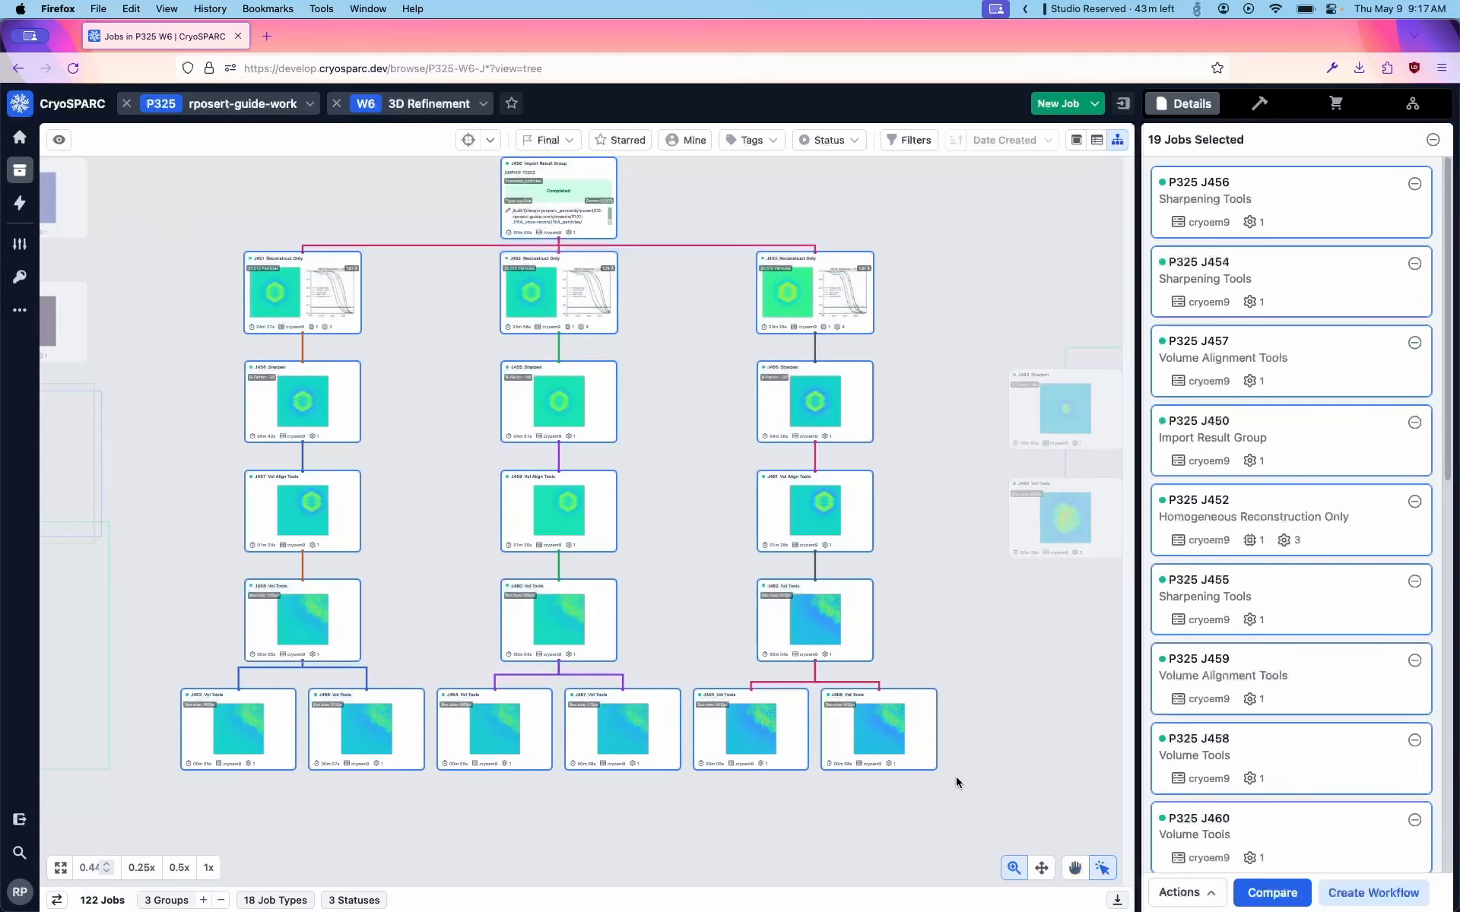
{"action": "key", "text": "Escape"}
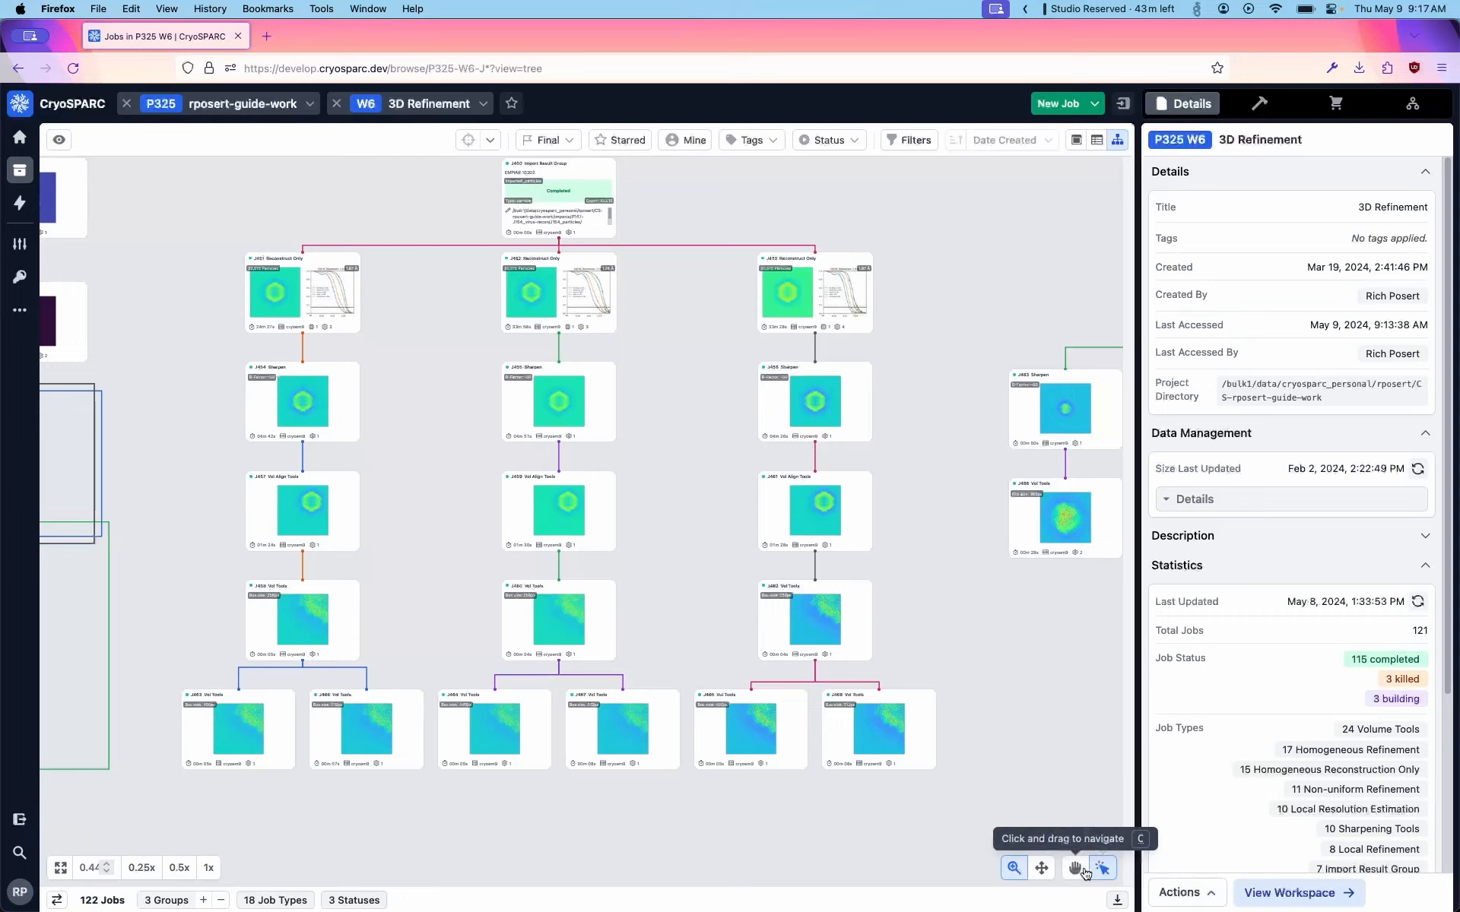
Return briefly to navigation mode, box-select J461, J462, J465, J467 and J468 in selection mode, and clear the selection.
{"action": "key", "text": "c"}
{"action": "left_click_drag", "start_coordinate": [701, 530], "coordinate": [646, 508]}
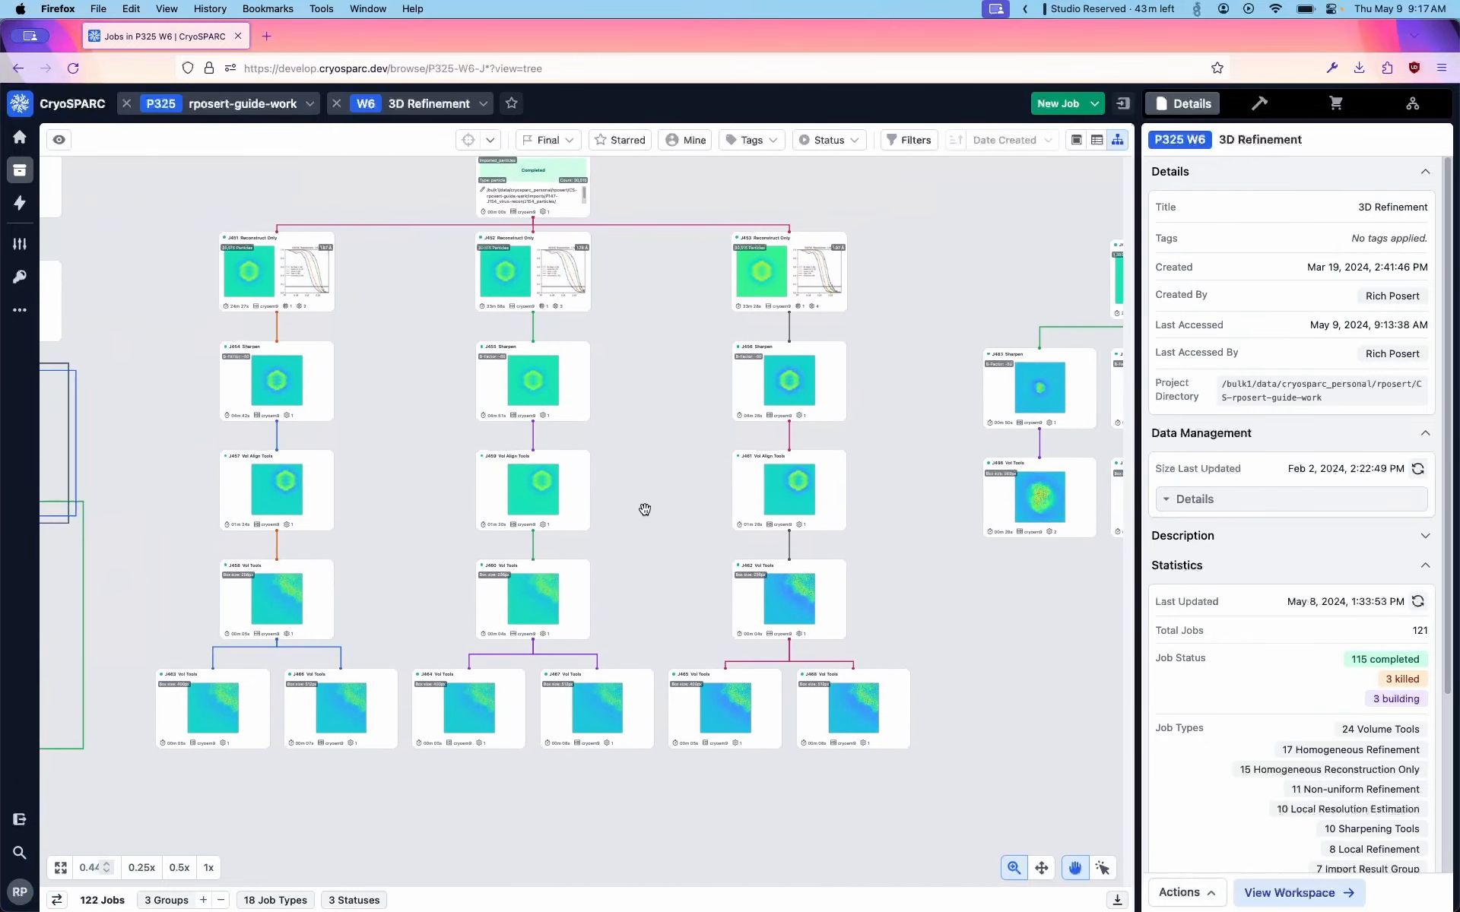
{"action": "key", "text": "v"}
{"action": "left_click_drag", "start_coordinate": [636, 420], "coordinate": [914, 819]}
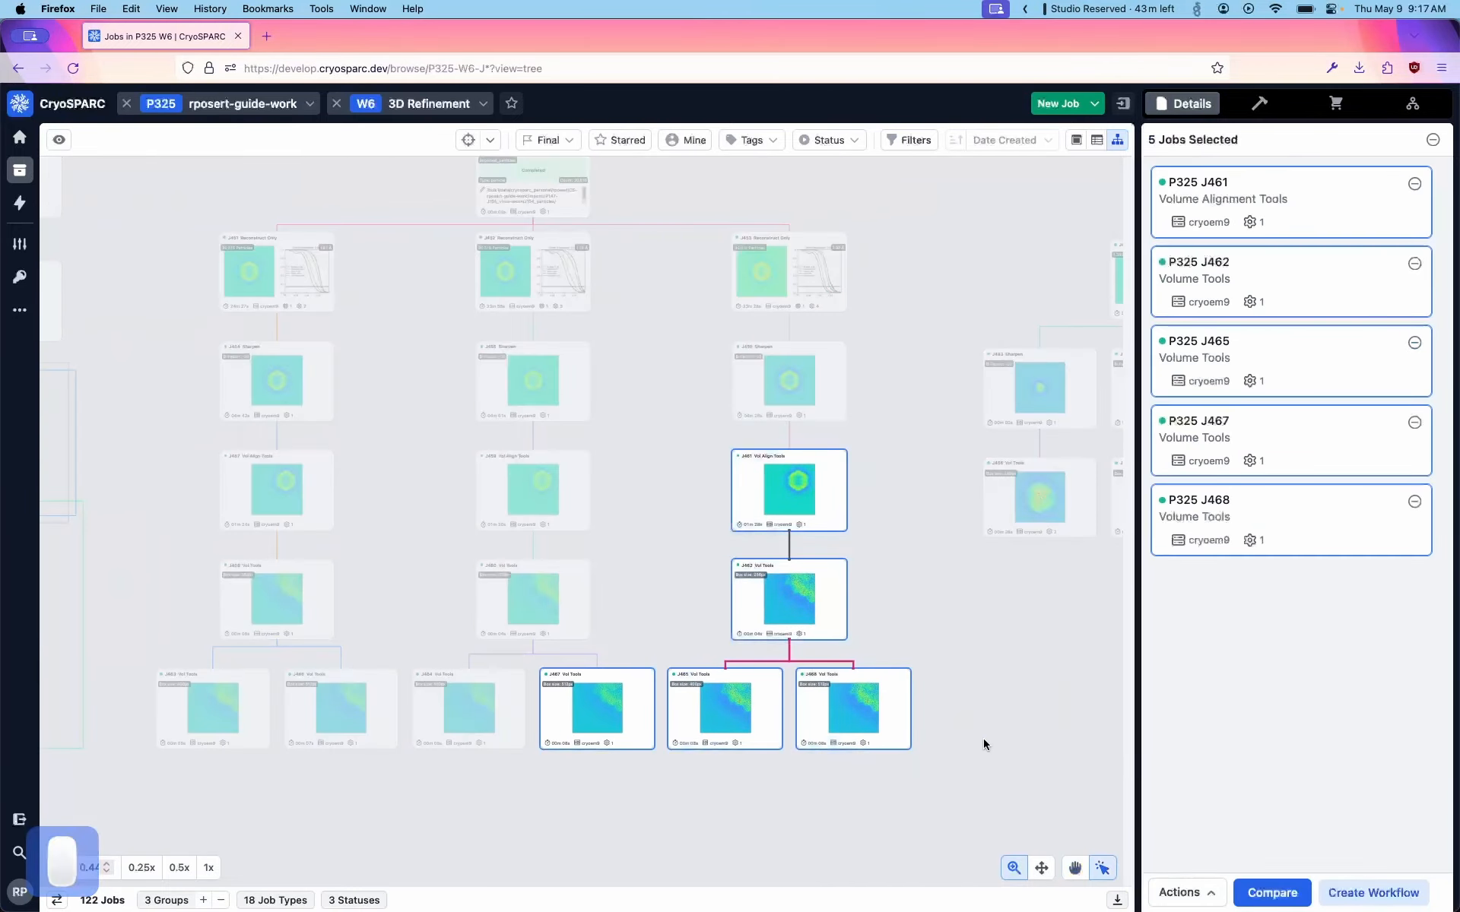
{"action": "key", "text": "Escape"}
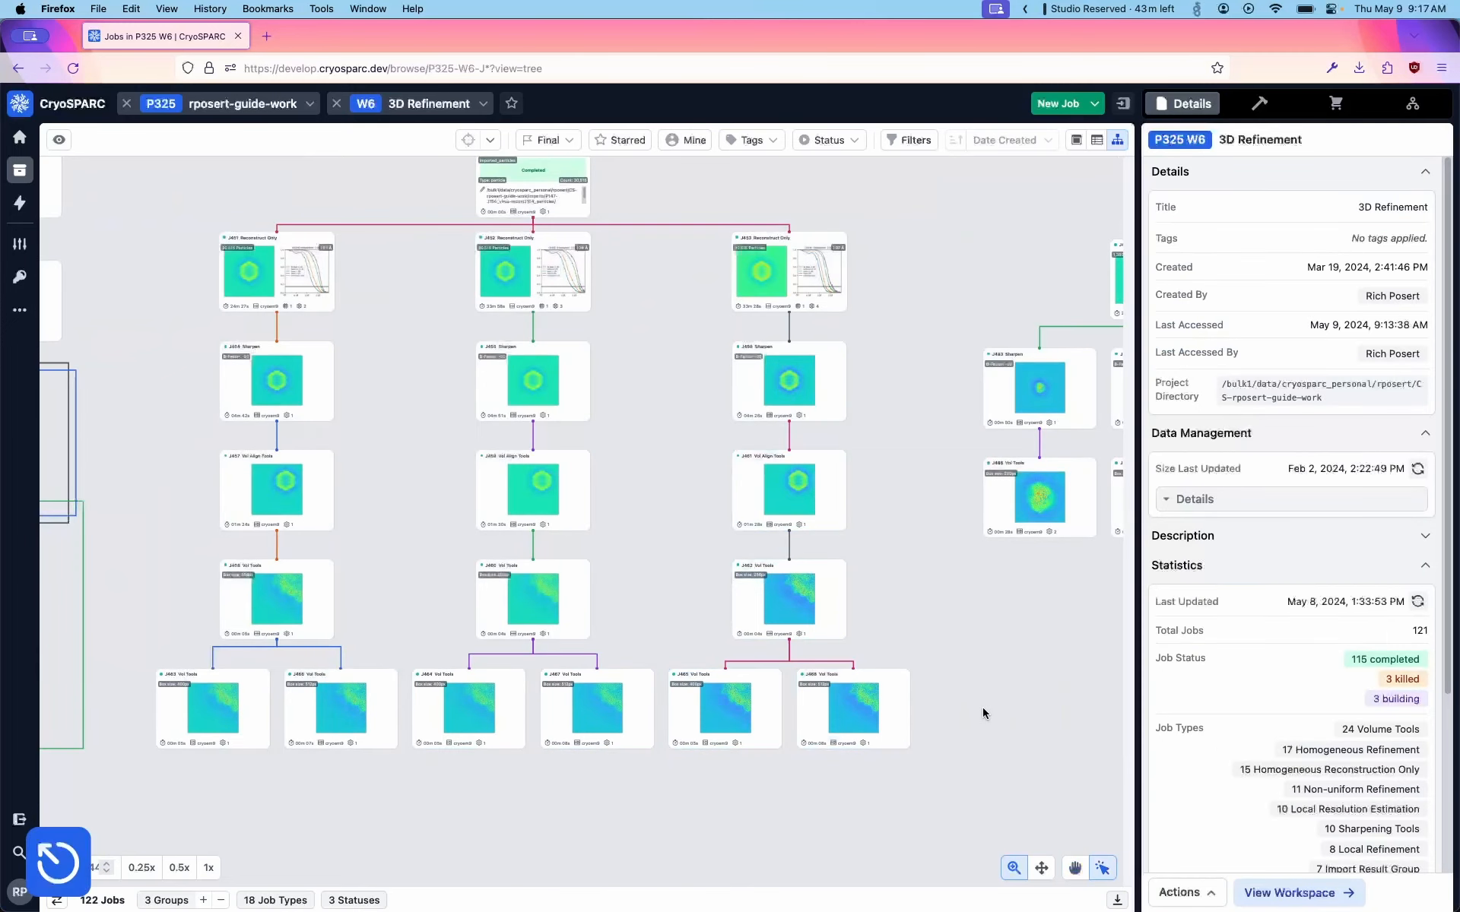
Cycle through the scroll and drag modes, finishing with scrolling set to zoom and dragging set to navigate.
{"action": "key", "text": "z"}
{"action": "key", "text": "x"}
{"action": "key", "text": "c"}
{"action": "key", "text": "v"}
{"action": "key", "text": "z"}
{"action": "key", "text": "c"}
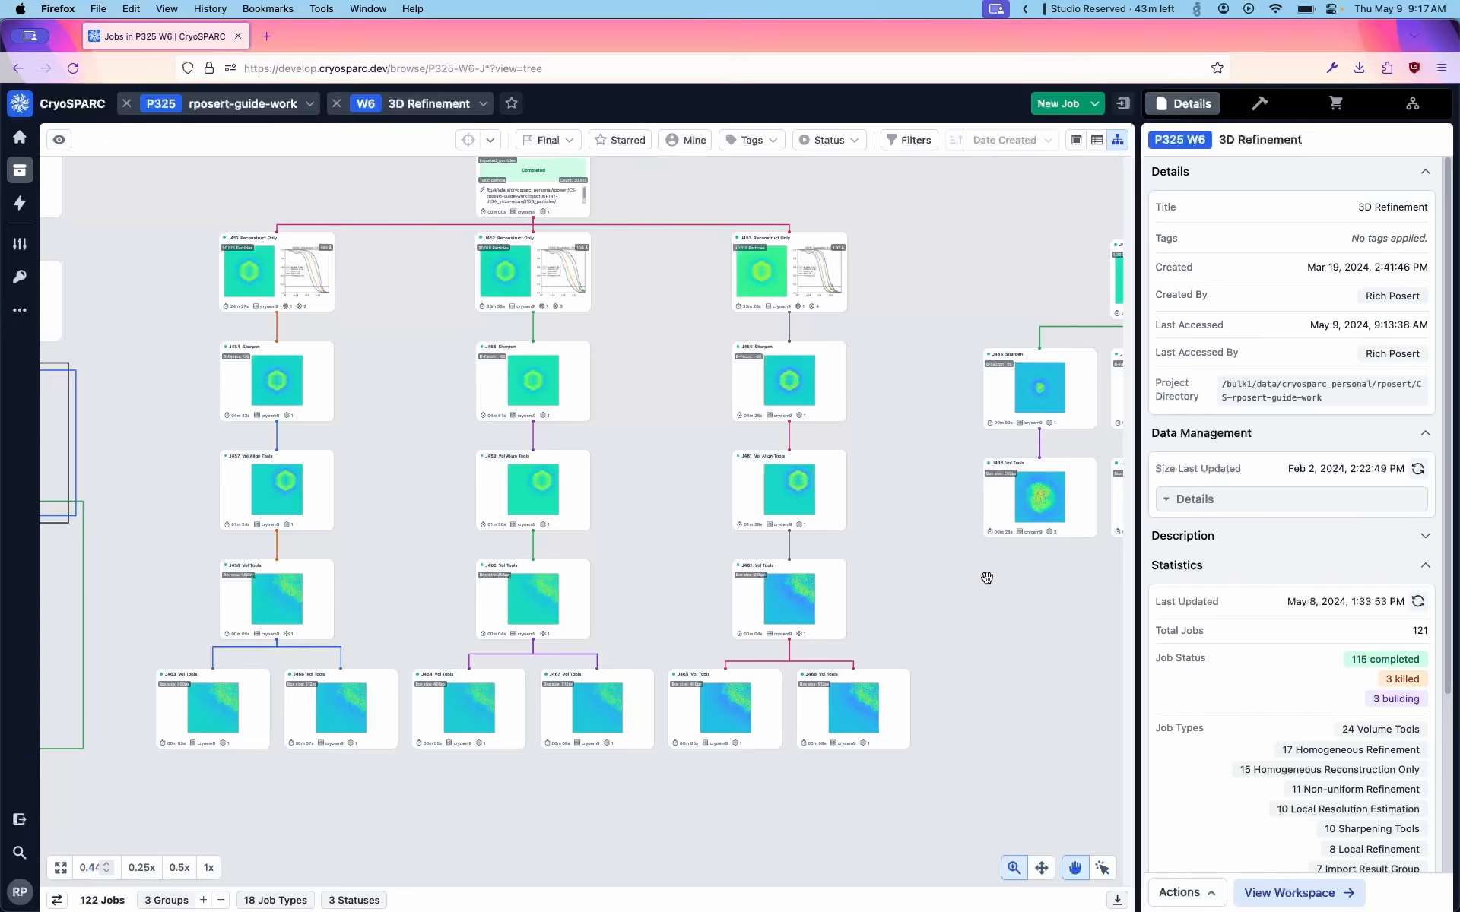
Select job J453 and centre the tree view on it, and do the same for job J476.
{"action": "scroll", "coordinate": [987, 572], "scroll_direction": "down", "scroll_amount": 5}
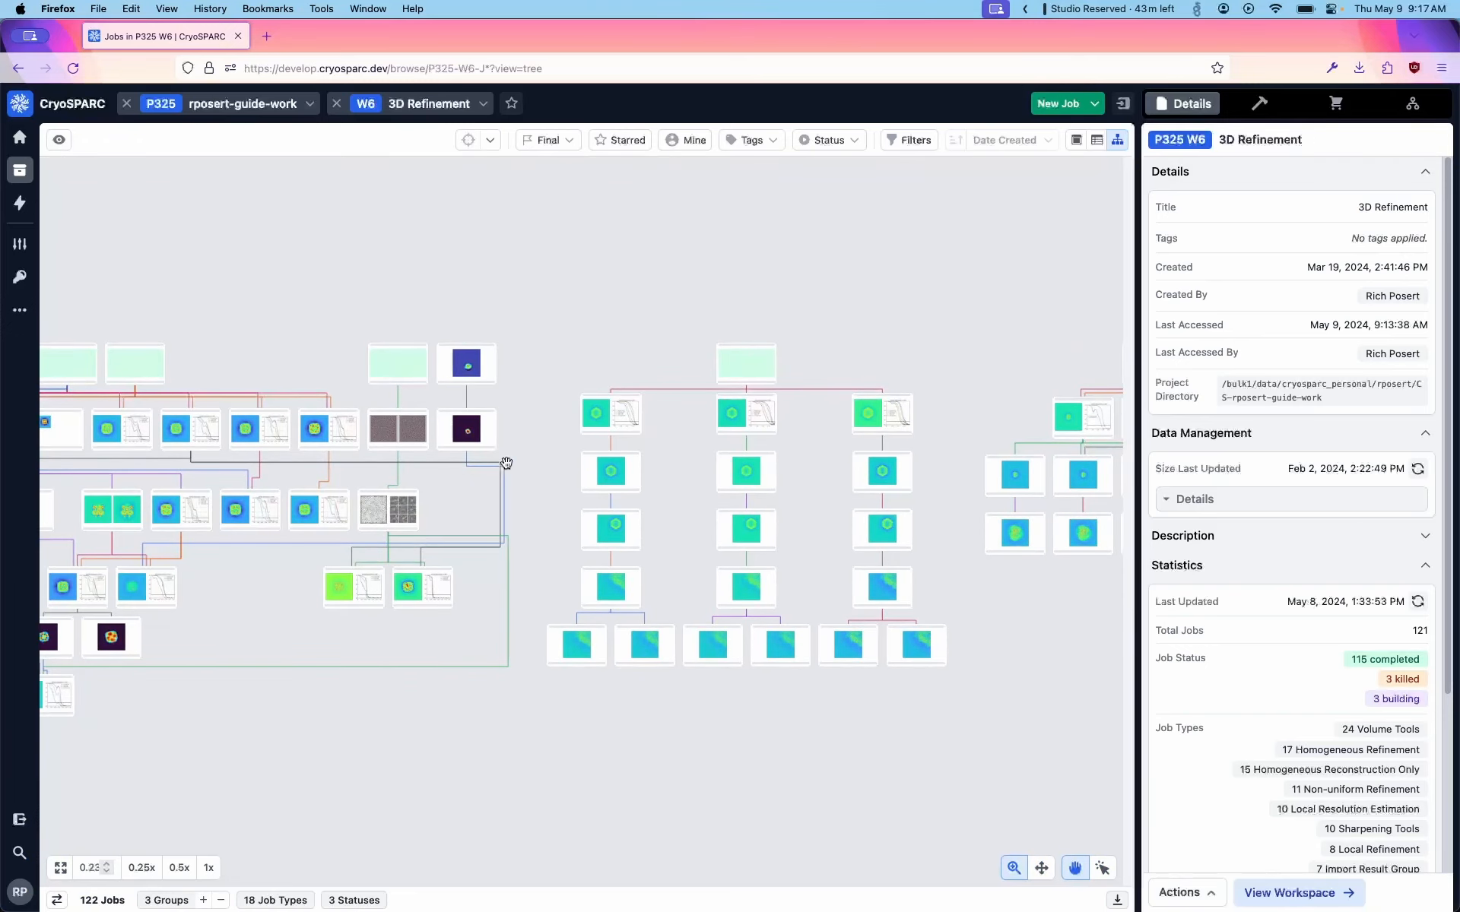
{"action": "left_click_drag", "start_coordinate": [460, 515], "coordinate": [589, 476]}
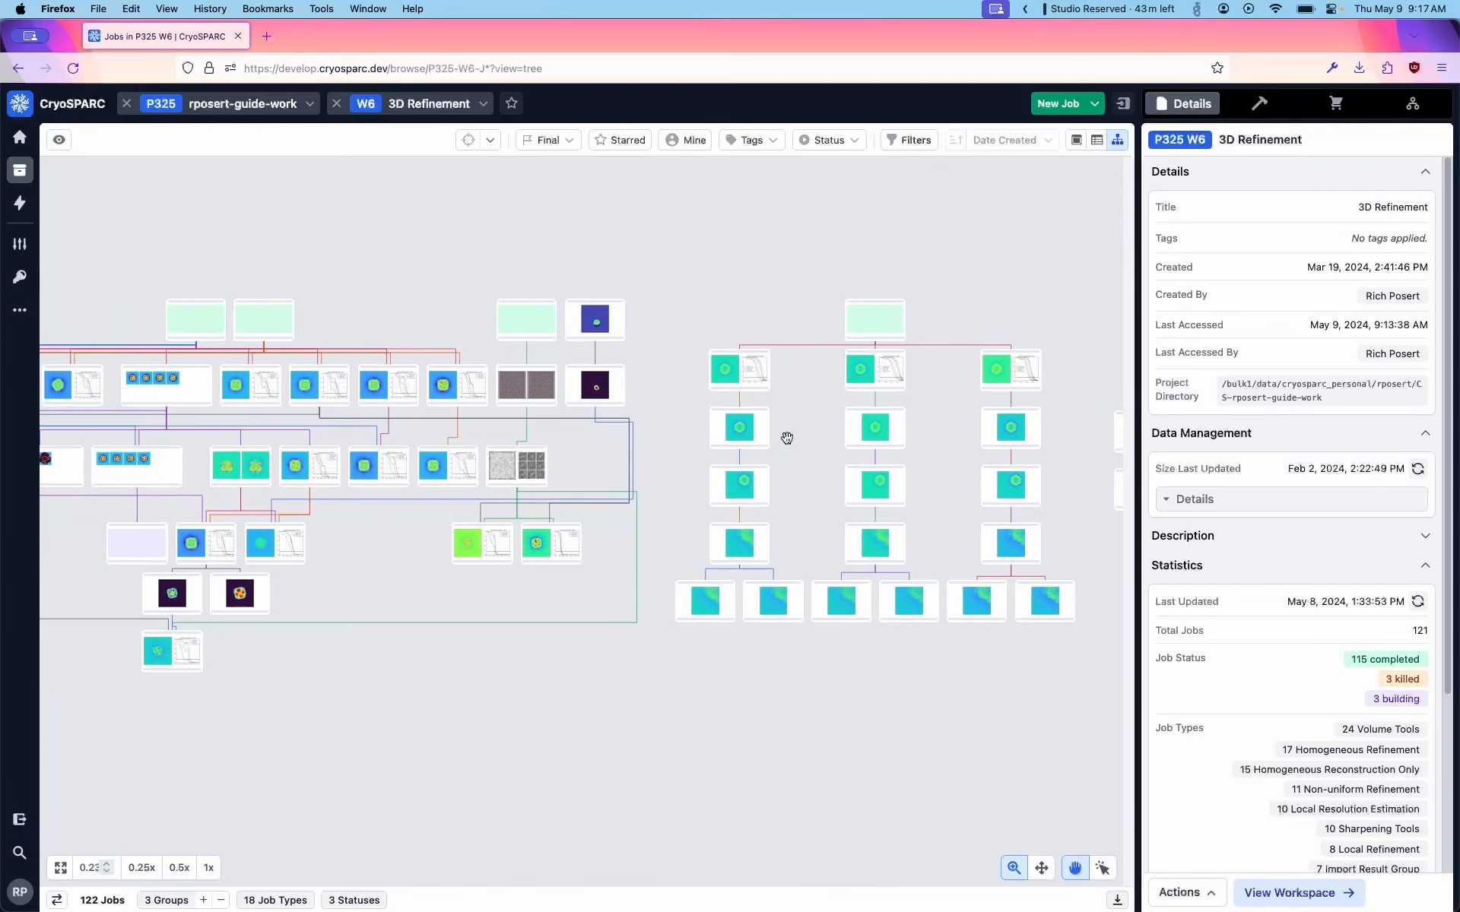
{"action": "left_click", "coordinate": [1015, 369]}
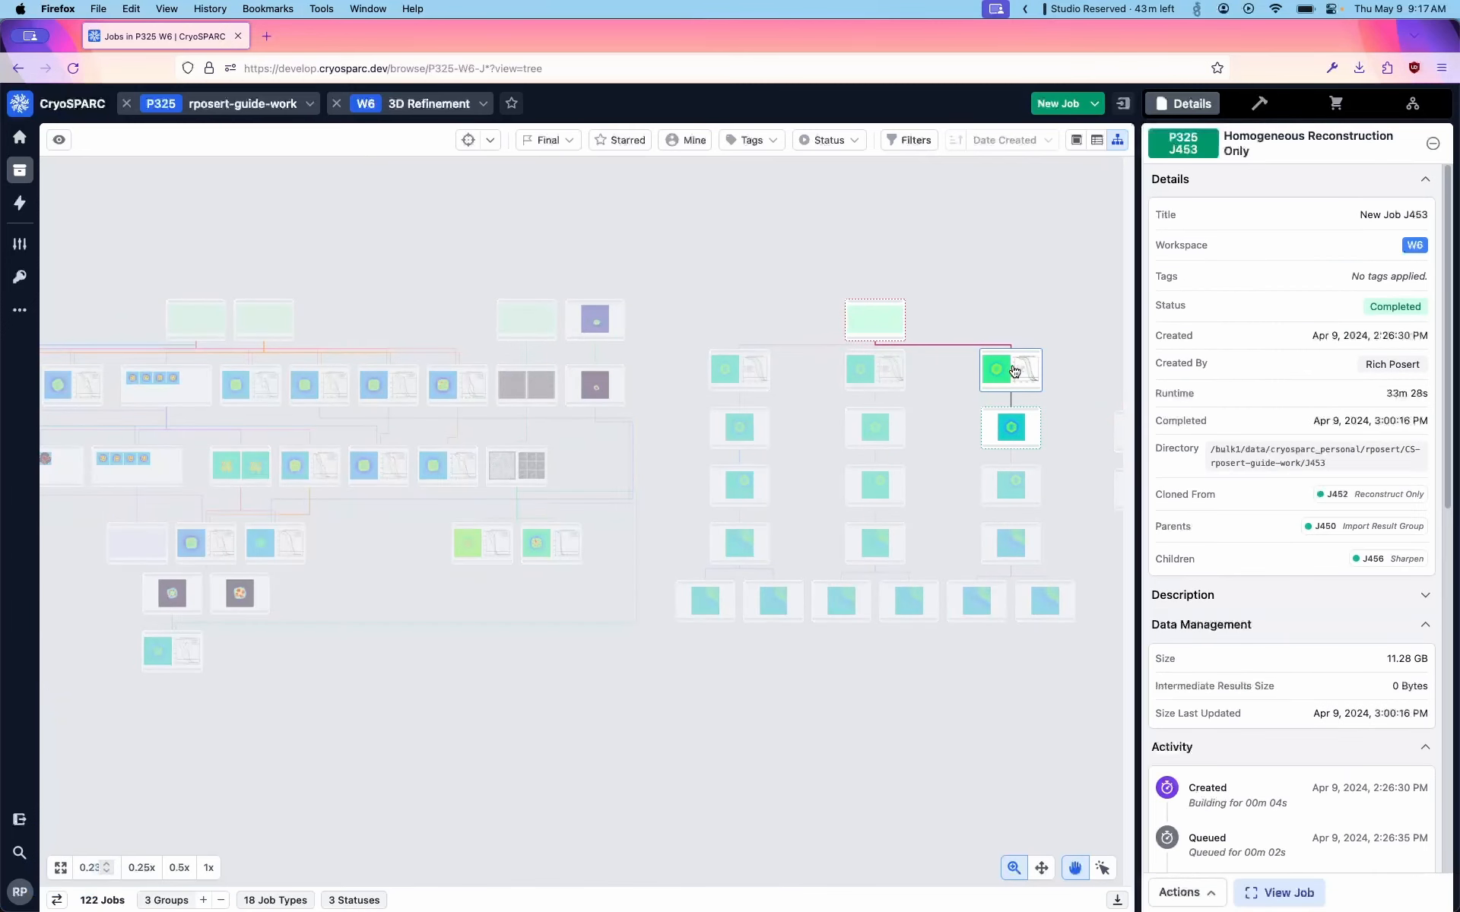
{"action": "left_click", "coordinate": [468, 141]}
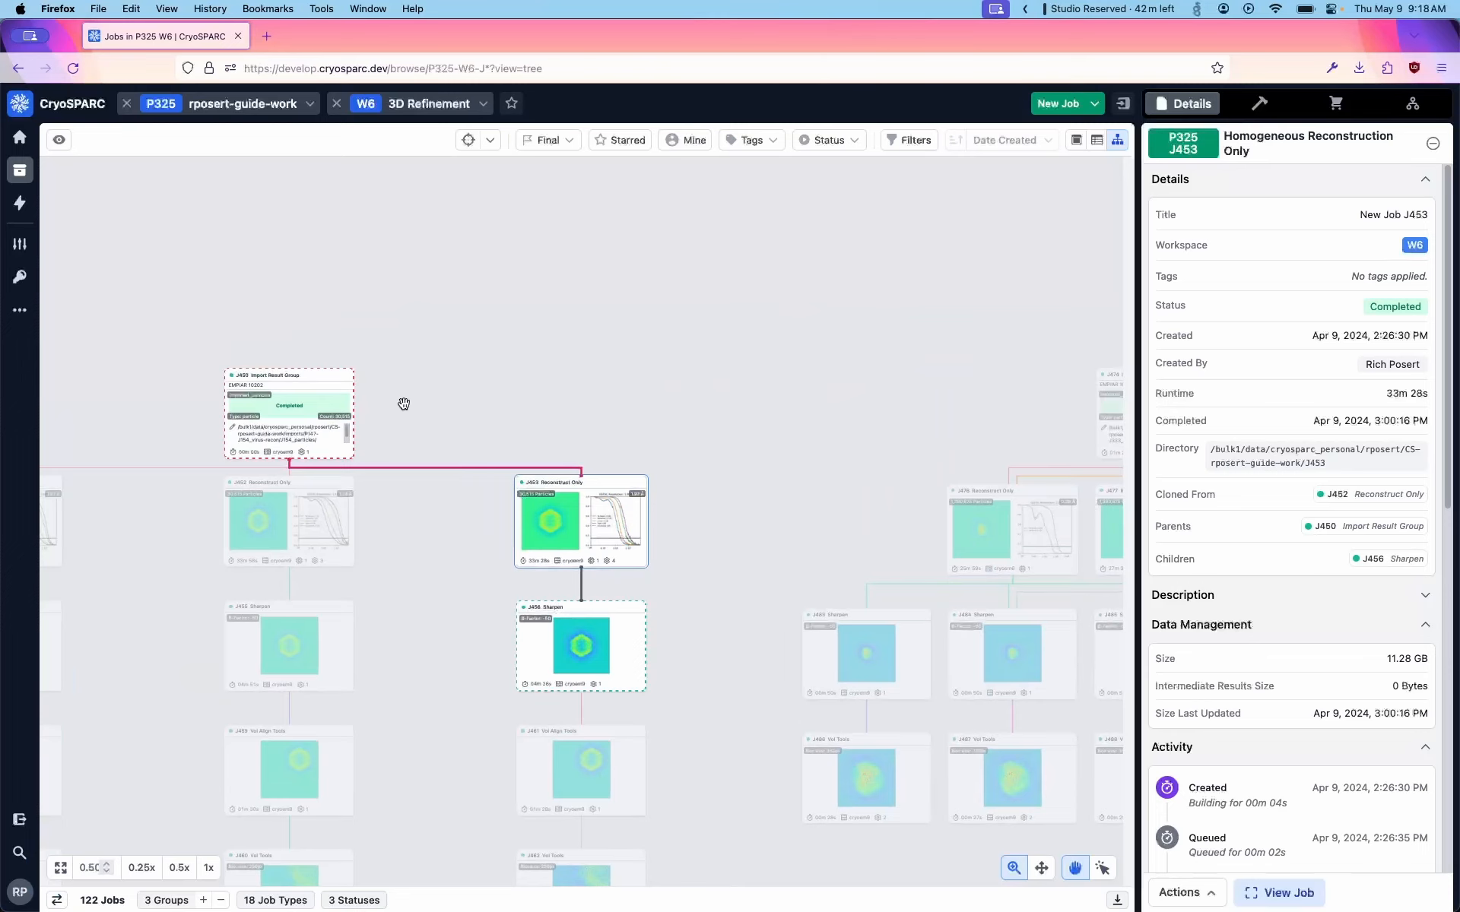
{"action": "left_click", "coordinate": [1022, 519]}
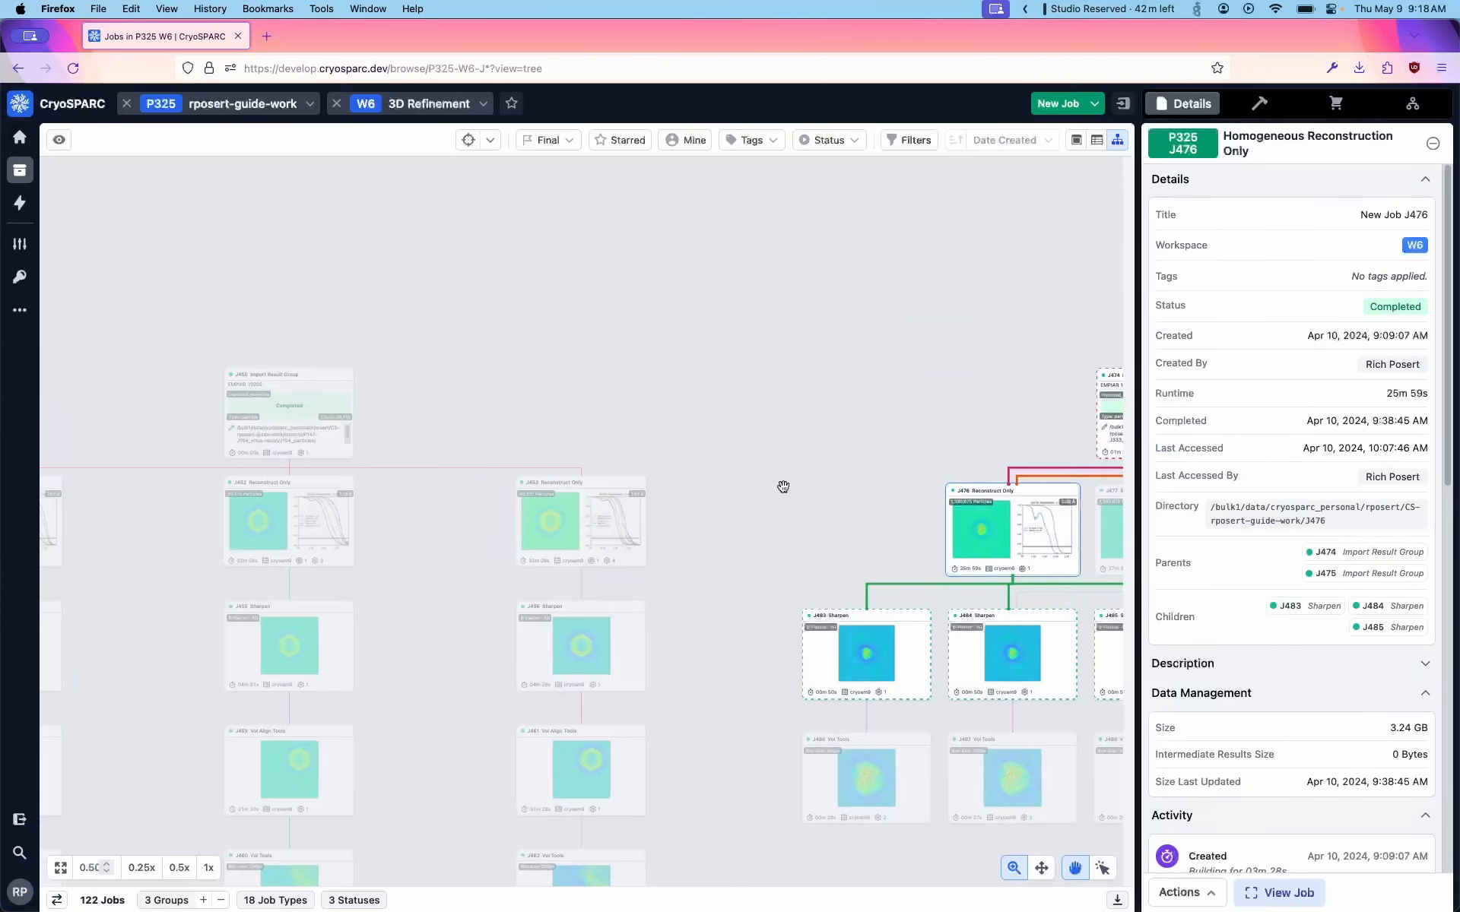
{"action": "key", "text": "t"}
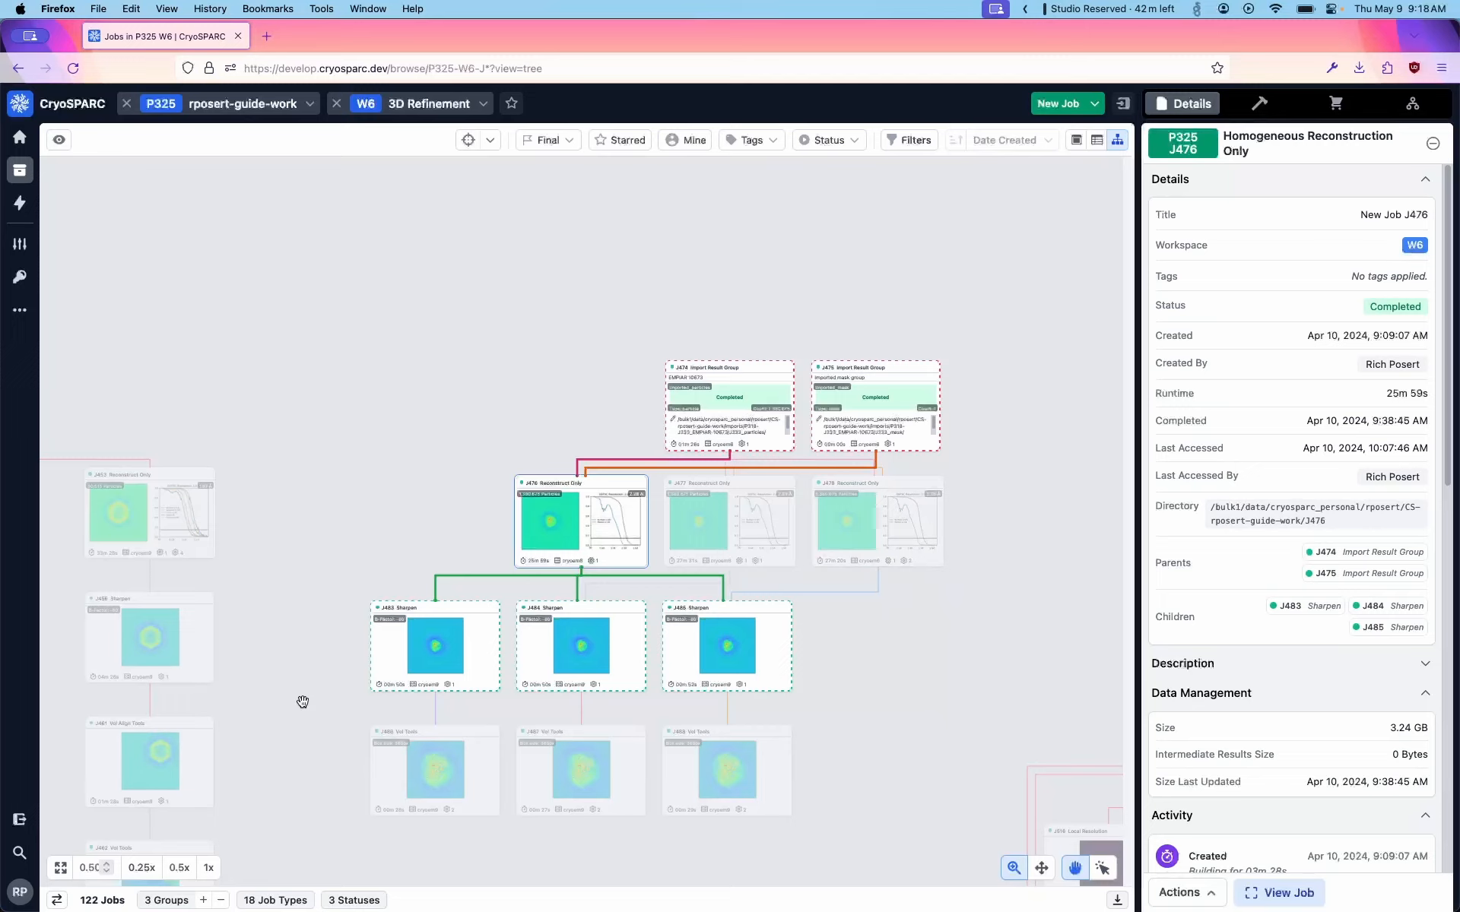
Open the list of all jobs and jump from it to J339: Volume Tools.
{"action": "left_click", "coordinate": [107, 900]}
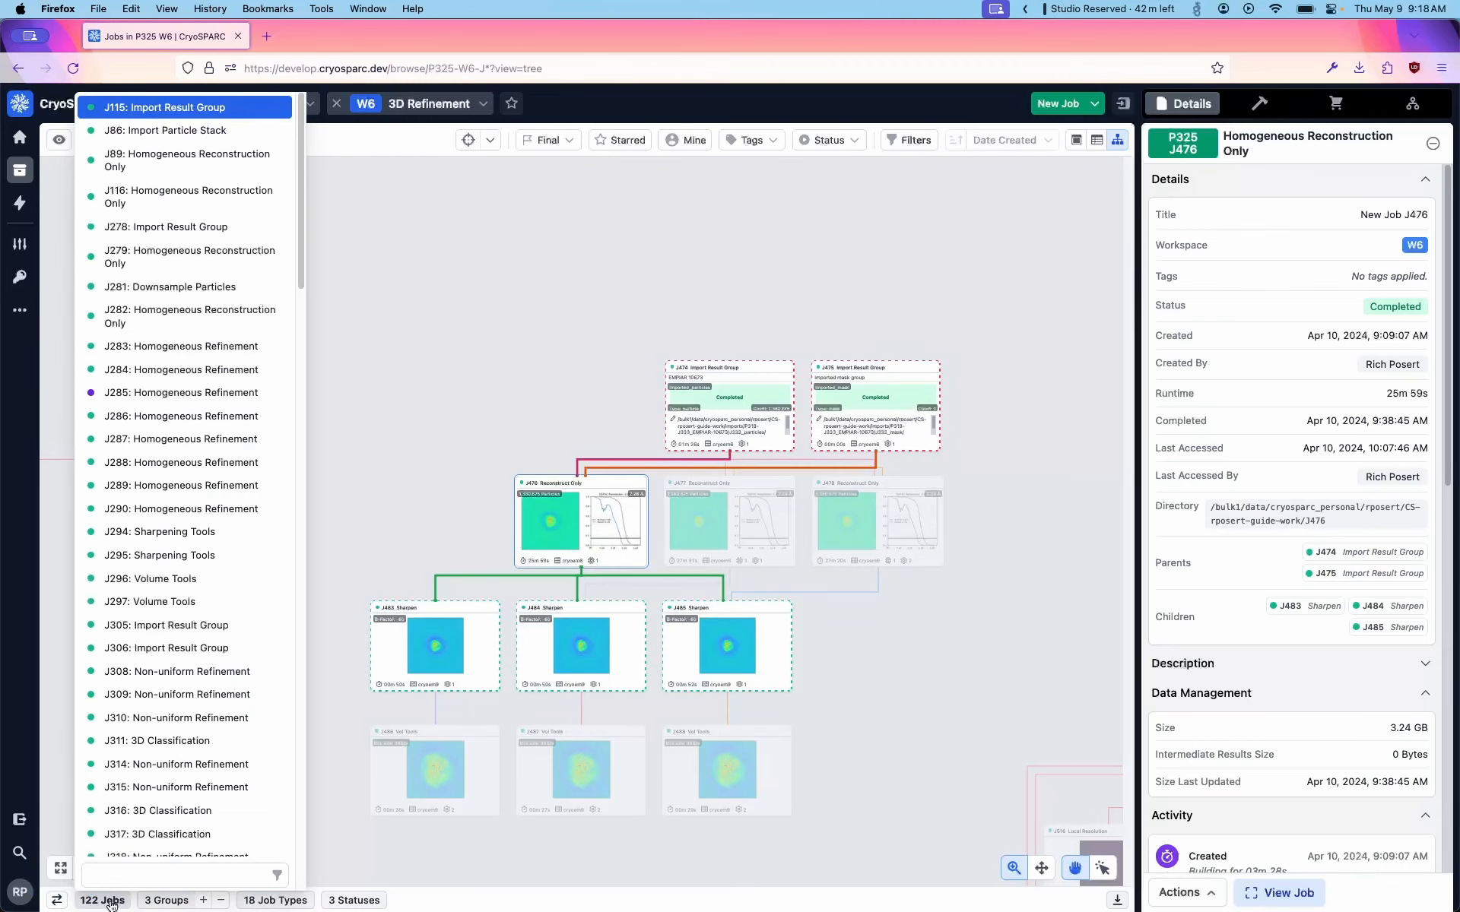
{"action": "scroll", "coordinate": [196, 457], "scroll_direction": "down", "scroll_amount": 10}
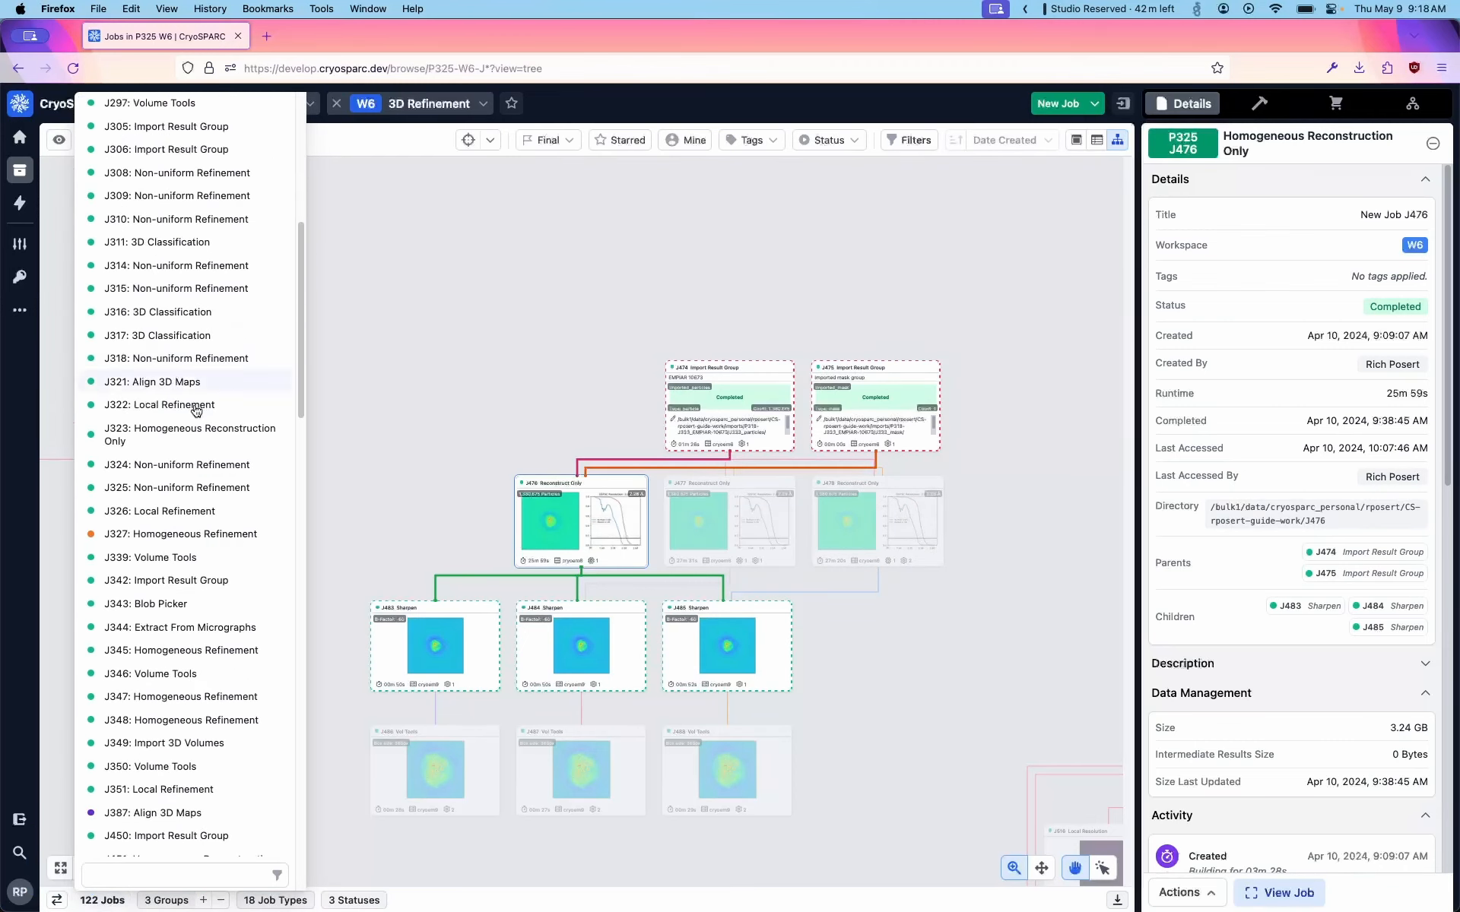
{"action": "left_click", "coordinate": [199, 394]}
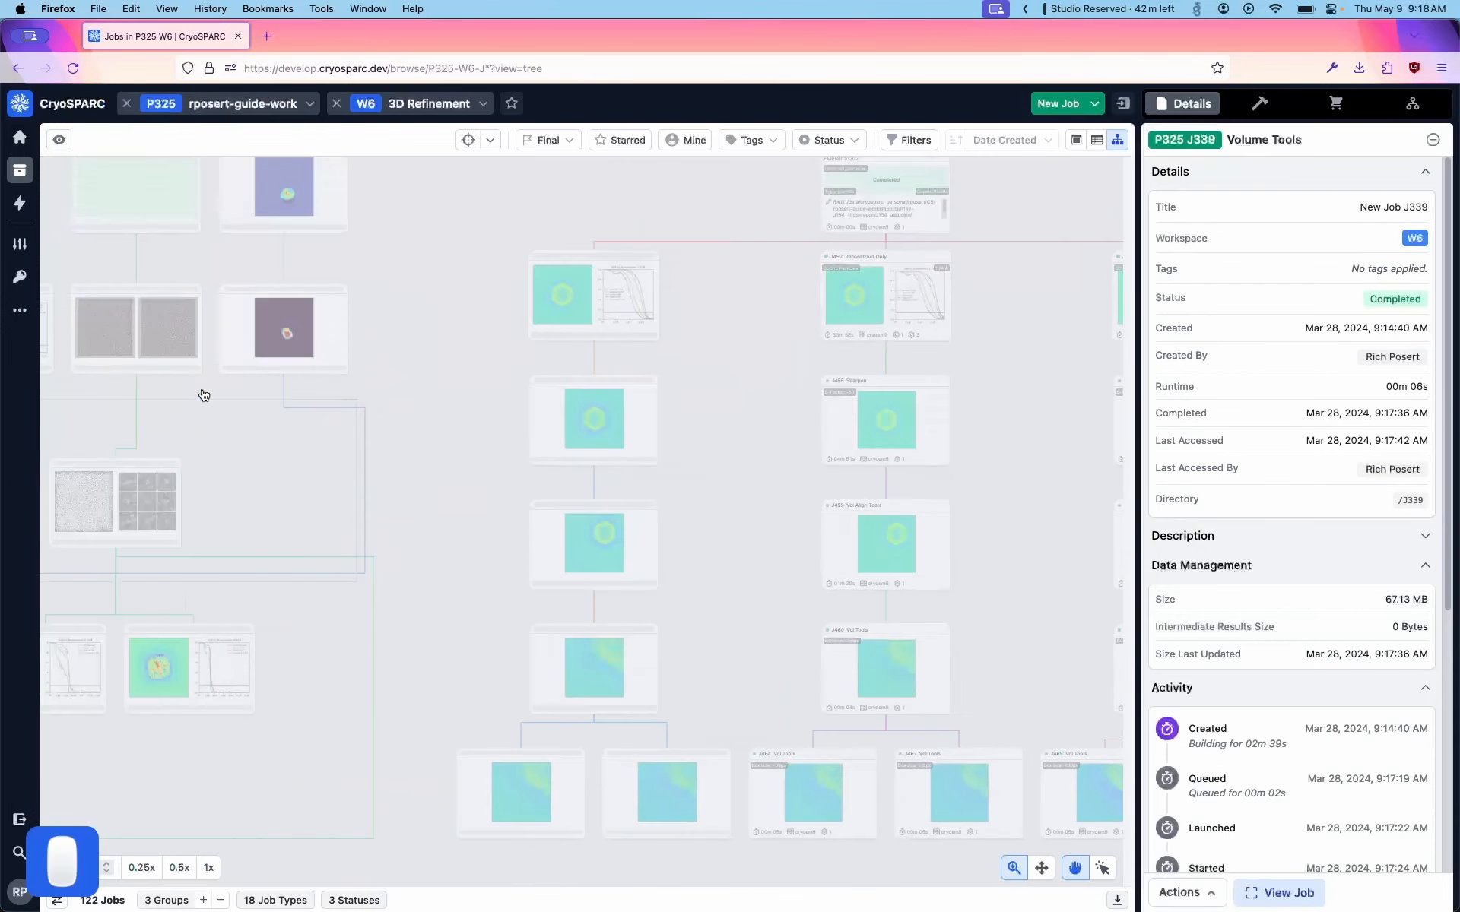
Filter the job list by "Local" and jump to J529: Local Refinement.
{"action": "left_click", "coordinate": [105, 897]}
{"action": "left_click", "coordinate": [156, 876]}
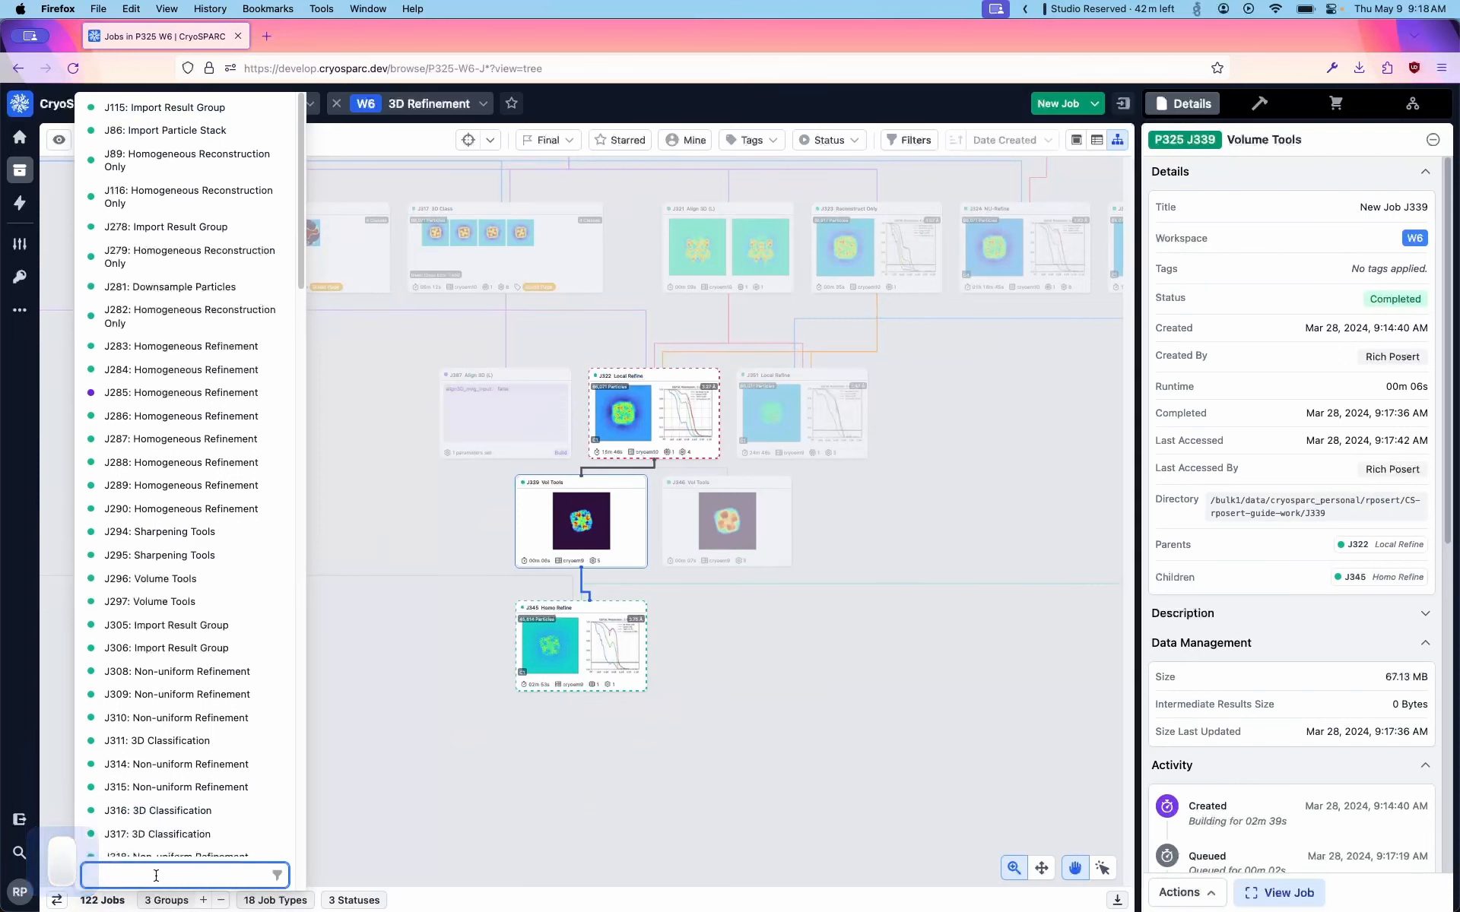
{"action": "type", "text": "Local"}
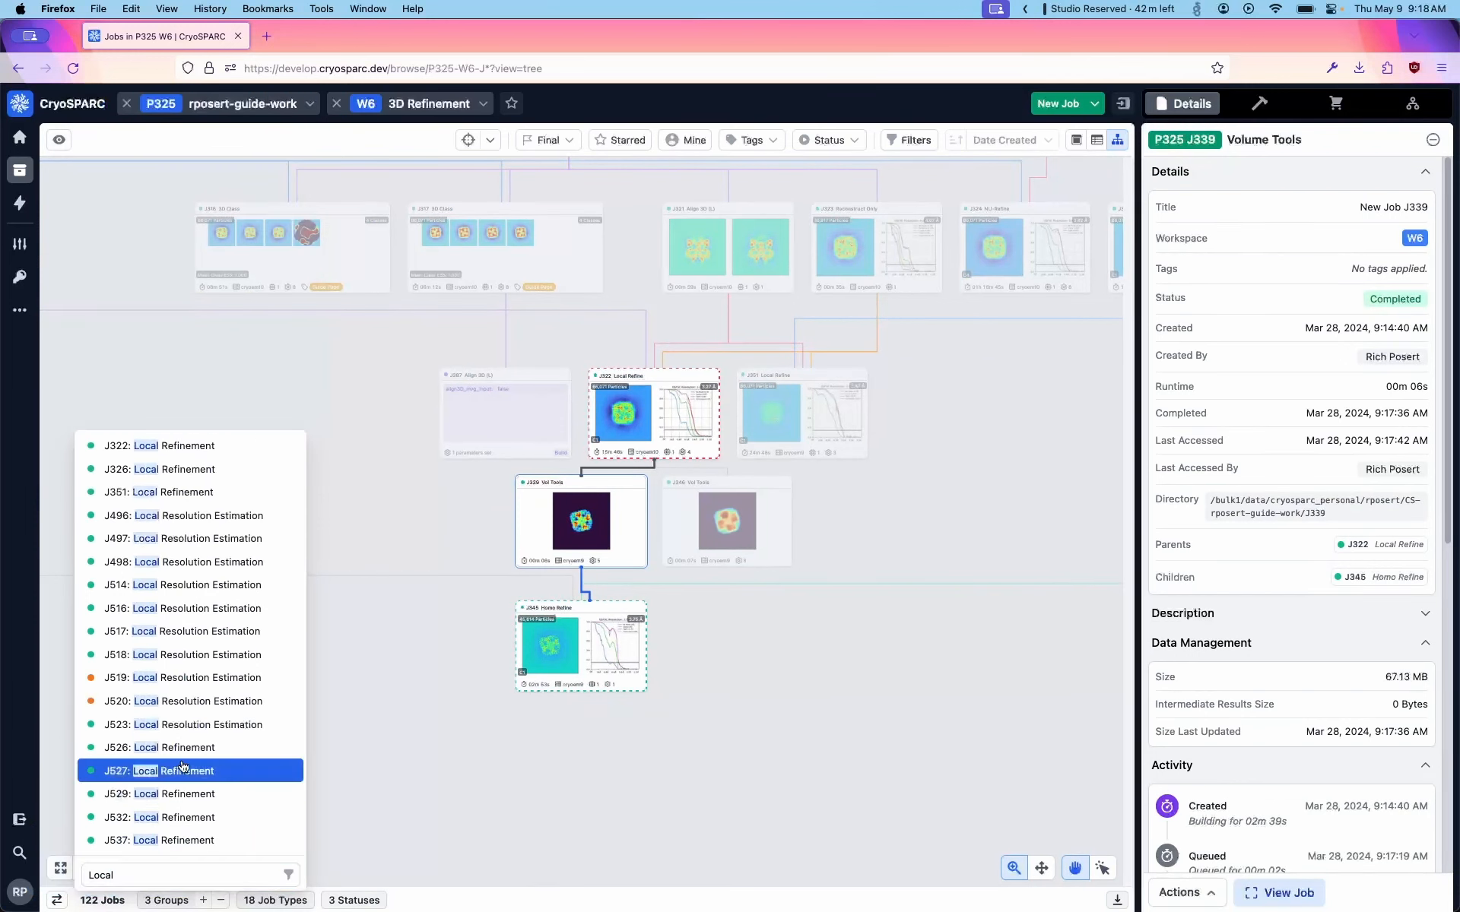
{"action": "left_click", "coordinate": [193, 791]}
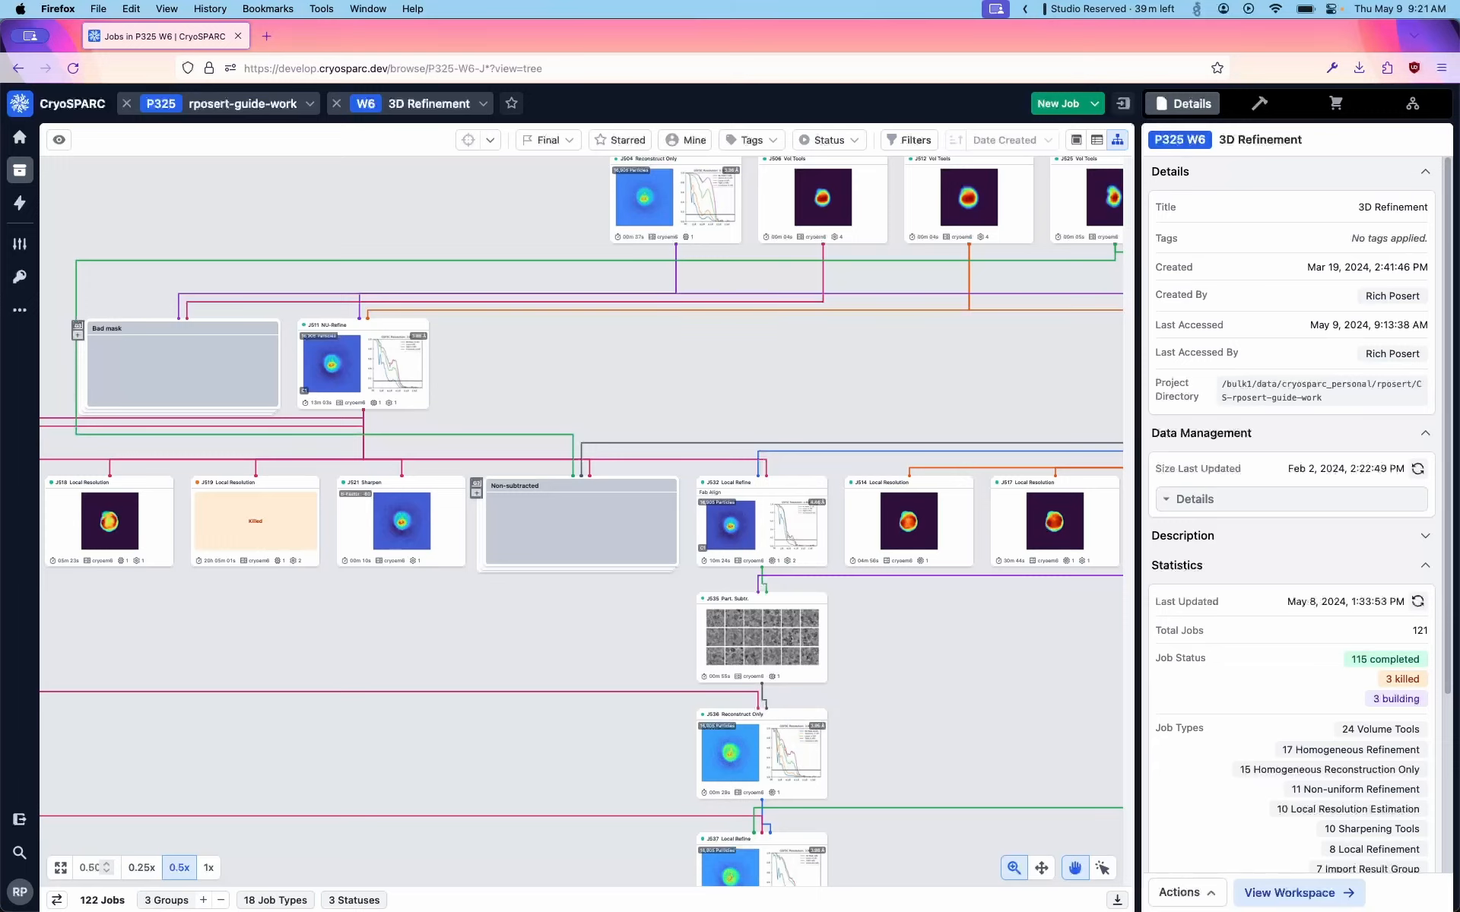
Box-select all 18 jobs descending from the J450 Import Result Group in selection mode, and return dragging to navigation mode.
{"action": "scroll", "coordinate": [629, 806], "scroll_direction": "down", "scroll_amount": 10}
{"action": "scroll", "coordinate": [693, 566], "scroll_direction": "down", "scroll_amount": 10}
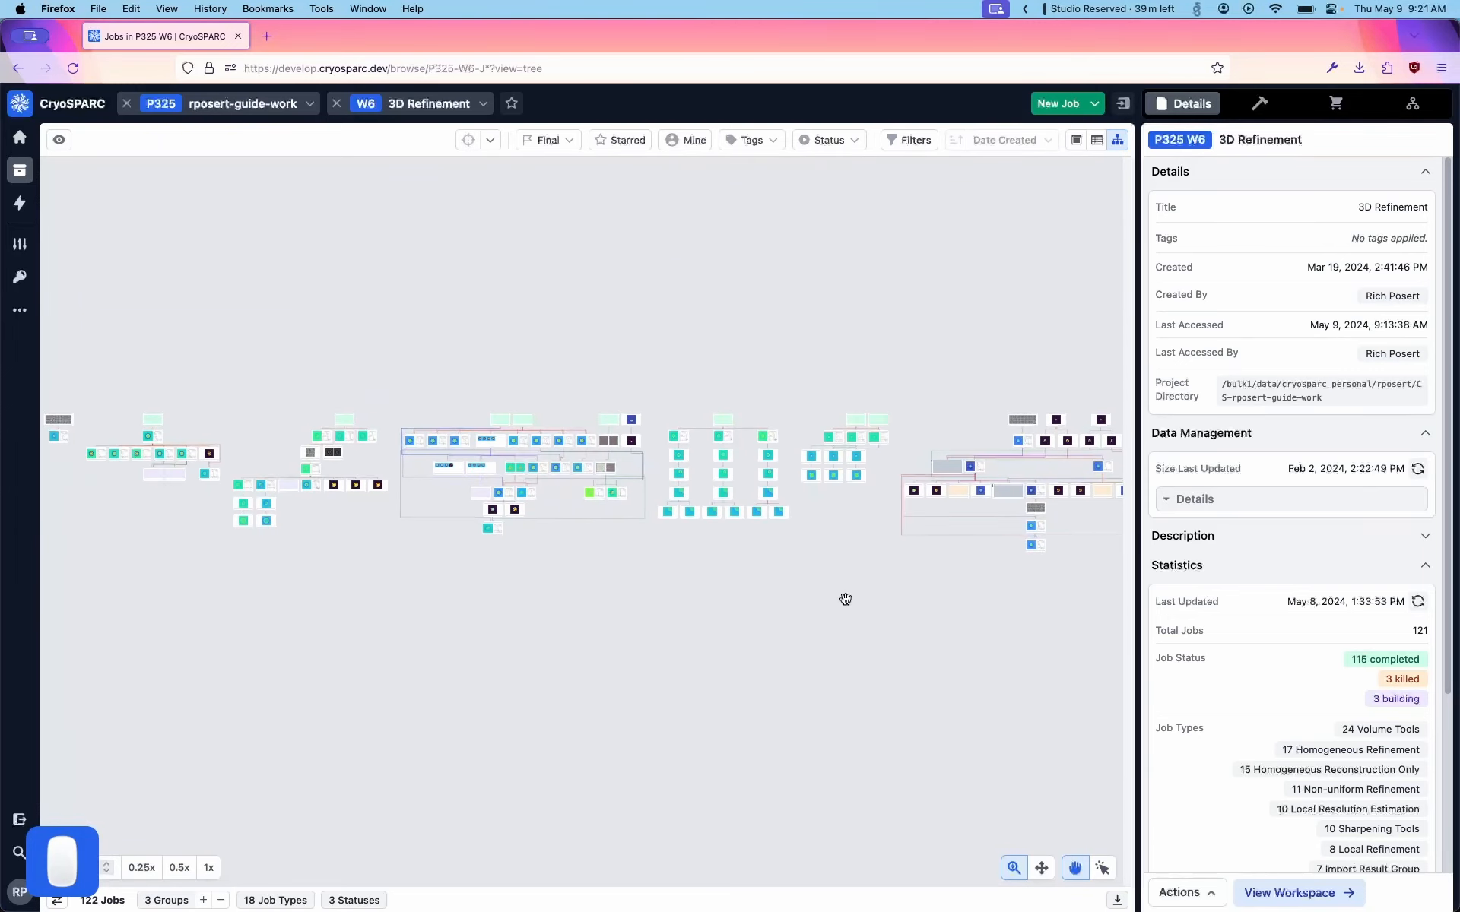
{"action": "scroll", "coordinate": [844, 599], "scroll_direction": "down", "scroll_amount": 8}
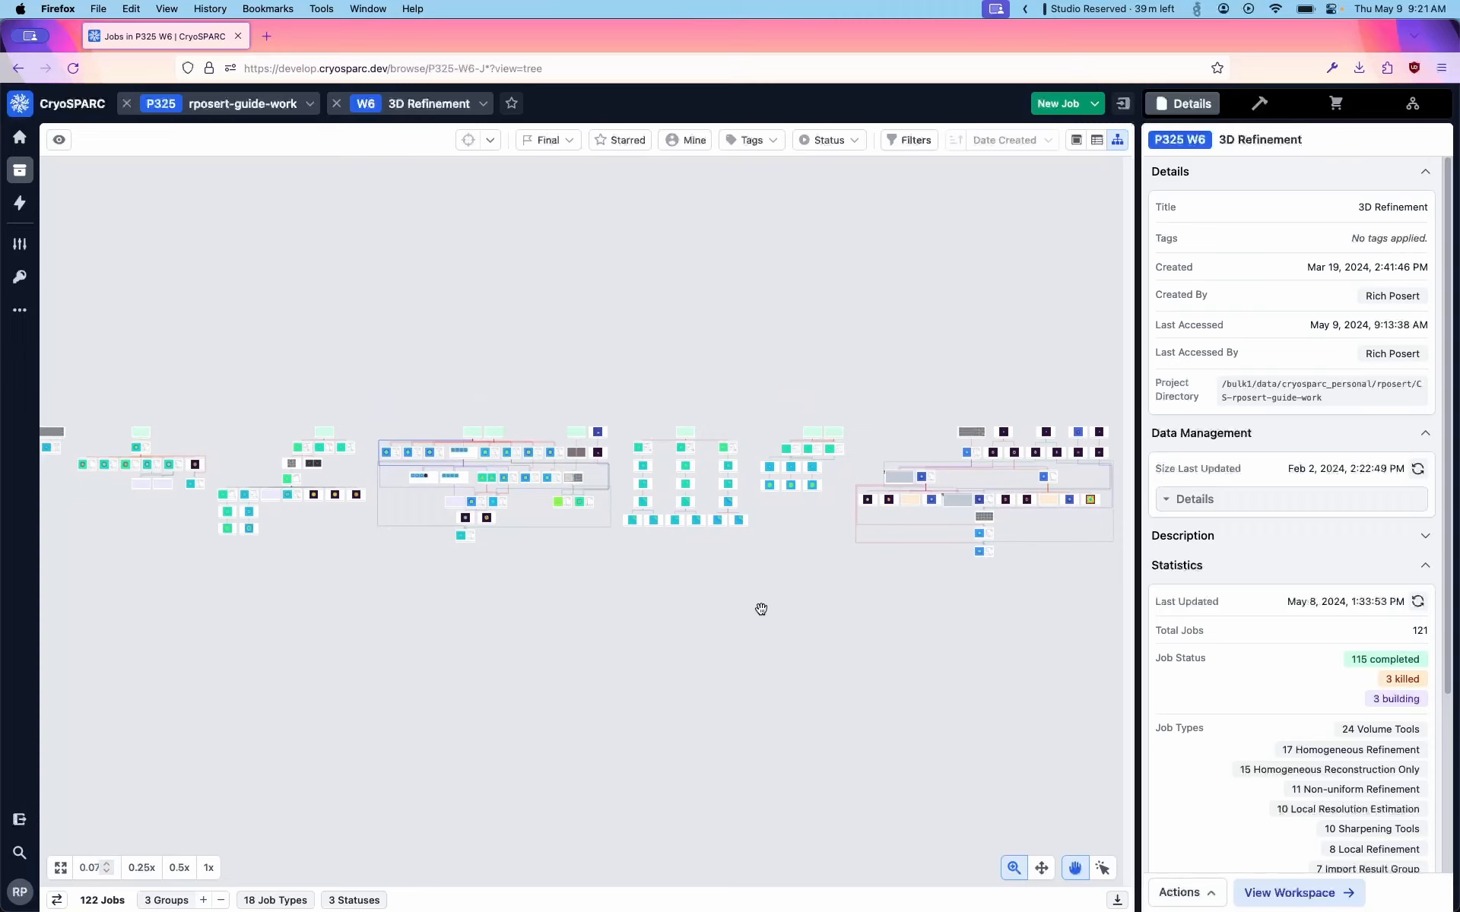
{"action": "scroll", "coordinate": [717, 558], "scroll_direction": "up", "scroll_amount": 10}
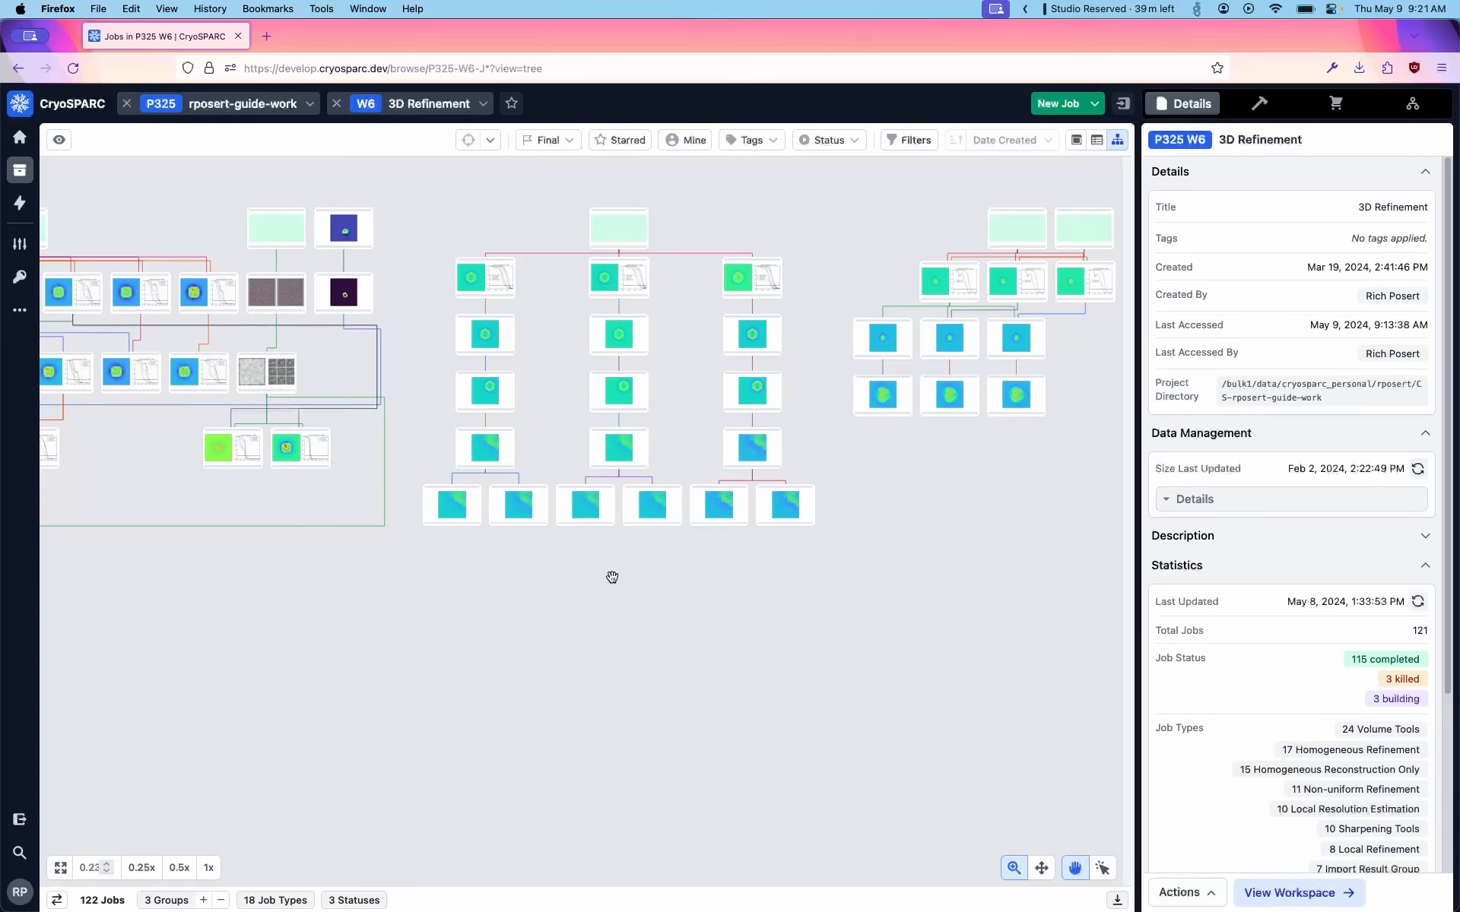
{"action": "scroll", "coordinate": [612, 578], "scroll_direction": "up", "scroll_amount": 3}
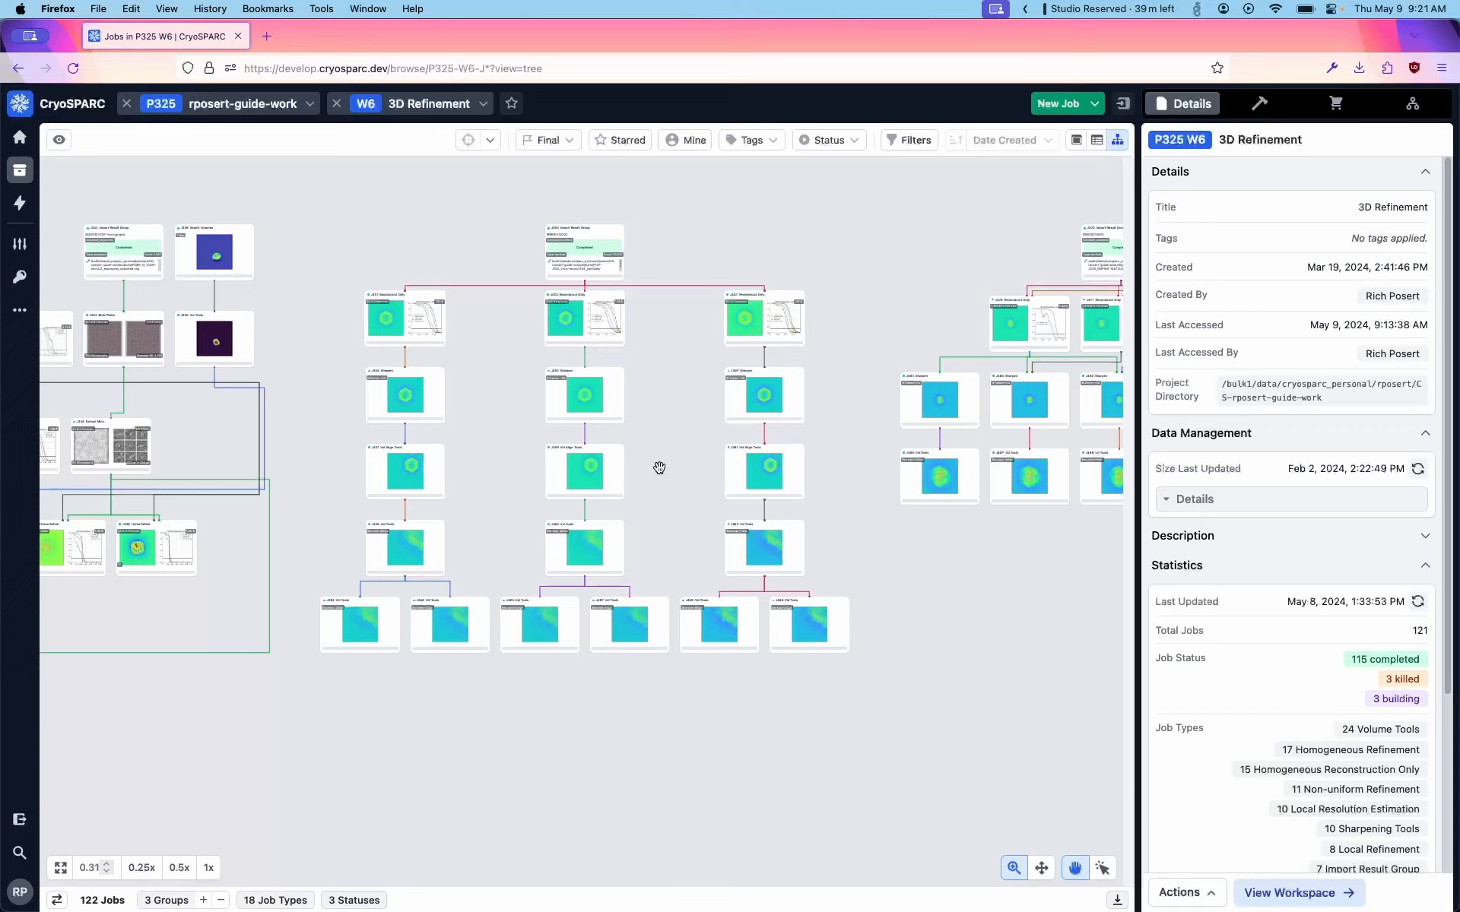
{"action": "left_click", "coordinate": [1103, 868]}
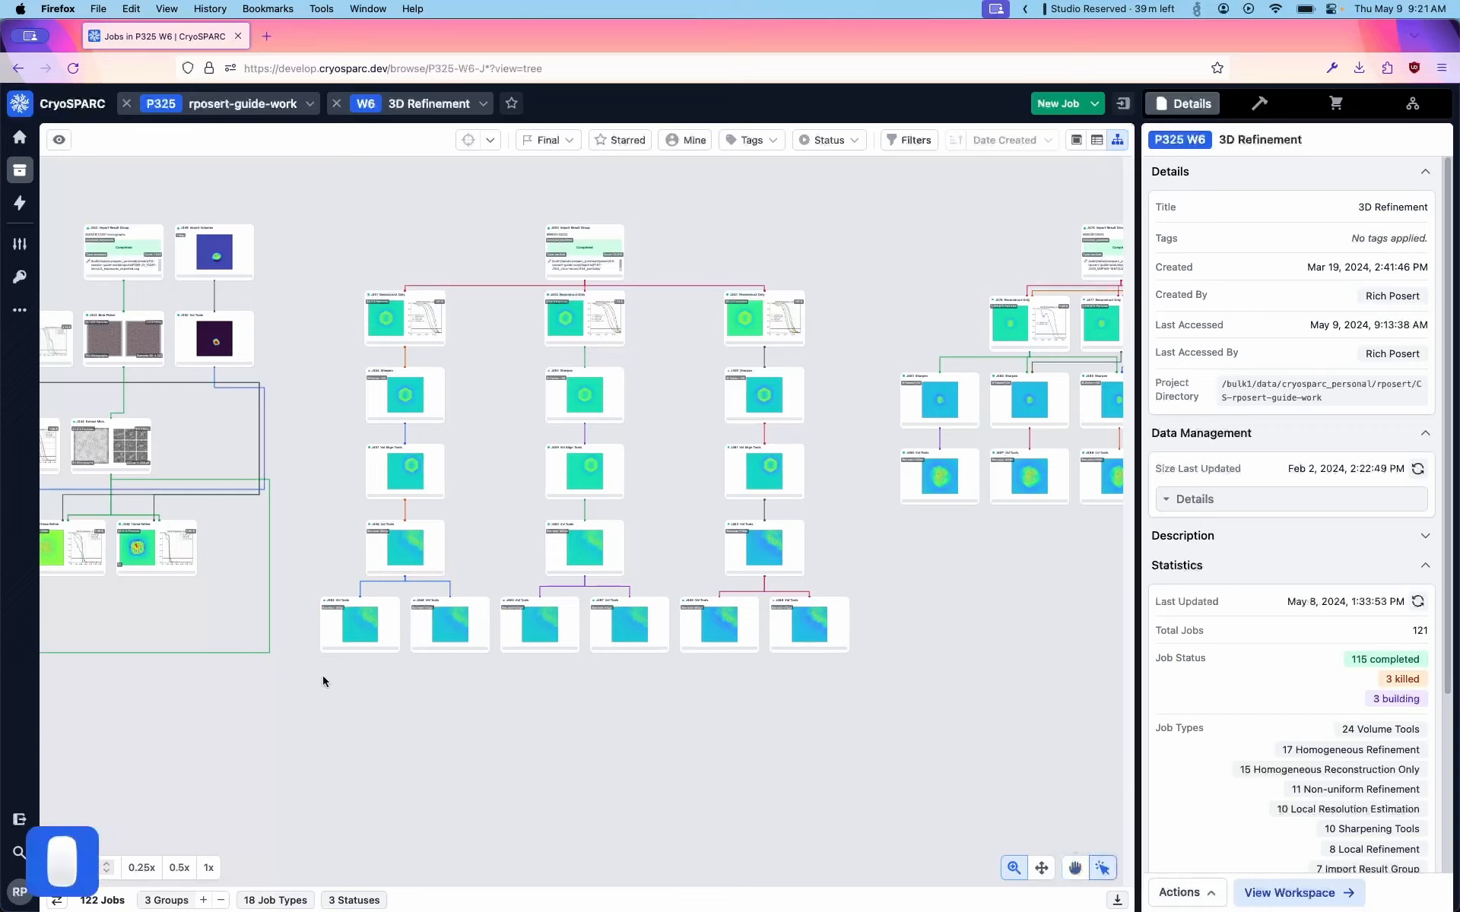
{"action": "mouse_move", "coordinate": [799, 671]}
{"action": "left_mouse_down"}
{"action": "mouse_move", "coordinate": [713, 564]}
{"action": "mouse_move", "coordinate": [373, 311]}
{"action": "left_mouse_up"}
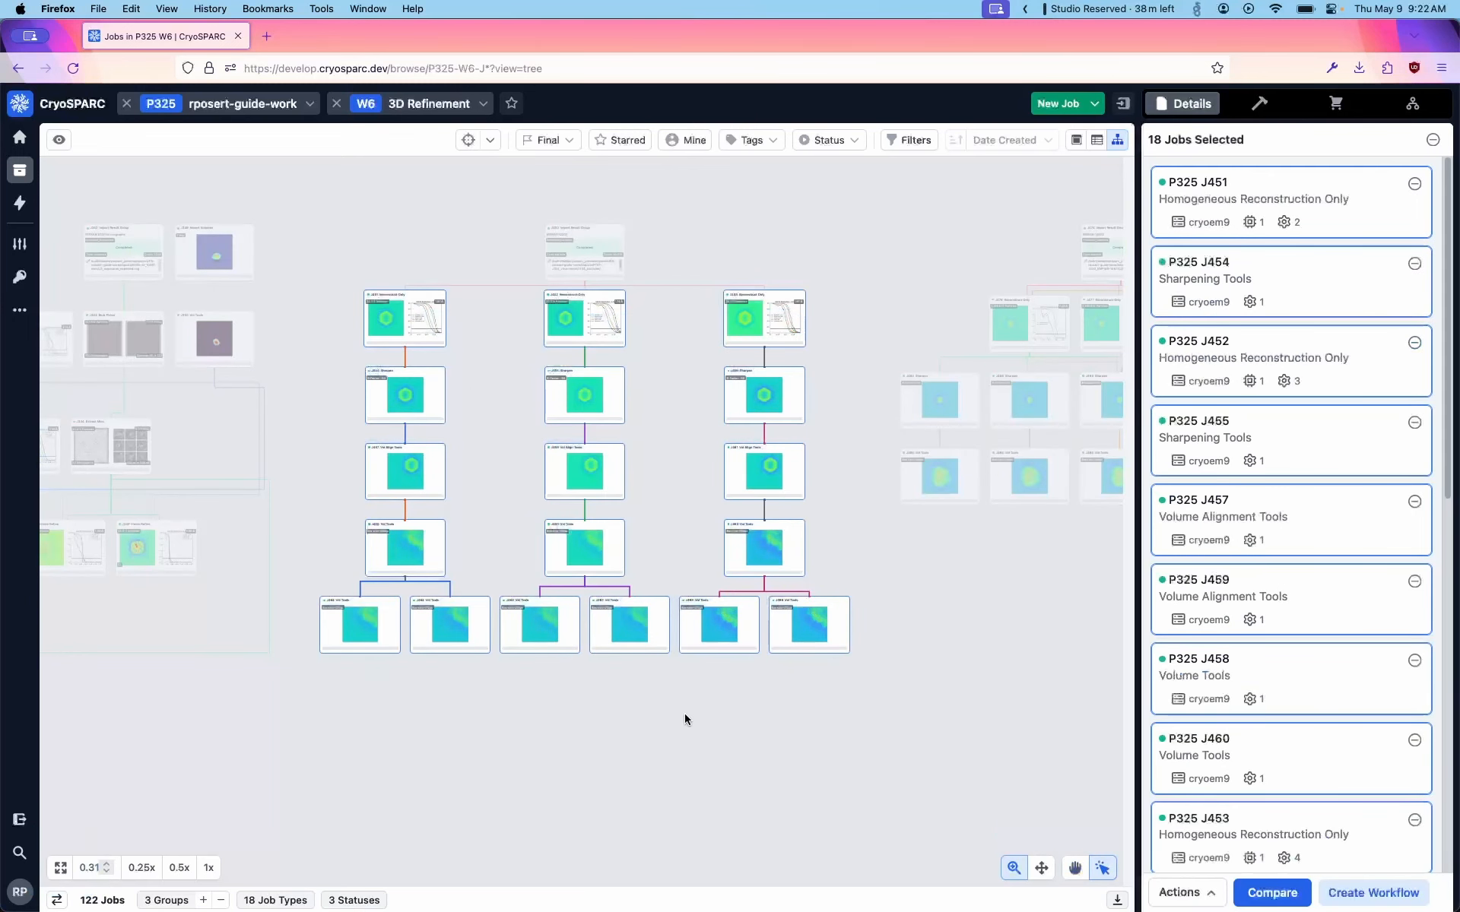
{"action": "left_click", "coordinate": [1075, 868]}
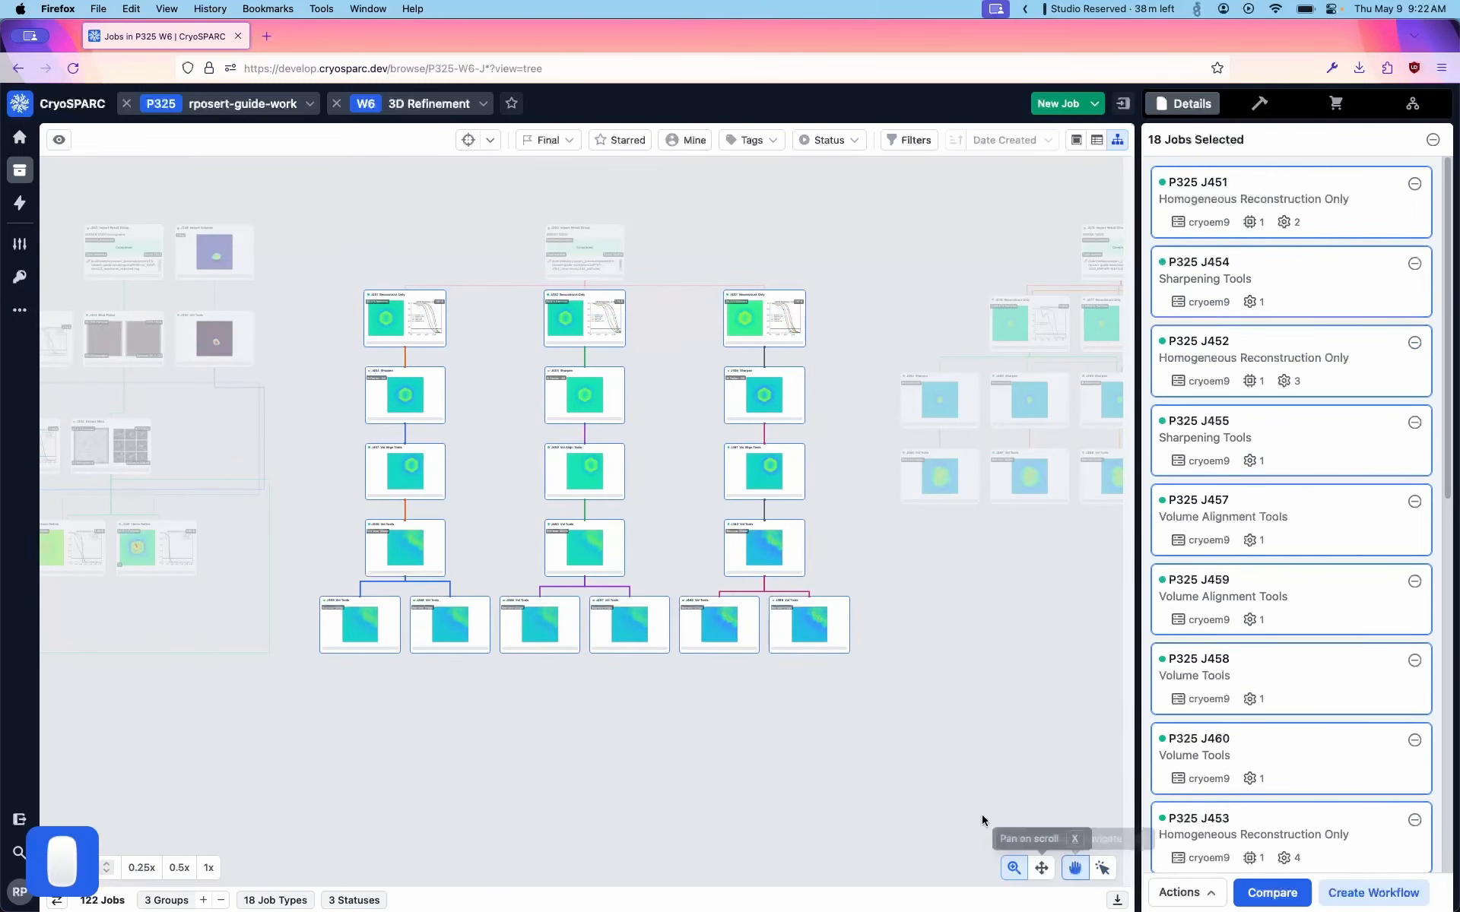
Group the 18 selected jobs under the title "Reconstruction Tests" with the yellow color.
{"action": "right_click", "coordinate": [806, 207]}
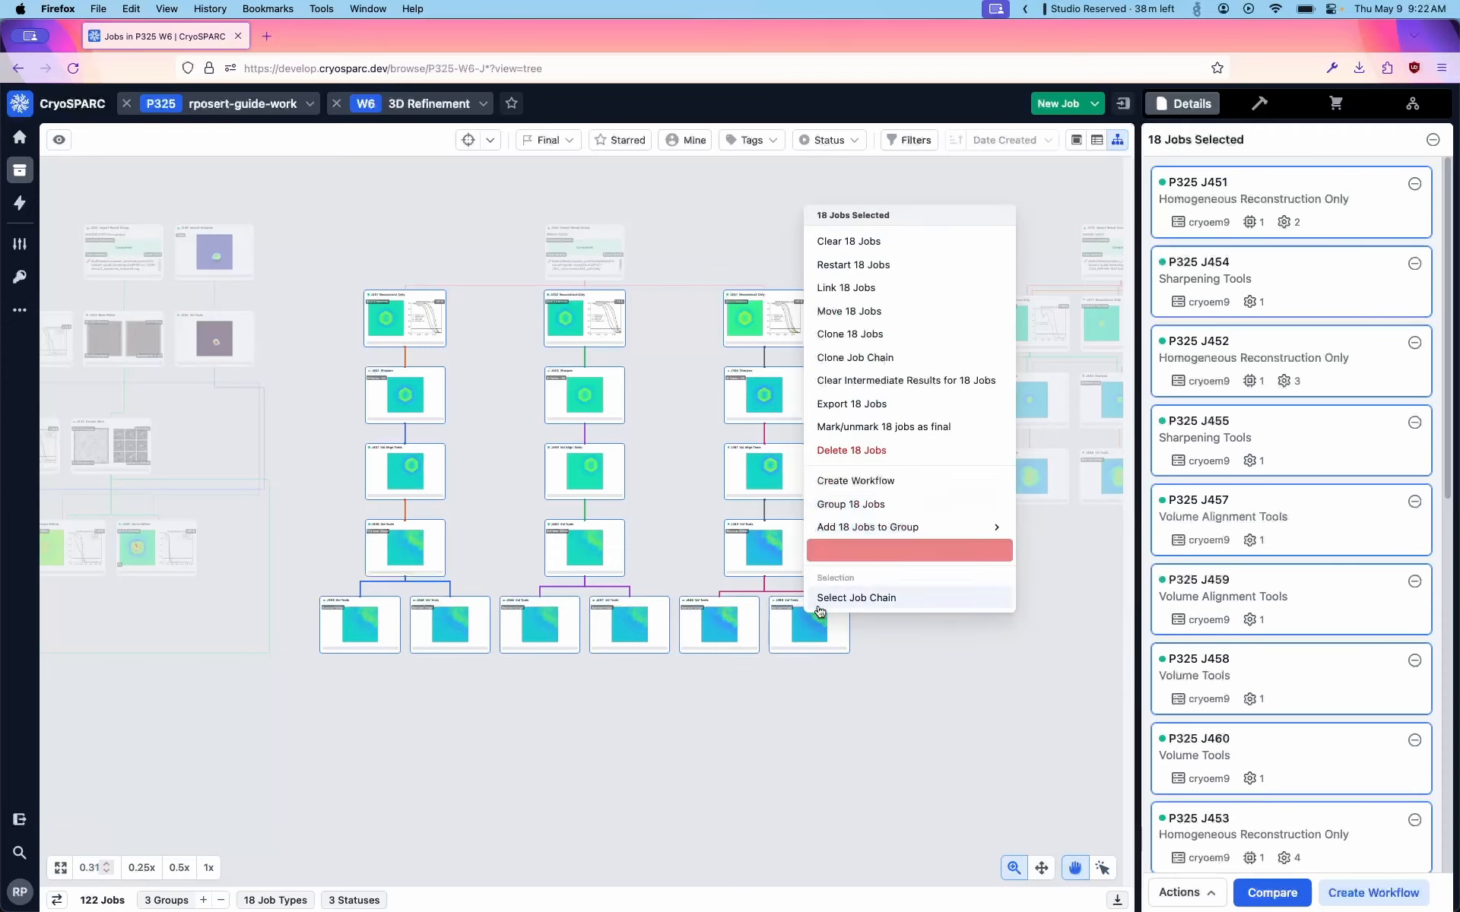
{"action": "left_click", "coordinate": [877, 662]}
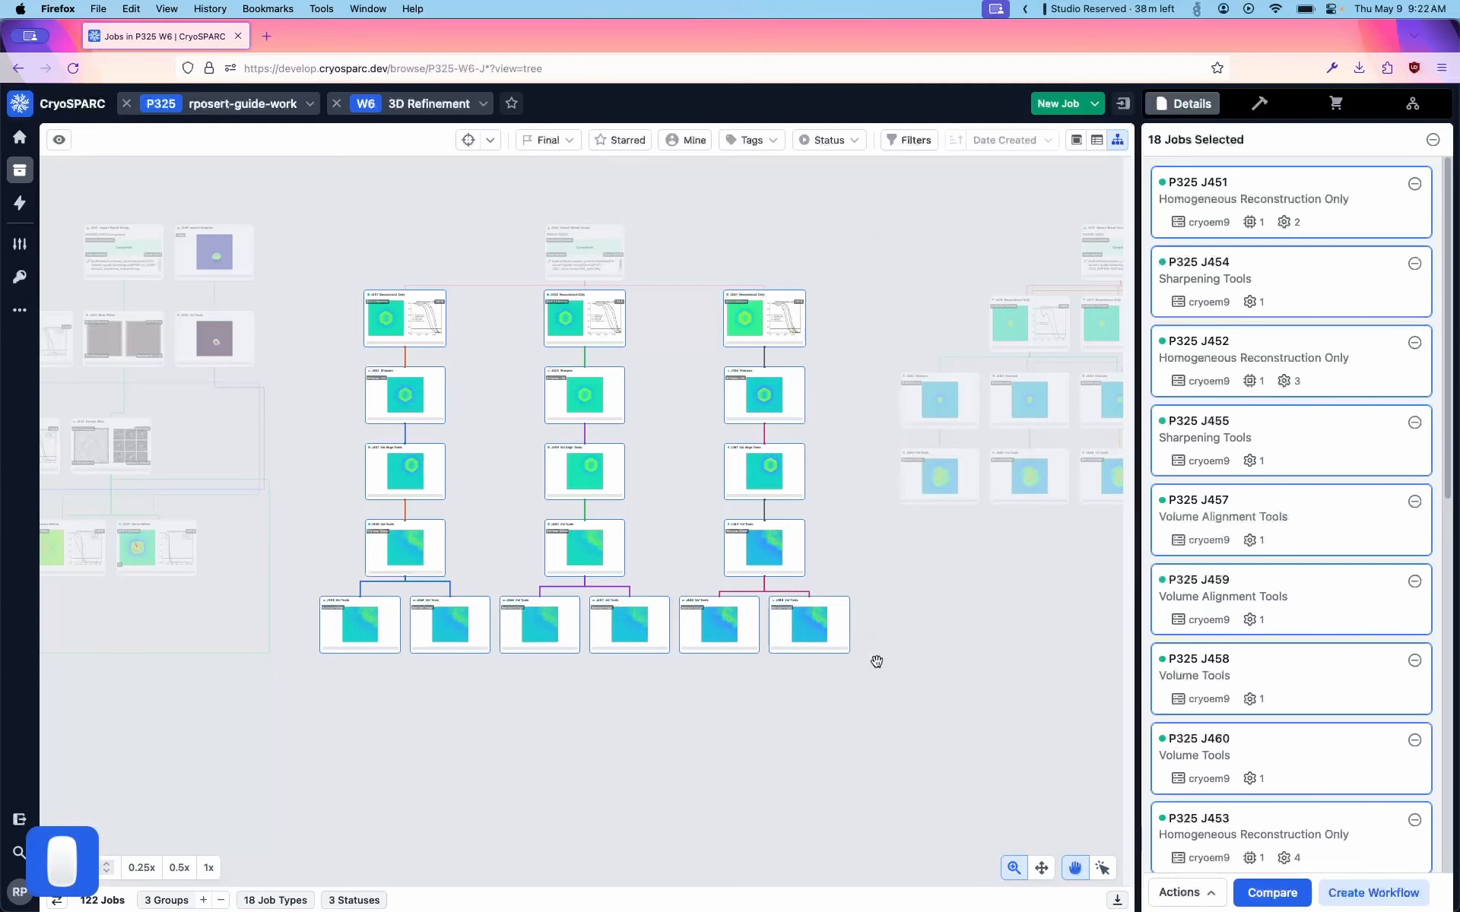
{"action": "key", "text": "super+g"}
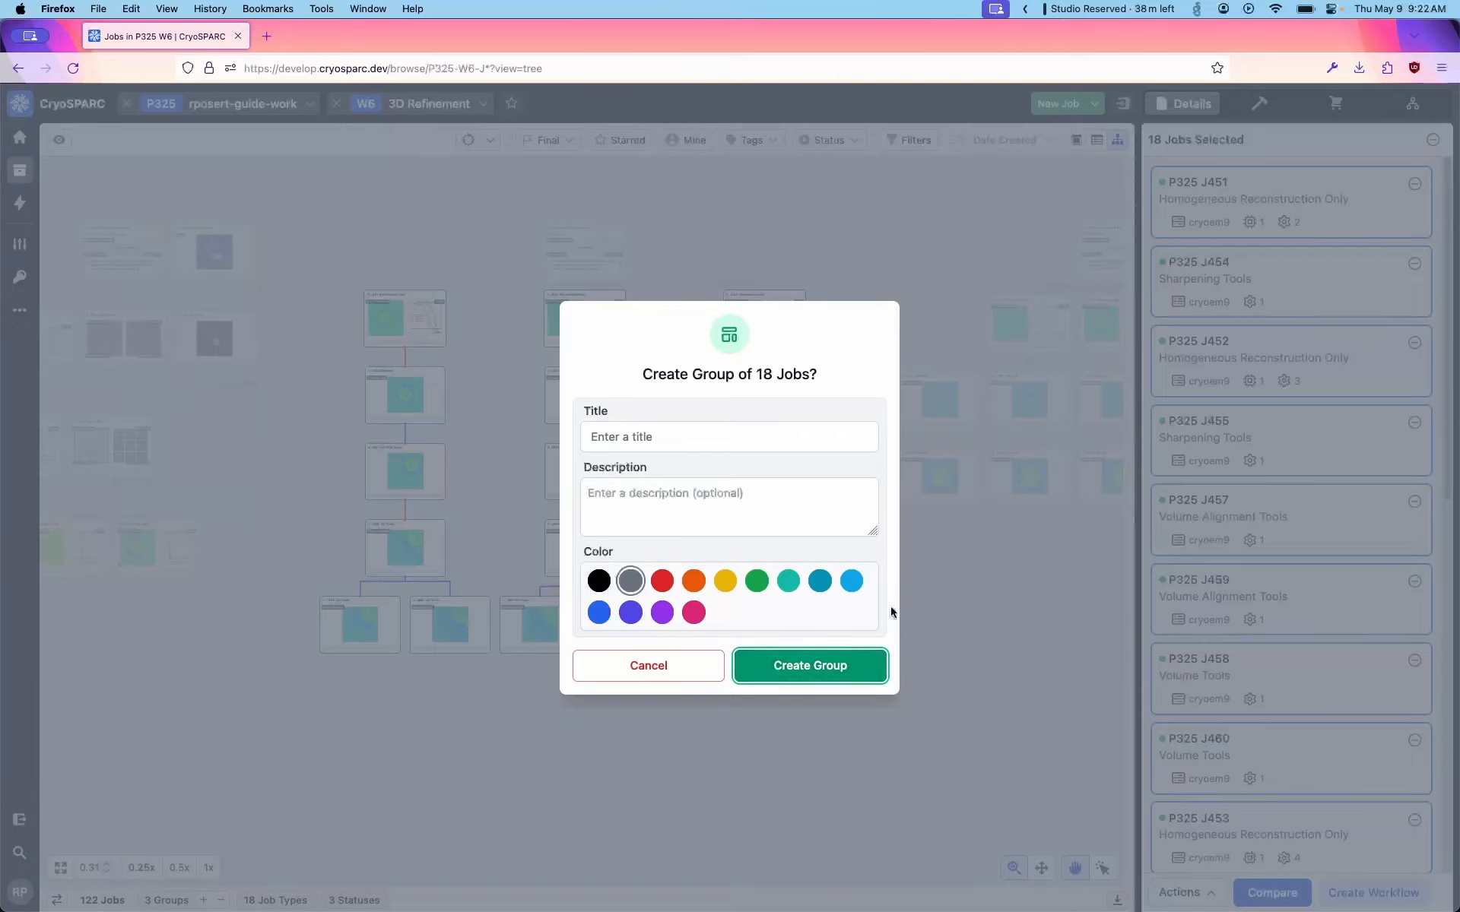
{"action": "left_click", "coordinate": [736, 438]}
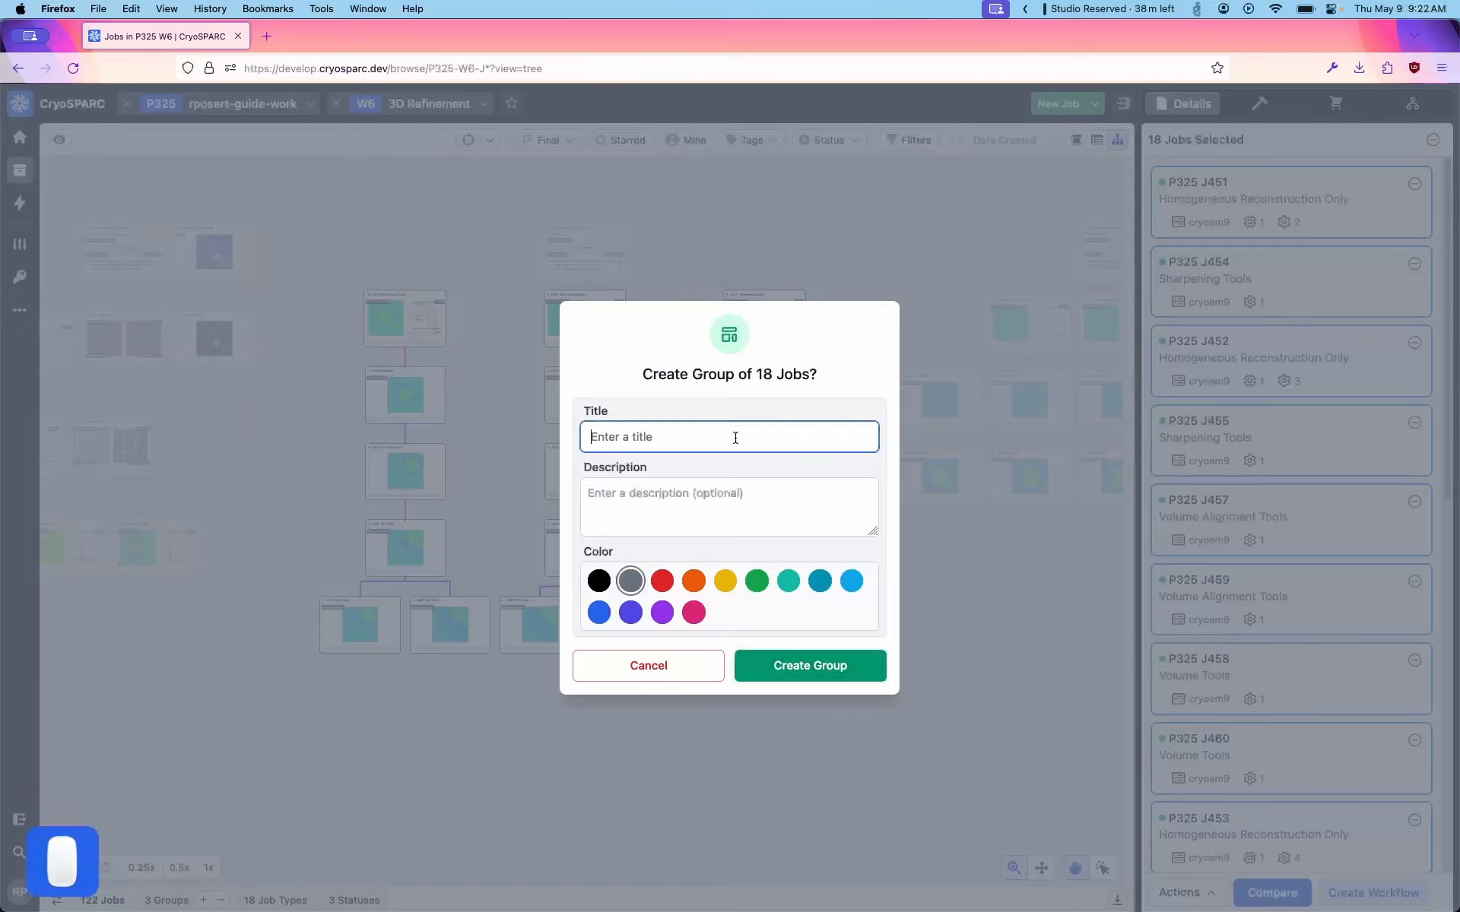
{"action": "type", "text": "Rec"}
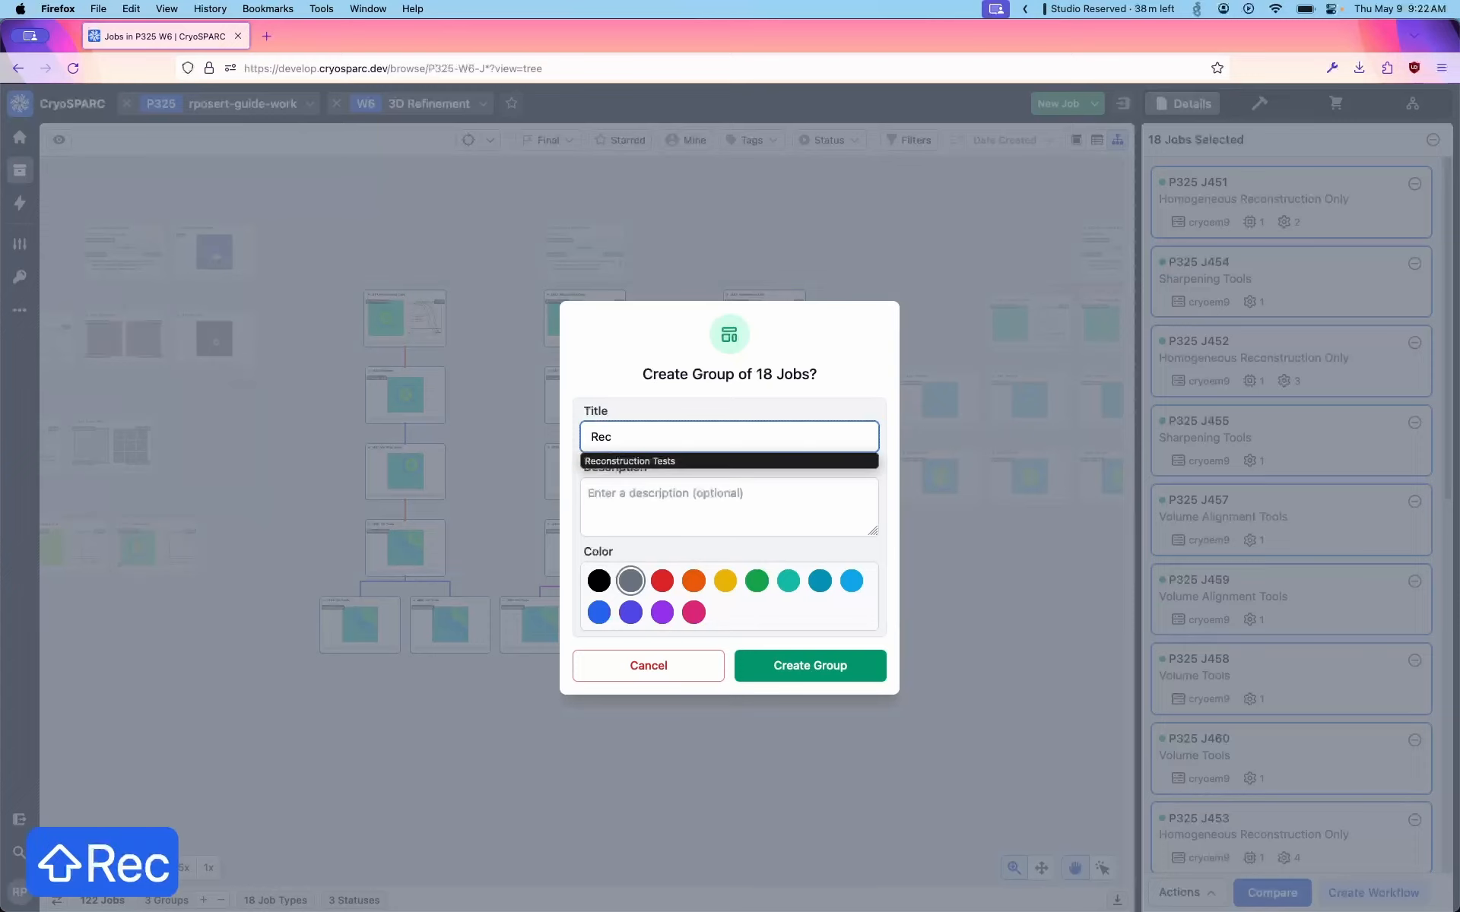
{"action": "key", "text": "Down"}
{"action": "left_click", "coordinate": [628, 462]}
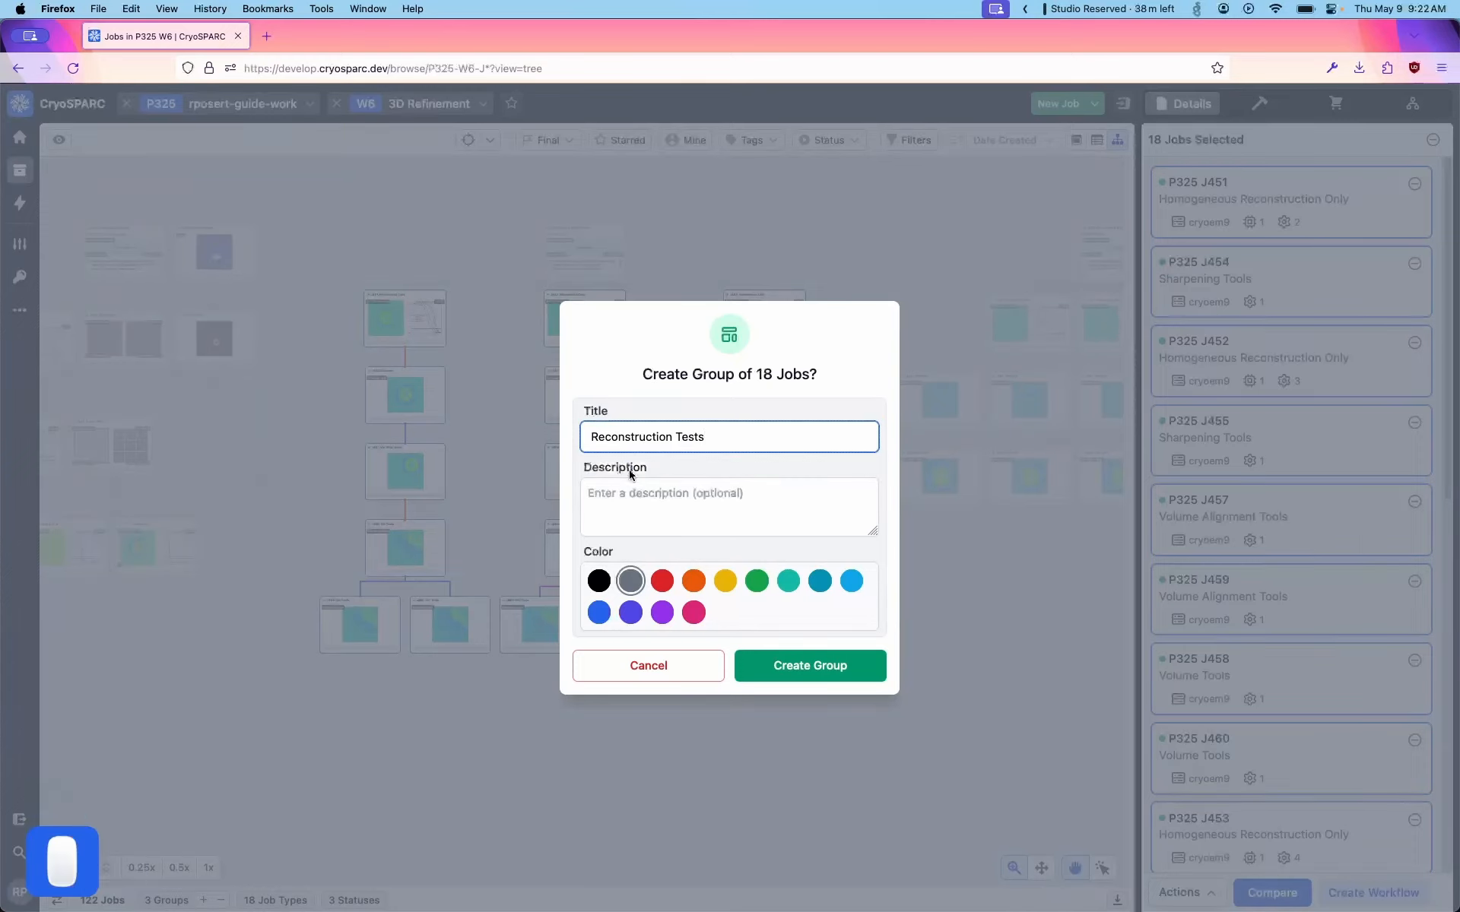
{"action": "left_click", "coordinate": [726, 582]}
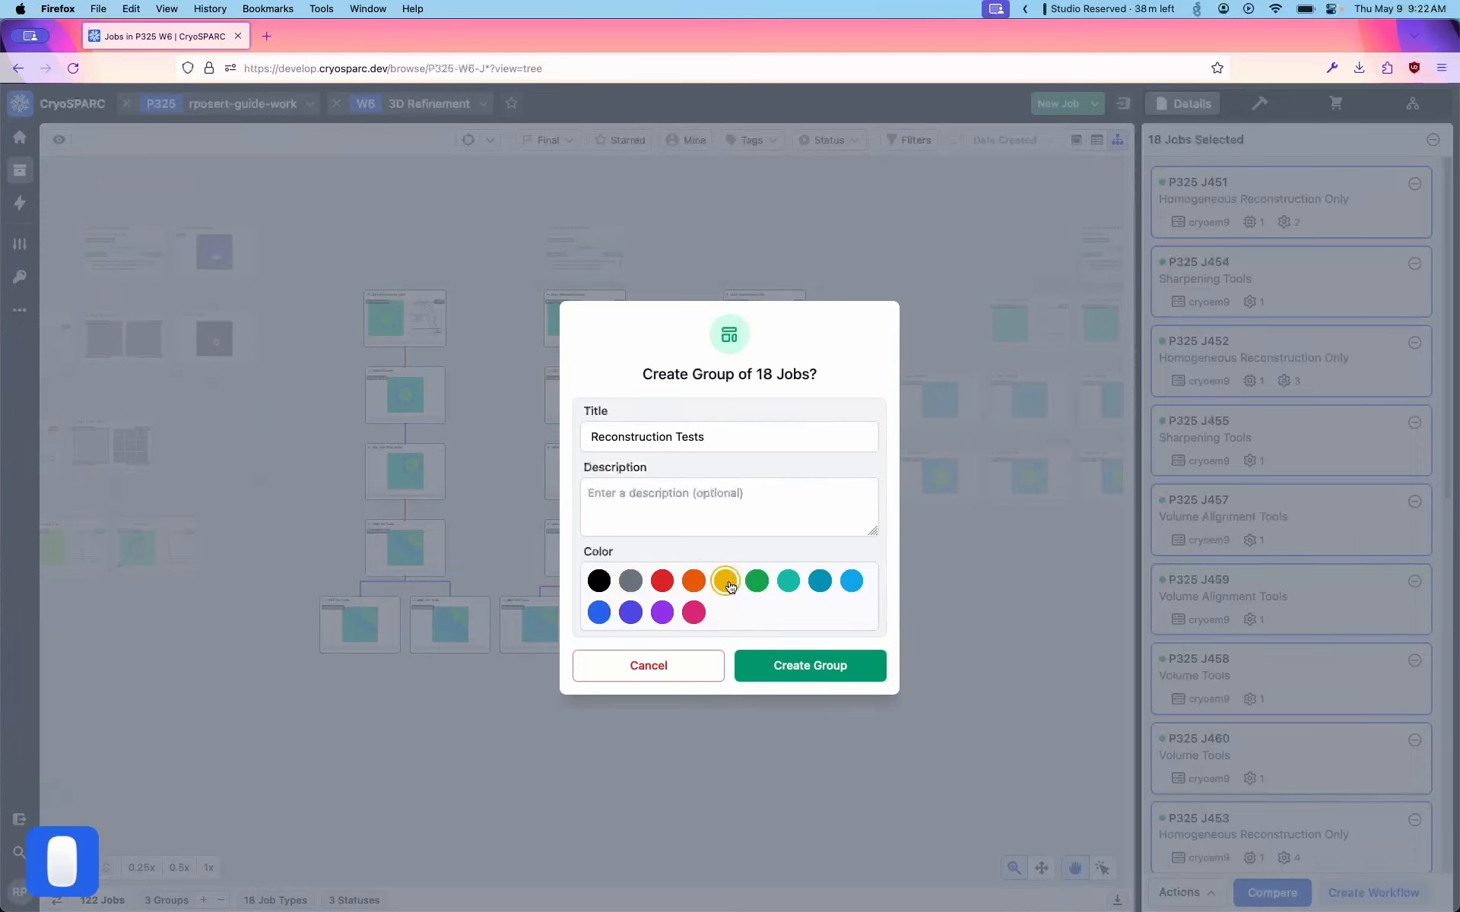
{"action": "left_click", "coordinate": [796, 665]}
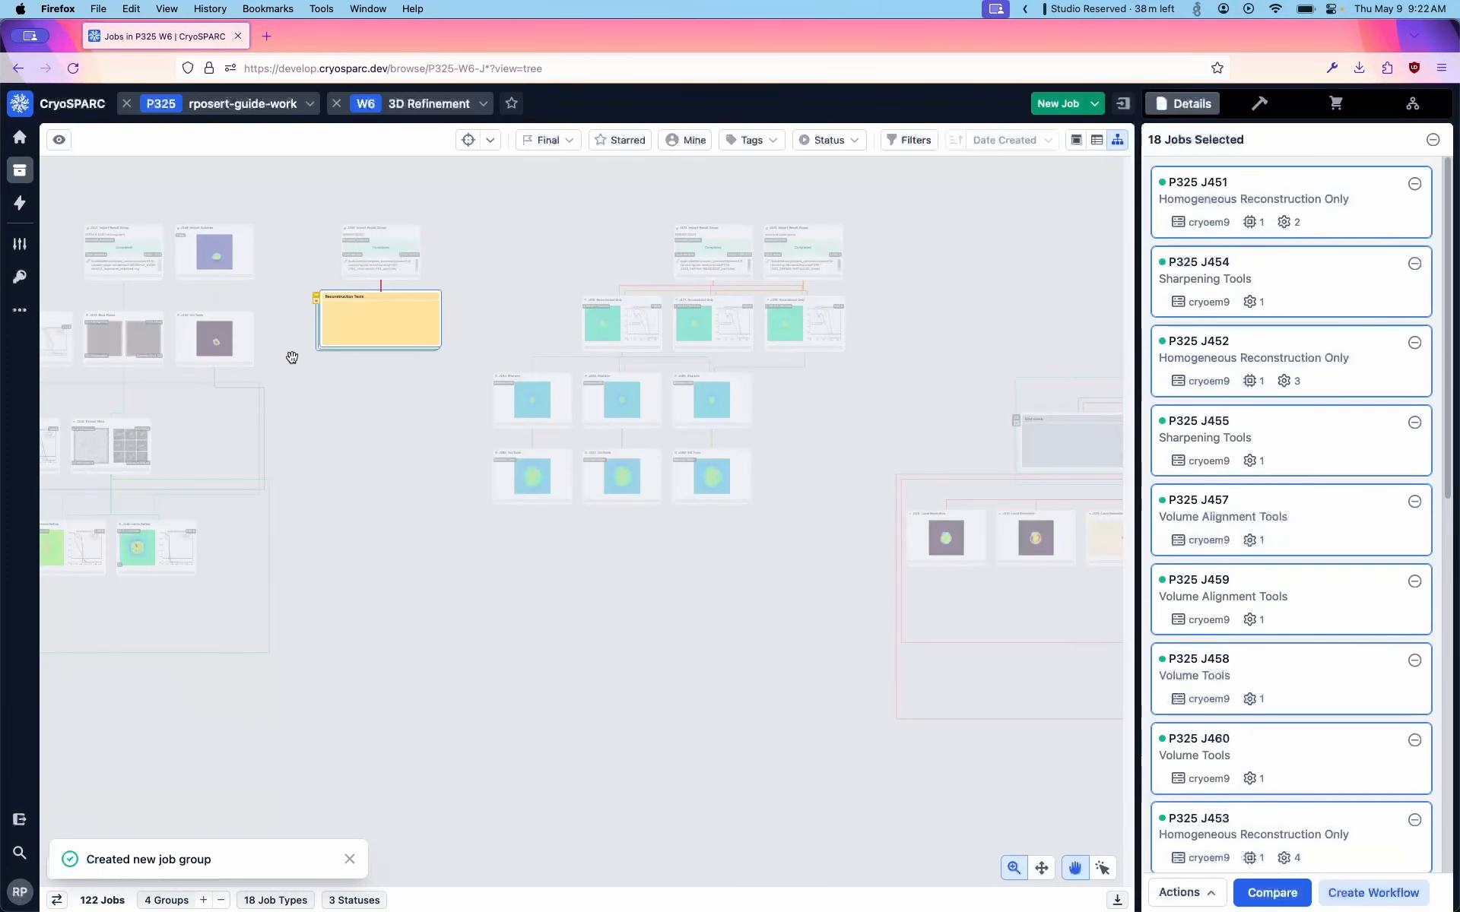
Bring the collapsed Reconstruction Tests group into close view and clear the job selection.
{"action": "scroll", "coordinate": [301, 351], "scroll_direction": "up", "scroll_amount": 6}
{"action": "left_click_drag", "start_coordinate": [386, 431], "coordinate": [528, 590]}
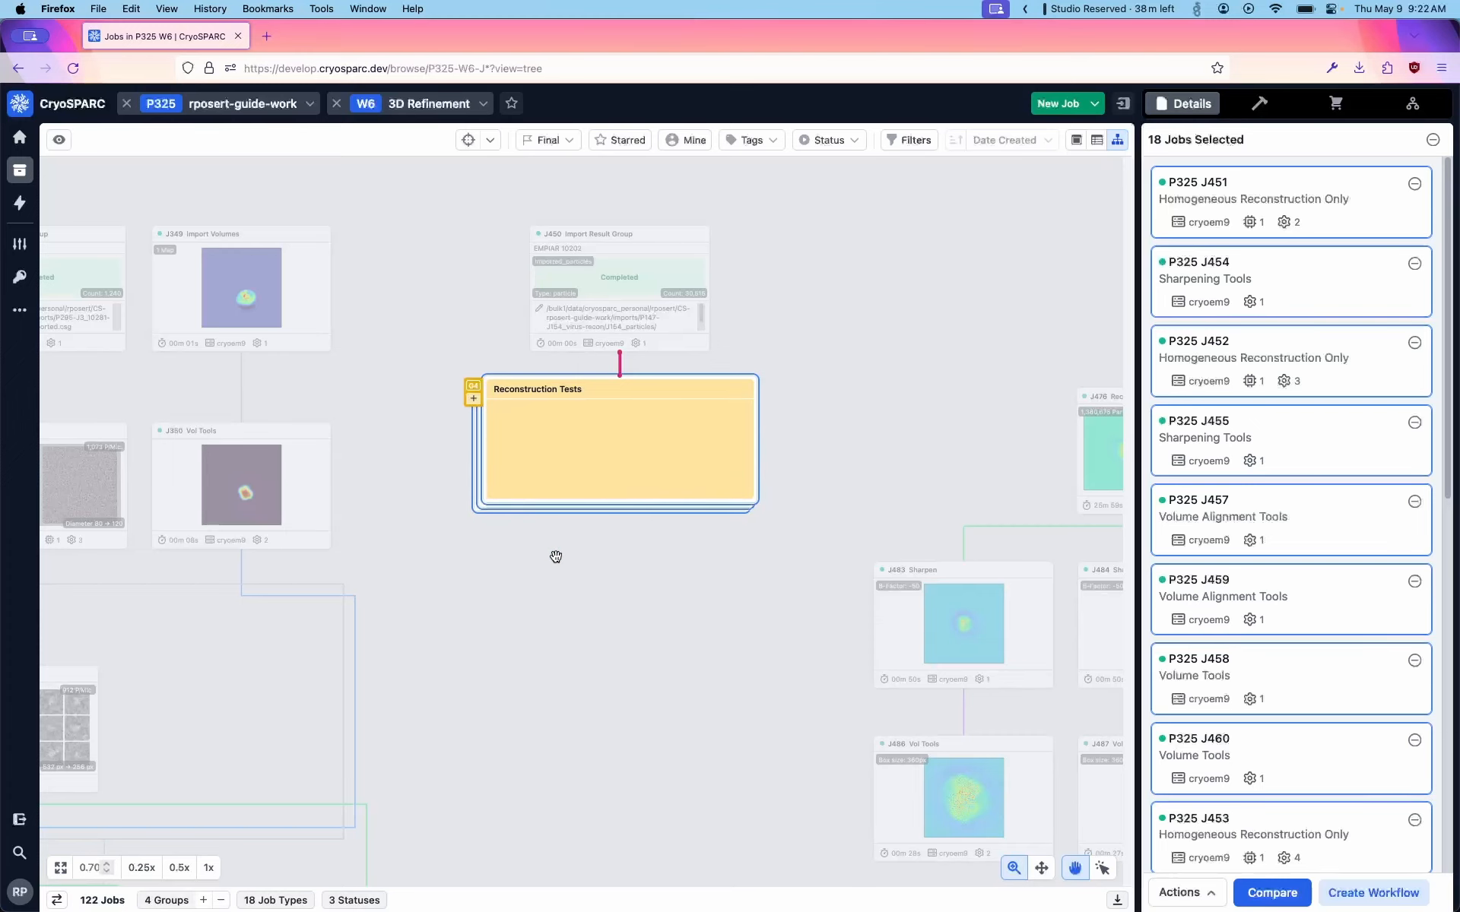
{"action": "key", "text": "Escape"}
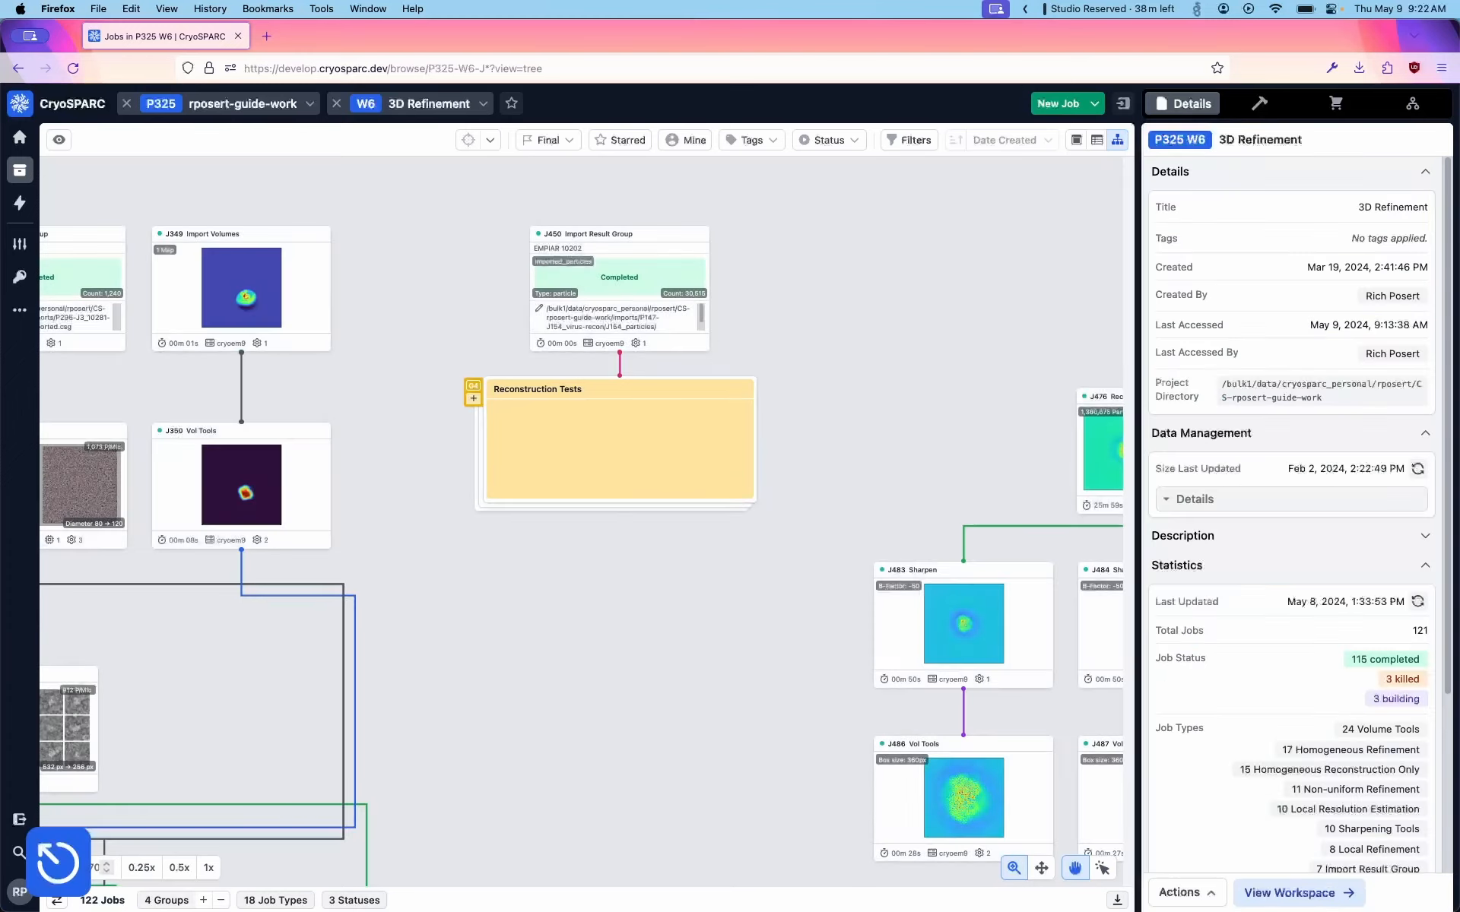
Select all jobs of the Reconstruction Tests group at once through its collapsed card.
{"action": "scroll", "coordinate": [598, 570], "scroll_direction": "down", "scroll_amount": 10}
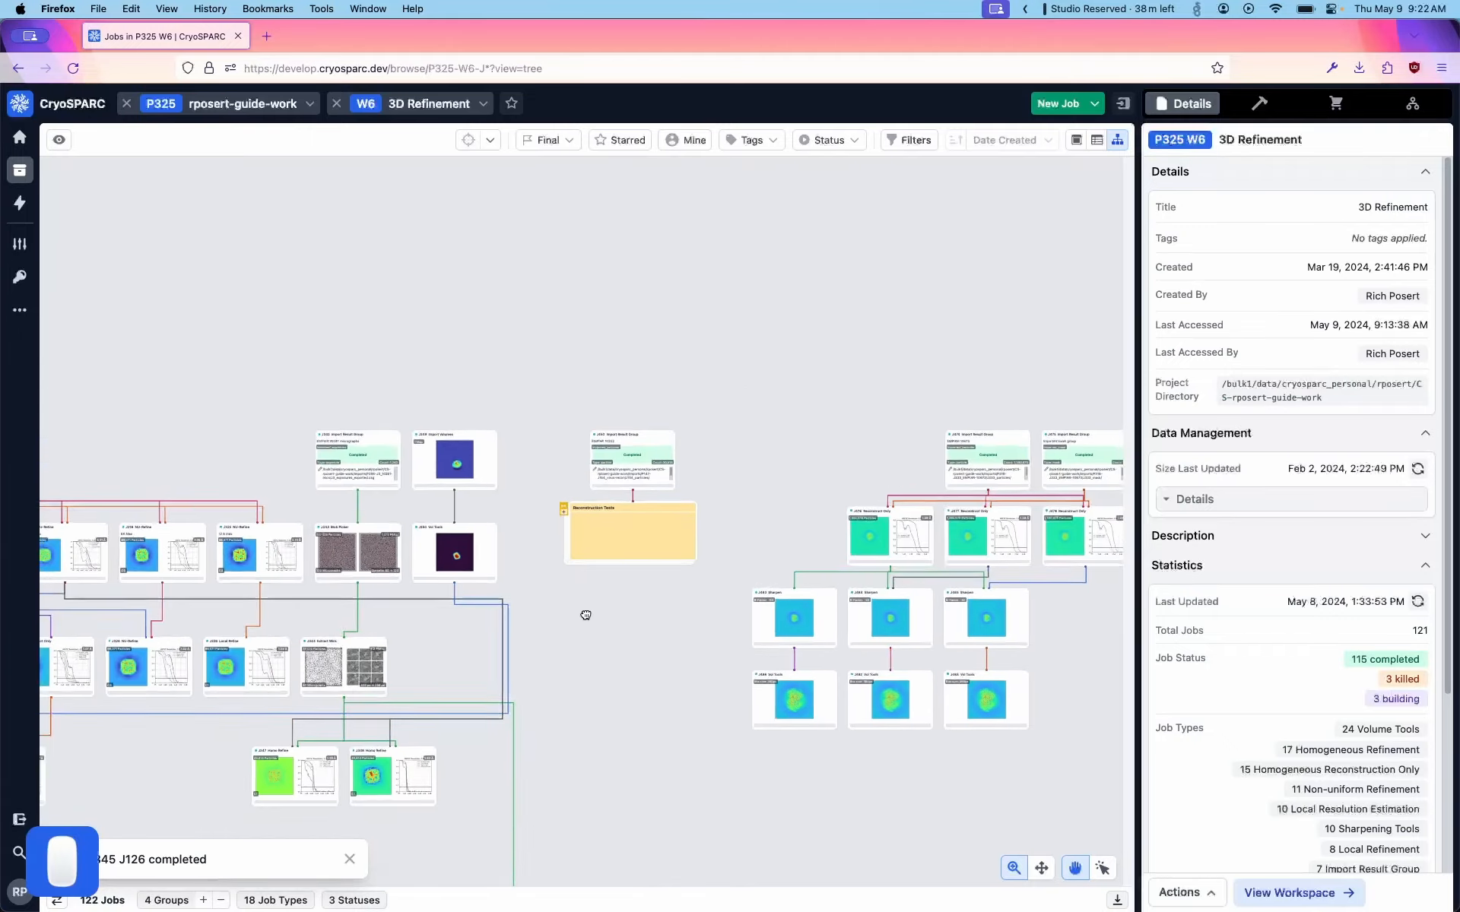
{"action": "scroll", "coordinate": [582, 568], "scroll_direction": "down", "scroll_amount": 2}
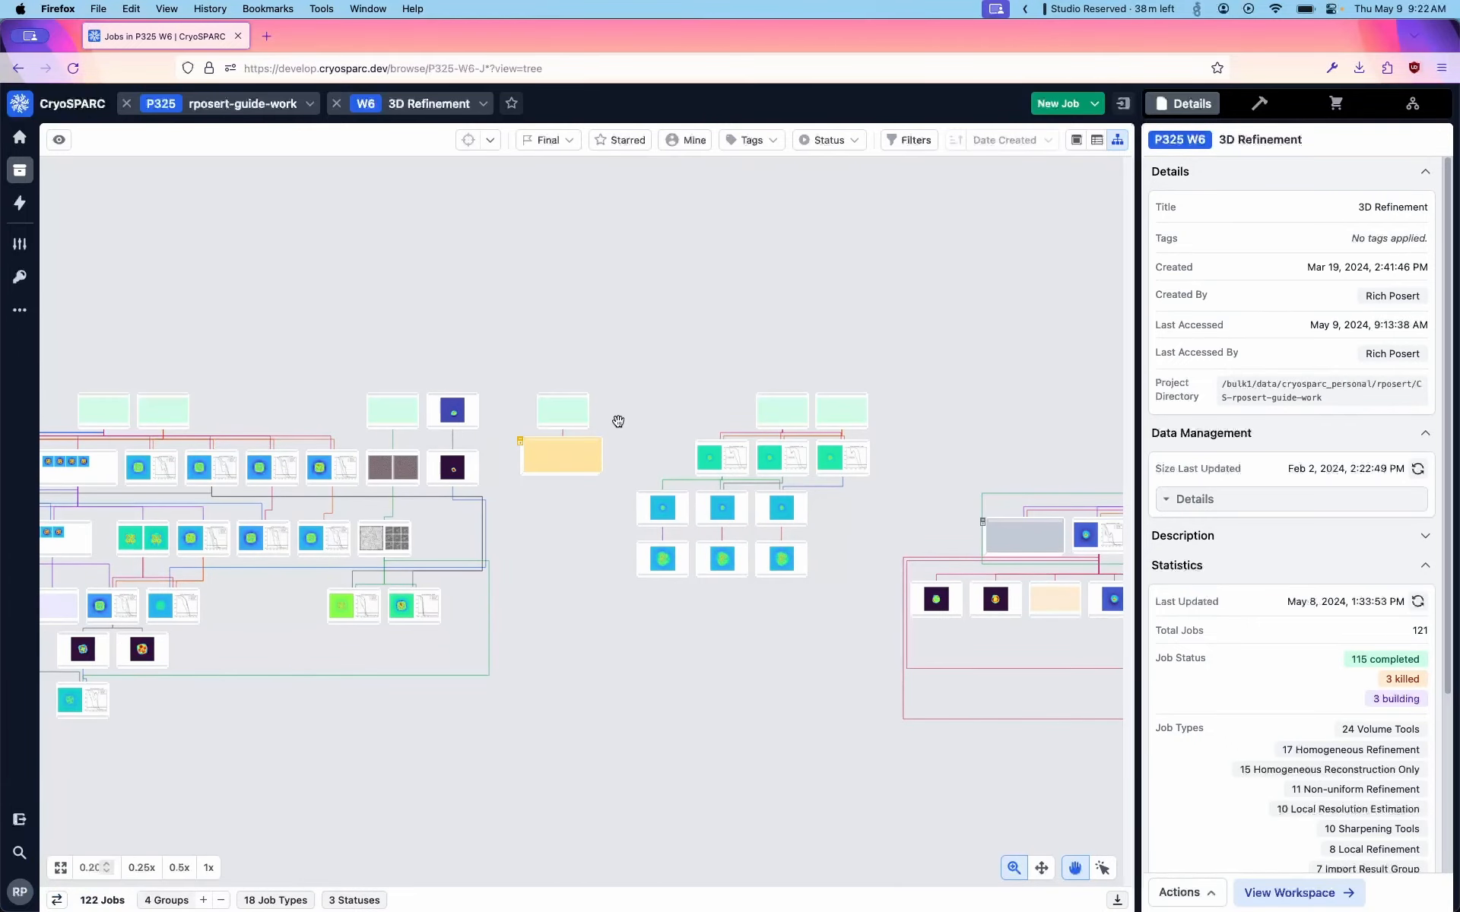
{"action": "scroll", "coordinate": [600, 415], "scroll_direction": "up", "scroll_amount": 6}
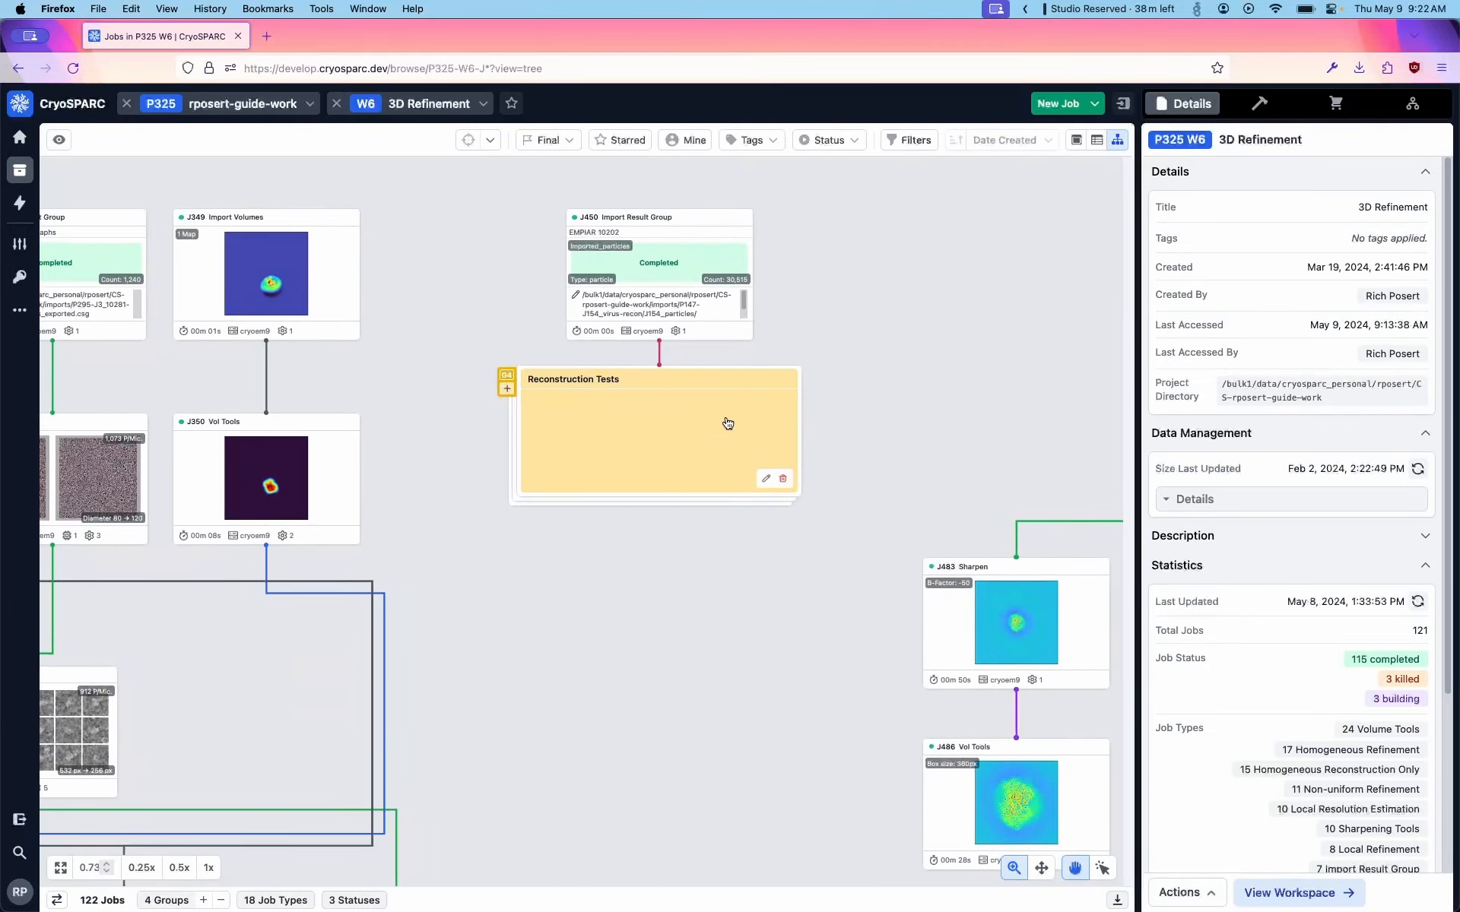
{"action": "left_click_drag", "start_coordinate": [691, 619], "coordinate": [600, 636]}
{"action": "left_click", "coordinate": [540, 469]}
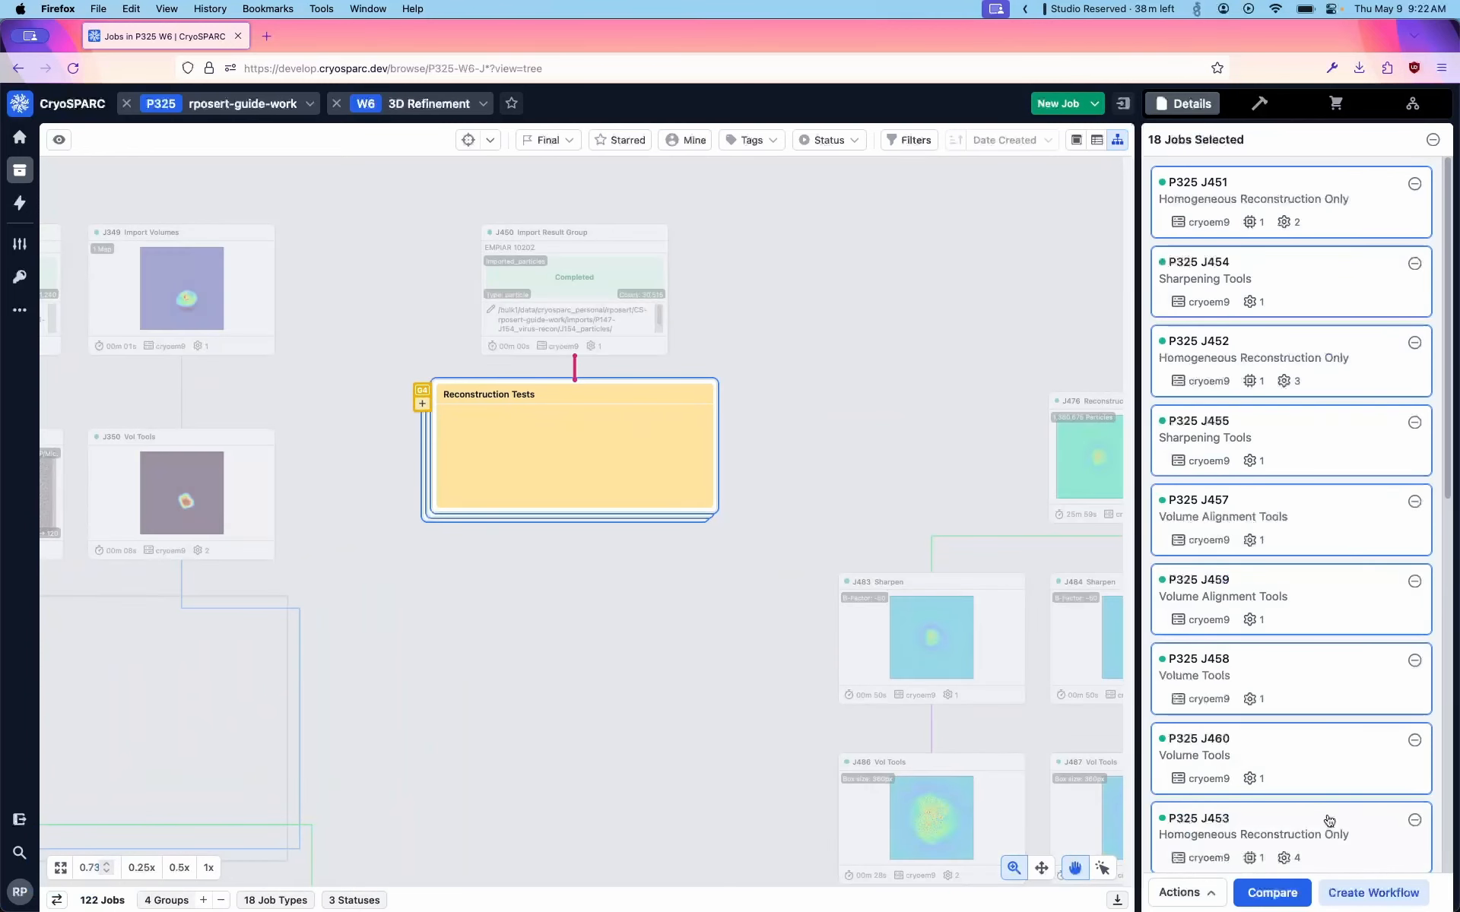
Expand the Reconstruction Tests group to show its member jobs in the tree.
{"action": "left_click", "coordinate": [422, 409]}
{"action": "left_click_drag", "start_coordinate": [824, 492], "coordinate": [522, 332]}
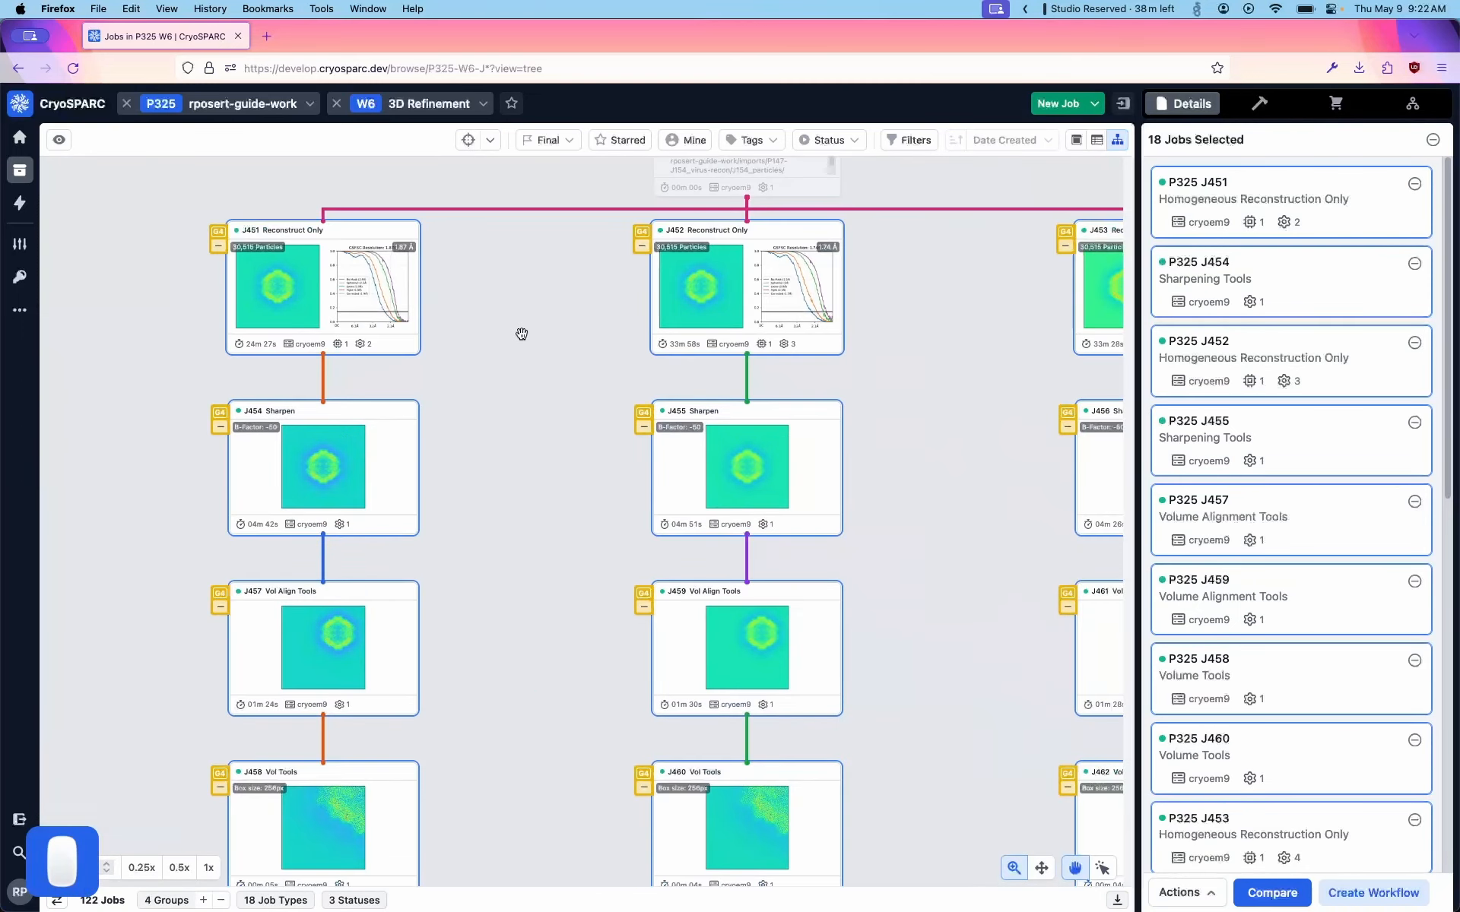
{"action": "scroll", "coordinate": [522, 333], "scroll_direction": "down", "scroll_amount": 2}
{"action": "left_click_drag", "start_coordinate": [563, 489], "coordinate": [498, 407]}
{"action": "scroll", "coordinate": [561, 391], "scroll_direction": "down", "scroll_amount": 2}
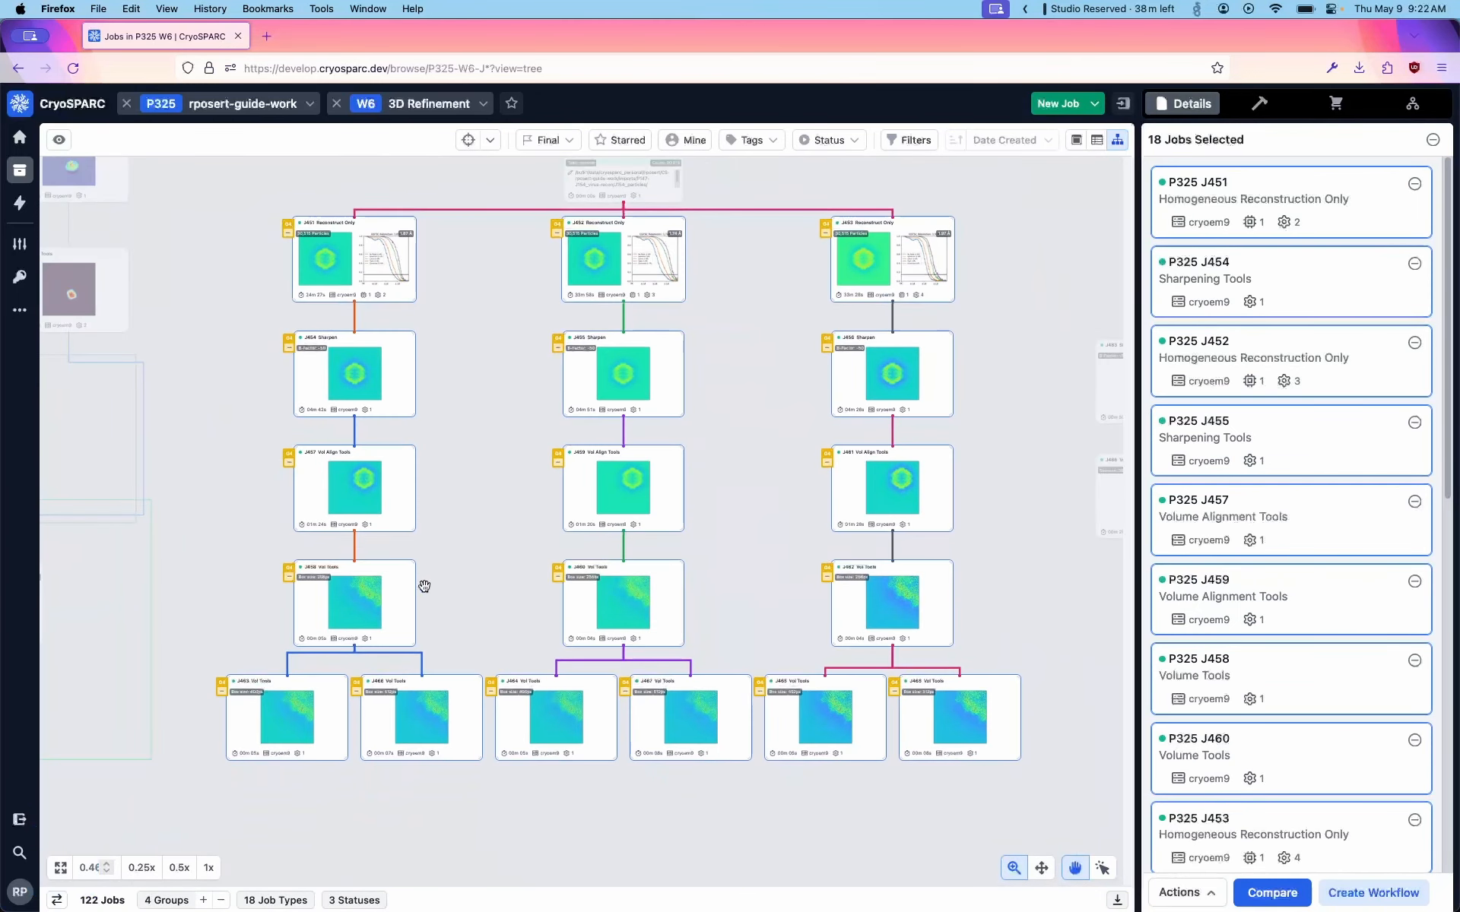
Collapse the Reconstruction Tests group into its card and clear the job selection.
{"action": "left_click", "coordinate": [827, 577]}
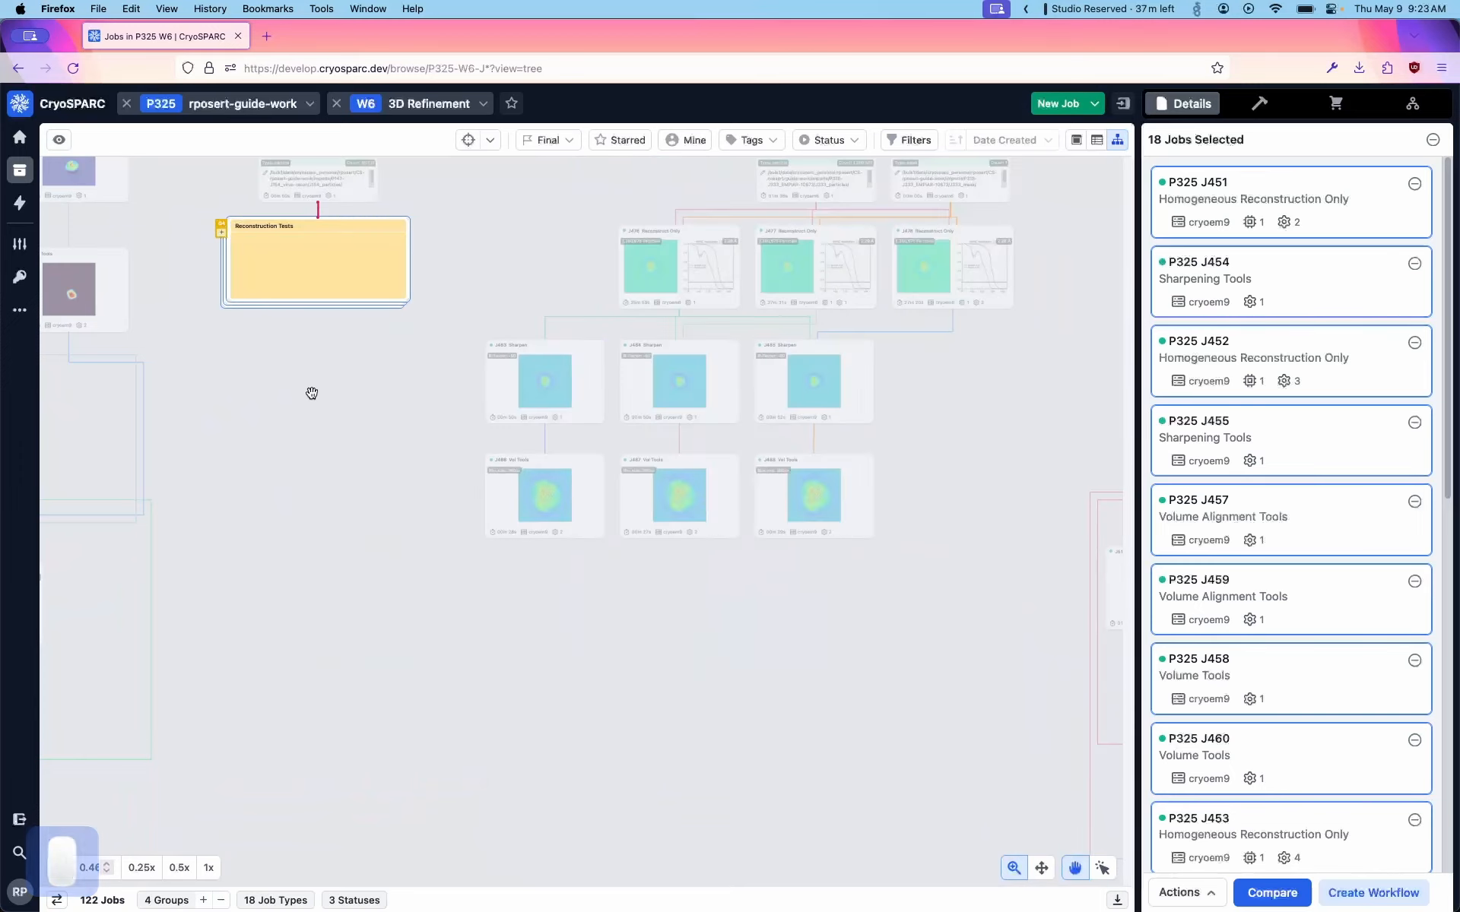
{"action": "left_click_drag", "start_coordinate": [310, 392], "coordinate": [584, 532]}
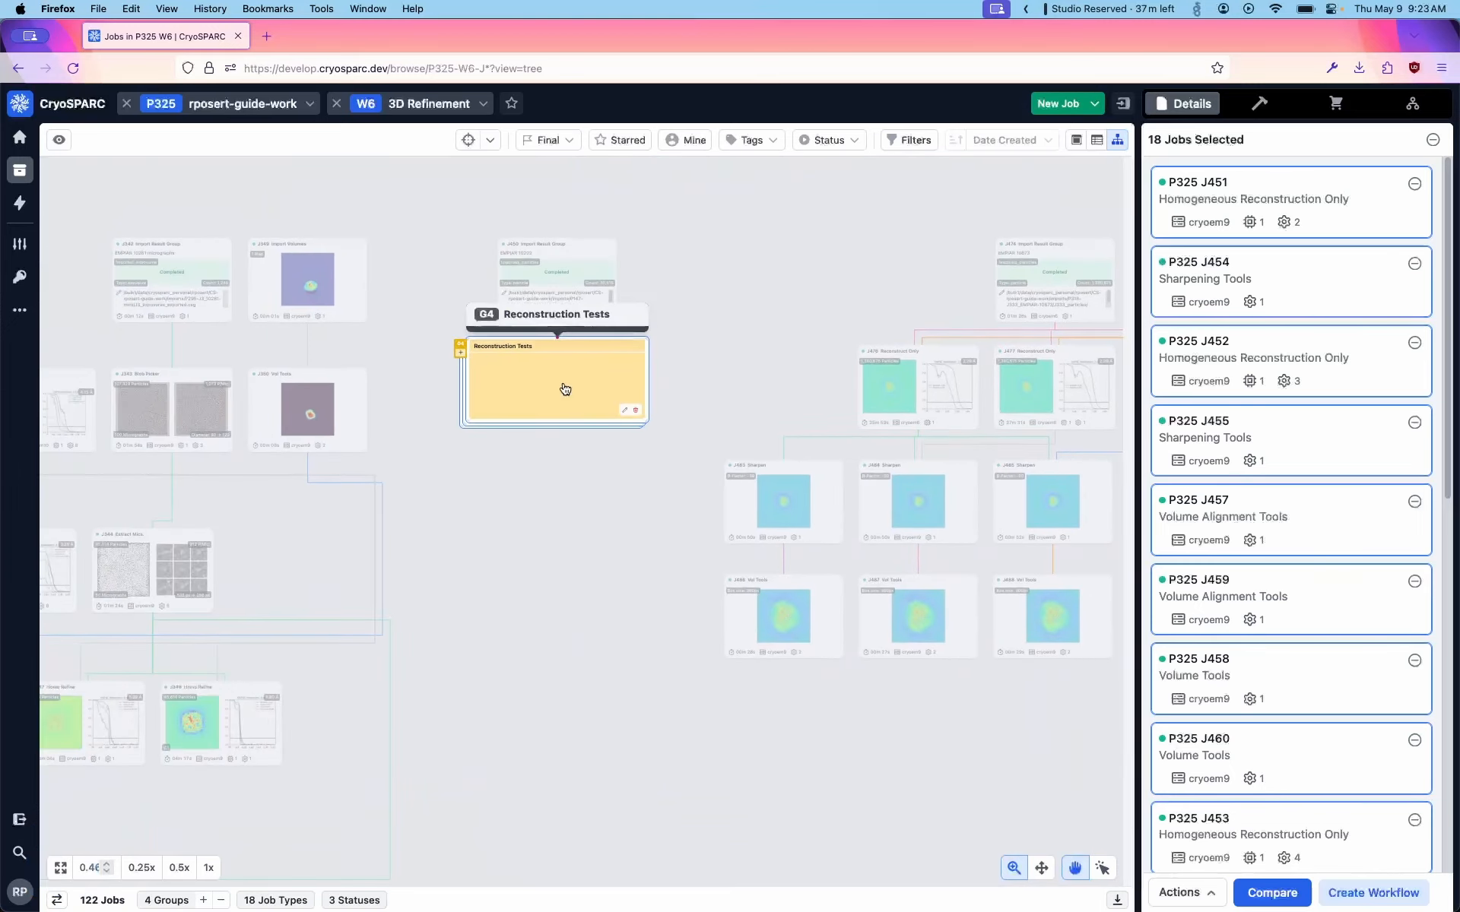
{"action": "left_click", "coordinate": [594, 477]}
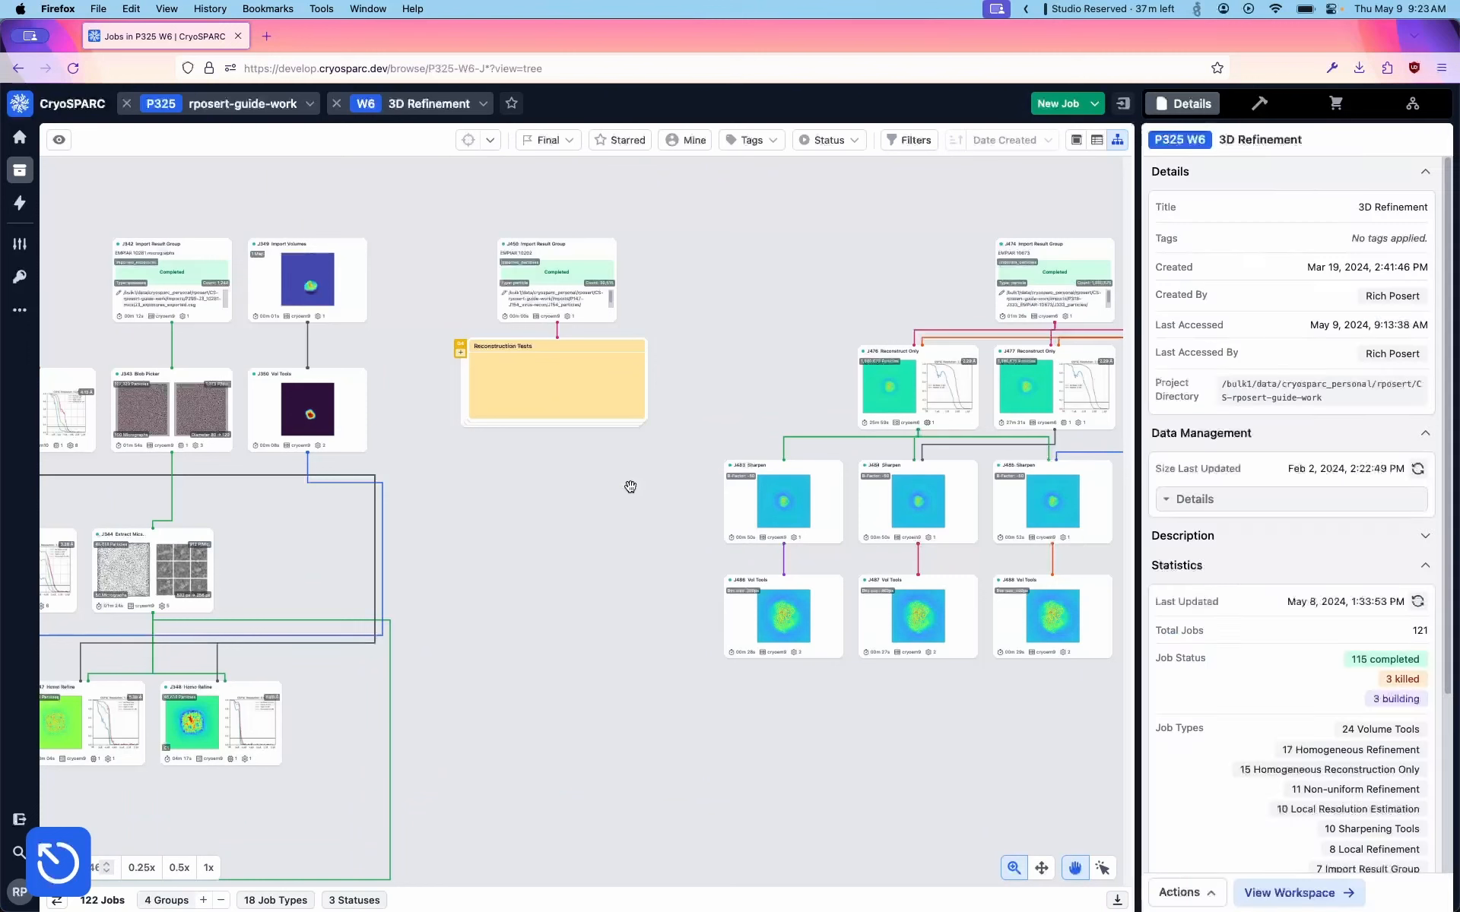
Expand and collapse the Reconstruction Tests group repeatedly, selecting all its jobs through the collapsed card in between.
{"action": "left_click", "coordinate": [558, 380]}
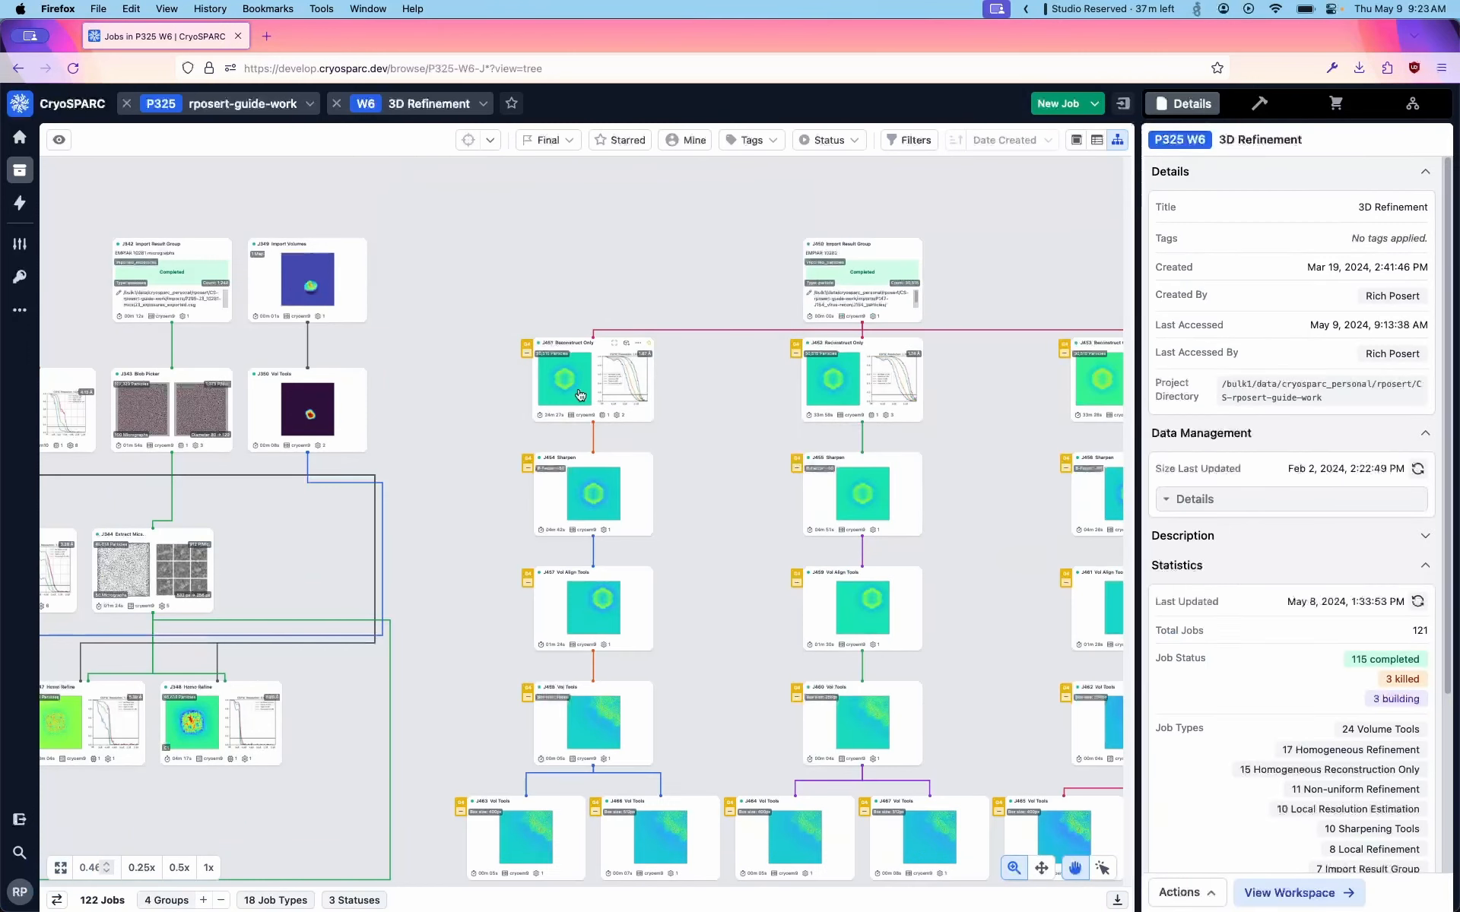
{"action": "key", "text": "e"}
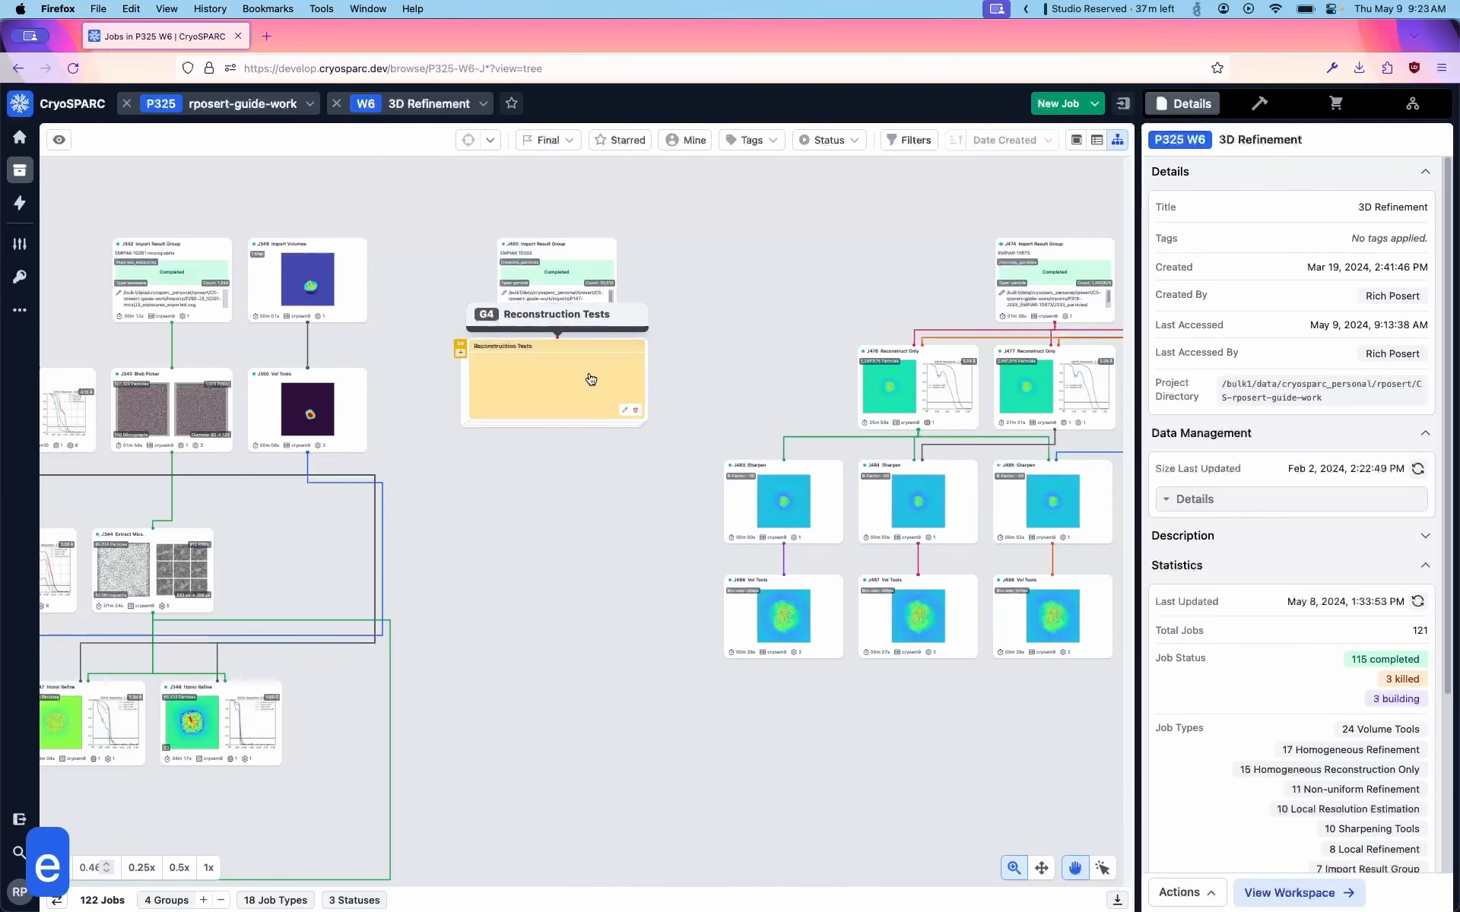
{"action": "left_click", "coordinate": [552, 391]}
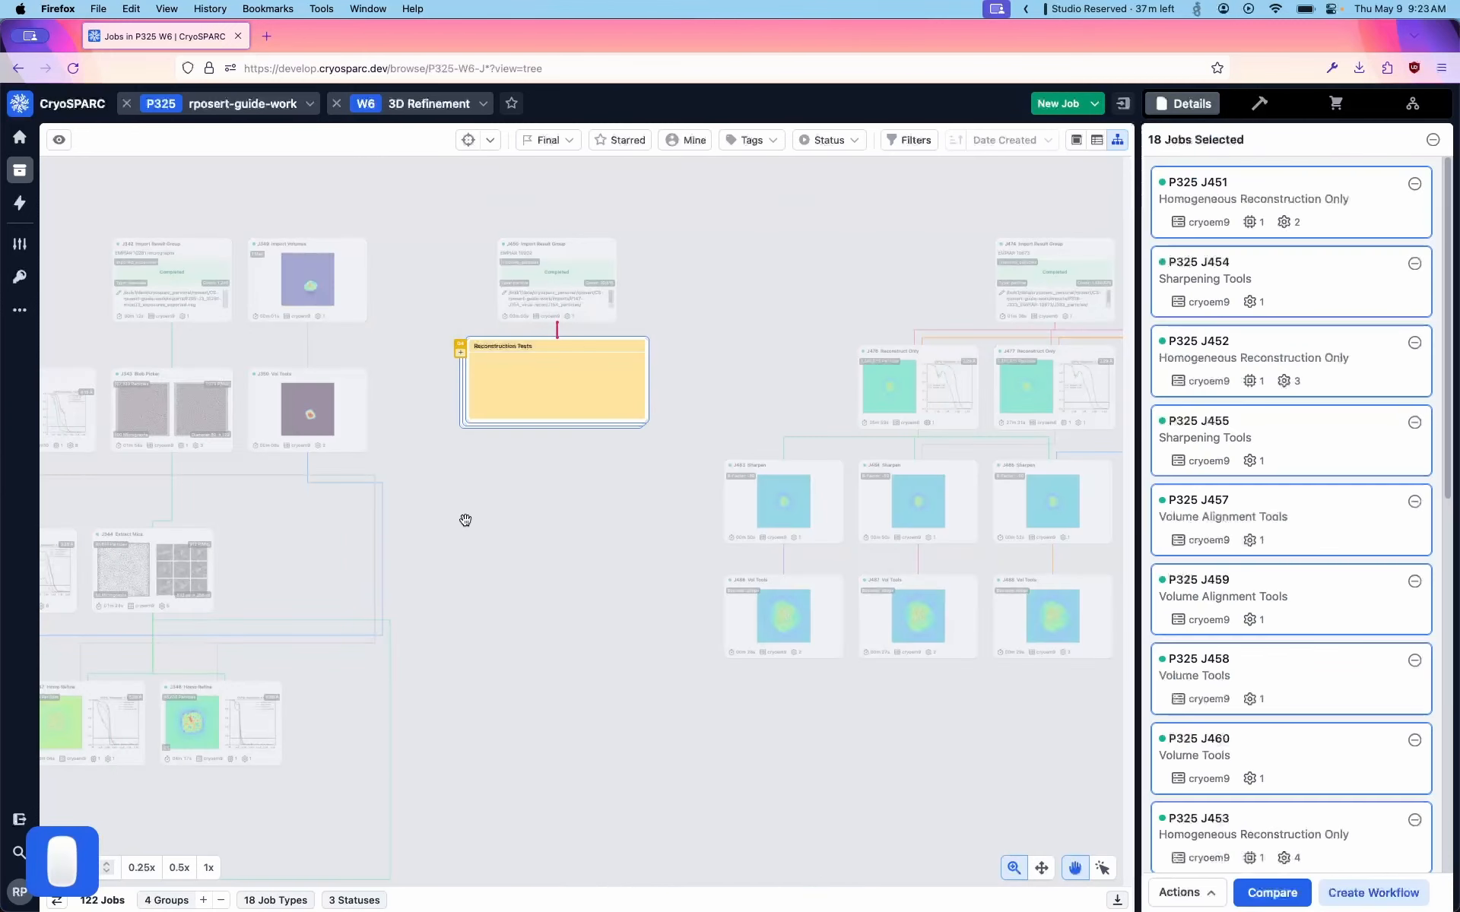
{"action": "key", "text": "e"}
{"action": "key", "text": "e"}
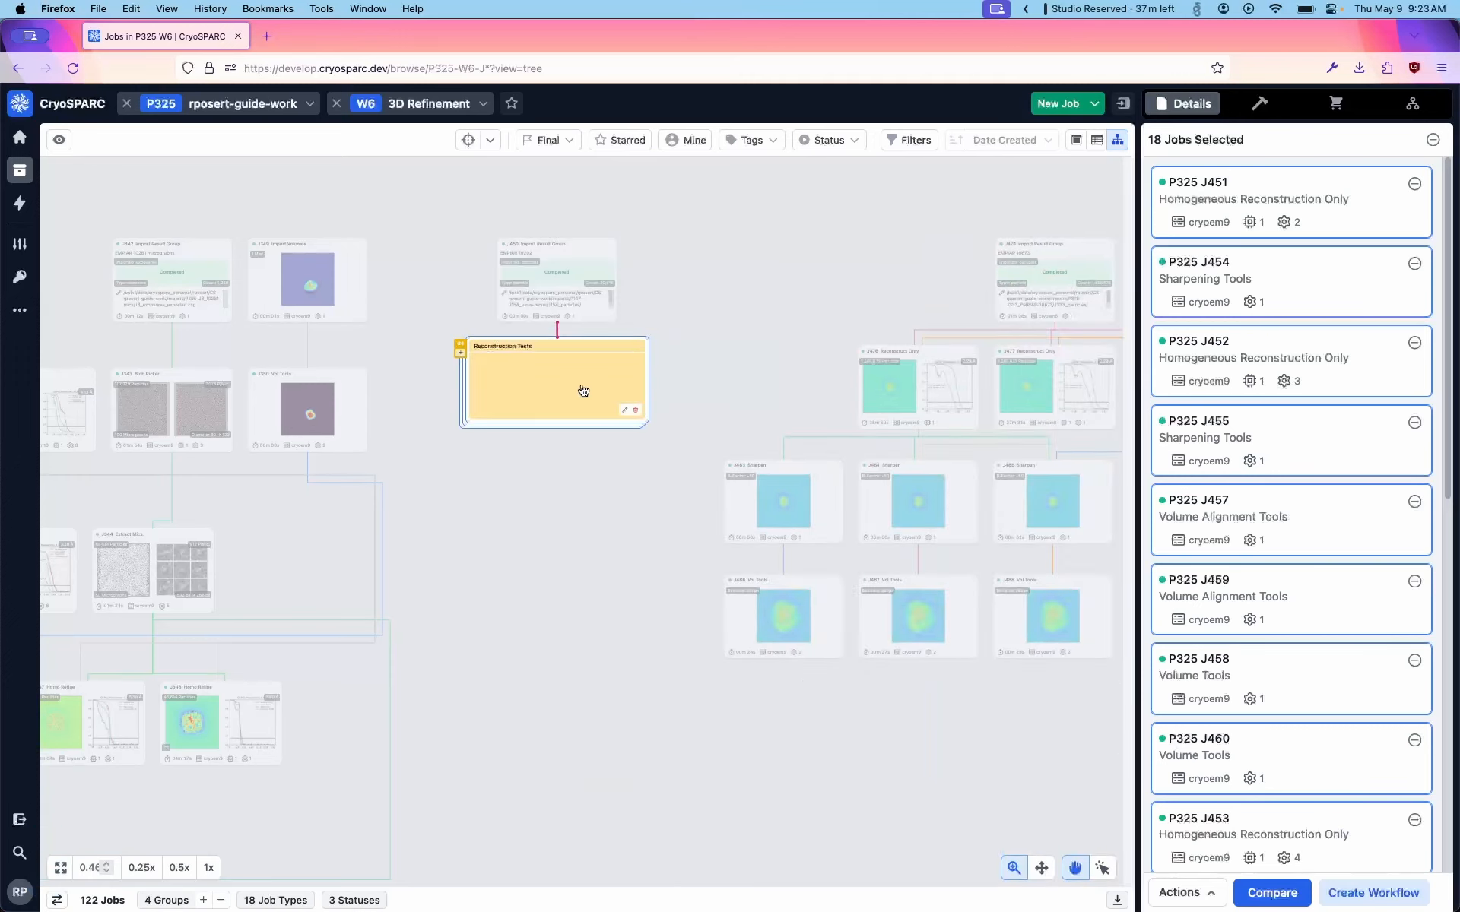
Expand the Bad mask group and collapse it again while the Reconstruction Tests jobs stay selected.
{"action": "left_click_drag", "start_coordinate": [590, 586], "coordinate": [171, 398]}
{"action": "left_click_drag", "start_coordinate": [680, 615], "coordinate": [155, 564]}
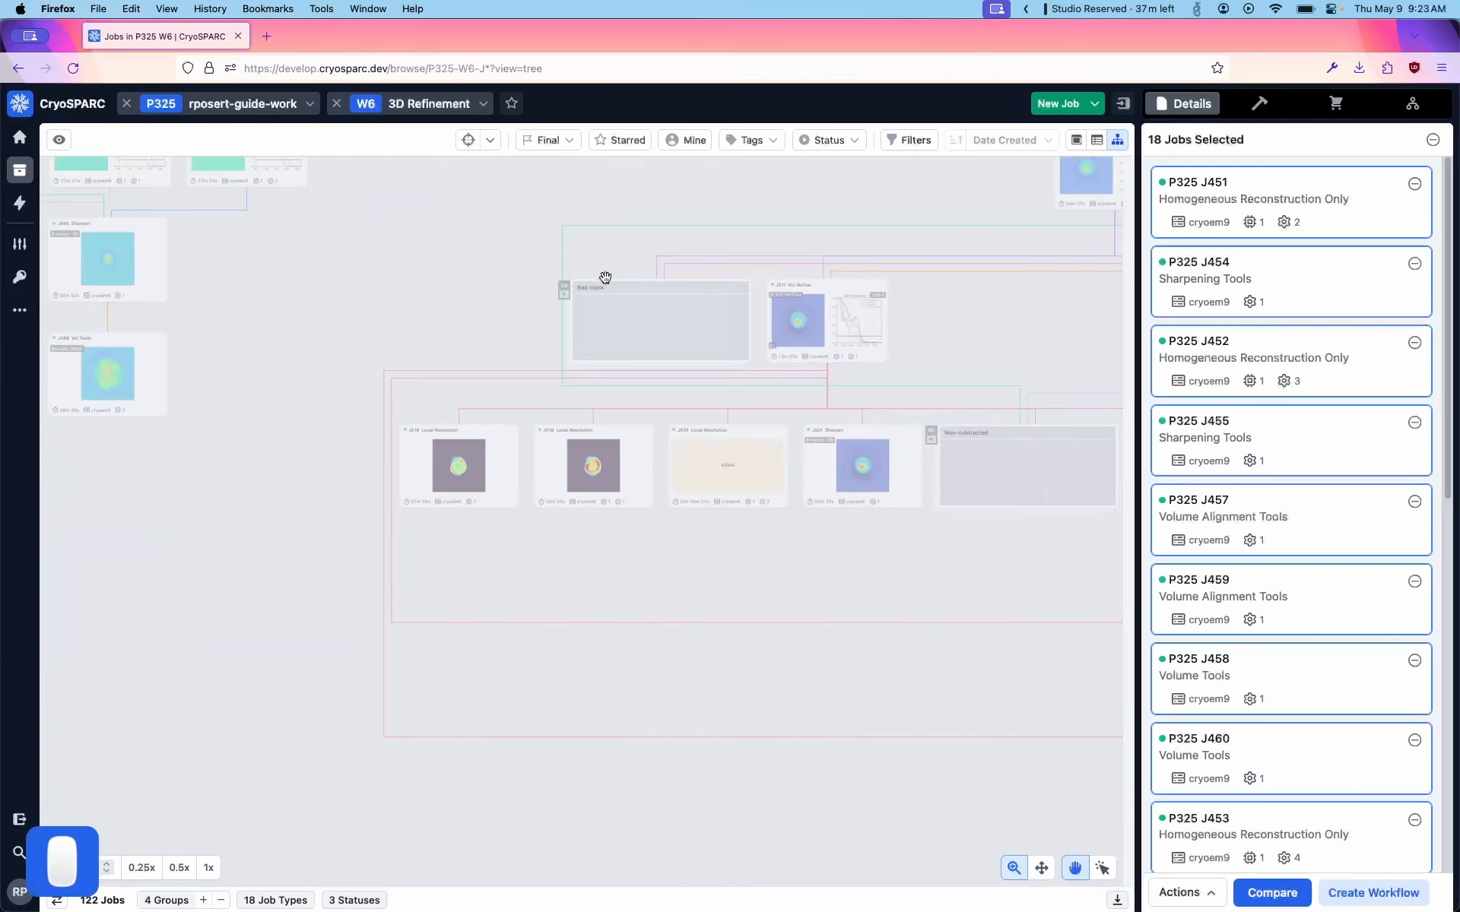
{"action": "key", "text": "e"}
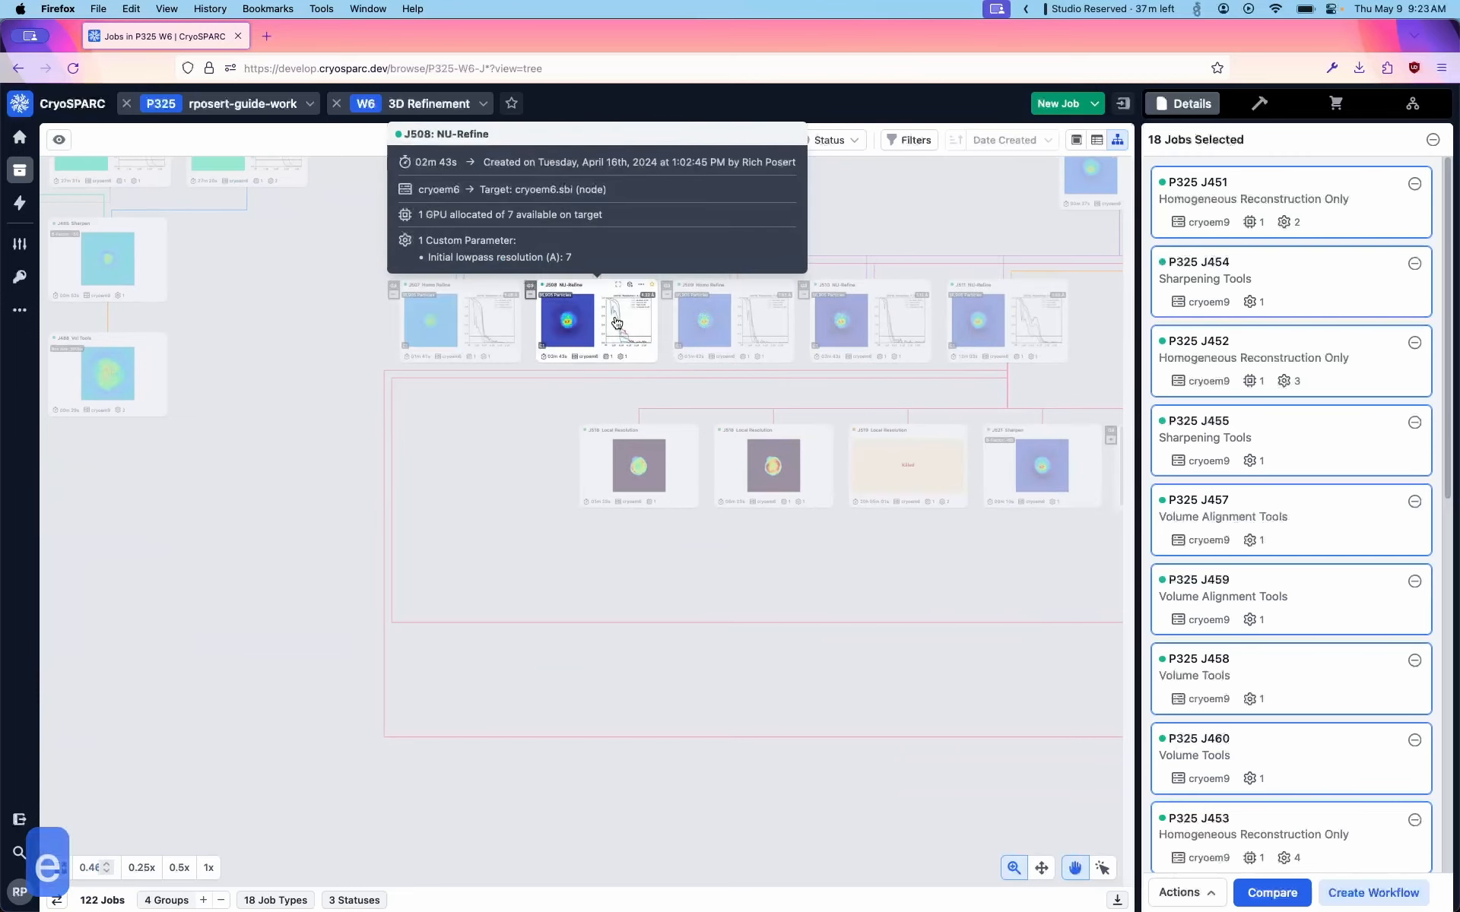
{"action": "key", "text": "e"}
{"action": "left_click_drag", "start_coordinate": [147, 454], "coordinate": [680, 605]}
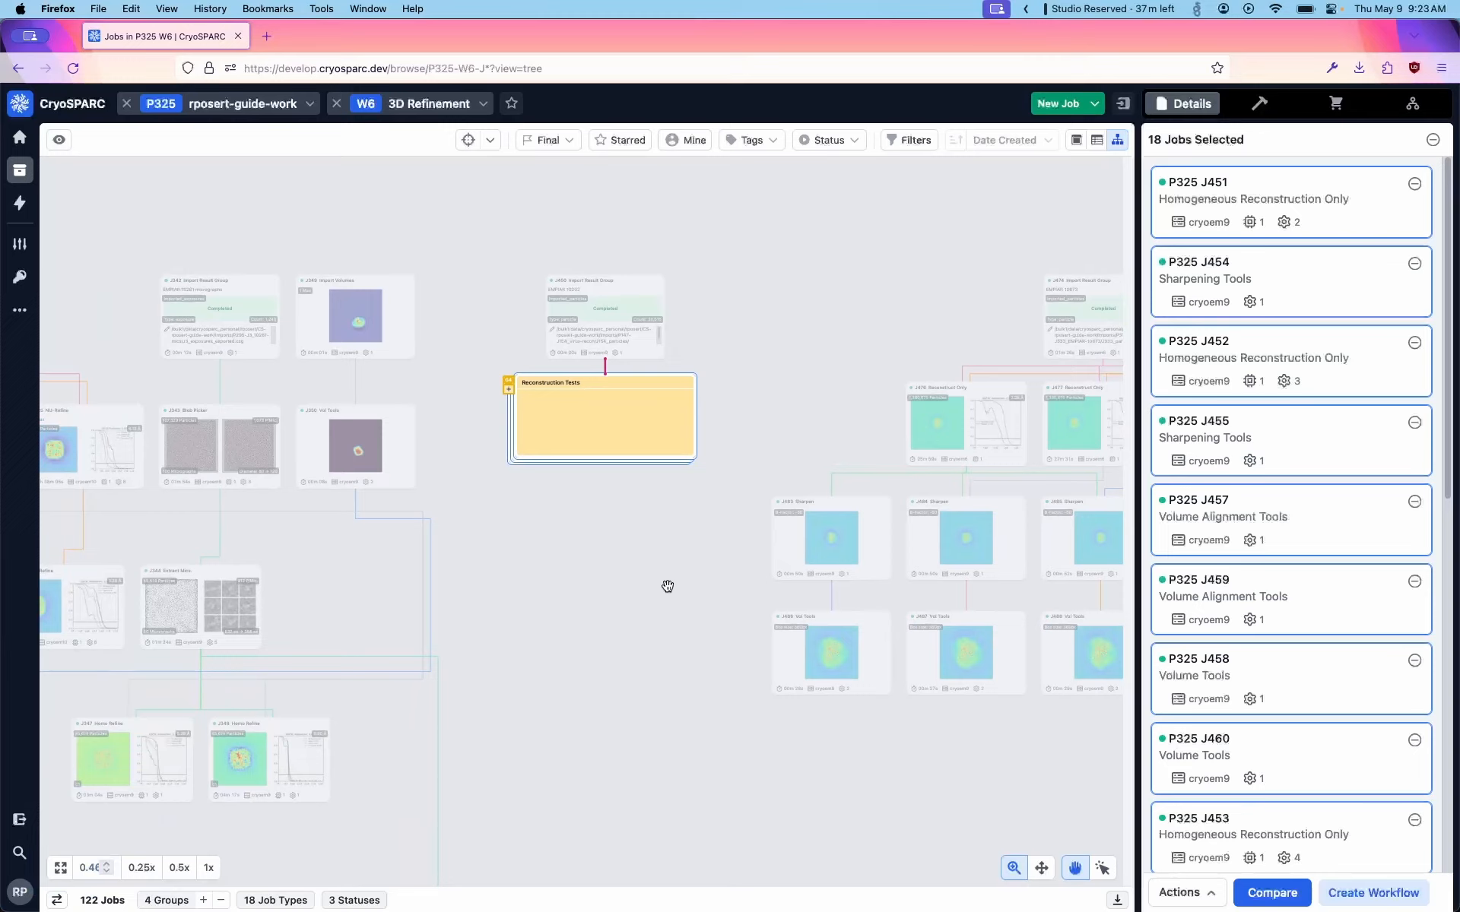
Add the Sharpening Tools job J483 and its child Volume Tools job J486 to the Reconstruction Tests group.
{"action": "left_click", "coordinate": [1102, 868]}
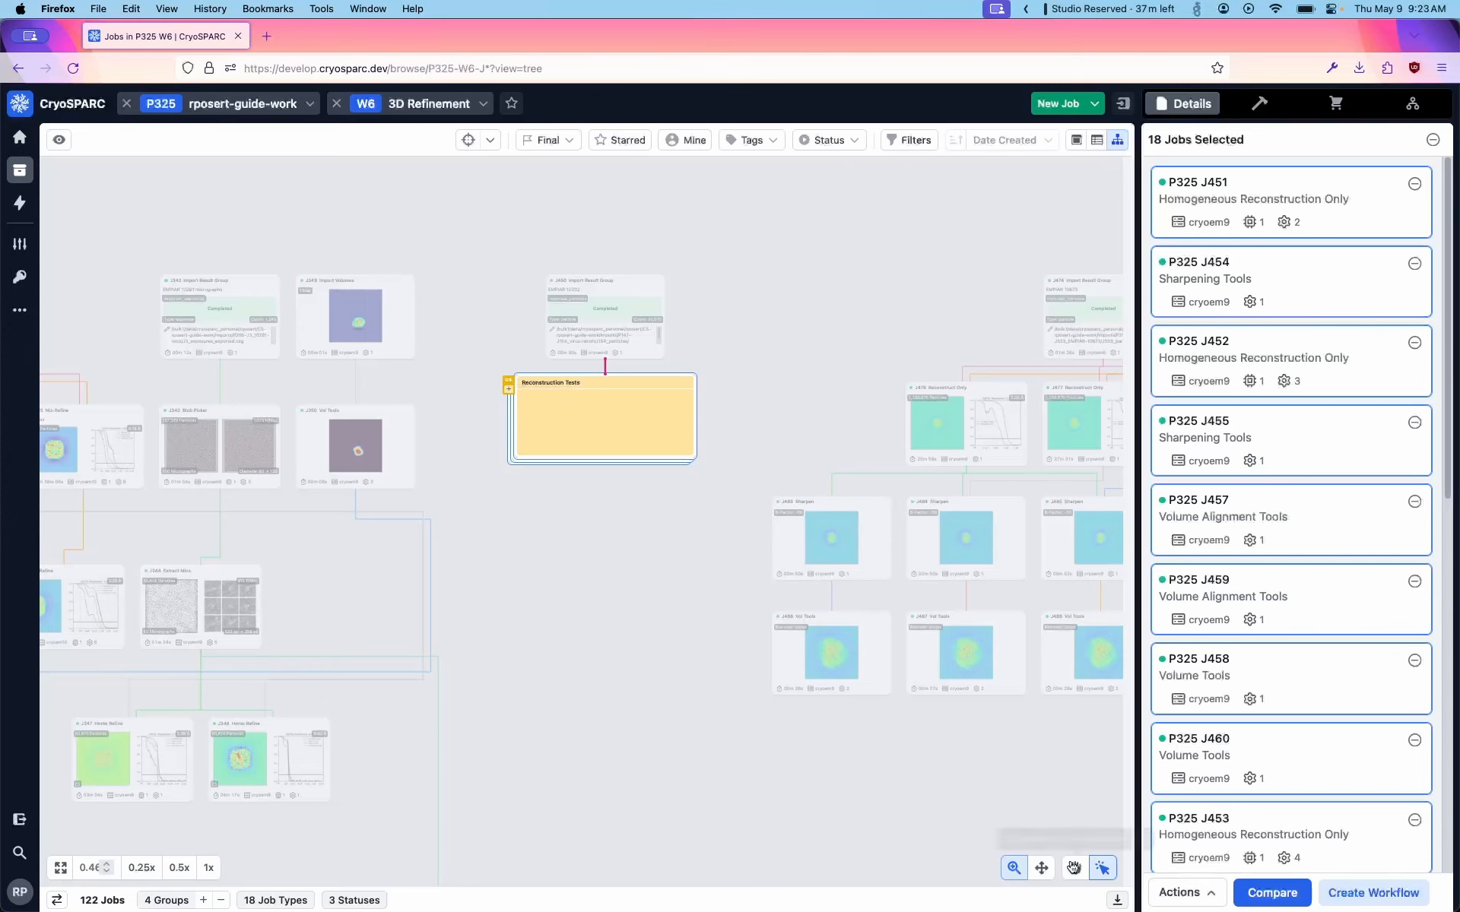
{"action": "left_click", "coordinate": [1075, 868]}
{"action": "left_click", "coordinate": [793, 580]}
{"action": "left_click", "coordinate": [792, 663], "text": "super"}
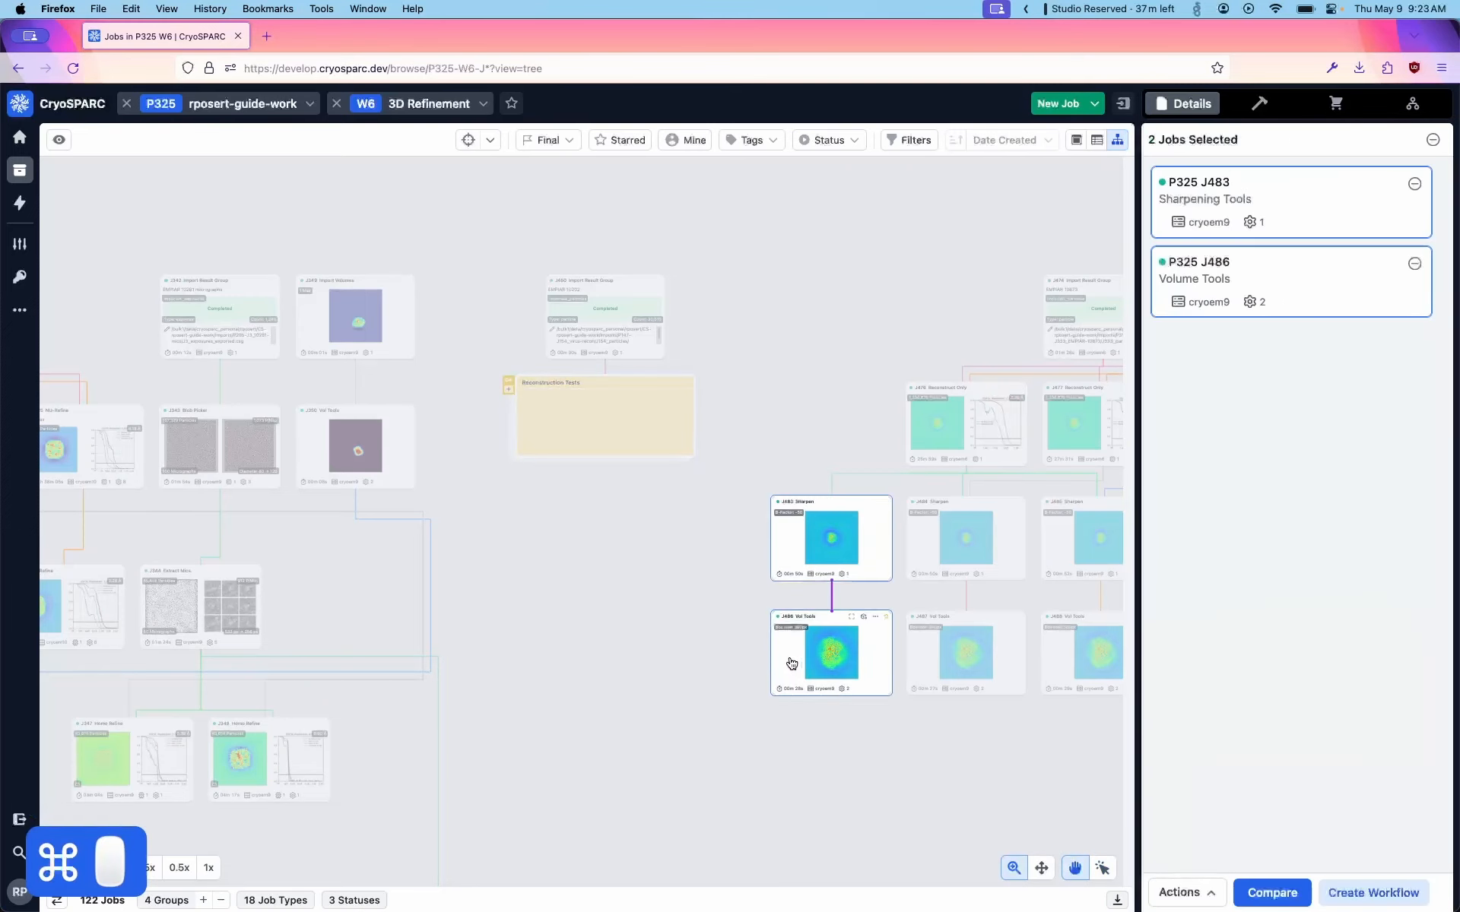
{"action": "right_click", "coordinate": [794, 661]}
{"action": "mouse_move", "coordinate": [858, 575]}
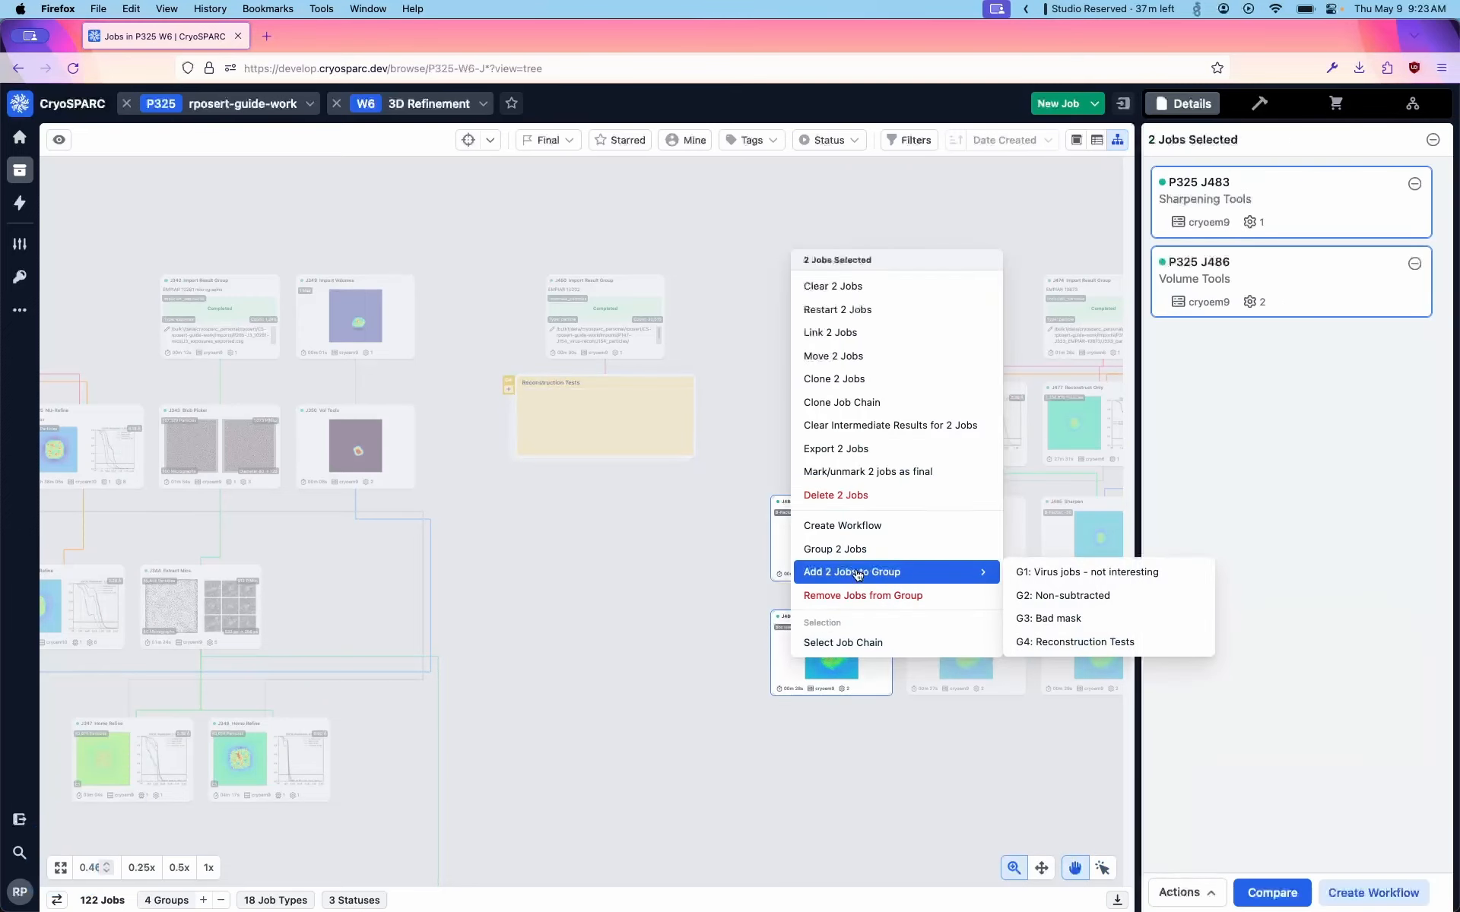
{"action": "left_click", "coordinate": [1100, 644]}
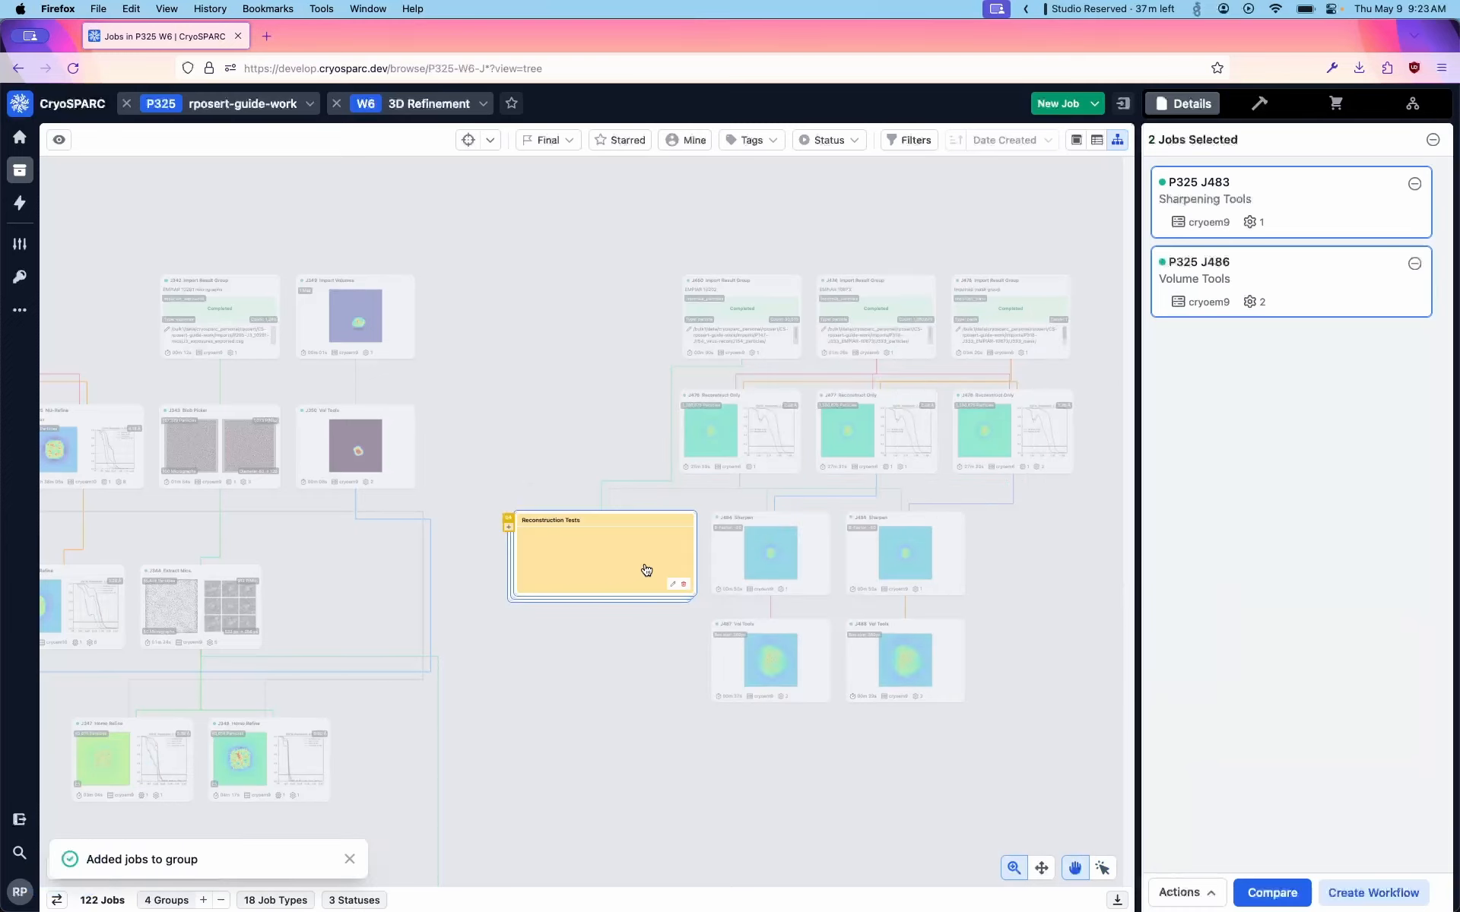
Expand the Reconstruction Tests group to show J483 and J486 among its members, and clear the job selection.
{"action": "key", "text": "e"}
{"action": "left_click_drag", "start_coordinate": [779, 609], "coordinate": [333, 287]}
{"action": "left_click_drag", "start_coordinate": [644, 400], "coordinate": [457, 503]}
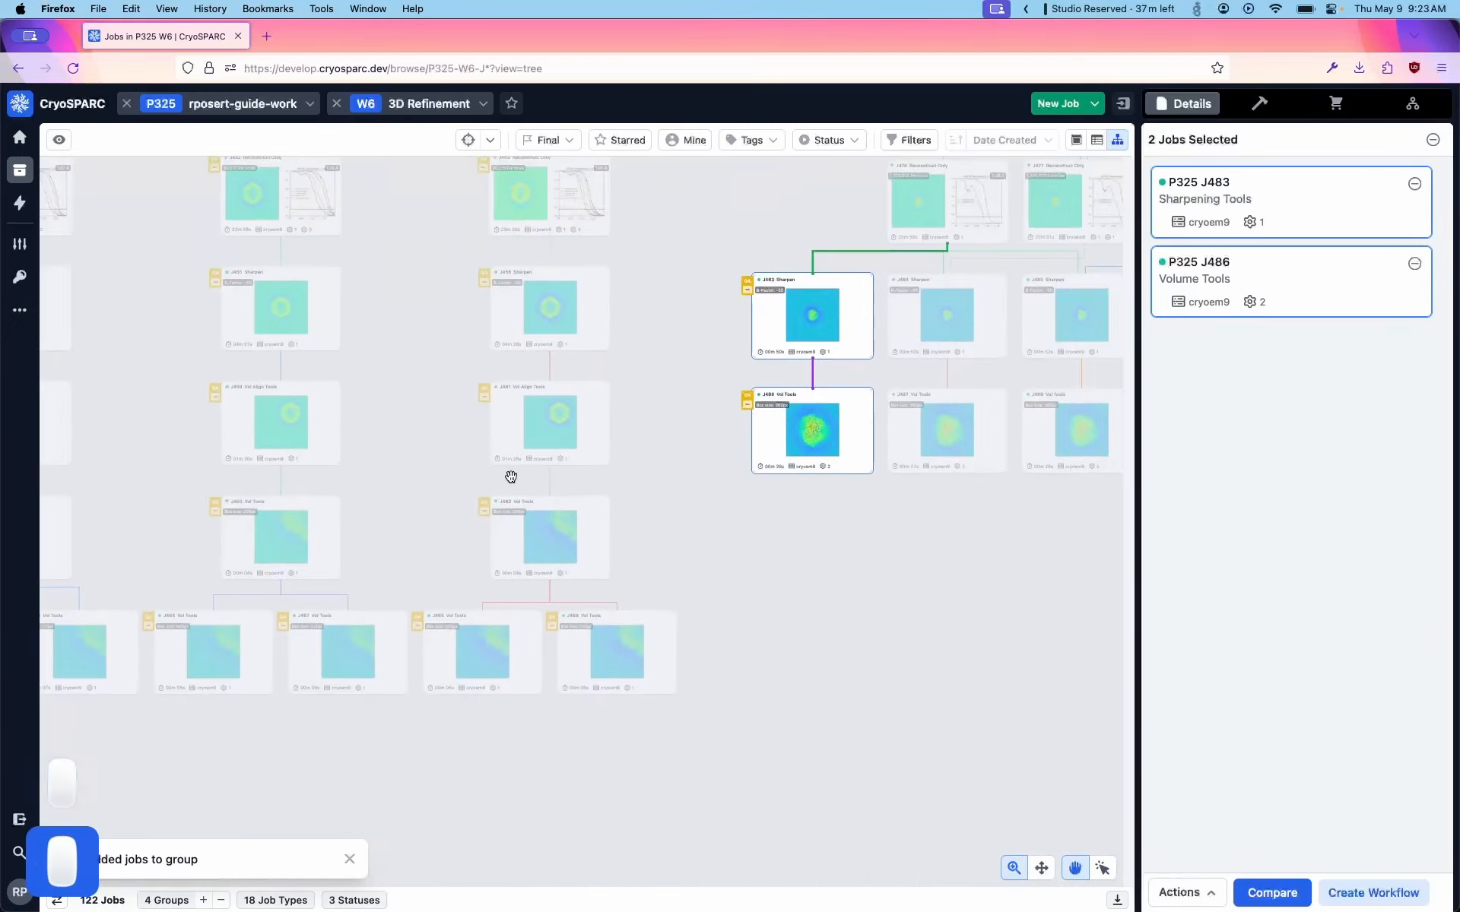
{"action": "left_click", "coordinate": [752, 559]}
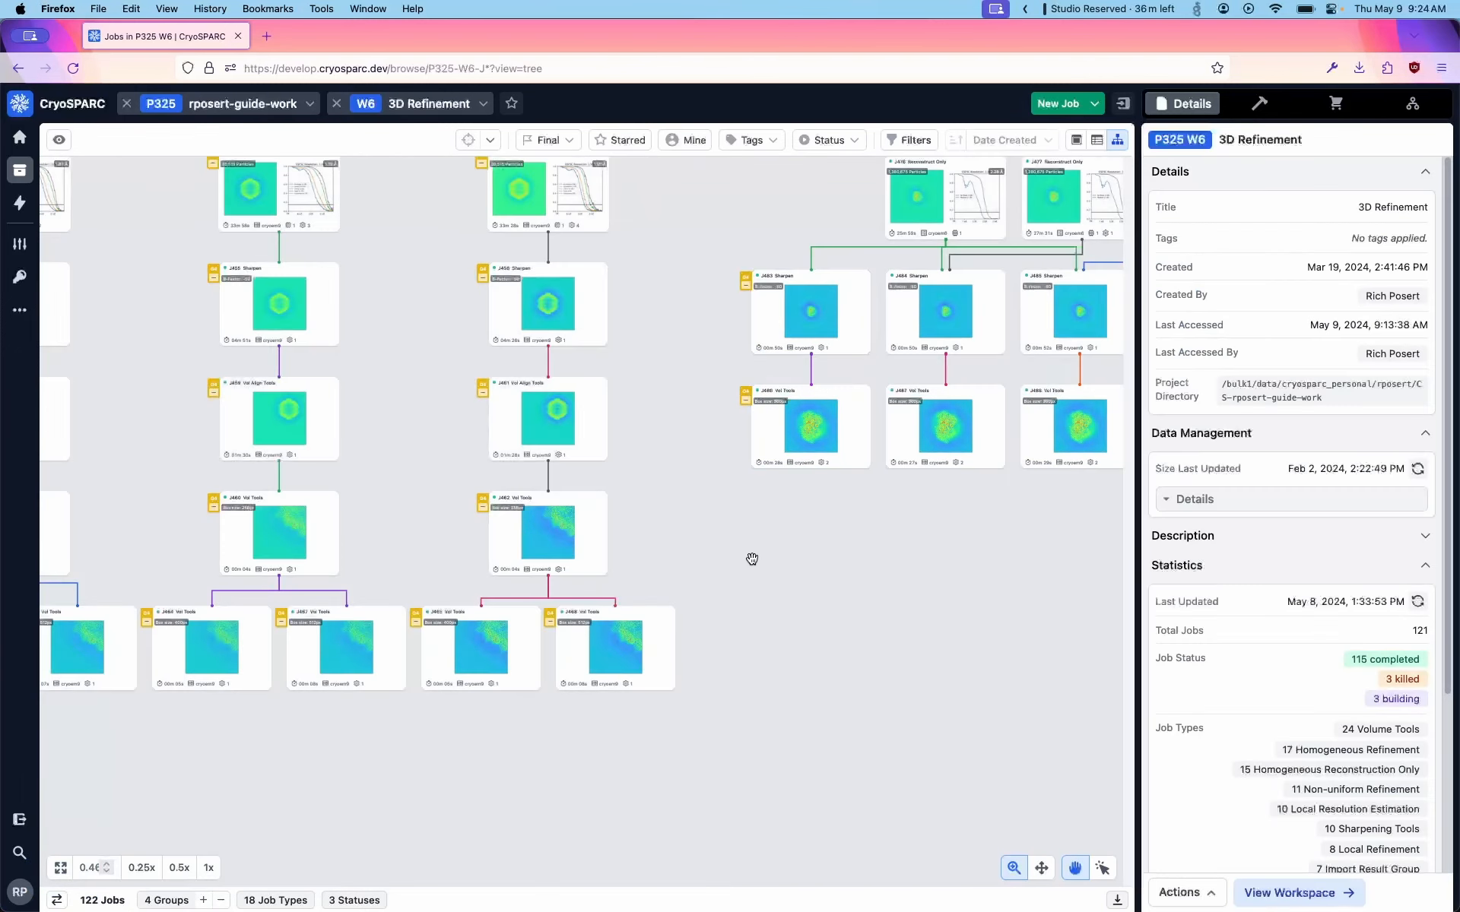
Remove jobs J483 and J486 from the Reconstruction Tests group.
{"action": "left_click", "coordinate": [791, 316]}
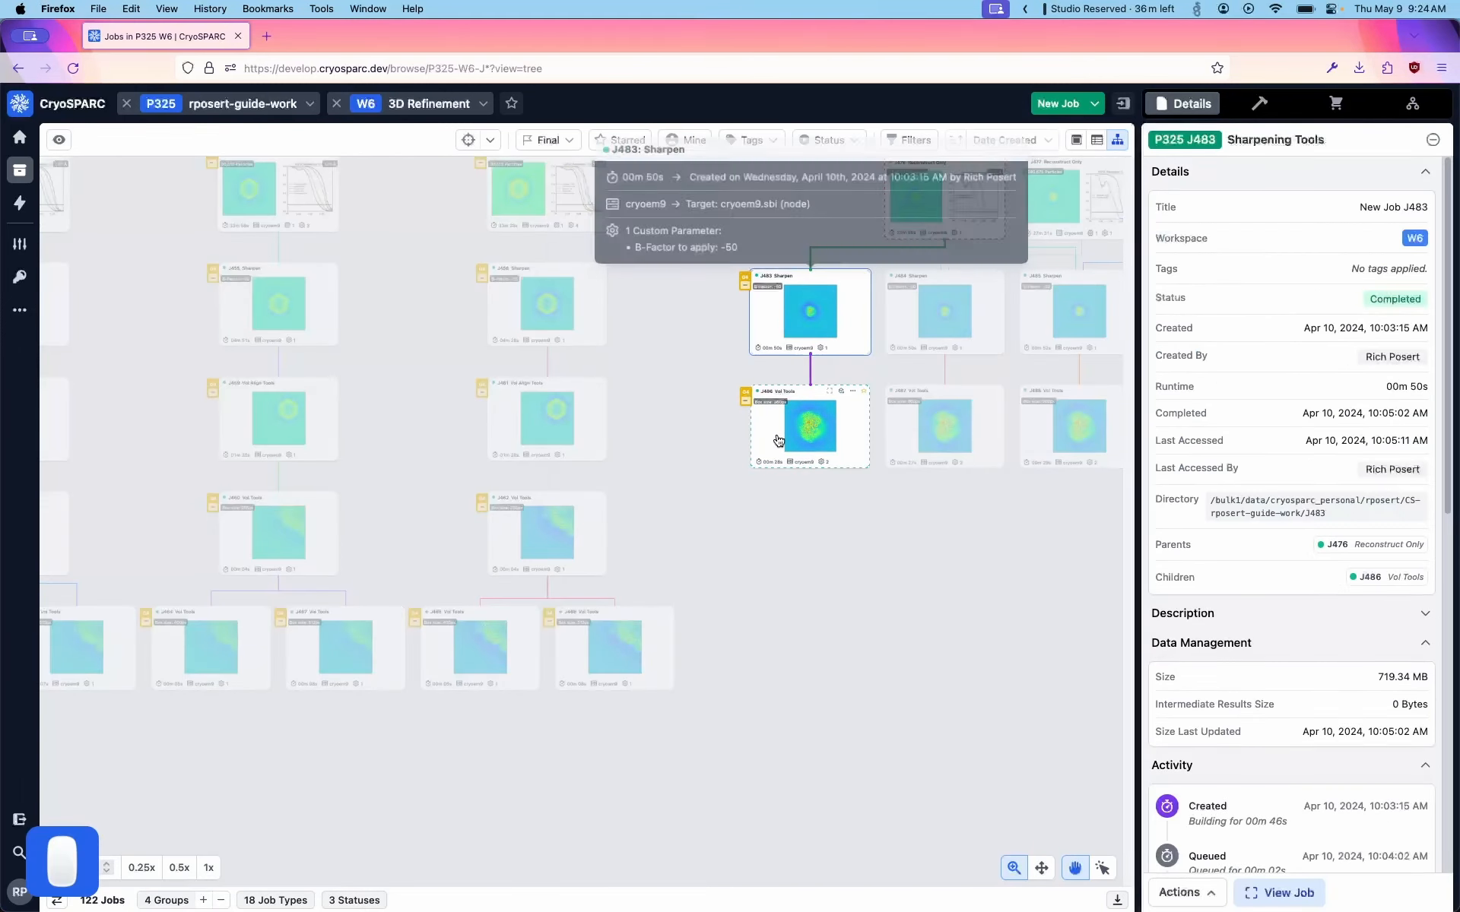
{"action": "left_click", "coordinate": [775, 435], "text": "super"}
{"action": "right_click", "coordinate": [774, 435]}
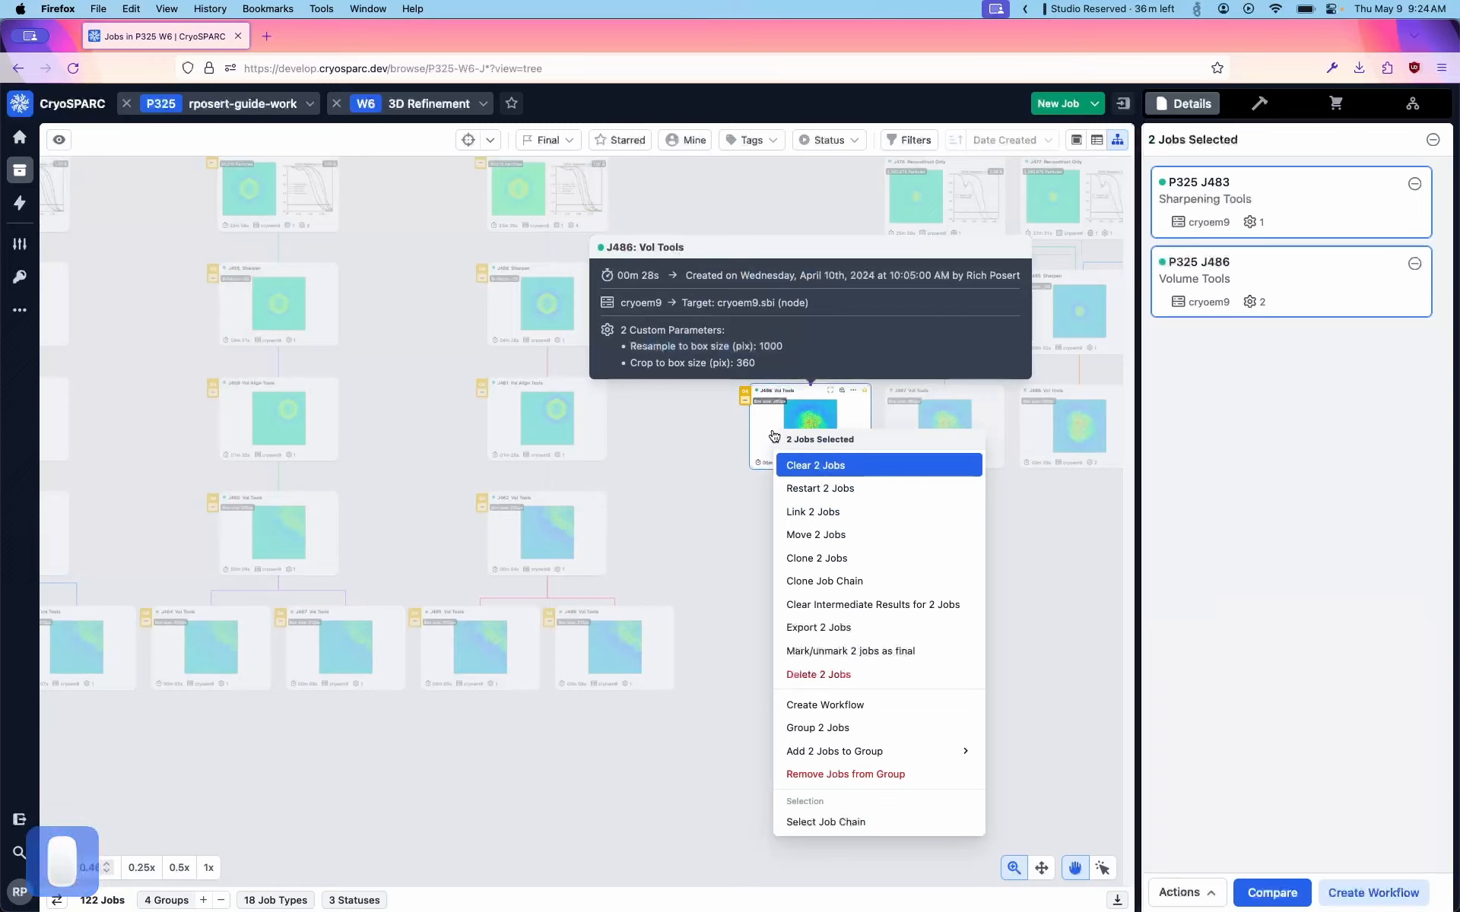
{"action": "mouse_move", "coordinate": [831, 765]}
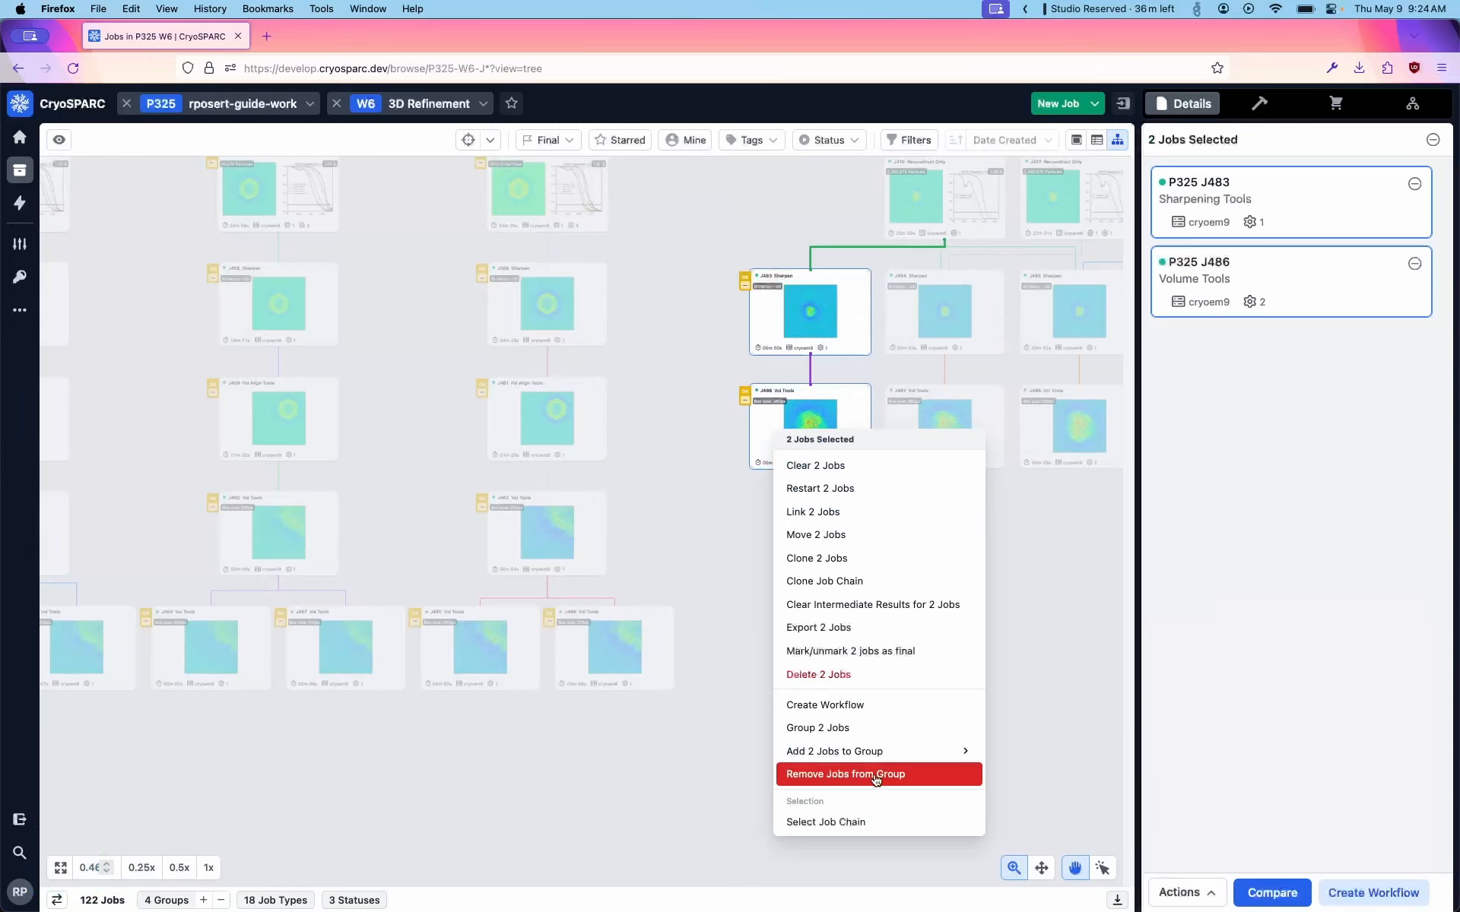
{"action": "left_click", "coordinate": [1019, 647]}
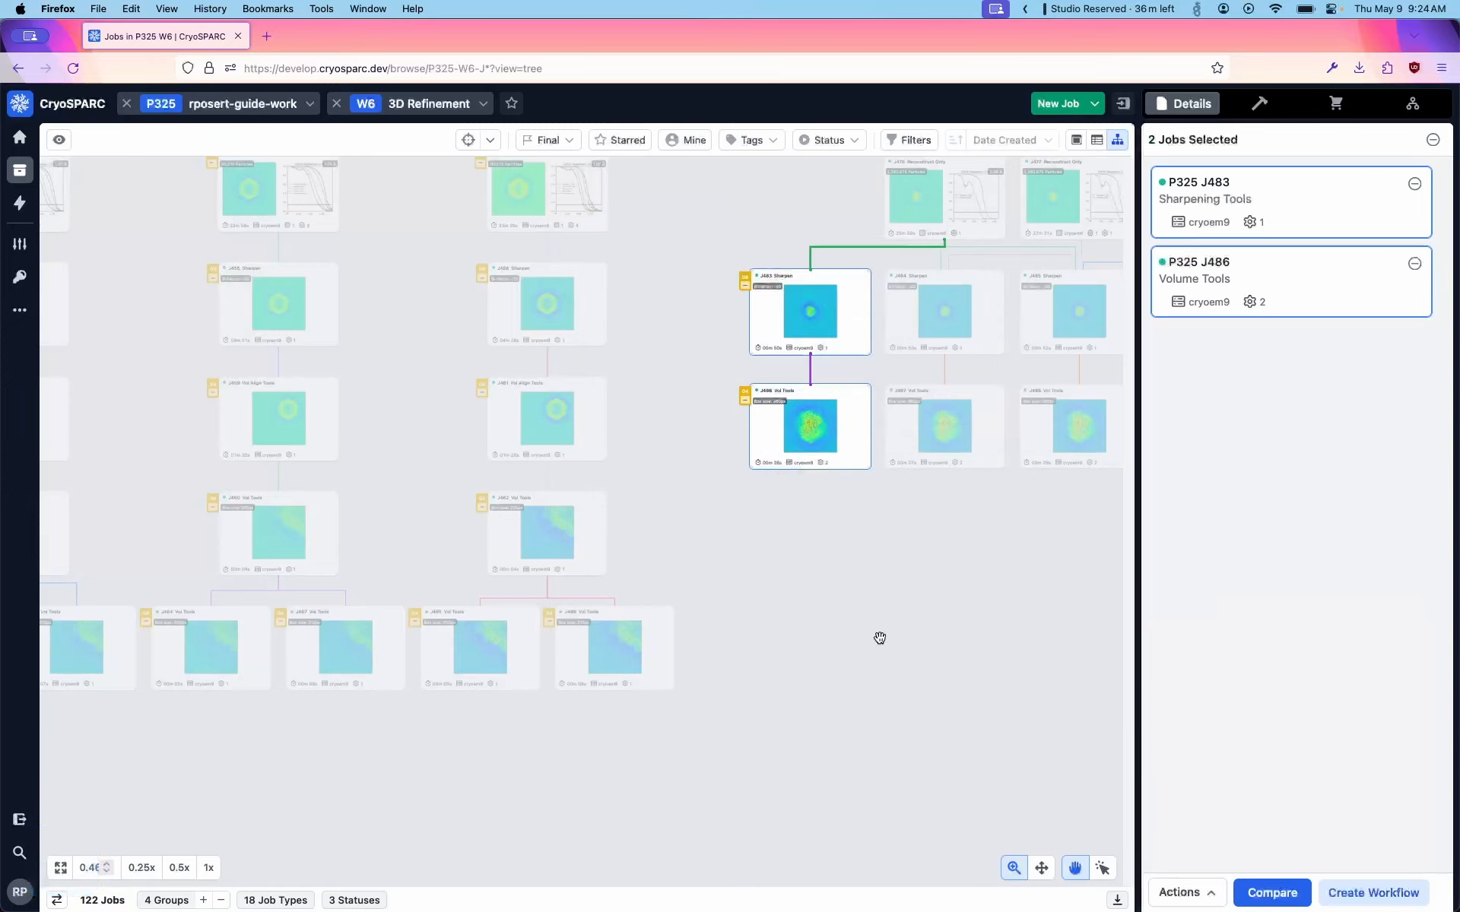
{"action": "key", "text": "shift+super+g"}
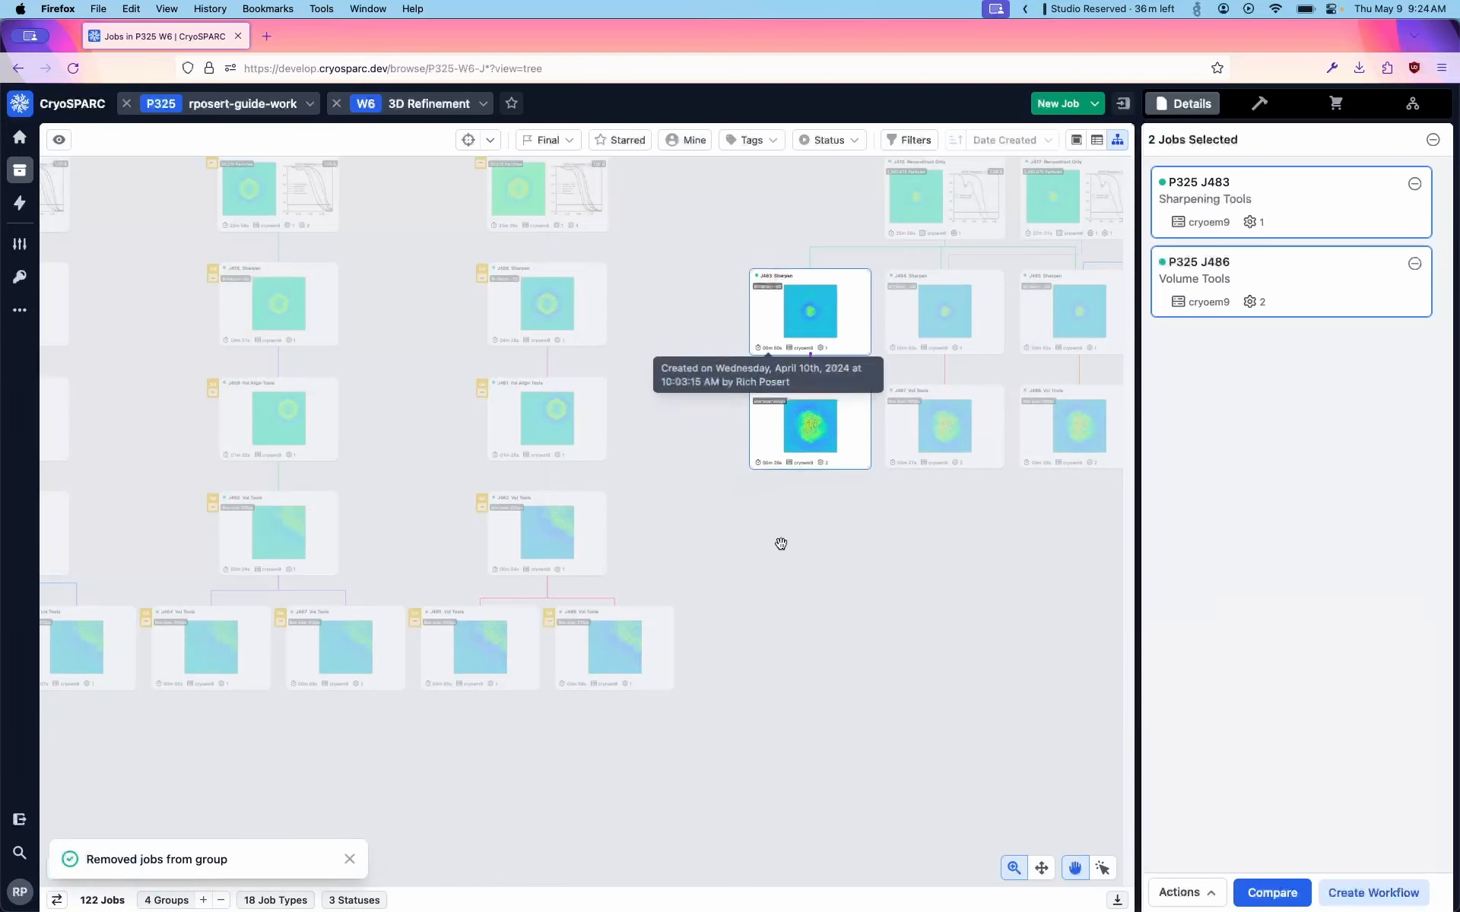
Clear the job selection and collapse the Reconstruction Tests group.
{"action": "left_click_drag", "start_coordinate": [730, 545], "coordinate": [948, 639]}
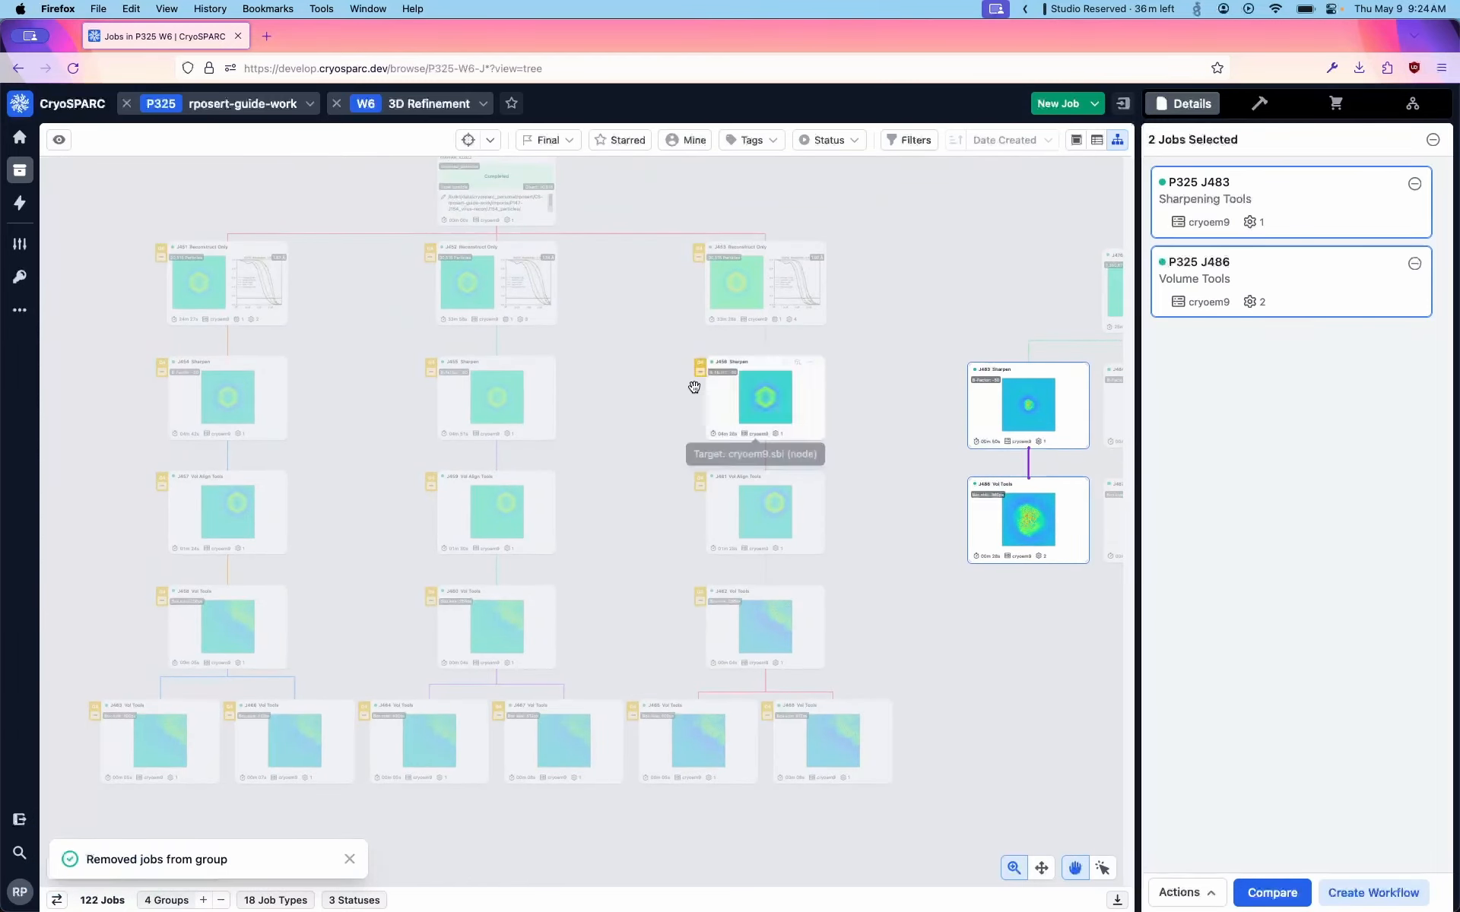
{"action": "left_click", "coordinate": [641, 303]}
{"action": "left_click_drag", "start_coordinate": [636, 343], "coordinate": [773, 370]}
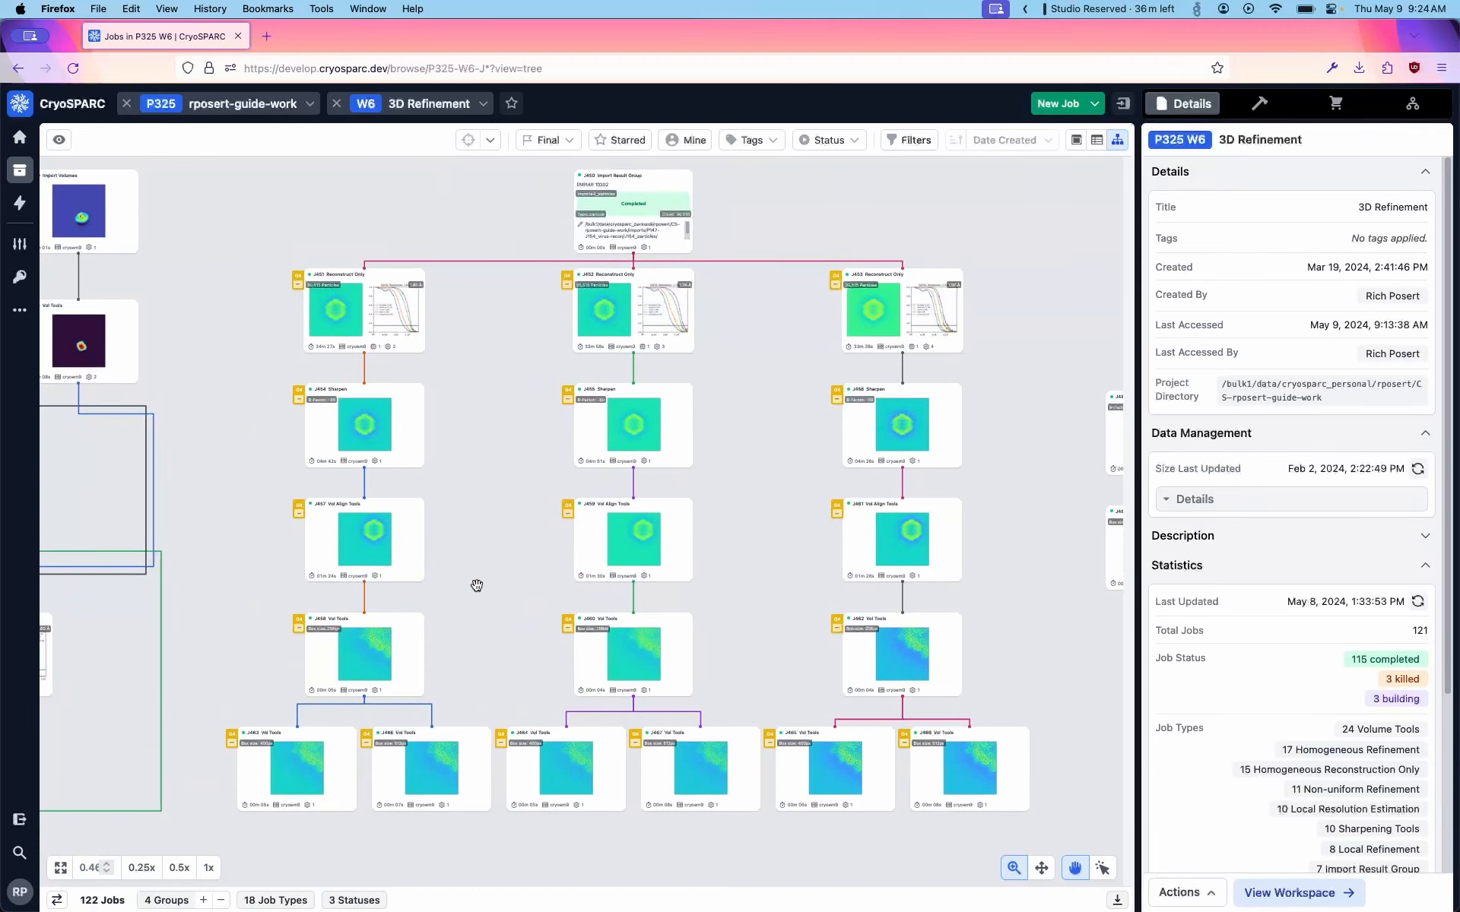
{"action": "key", "text": "e"}
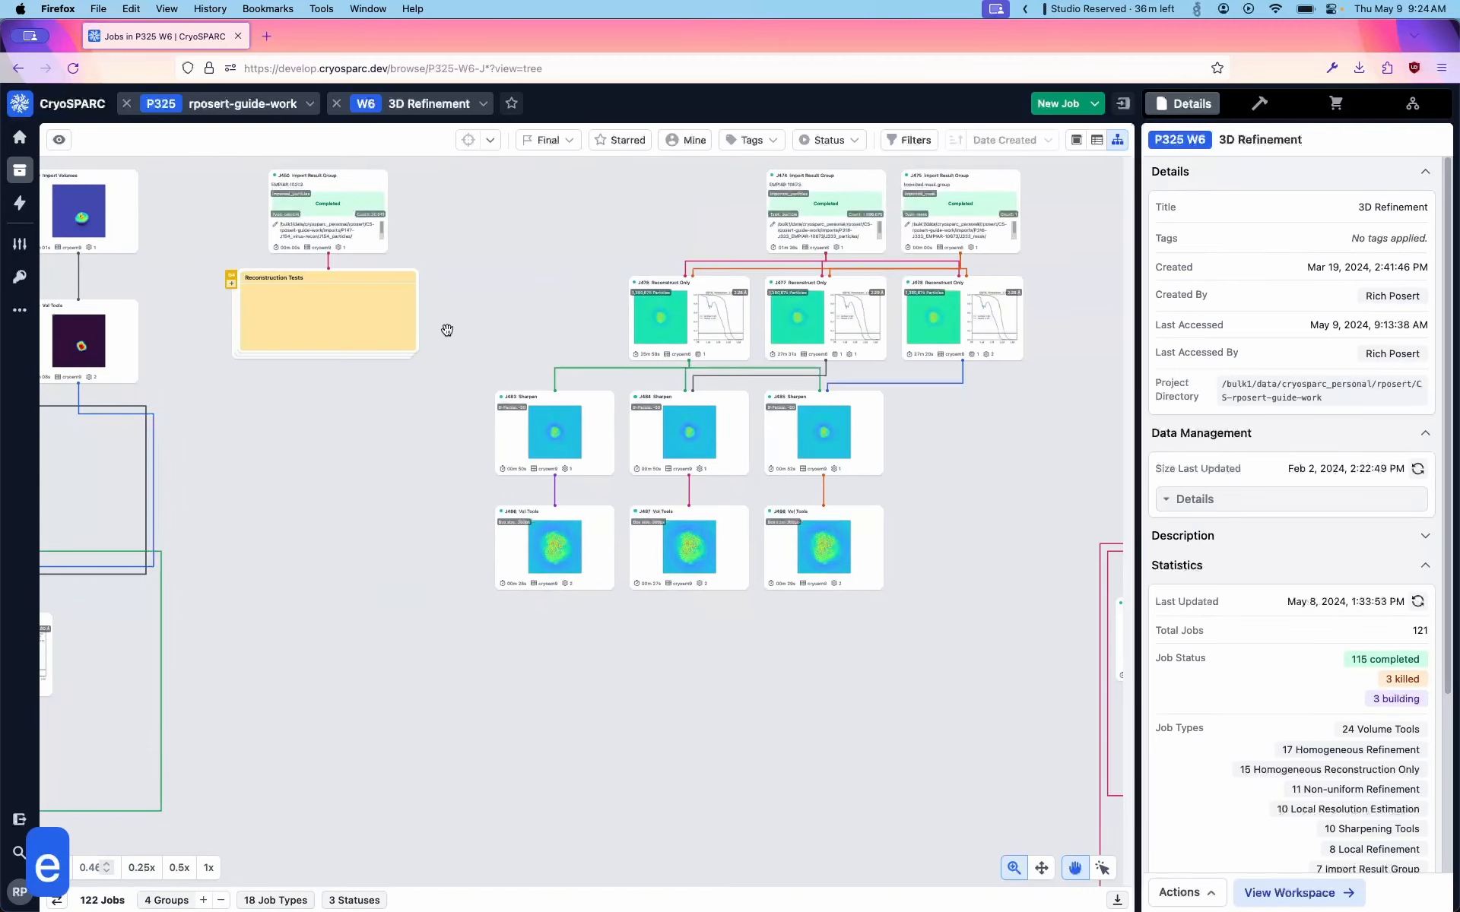
Delete the Reconstruction Tests group and bring its ungrouped jobs into view.
{"action": "scroll", "coordinate": [297, 334], "scroll_direction": "up", "scroll_amount": 5}
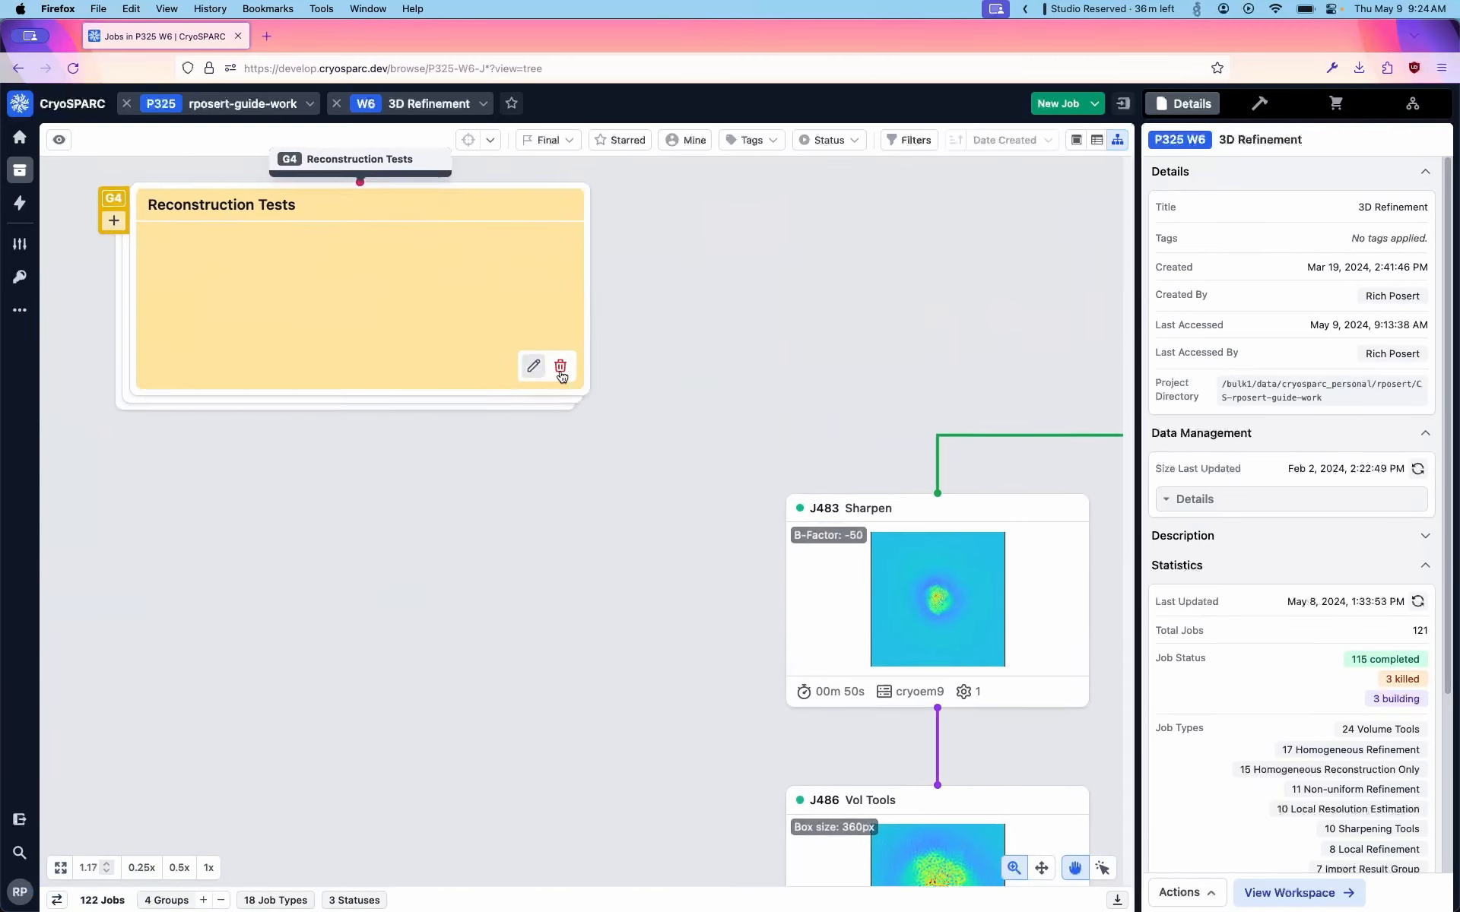
{"action": "left_click", "coordinate": [561, 367]}
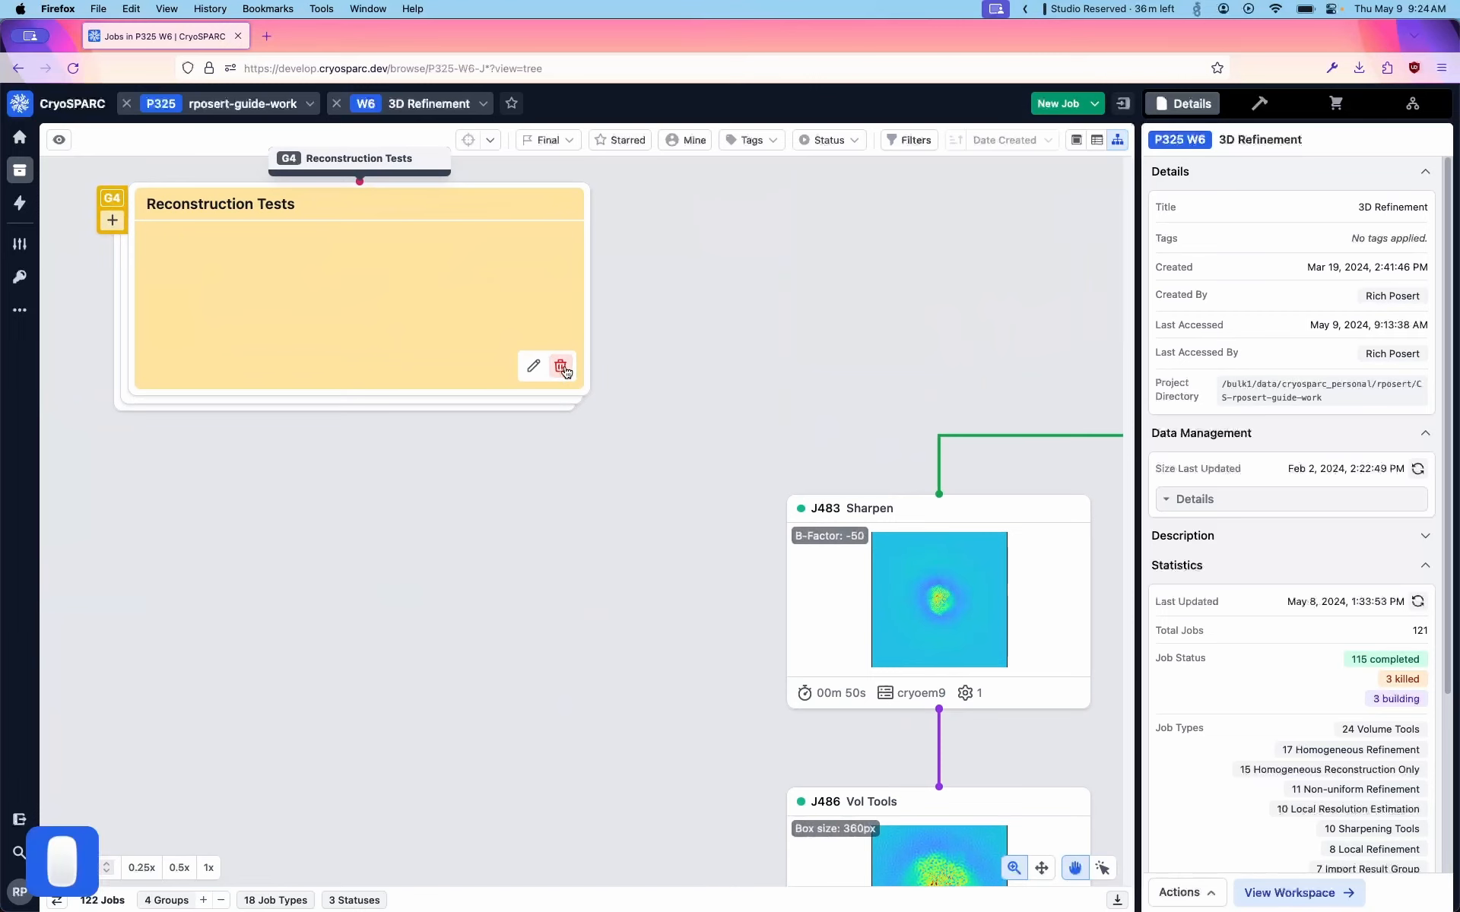
{"action": "scroll", "coordinate": [799, 449], "scroll_direction": "down", "scroll_amount": 5}
{"action": "scroll", "coordinate": [804, 461], "scroll_direction": "down", "scroll_amount": 1}
{"action": "left_click_drag", "start_coordinate": [807, 478], "coordinate": [652, 405]}
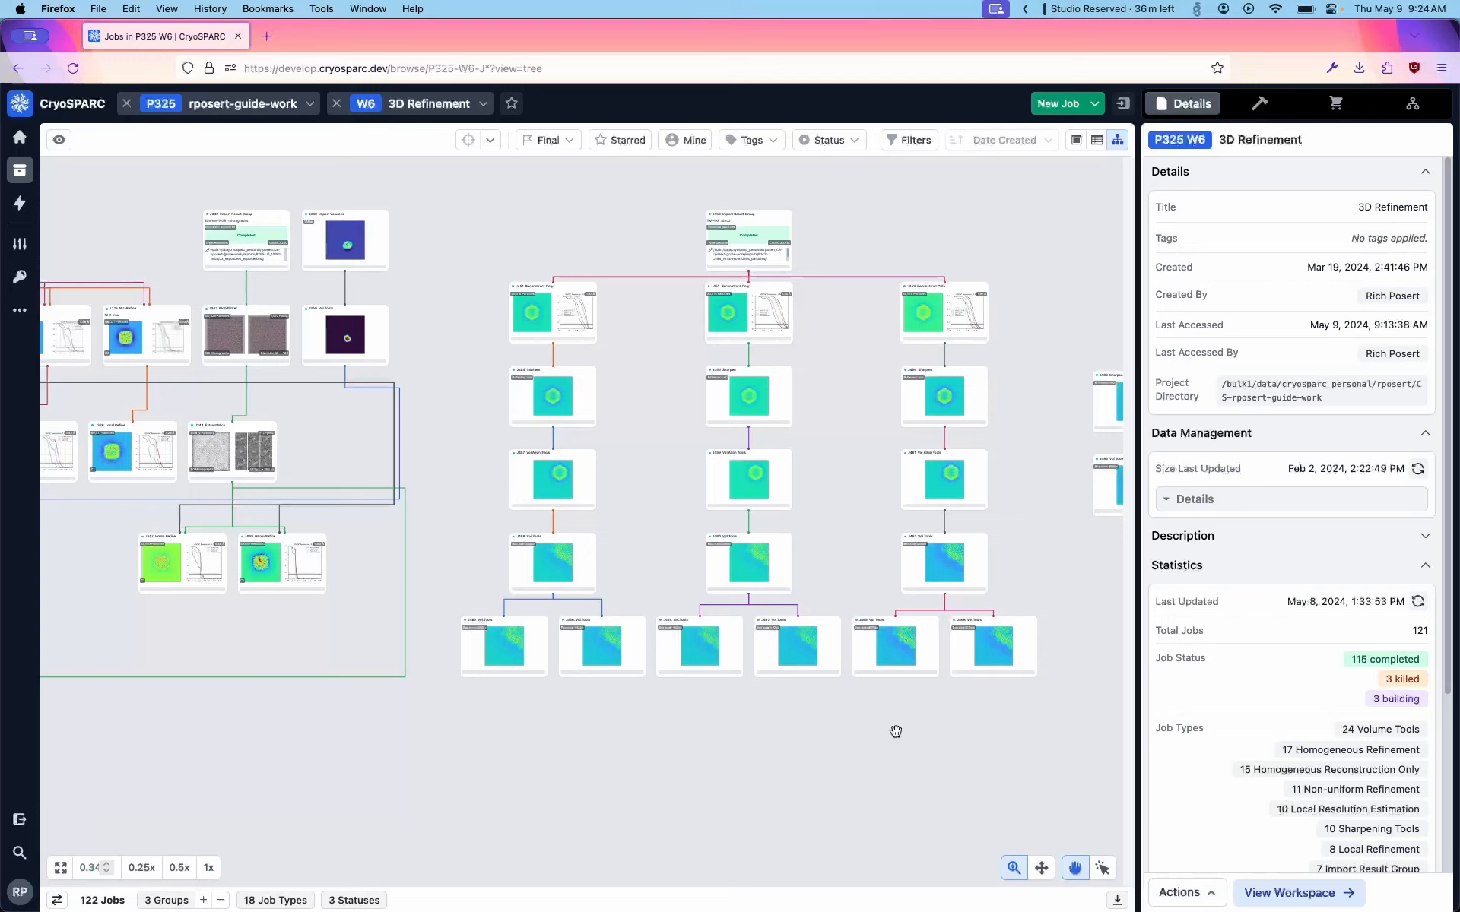
Locate the Non-subtracted group through the workspace's list of groups, examine where it sits in the whole tree, and clear the selection.
{"action": "left_click", "coordinate": [160, 901]}
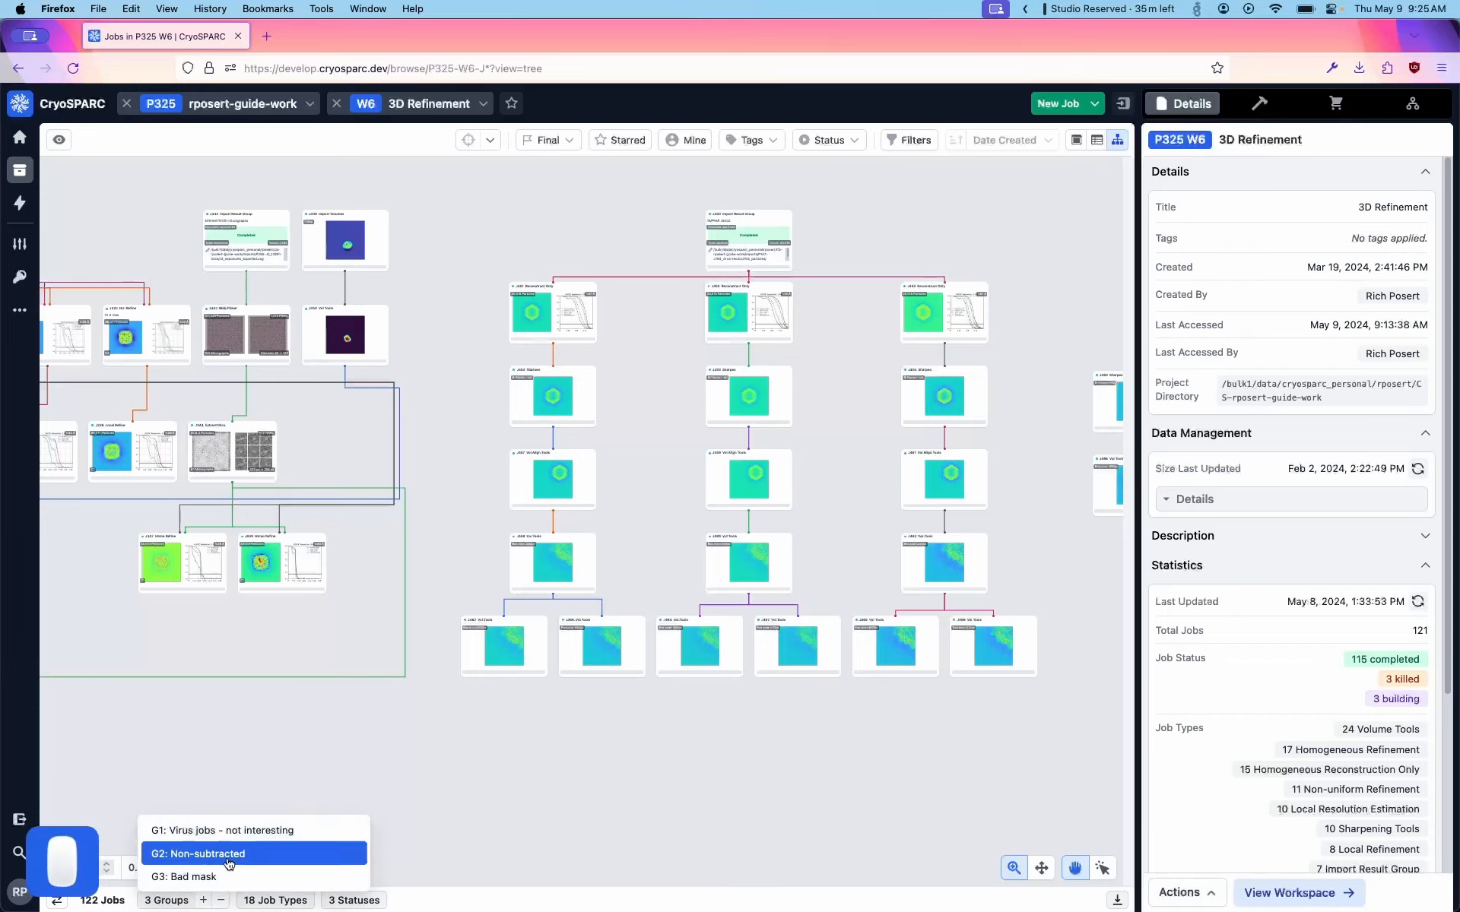
{"action": "left_click", "coordinate": [199, 854]}
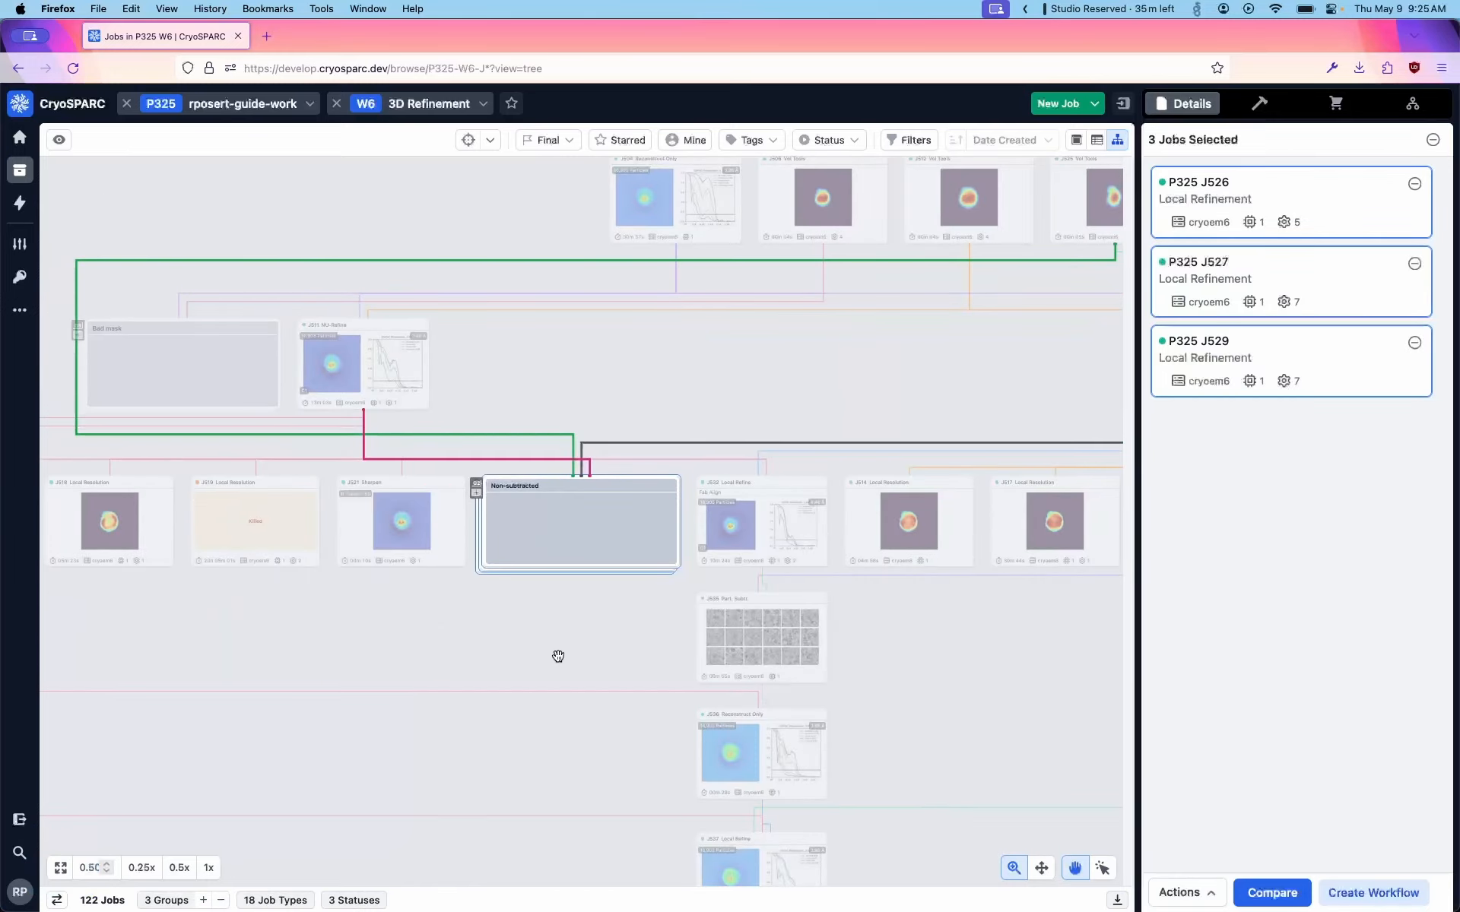
{"action": "scroll", "coordinate": [494, 718], "scroll_direction": "down", "scroll_amount": 5}
{"action": "left_click_drag", "start_coordinate": [505, 714], "coordinate": [772, 611]}
{"action": "scroll", "coordinate": [771, 612], "scroll_direction": "up", "scroll_amount": 2}
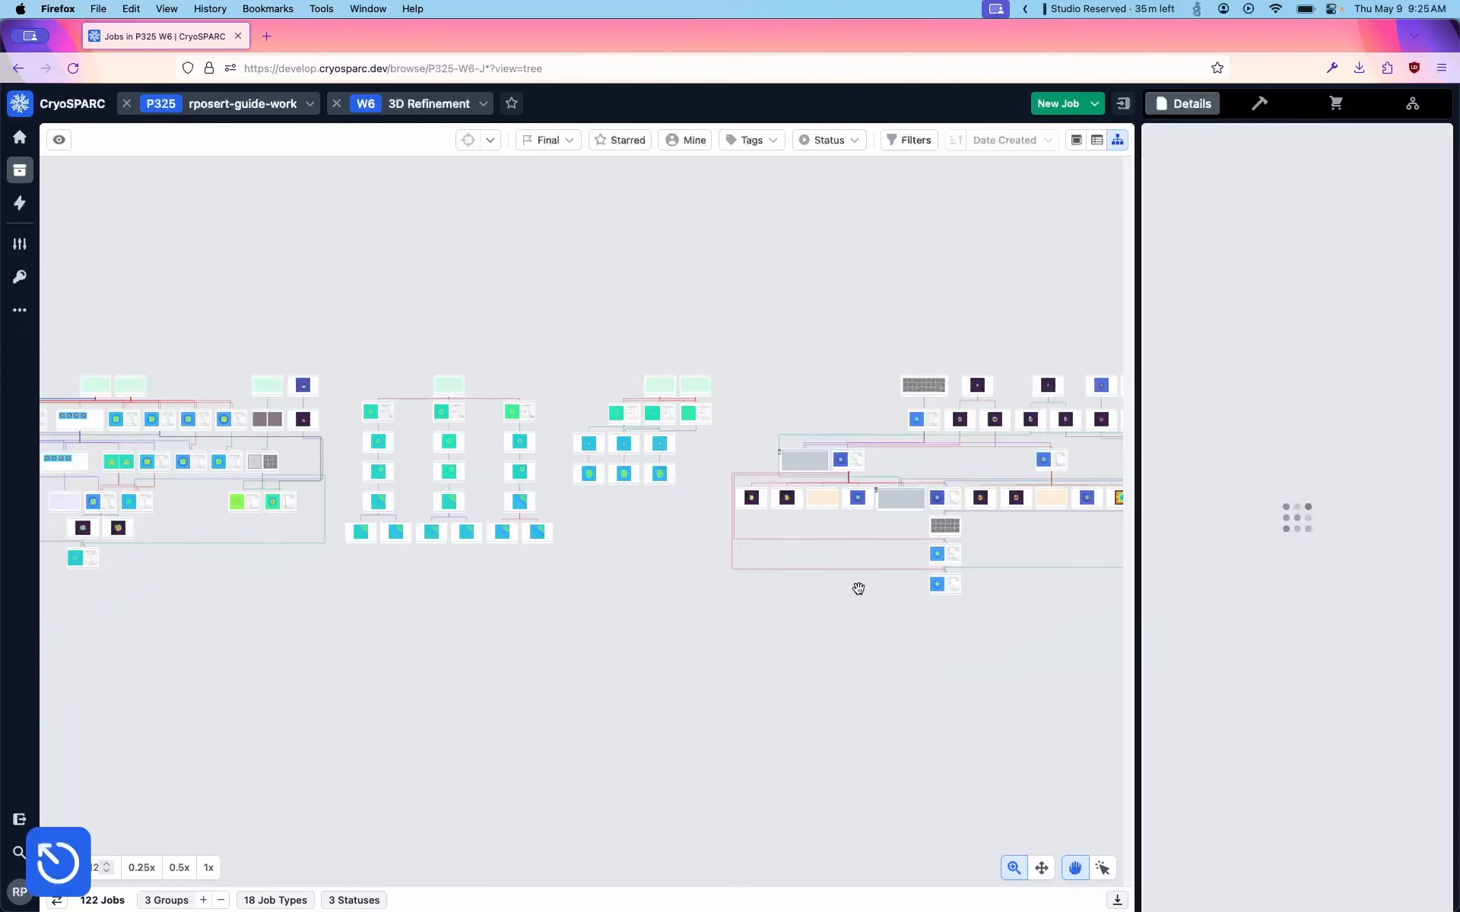
{"action": "left_click", "coordinate": [777, 586]}
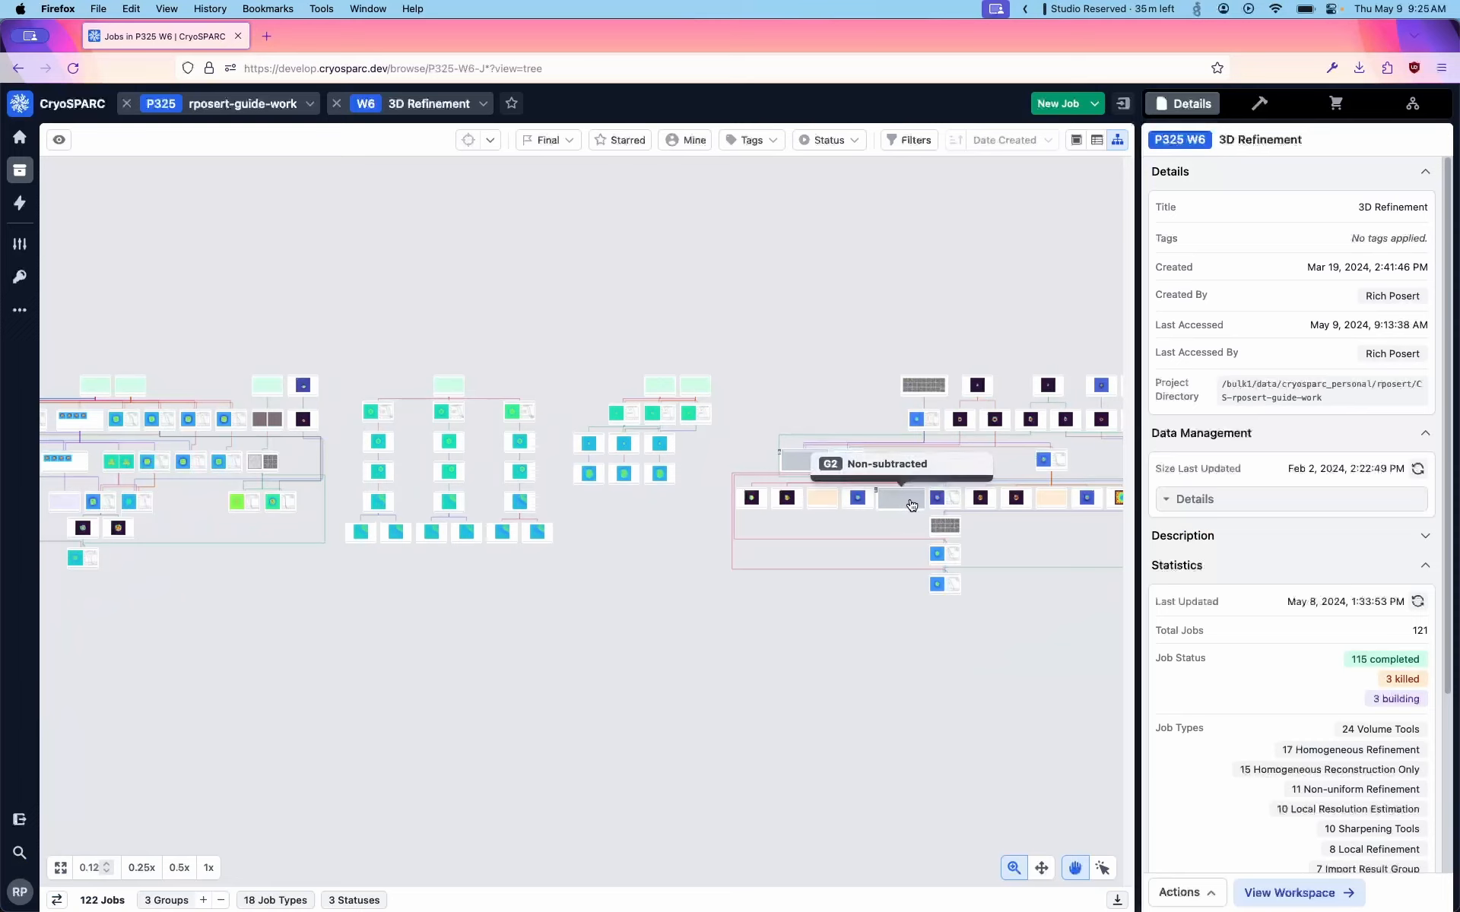
Expand all job groups in the workspace at once and collapse them all again.
{"action": "left_click", "coordinate": [203, 902]}
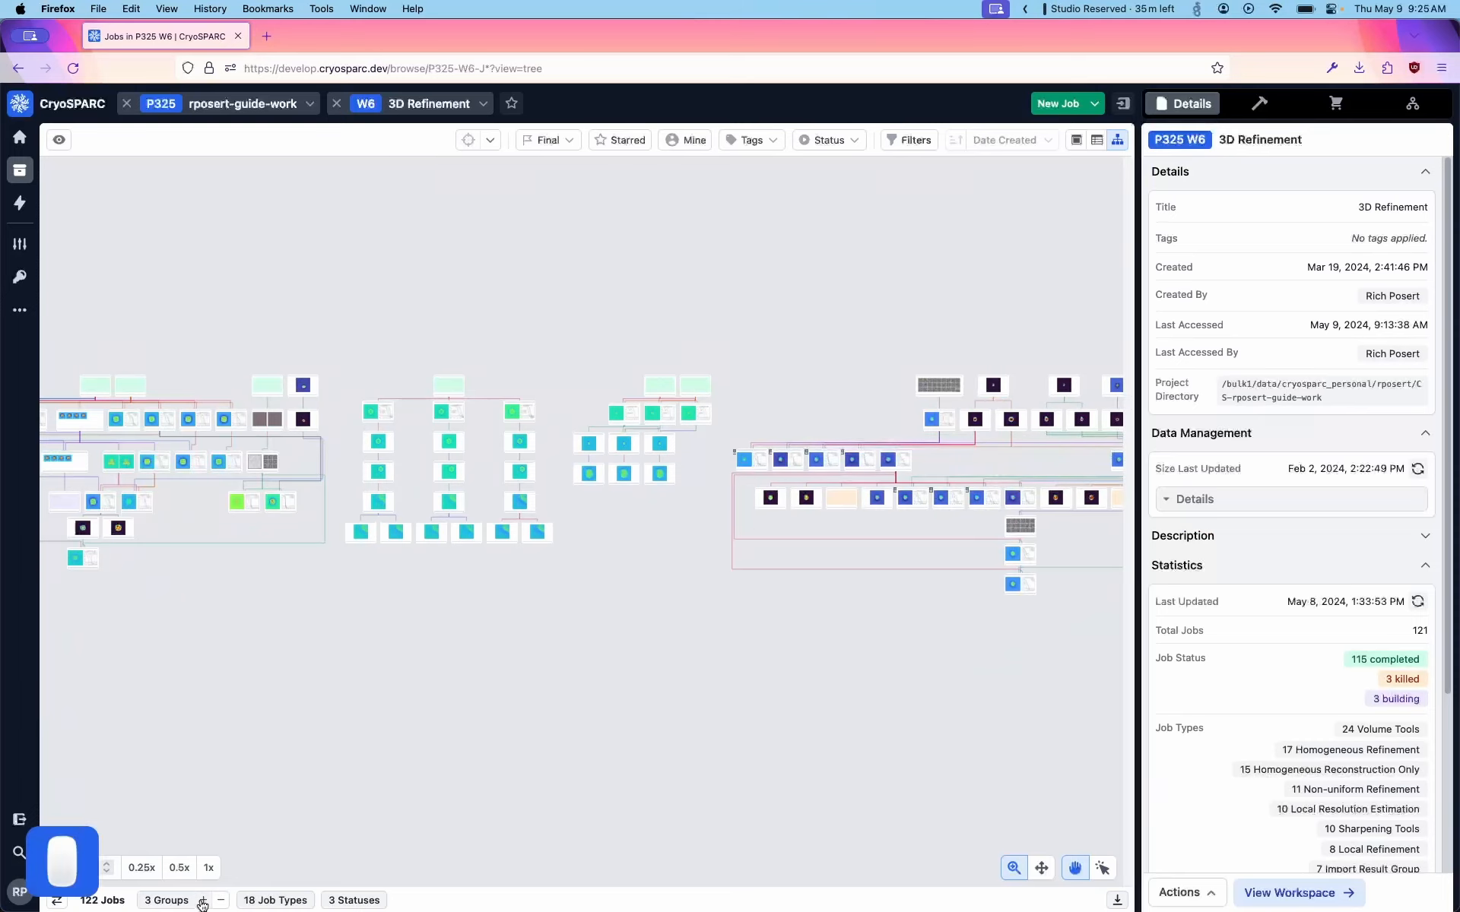
{"action": "left_click", "coordinate": [220, 901]}
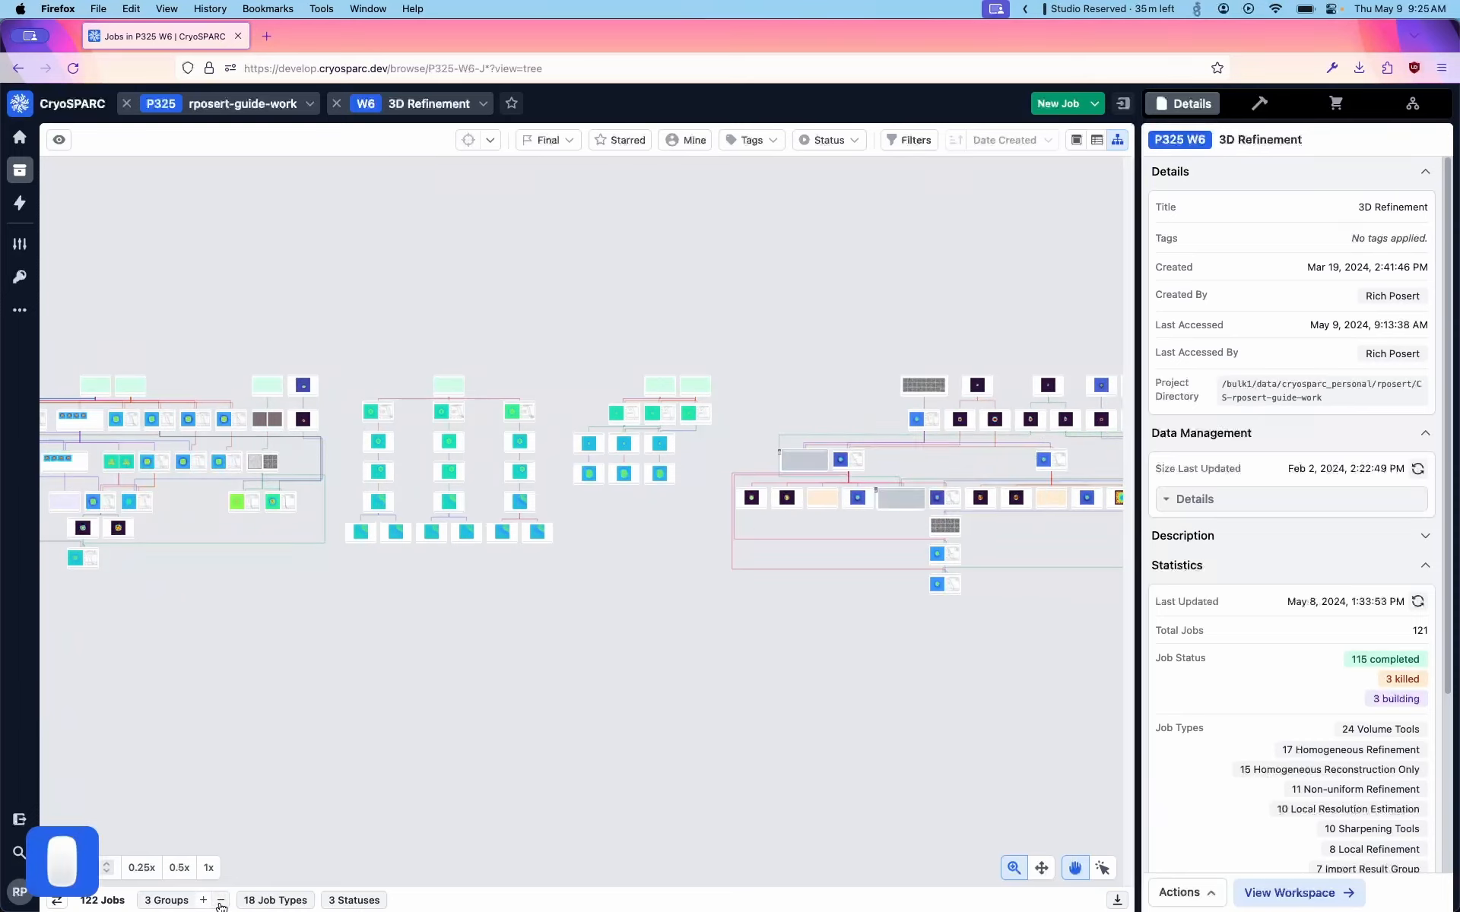
{"action": "scroll", "coordinate": [461, 584], "scroll_direction": "up", "scroll_amount": 5}
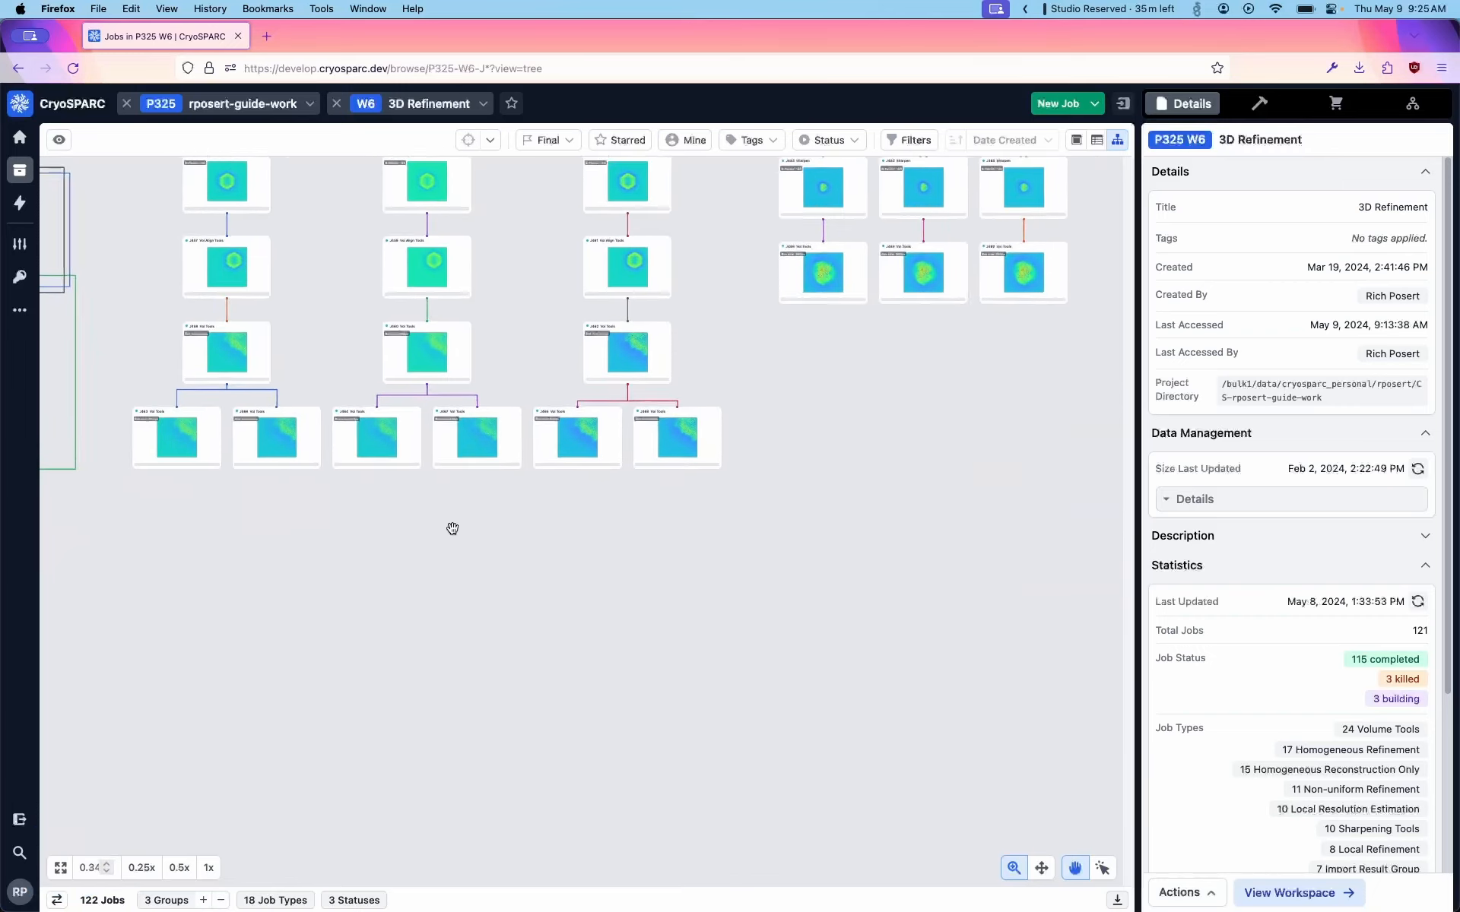
{"action": "scroll", "coordinate": [564, 622], "scroll_direction": "down", "scroll_amount": 5}
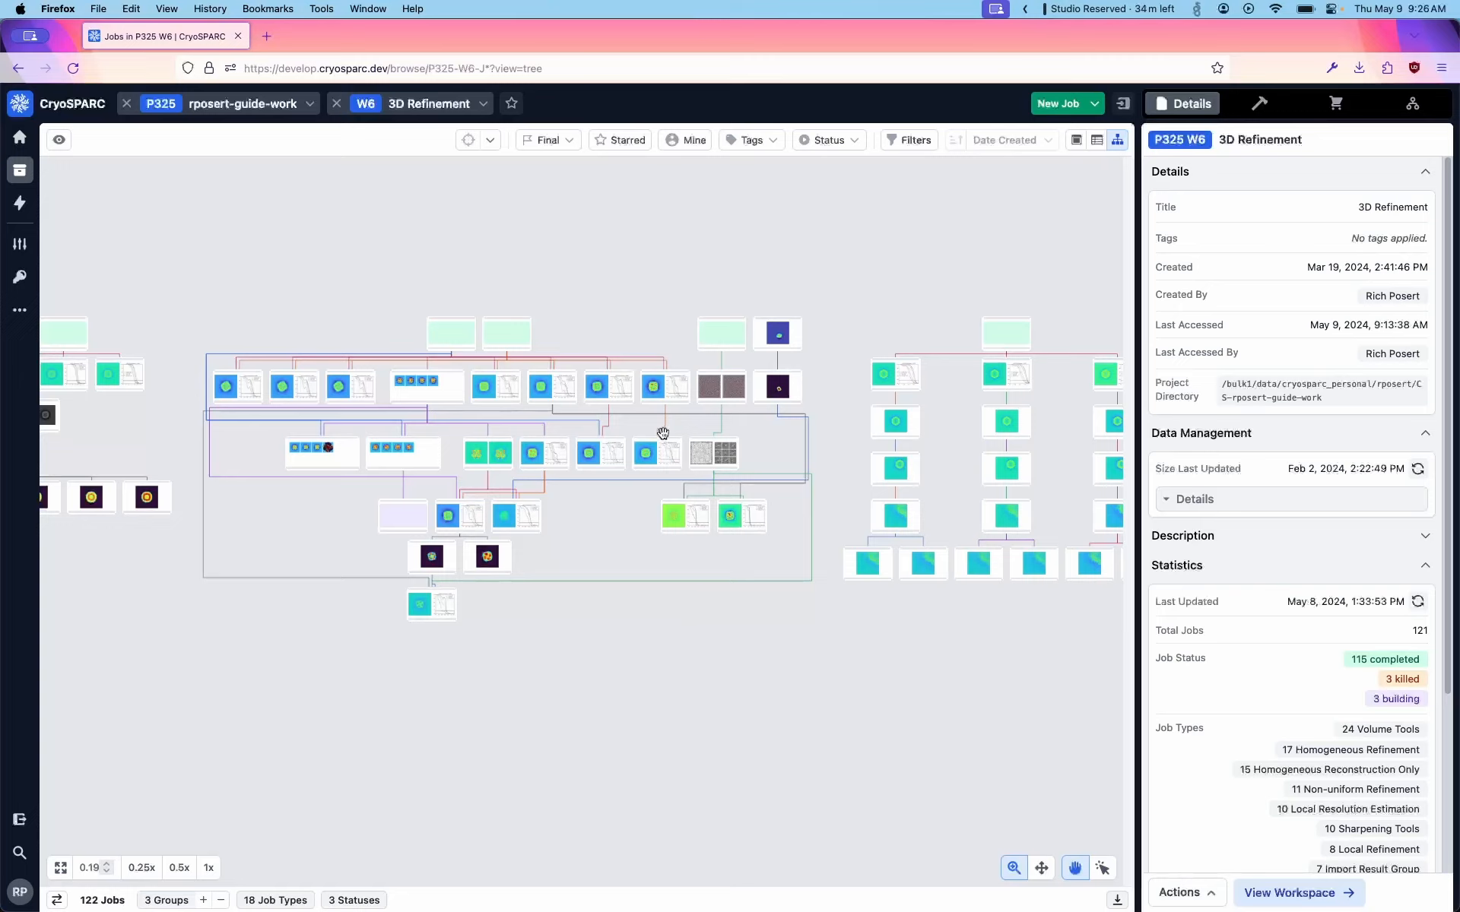
Filter the workspace's job tree by job type so that only Homo Refine jobs are shown.
{"action": "left_click", "coordinate": [907, 142]}
{"action": "left_click", "coordinate": [191, 182]}
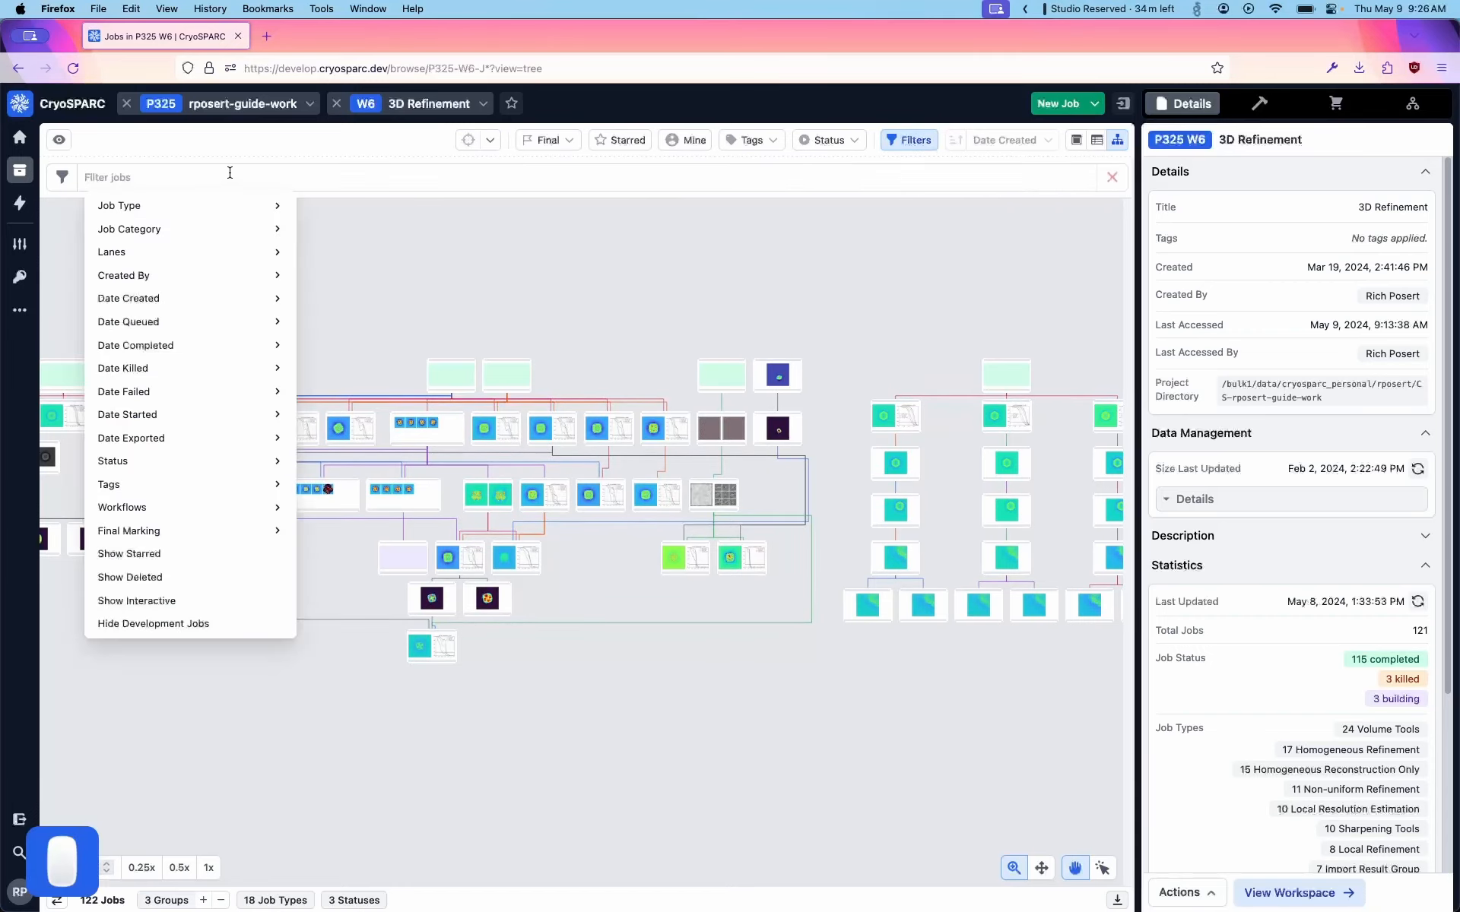
{"action": "mouse_move", "coordinate": [202, 219]}
{"action": "left_click", "coordinate": [382, 214]}
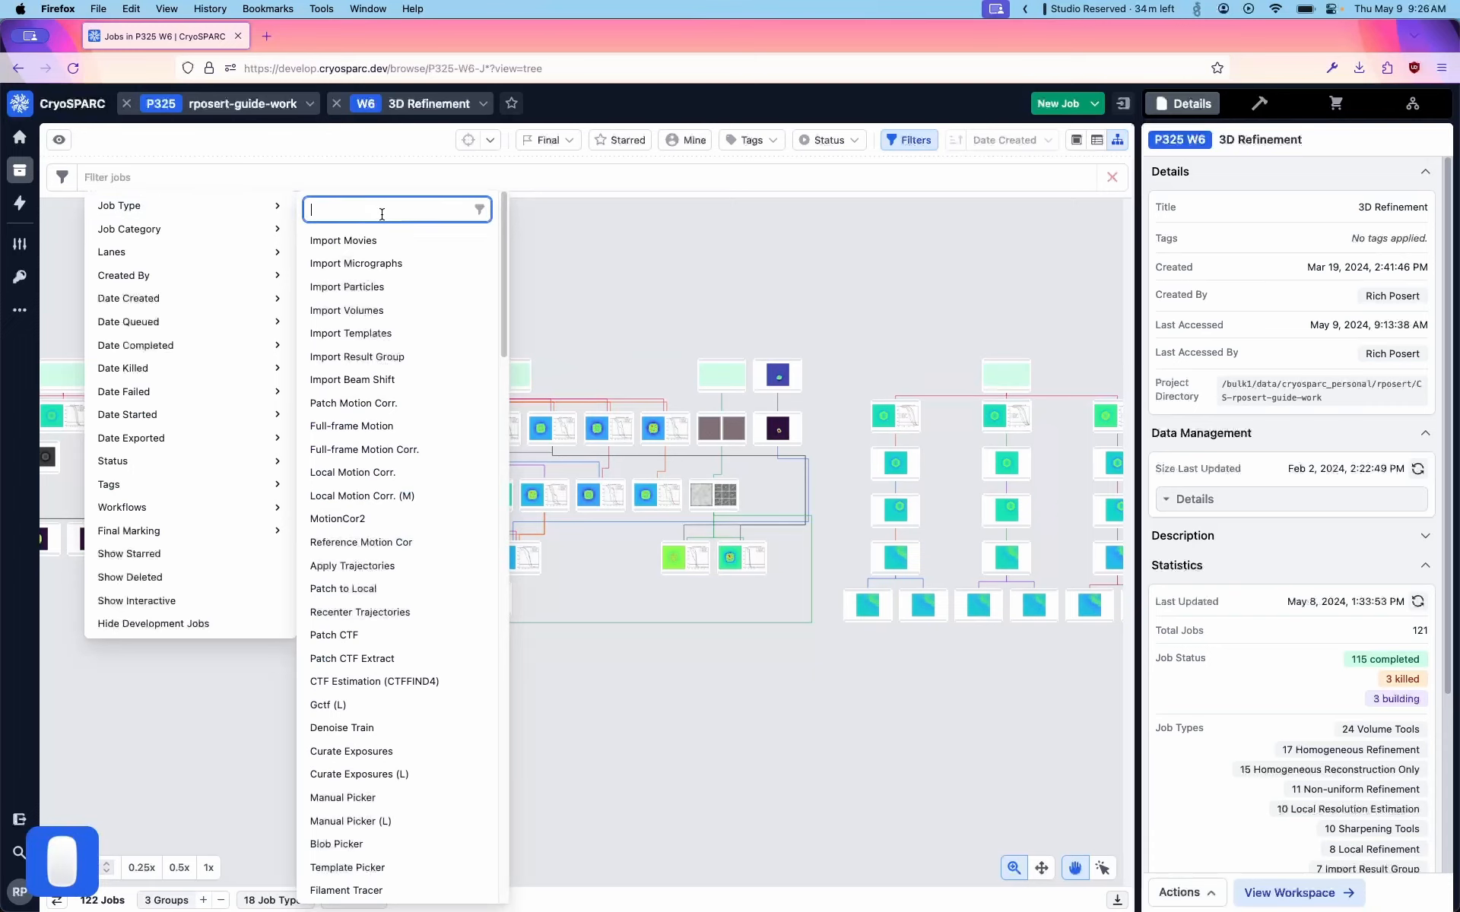
{"action": "type", "text": "Homo"}
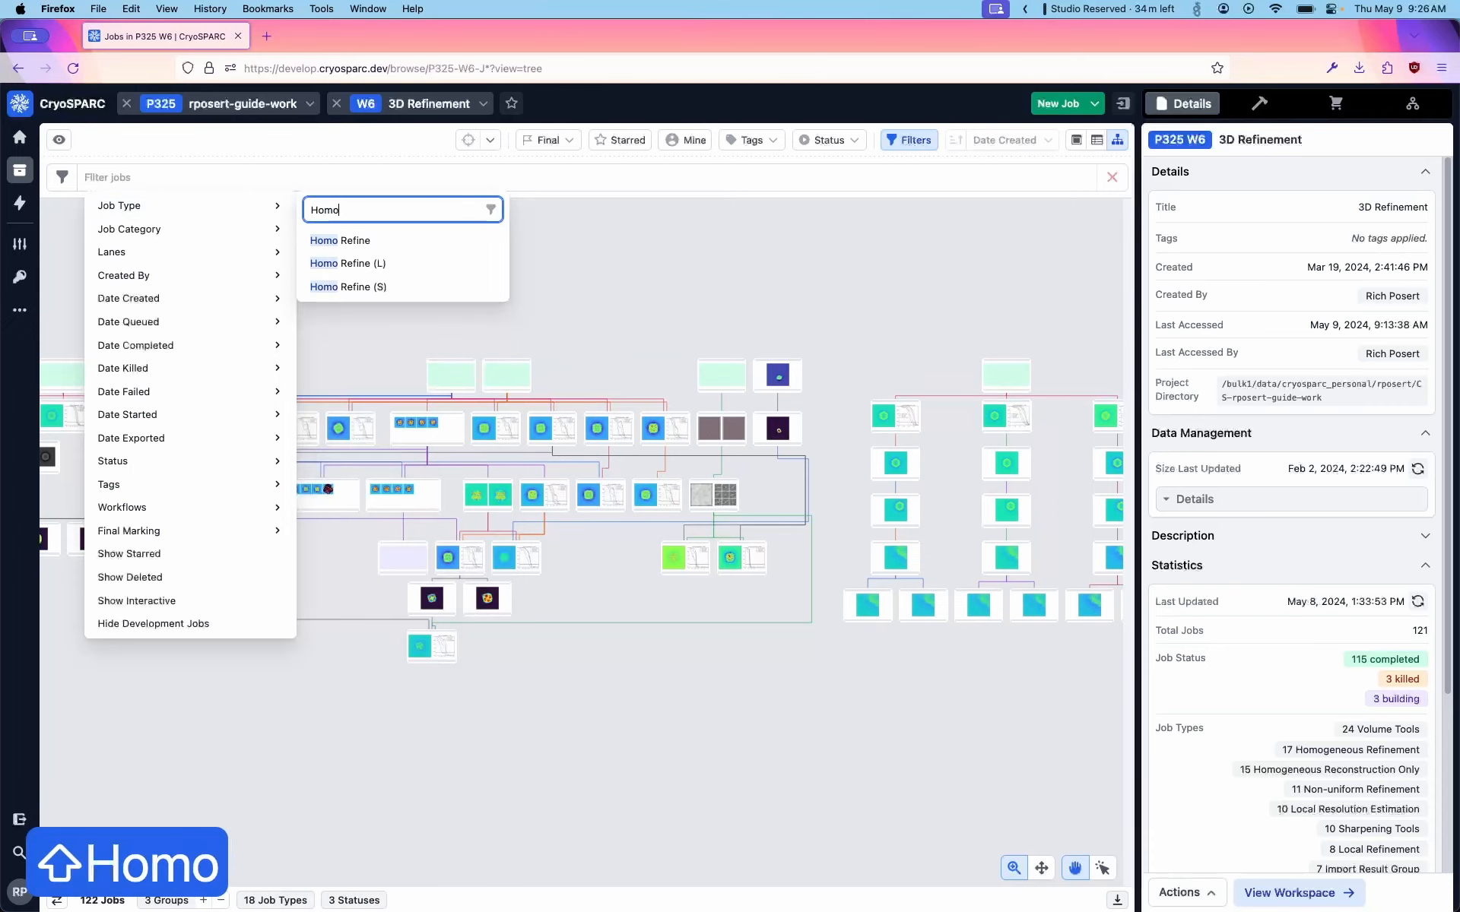
{"action": "key", "text": "Return"}
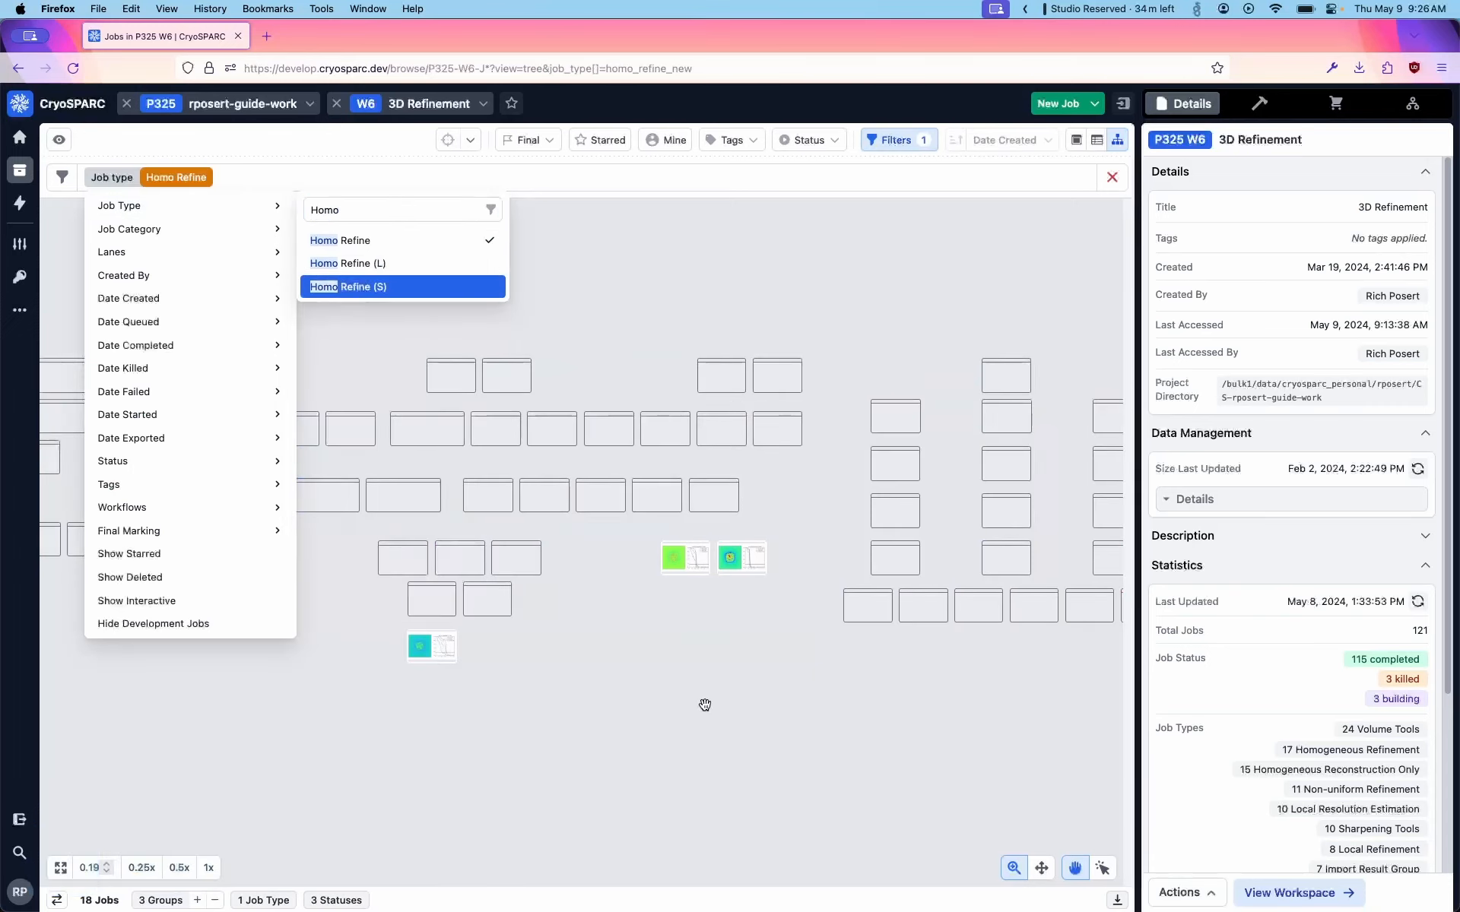
{"action": "left_click", "coordinate": [655, 682]}
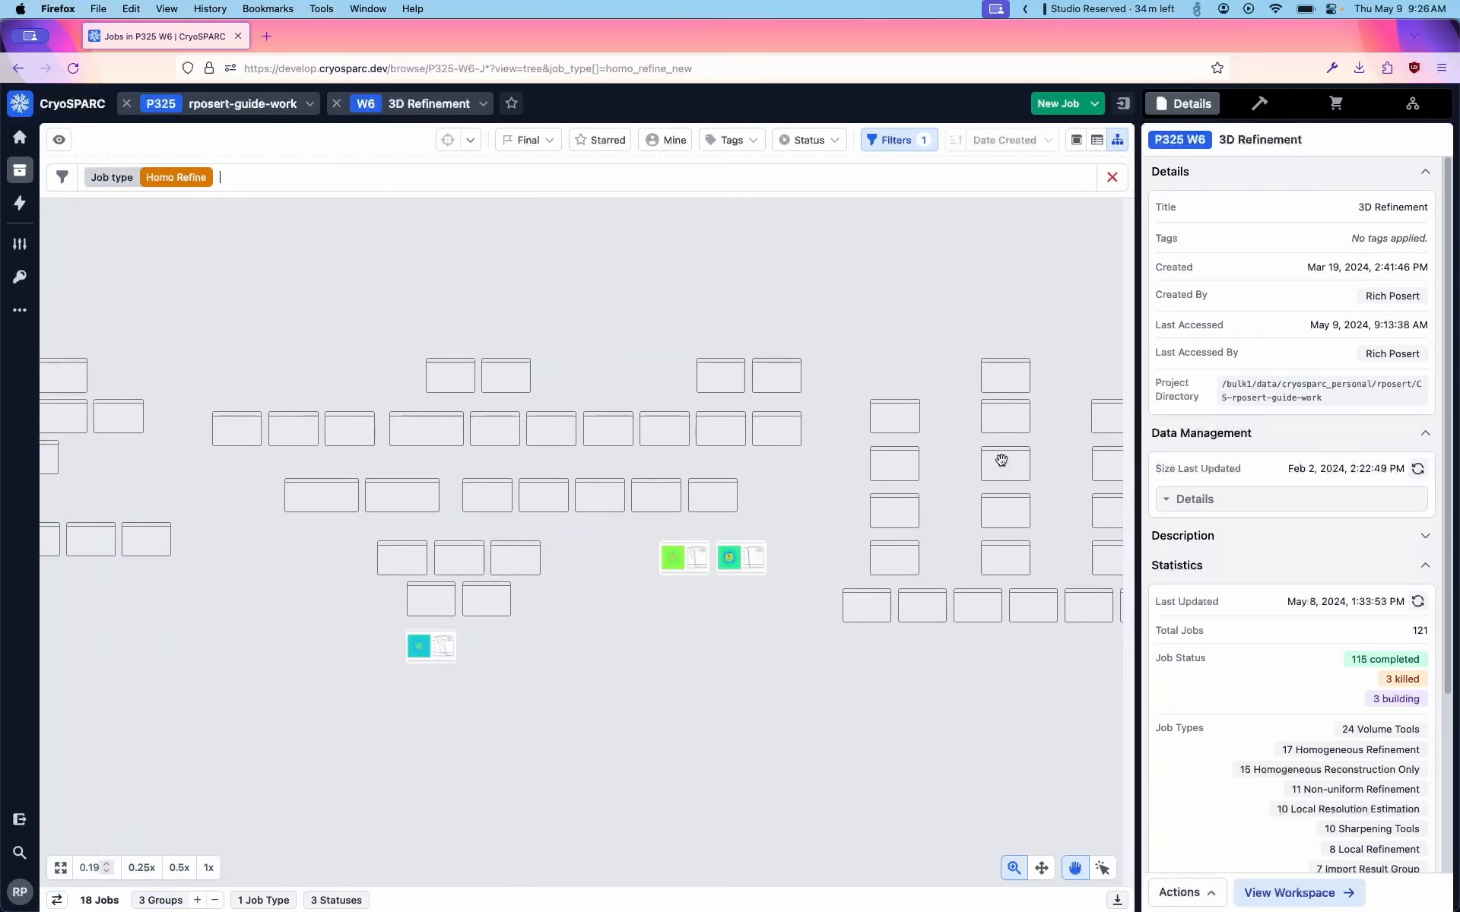
Examine where the filtered Homo Refine jobs sit across the whole job tree.
{"action": "left_click_drag", "start_coordinate": [253, 686], "coordinate": [800, 622]}
{"action": "left_click_drag", "start_coordinate": [685, 619], "coordinate": [636, 470]}
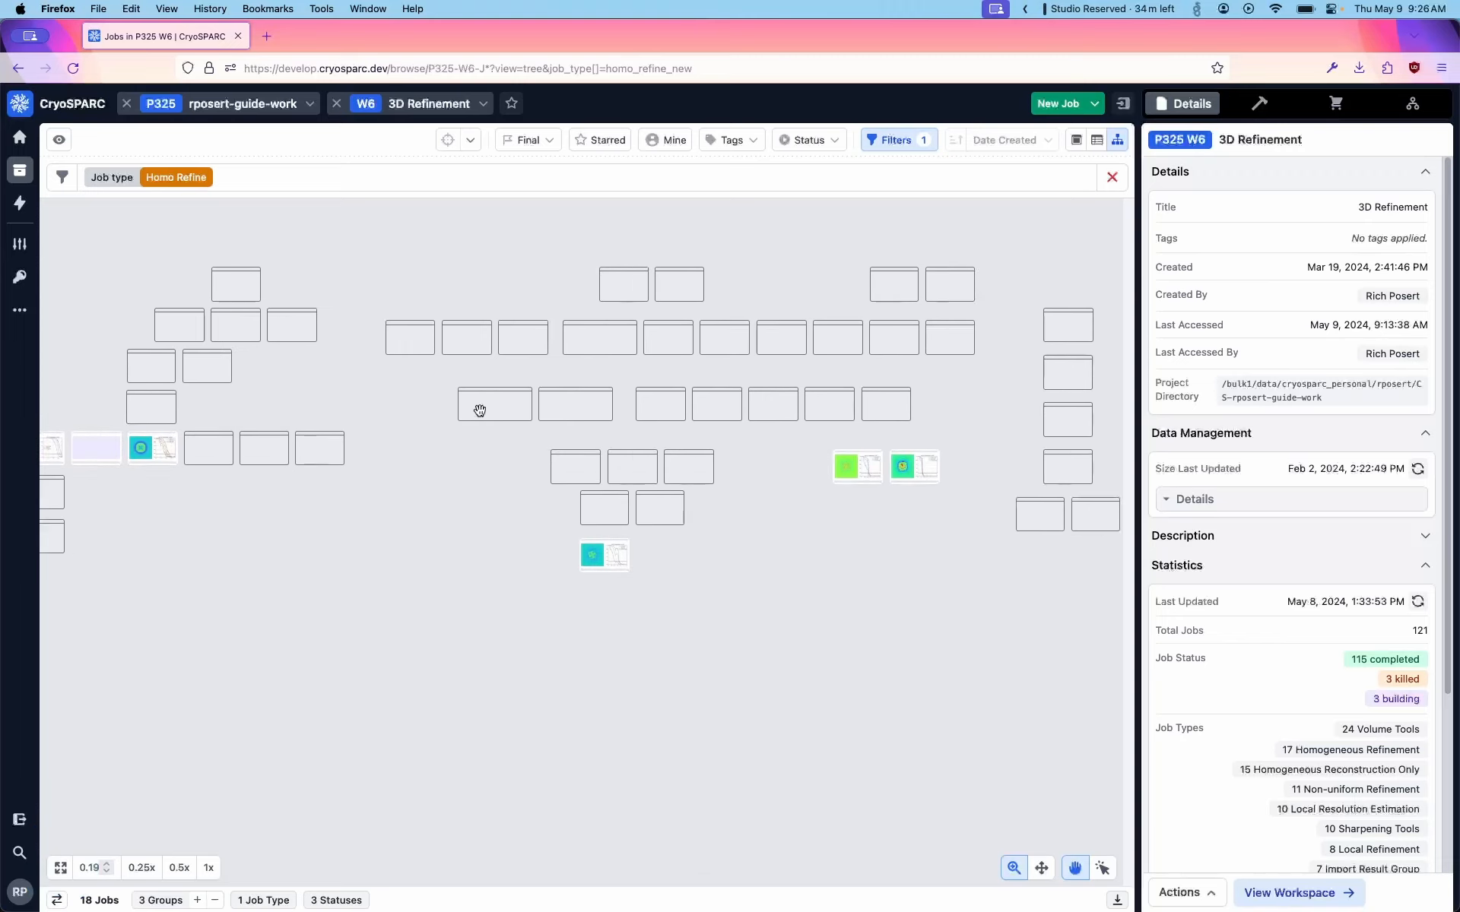
{"action": "scroll", "coordinate": [608, 569], "scroll_direction": "up", "scroll_amount": 5}
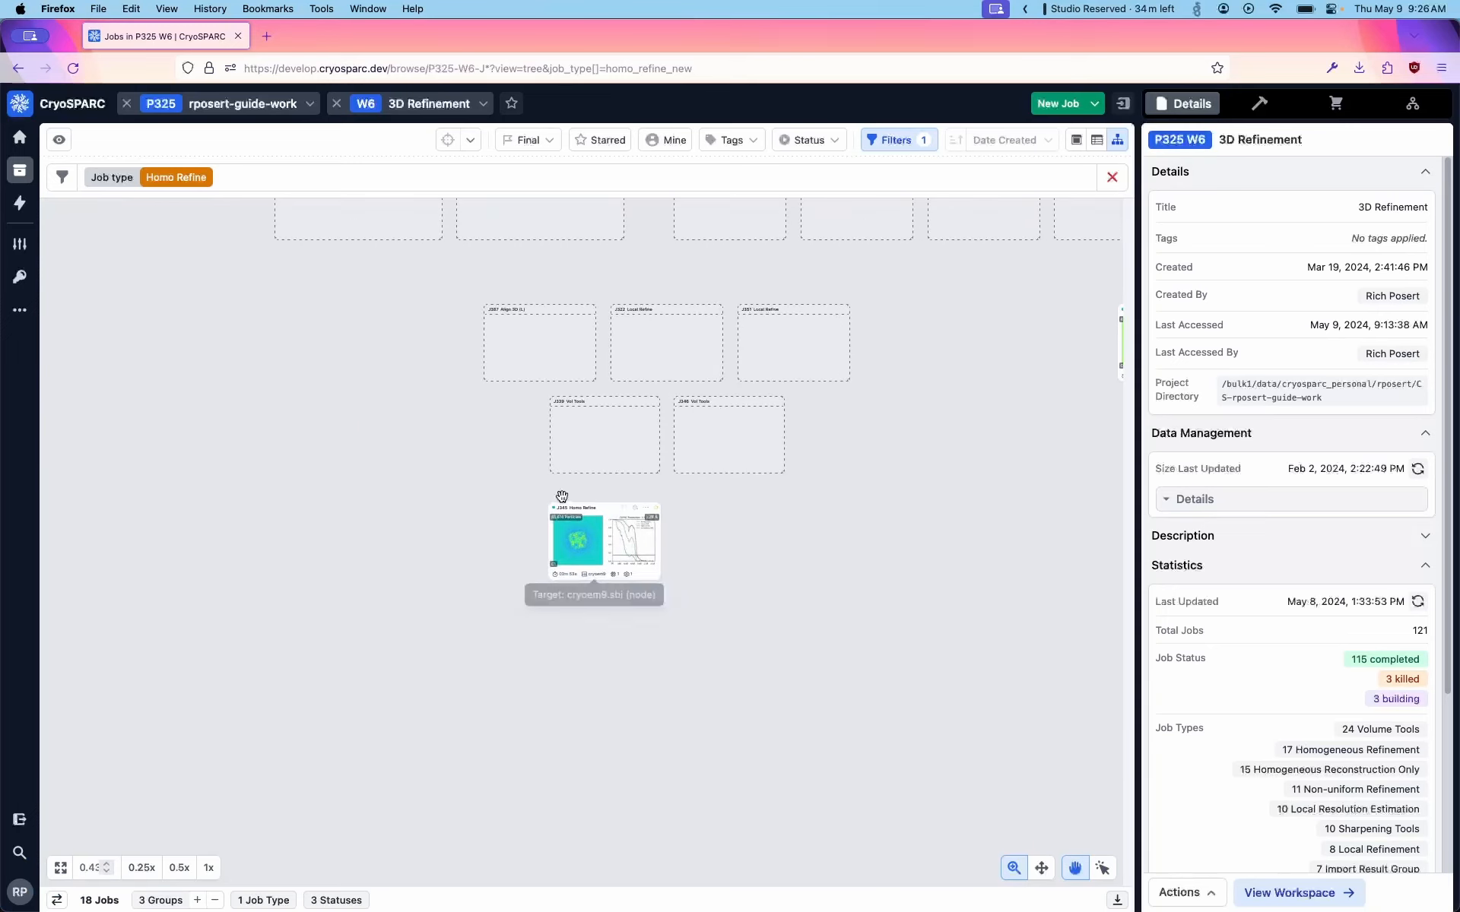
{"action": "scroll", "coordinate": [842, 485], "scroll_direction": "down", "scroll_amount": 5}
{"action": "left_click_drag", "start_coordinate": [887, 502], "coordinate": [234, 669]}
{"action": "scroll", "coordinate": [374, 636], "scroll_direction": "down", "scroll_amount": 3}
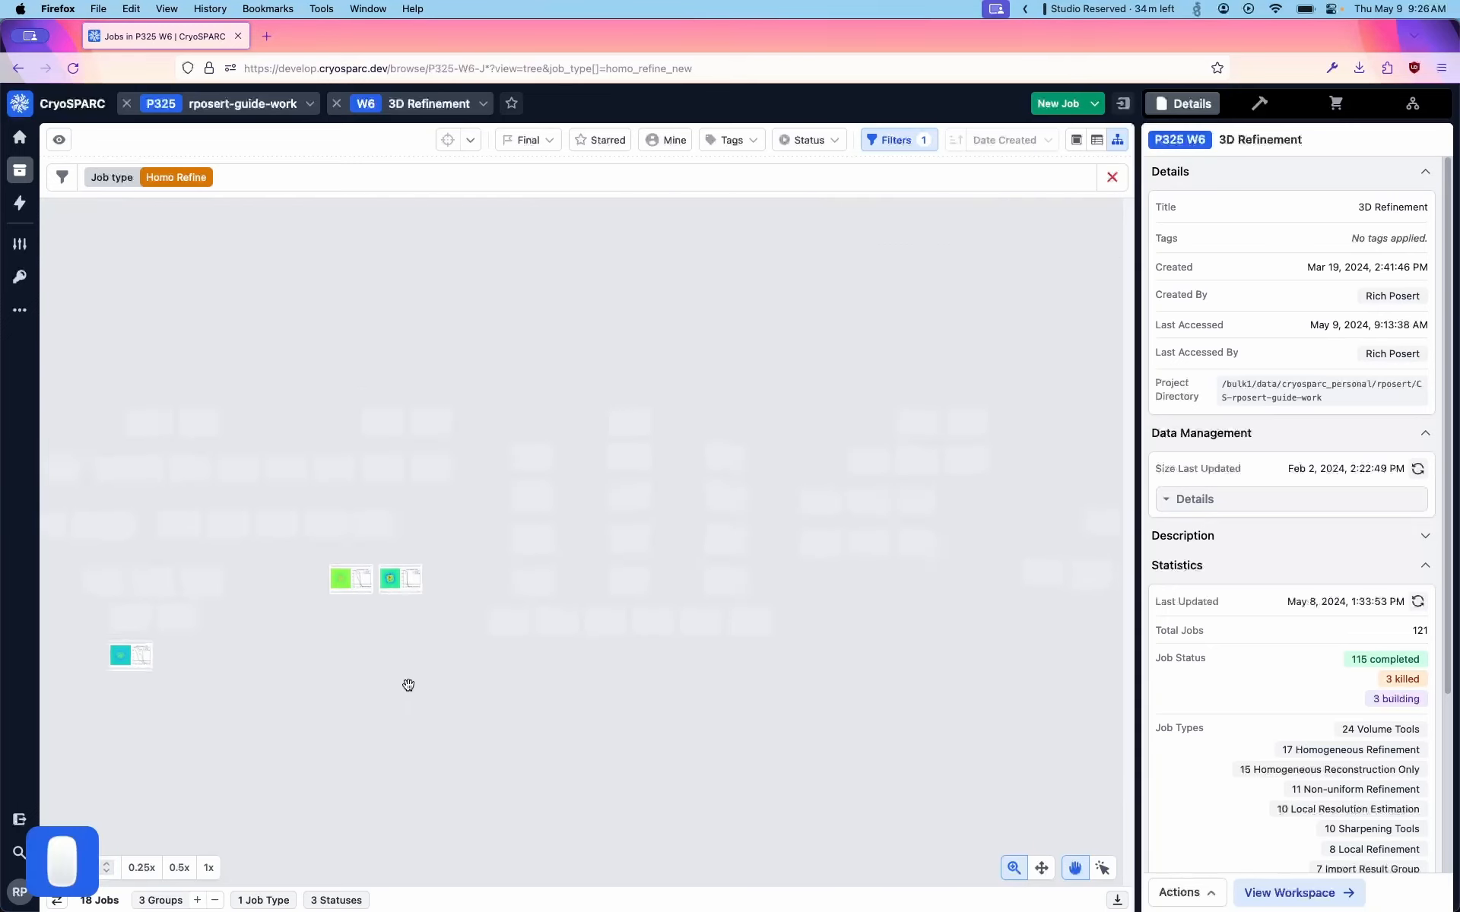
{"action": "left_click_drag", "start_coordinate": [279, 729], "coordinate": [887, 625]}
{"action": "scroll", "coordinate": [481, 658], "scroll_direction": "left", "scroll_amount": 8}
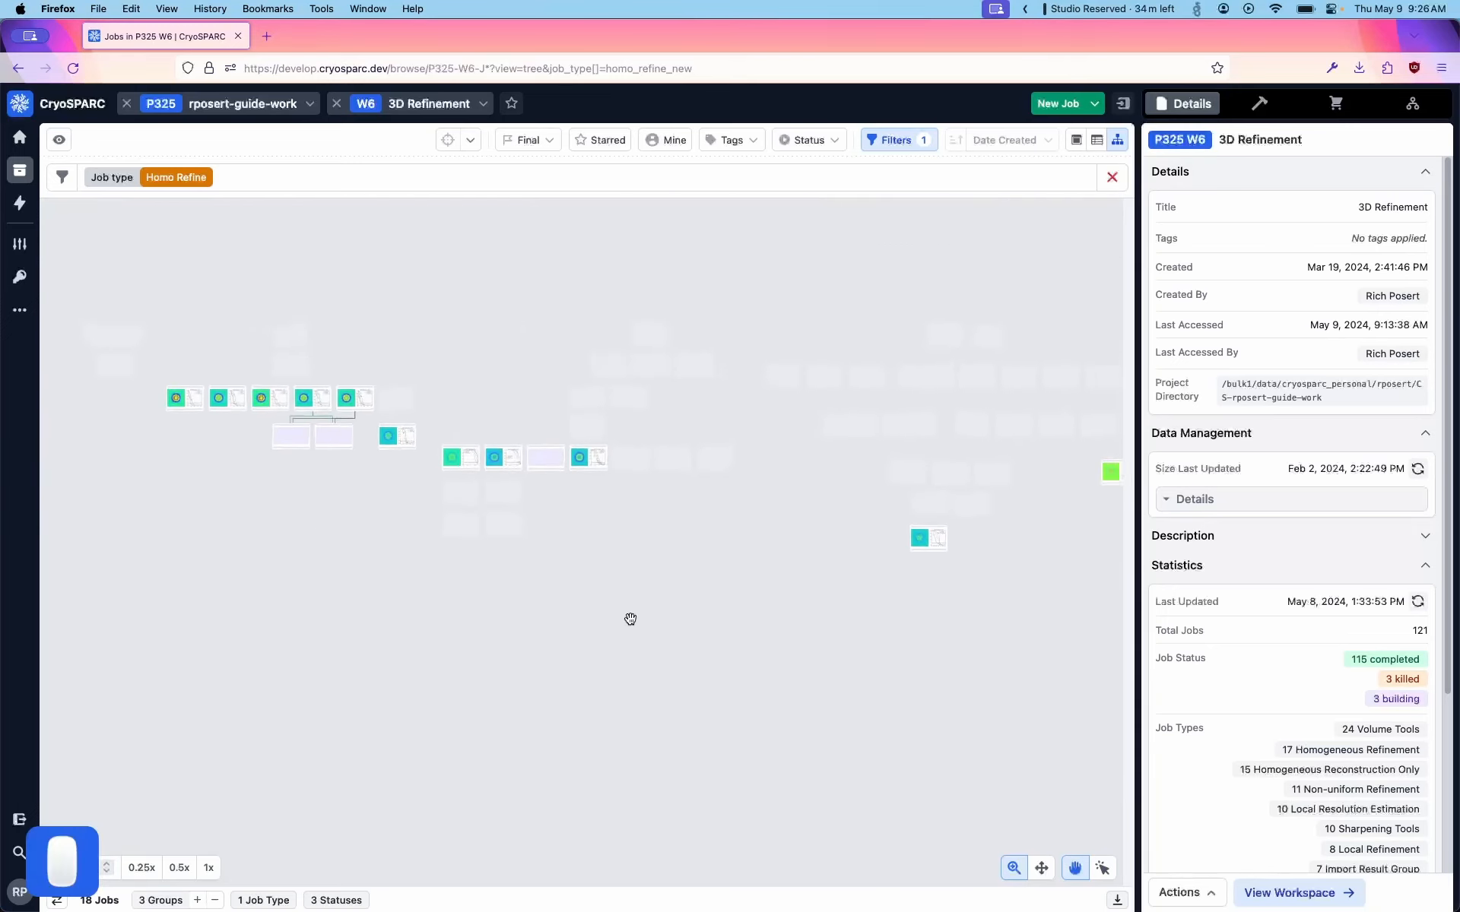
{"action": "scroll", "coordinate": [577, 643], "scroll_direction": "left", "scroll_amount": 3}
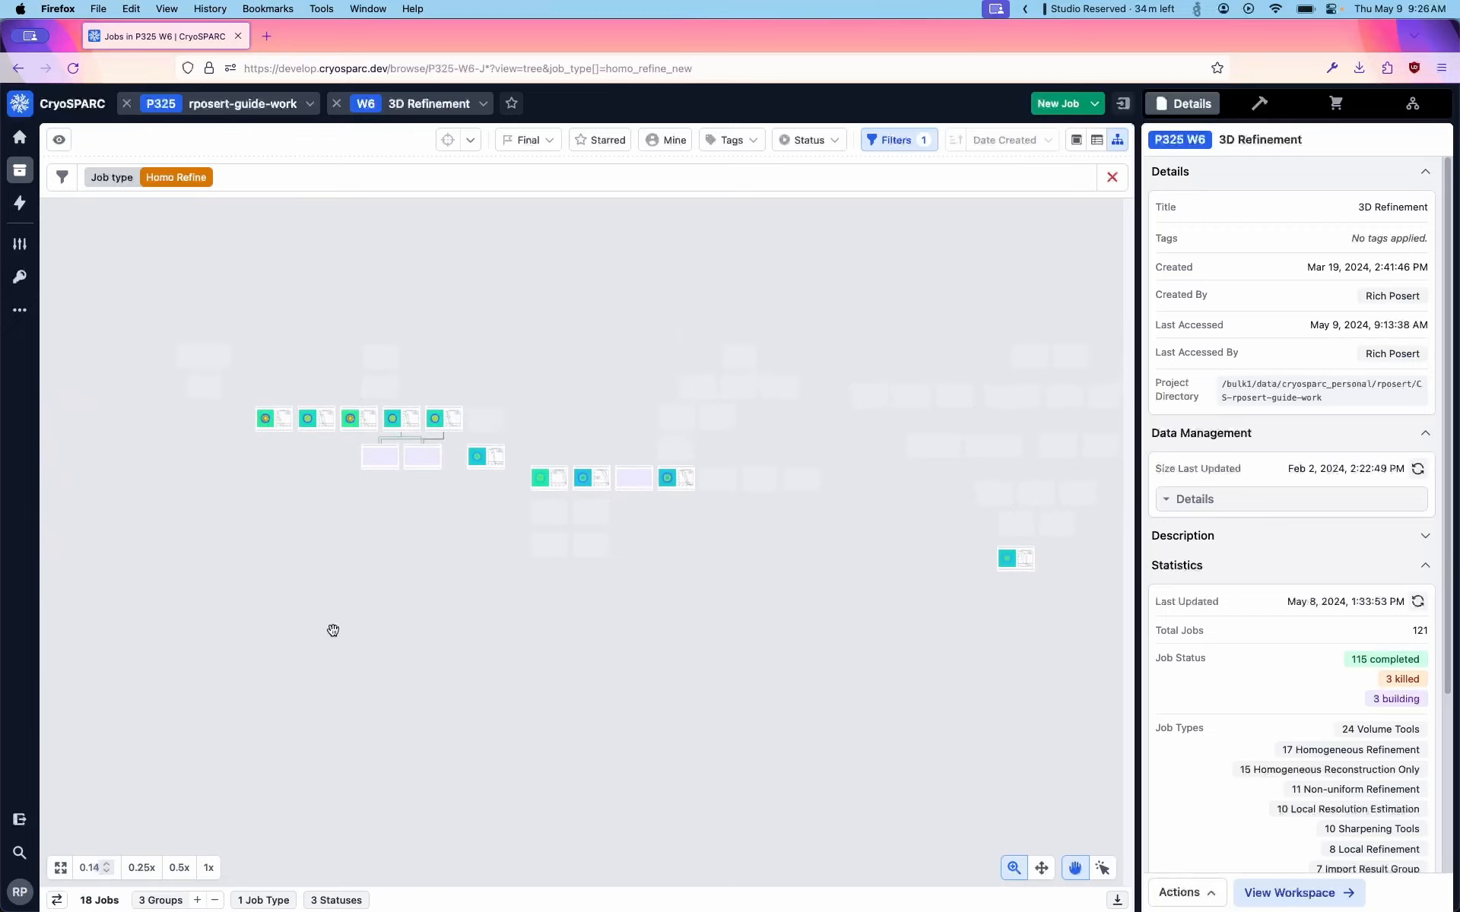
{"action": "left_click_drag", "start_coordinate": [913, 701], "coordinate": [287, 714]}
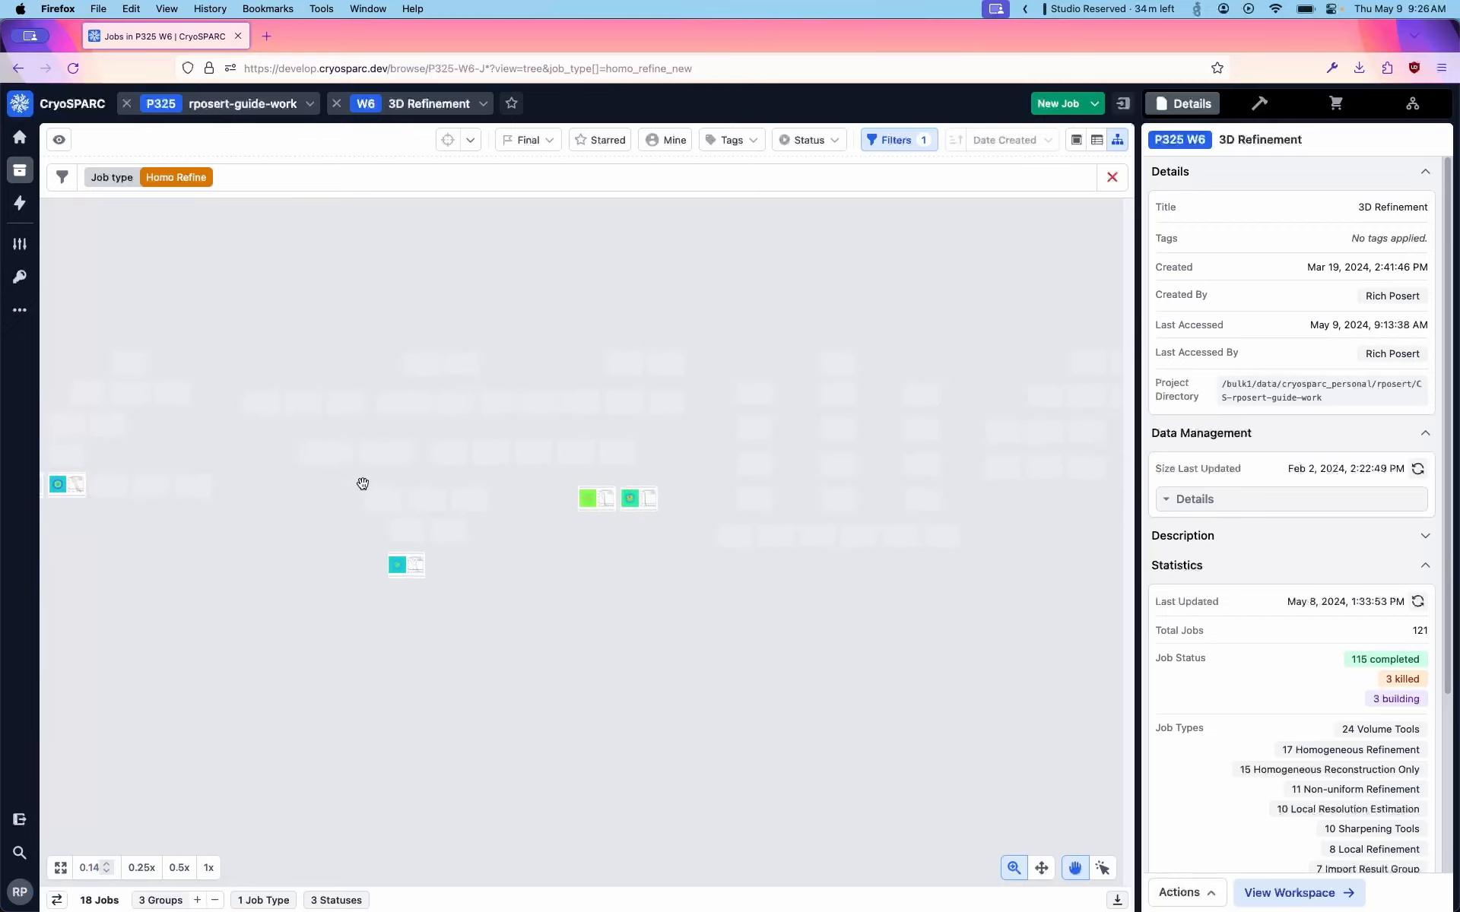
{"action": "scroll", "coordinate": [456, 612], "scroll_direction": "up", "scroll_amount": 3}
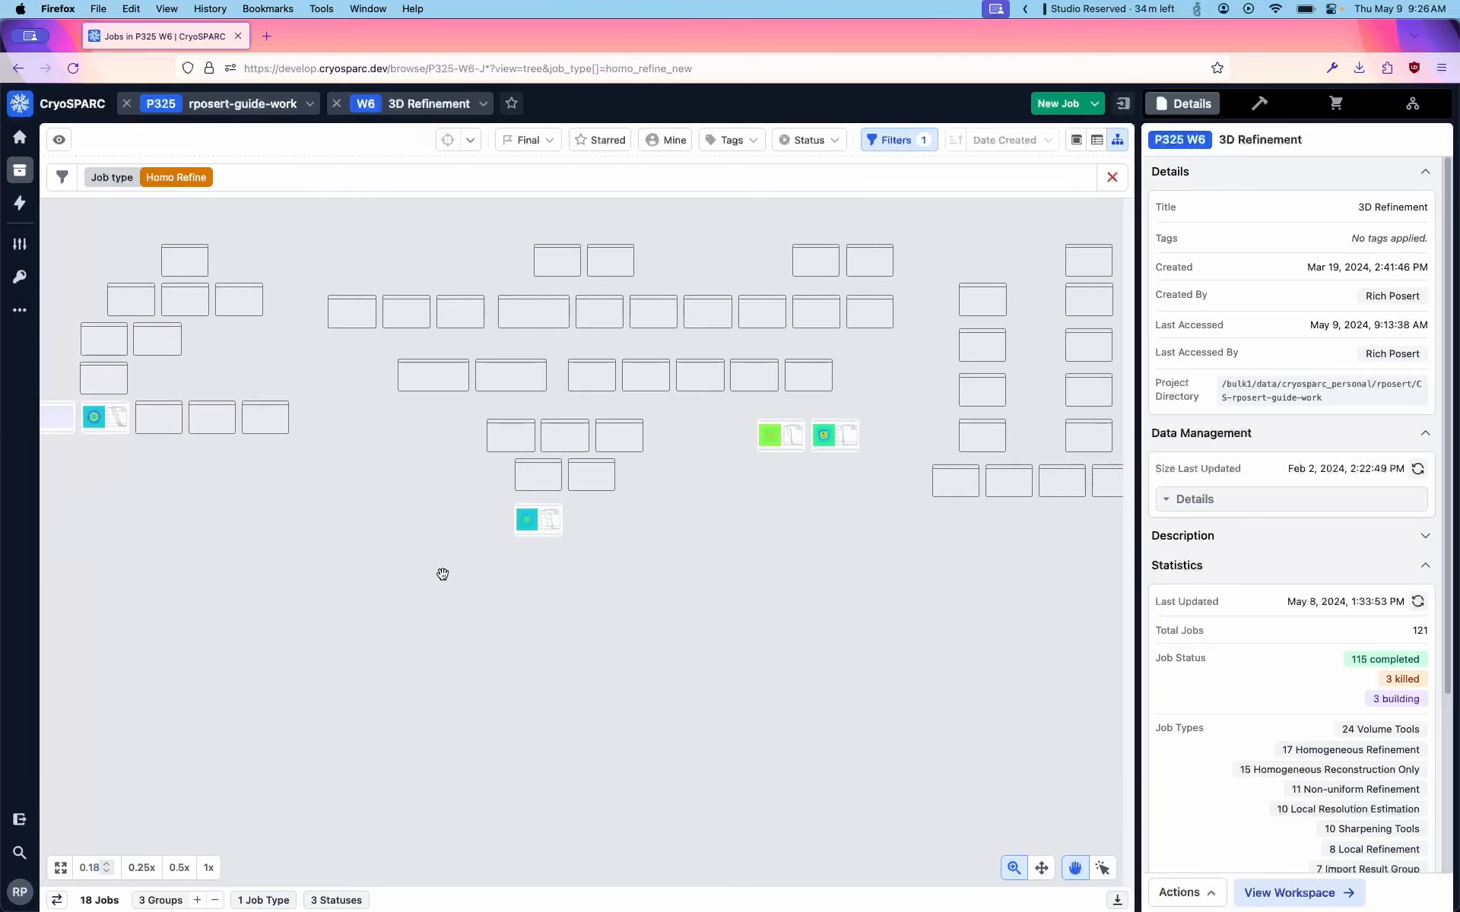
Look through the other available filter categories and remove the Job type filter.
{"action": "left_click", "coordinate": [340, 168]}
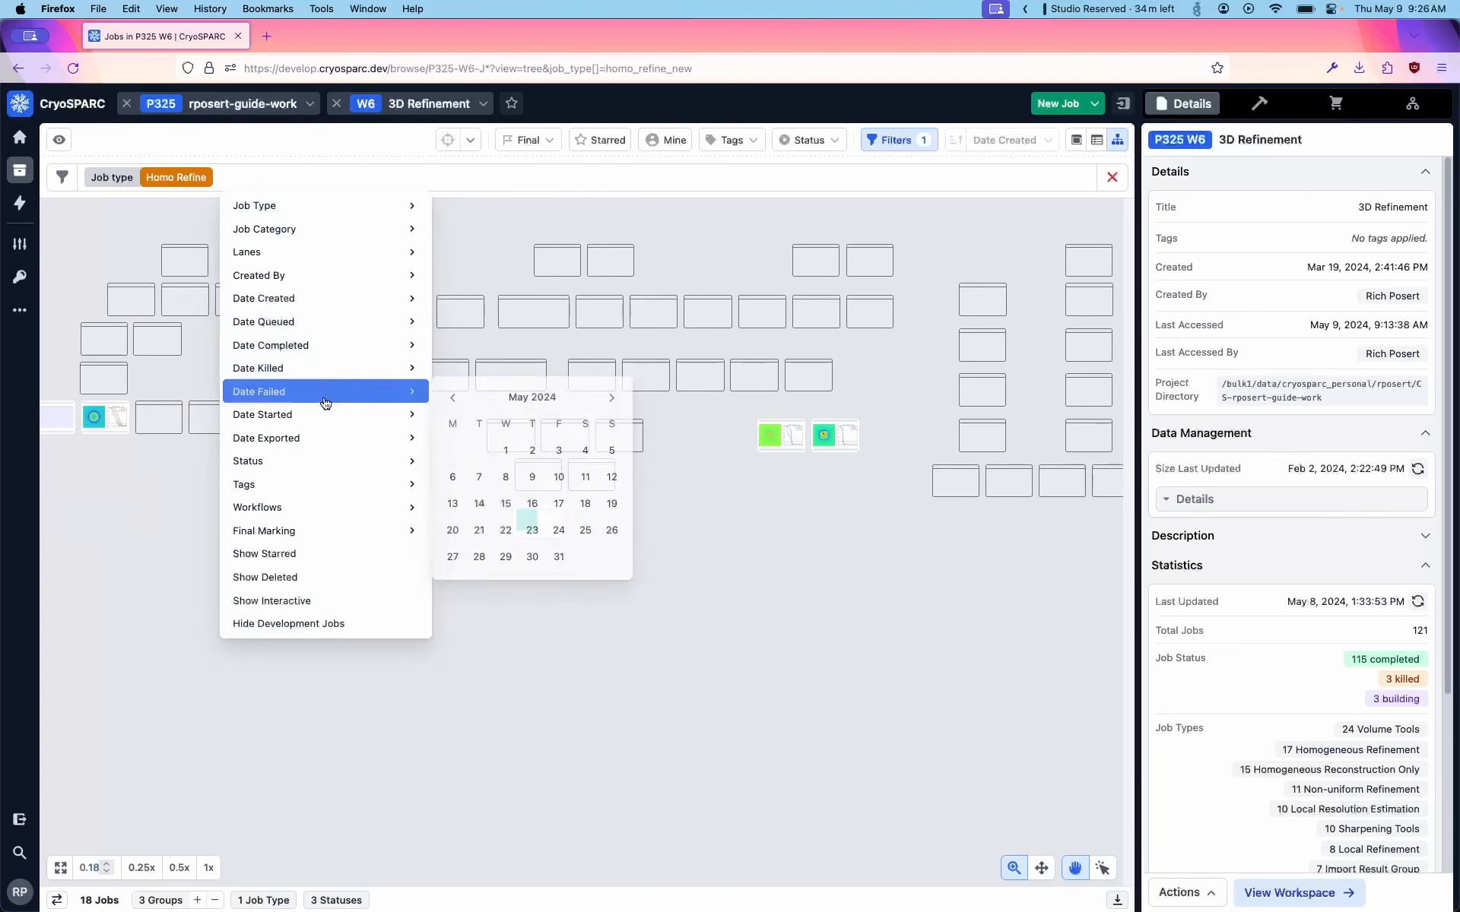
{"action": "mouse_move", "coordinate": [294, 485]}
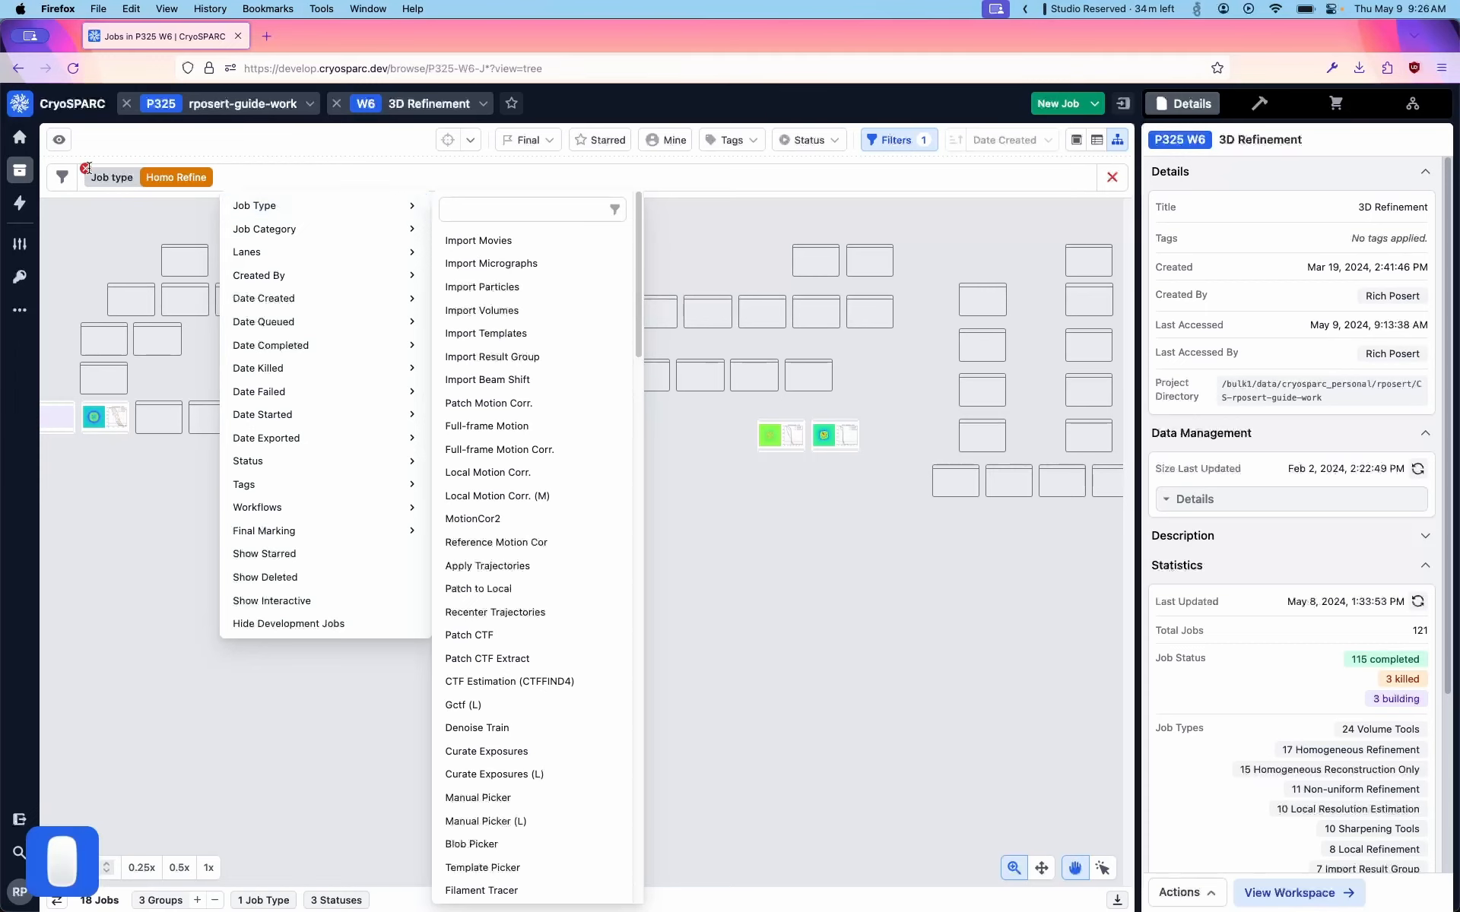
{"action": "left_click", "coordinate": [85, 168]}
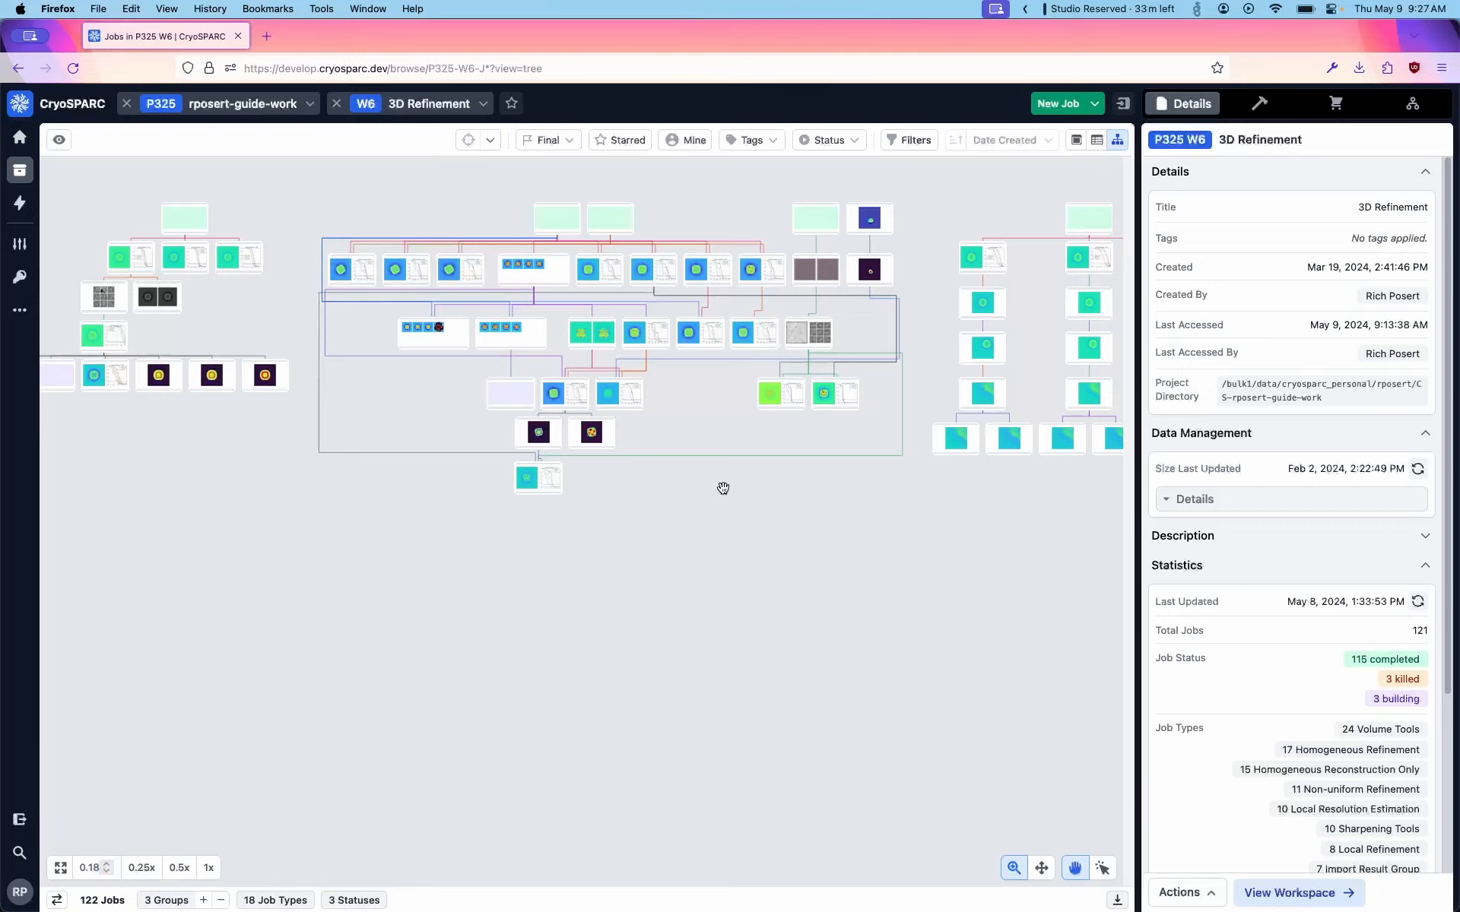
Locate the Homo Refine jobs beneath the J116 Reconstruct Only job and select J287.
{"action": "scroll", "coordinate": [674, 426], "scroll_direction": "up", "scroll_amount": 5}
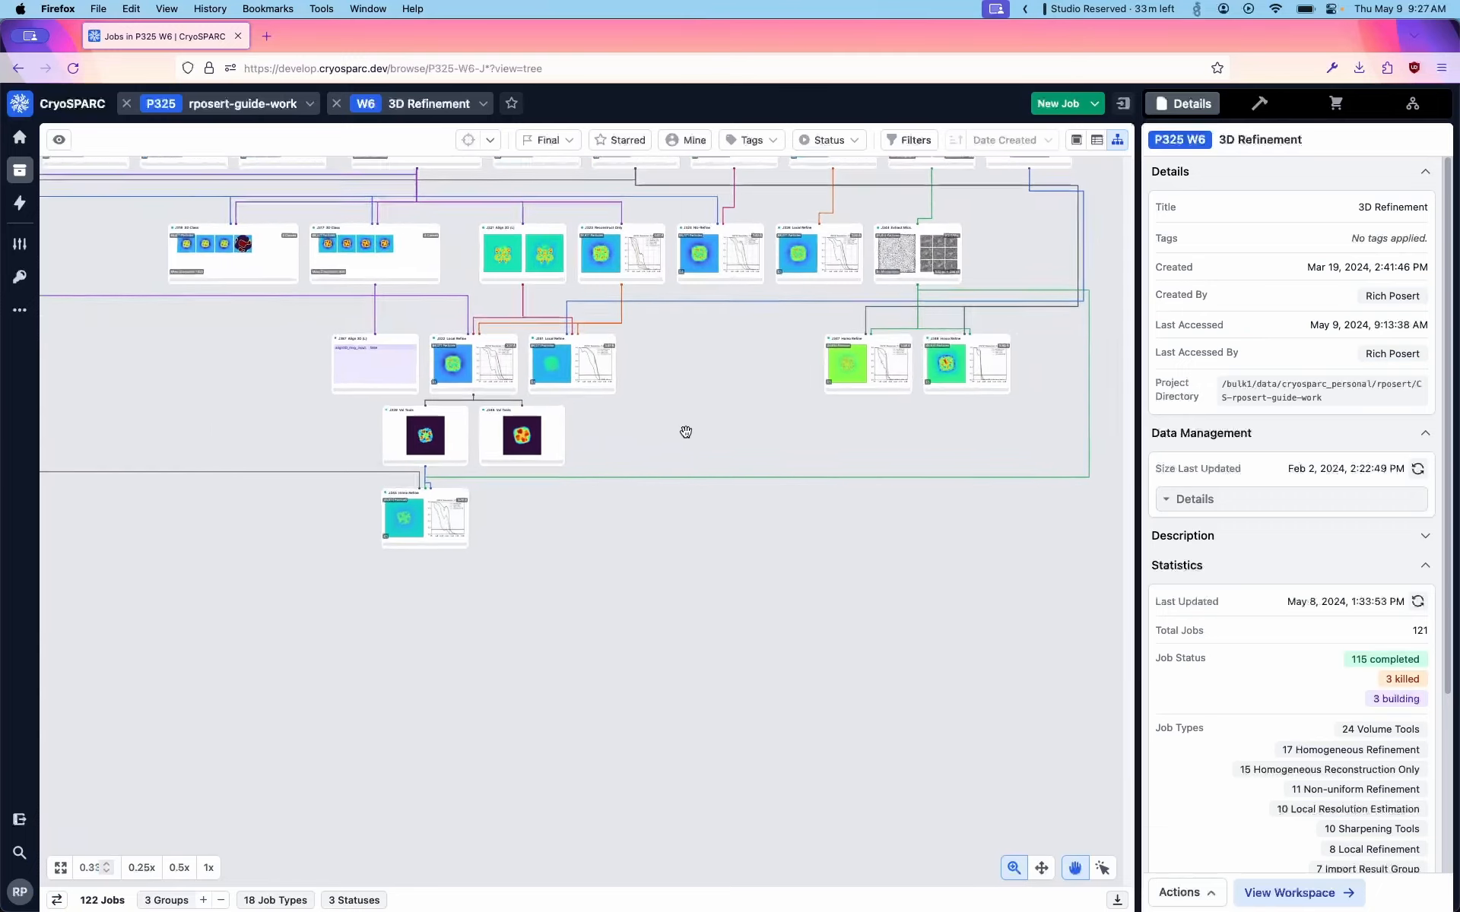
{"action": "left_click_drag", "start_coordinate": [410, 574], "coordinate": [730, 560]}
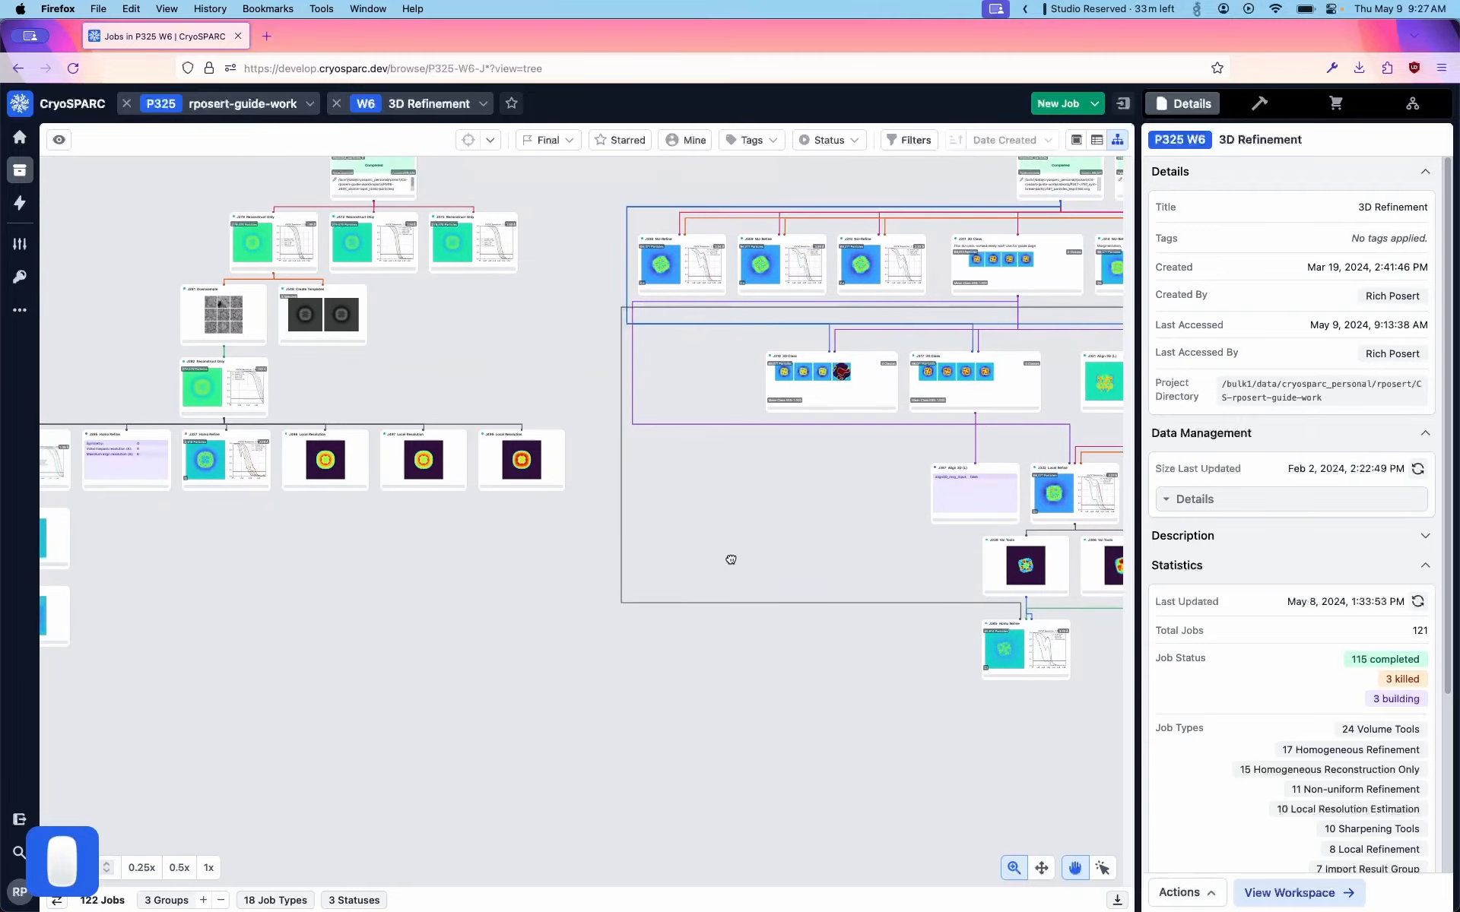
{"action": "left_click_drag", "start_coordinate": [388, 554], "coordinate": [552, 526]}
{"action": "left_click_drag", "start_coordinate": [314, 503], "coordinate": [613, 548]}
{"action": "scroll", "coordinate": [386, 512], "scroll_direction": "up", "scroll_amount": 5}
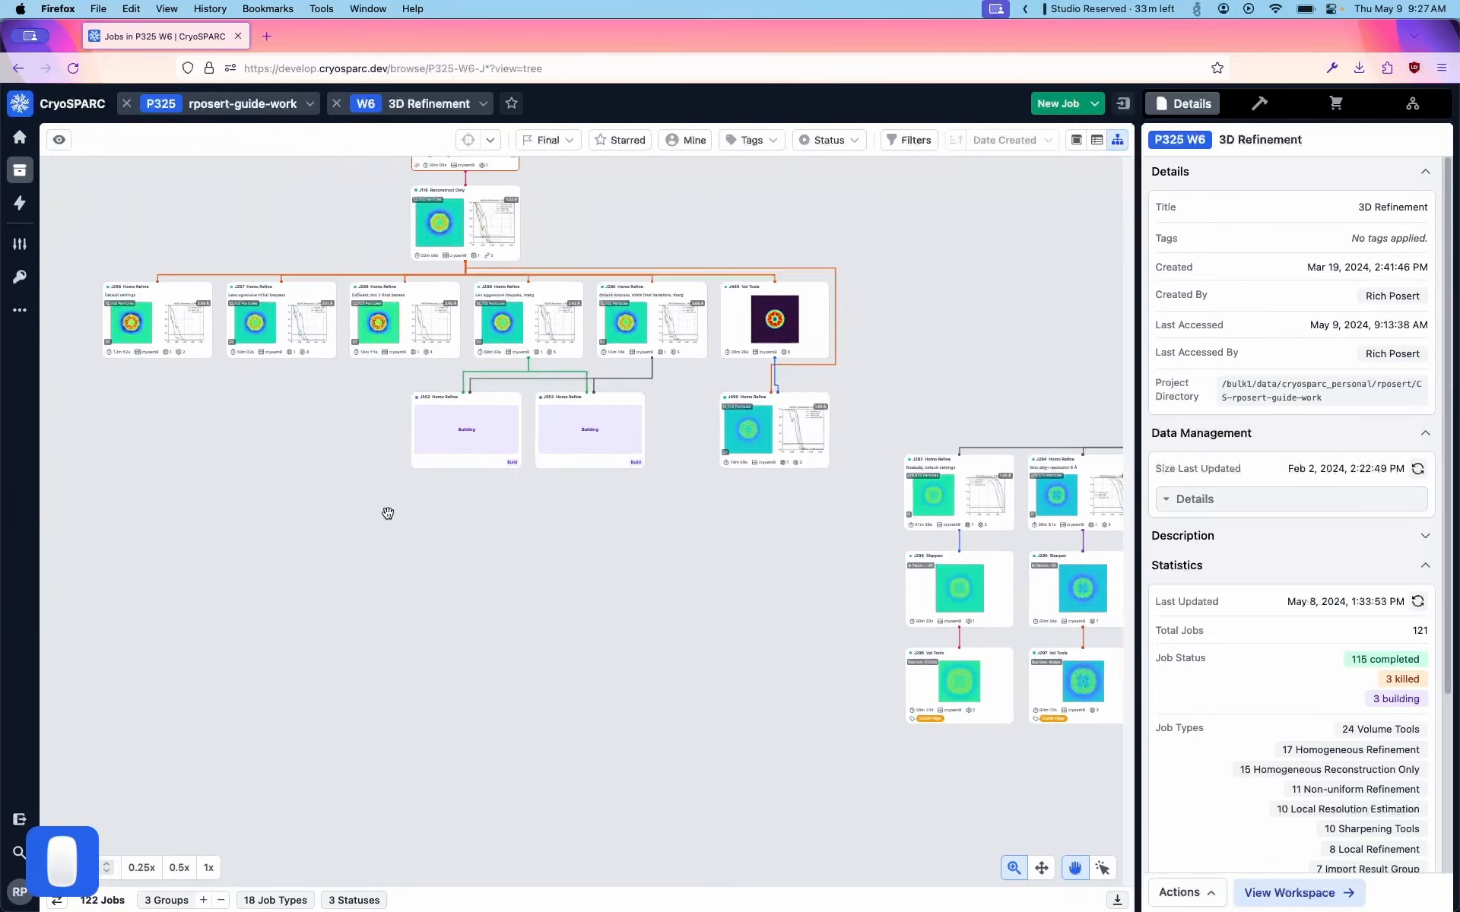
{"action": "left_click_drag", "start_coordinate": [303, 495], "coordinate": [531, 589]}
{"action": "left_click_drag", "start_coordinate": [476, 479], "coordinate": [541, 507]}
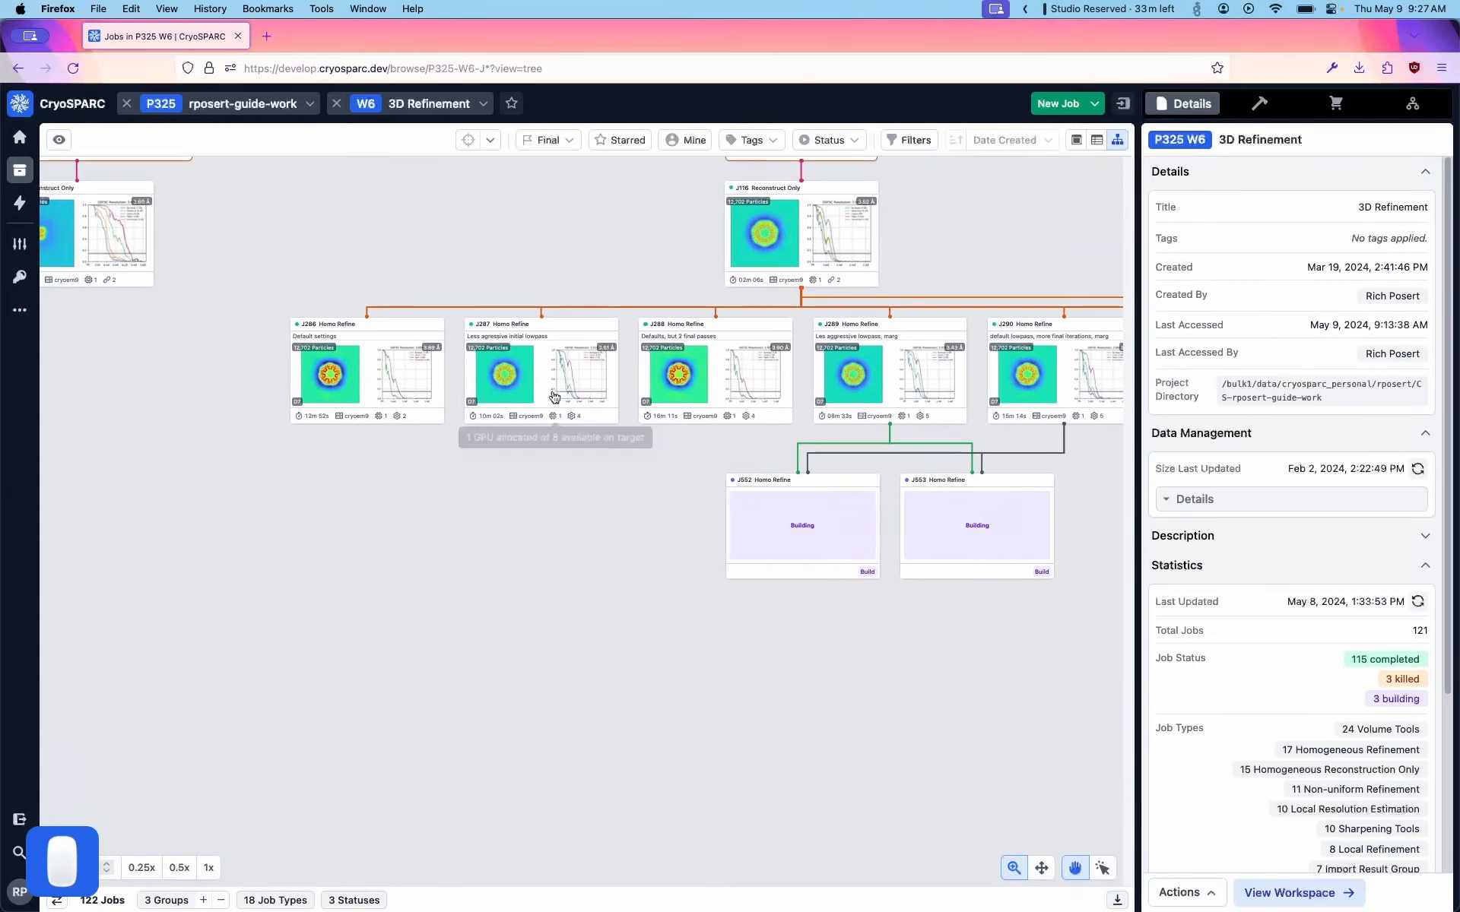
{"action": "left_click", "coordinate": [539, 390]}
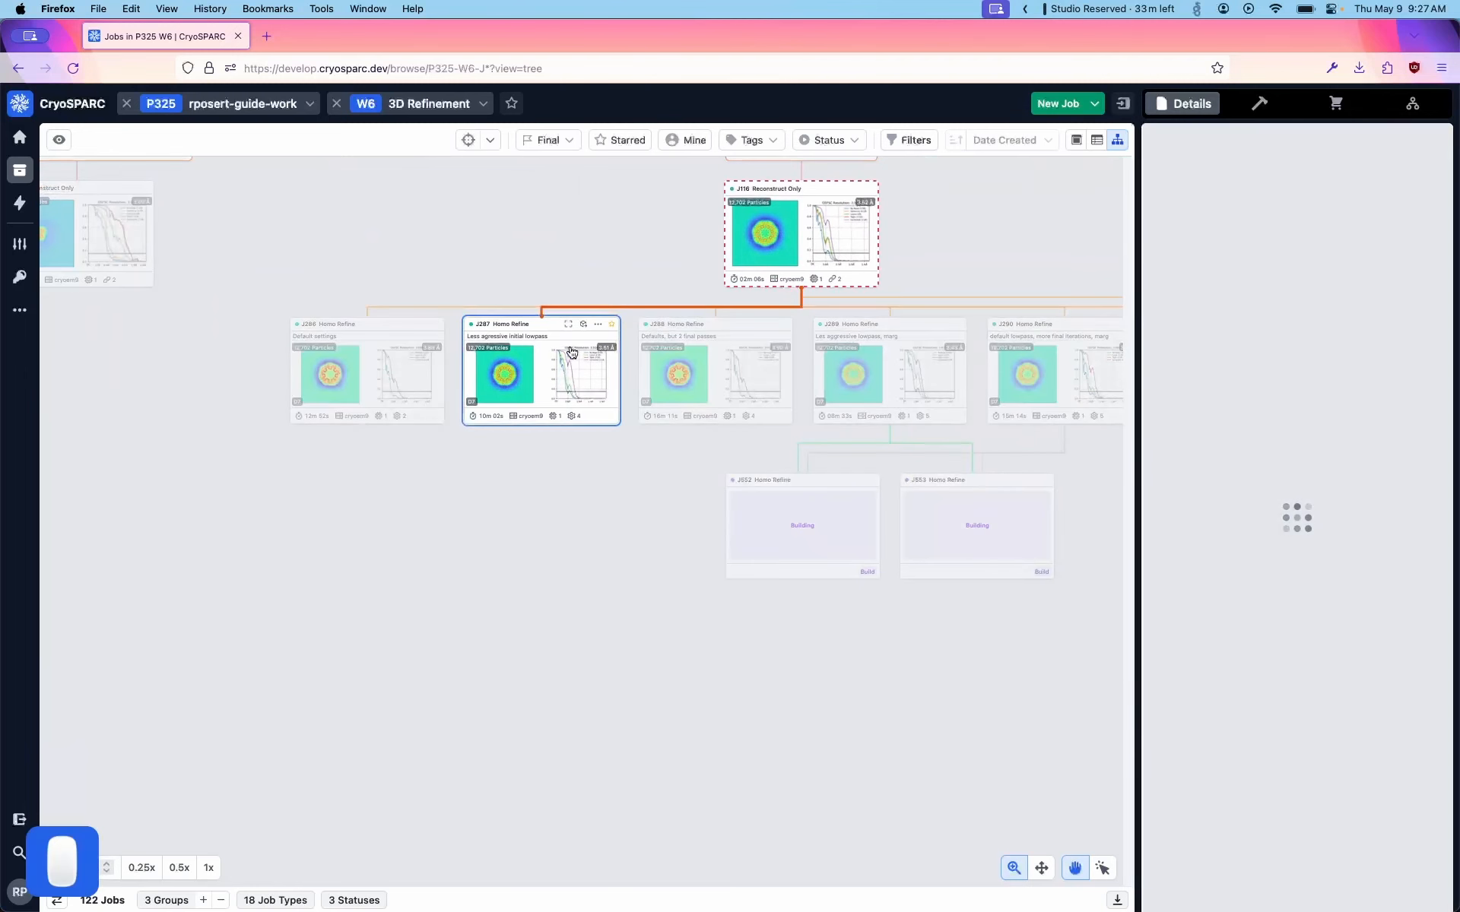
Find Homogeneous Refinement in the job builder and create a new job of that type in the workspace.
{"action": "left_click", "coordinate": [1274, 110]}
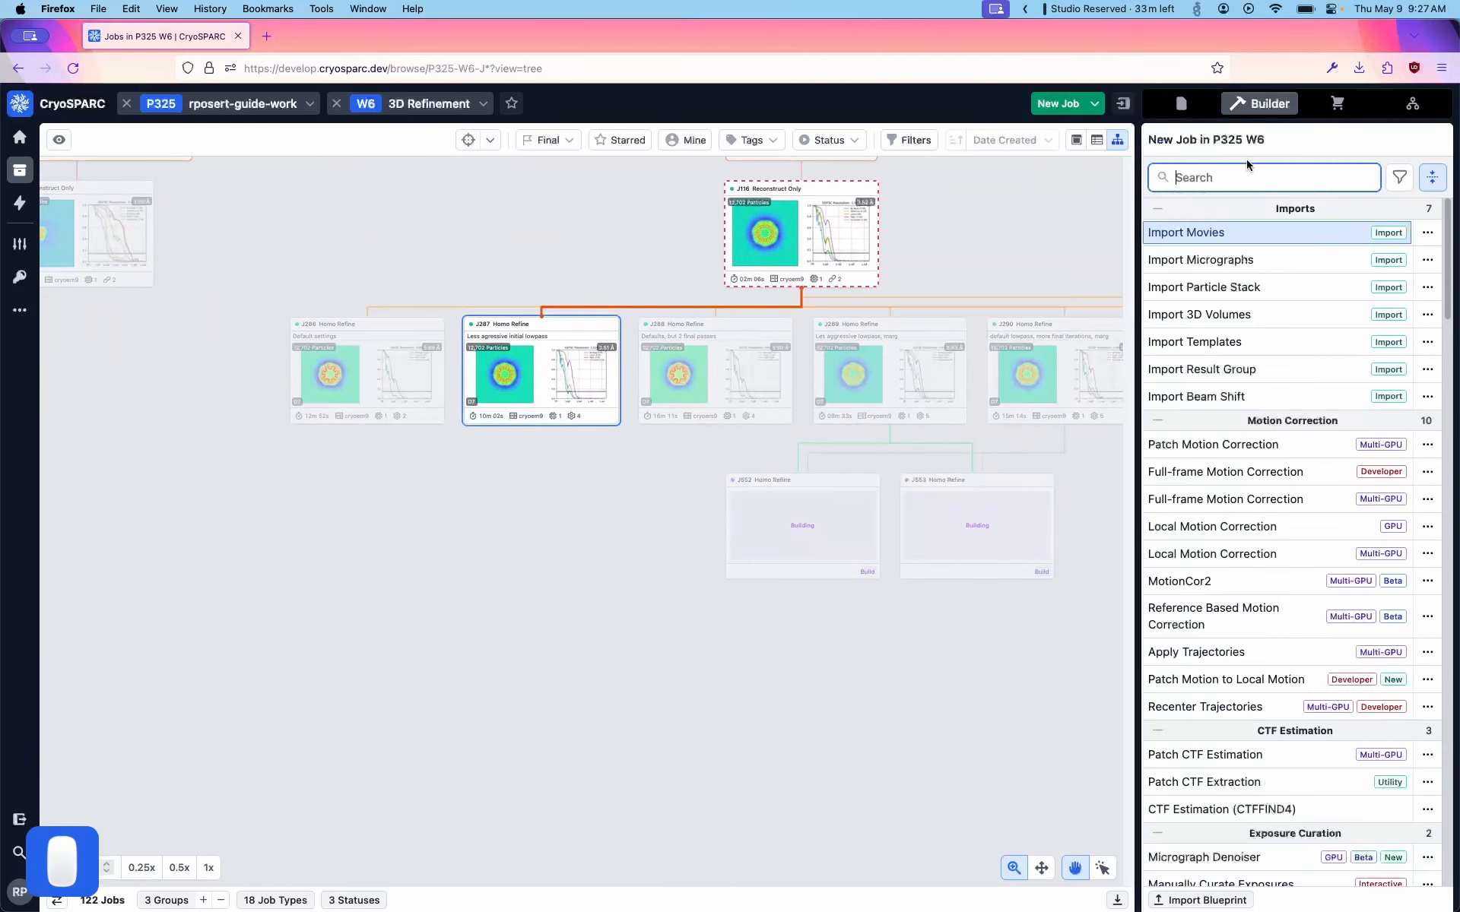
{"action": "type", "text": "homo"}
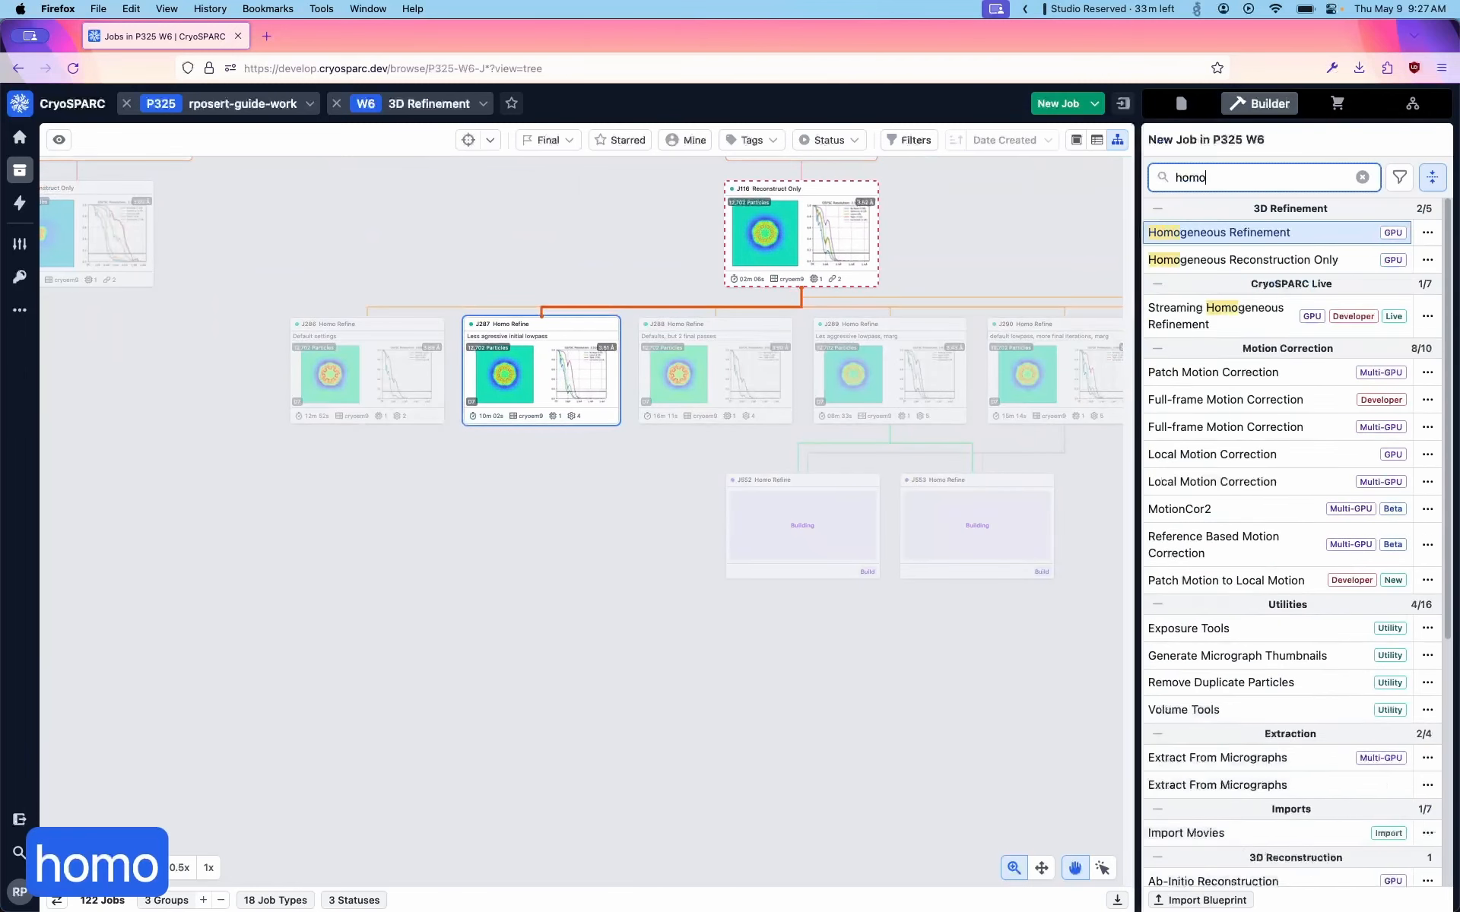
{"action": "left_click", "coordinate": [1232, 234]}
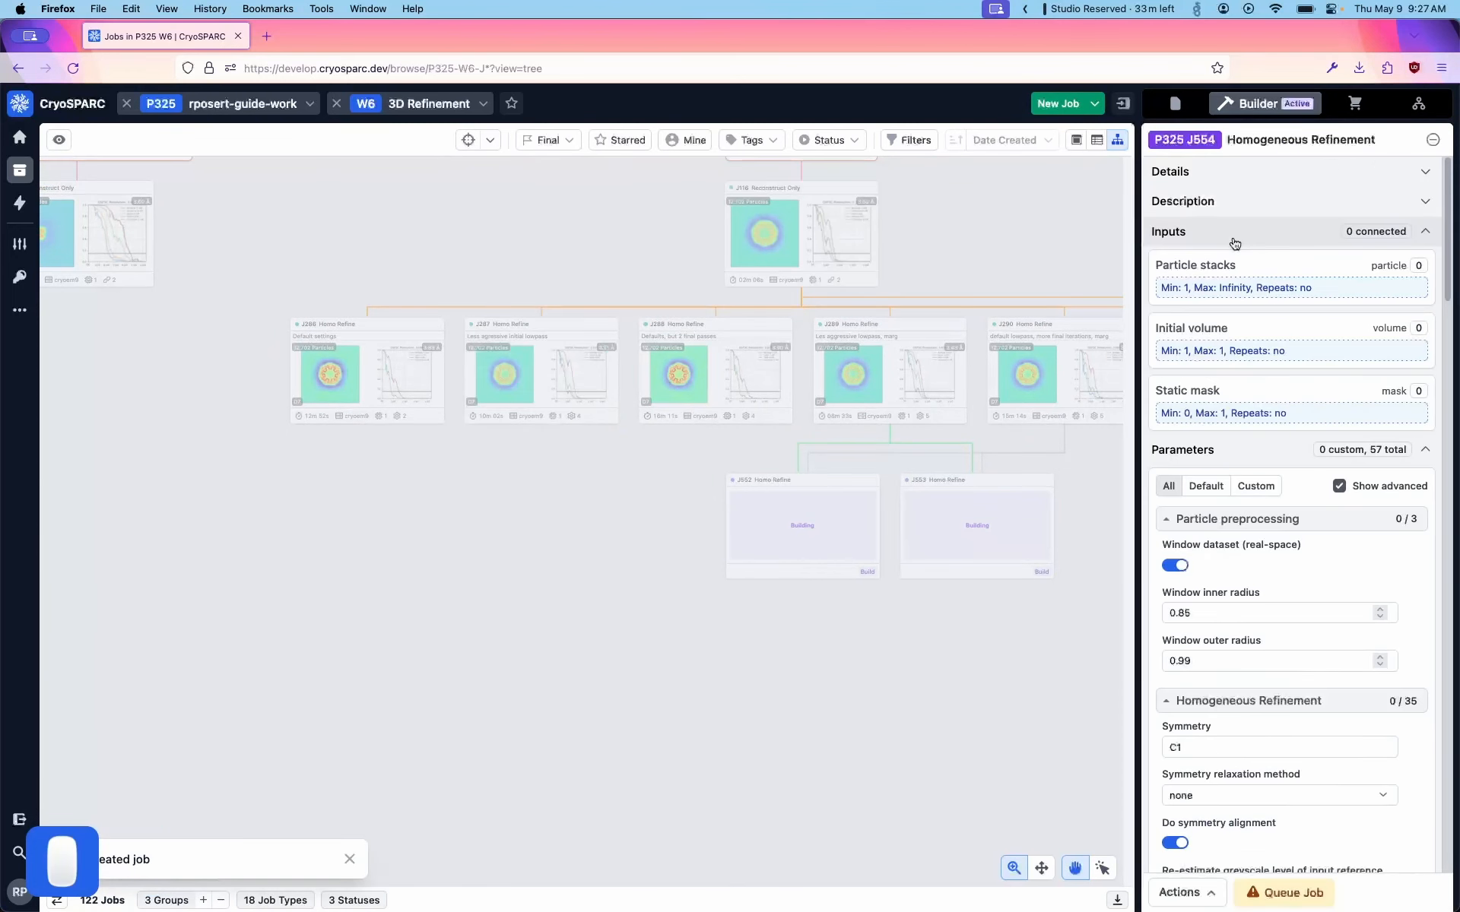
Select the J116 Reconstruct Only job and show its outputs on the job card.
{"action": "left_click", "coordinate": [666, 313]}
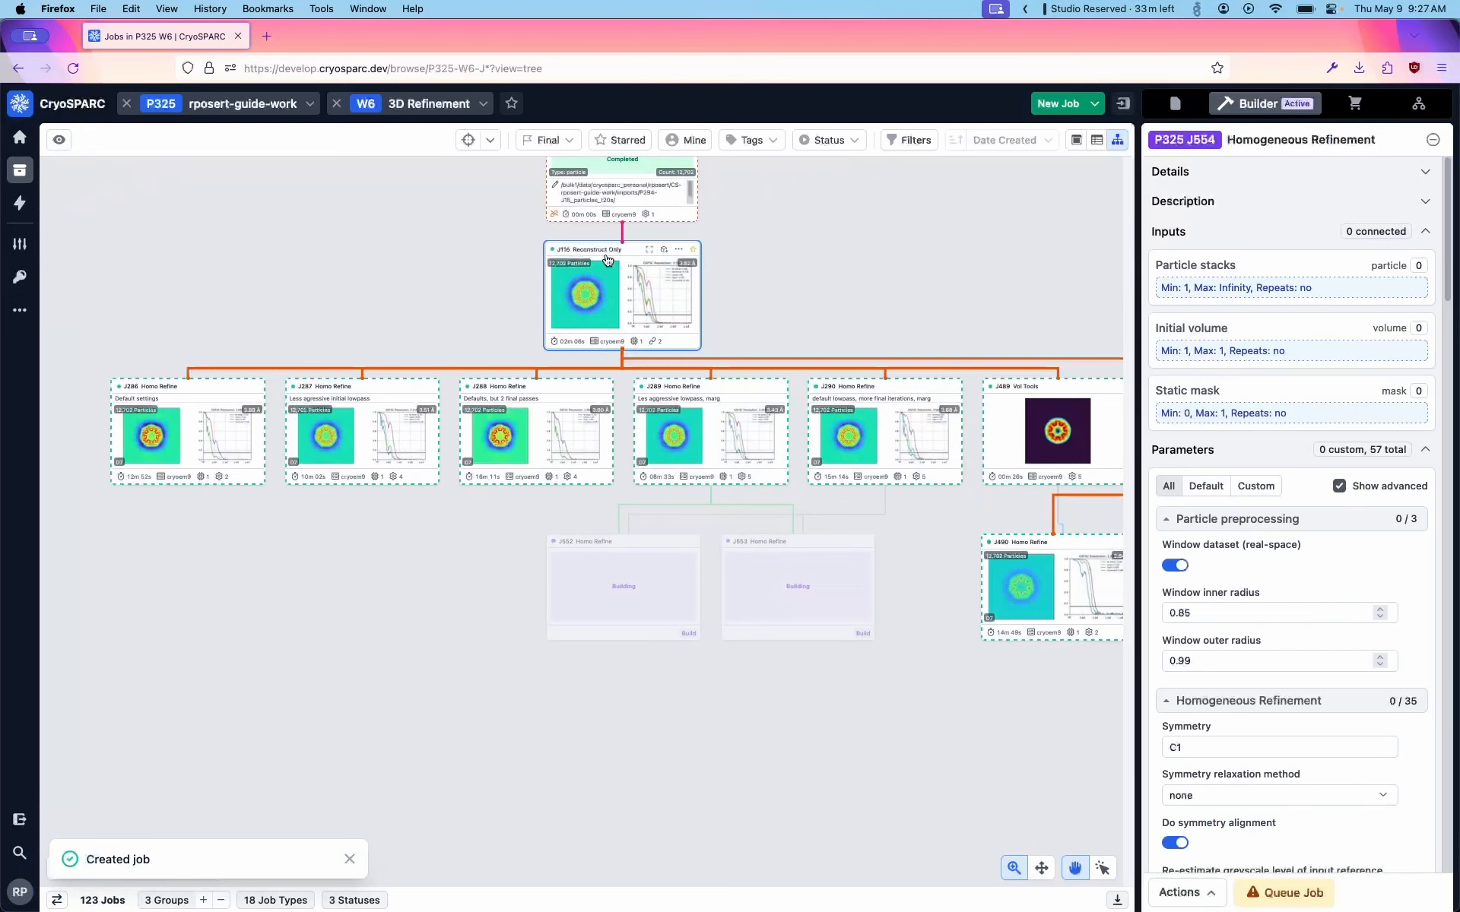
{"action": "double_click", "coordinate": [607, 260]}
{"action": "left_click_drag", "start_coordinate": [1042, 241], "coordinate": [1031, 152]}
{"action": "left_click", "coordinate": [1114, 139]}
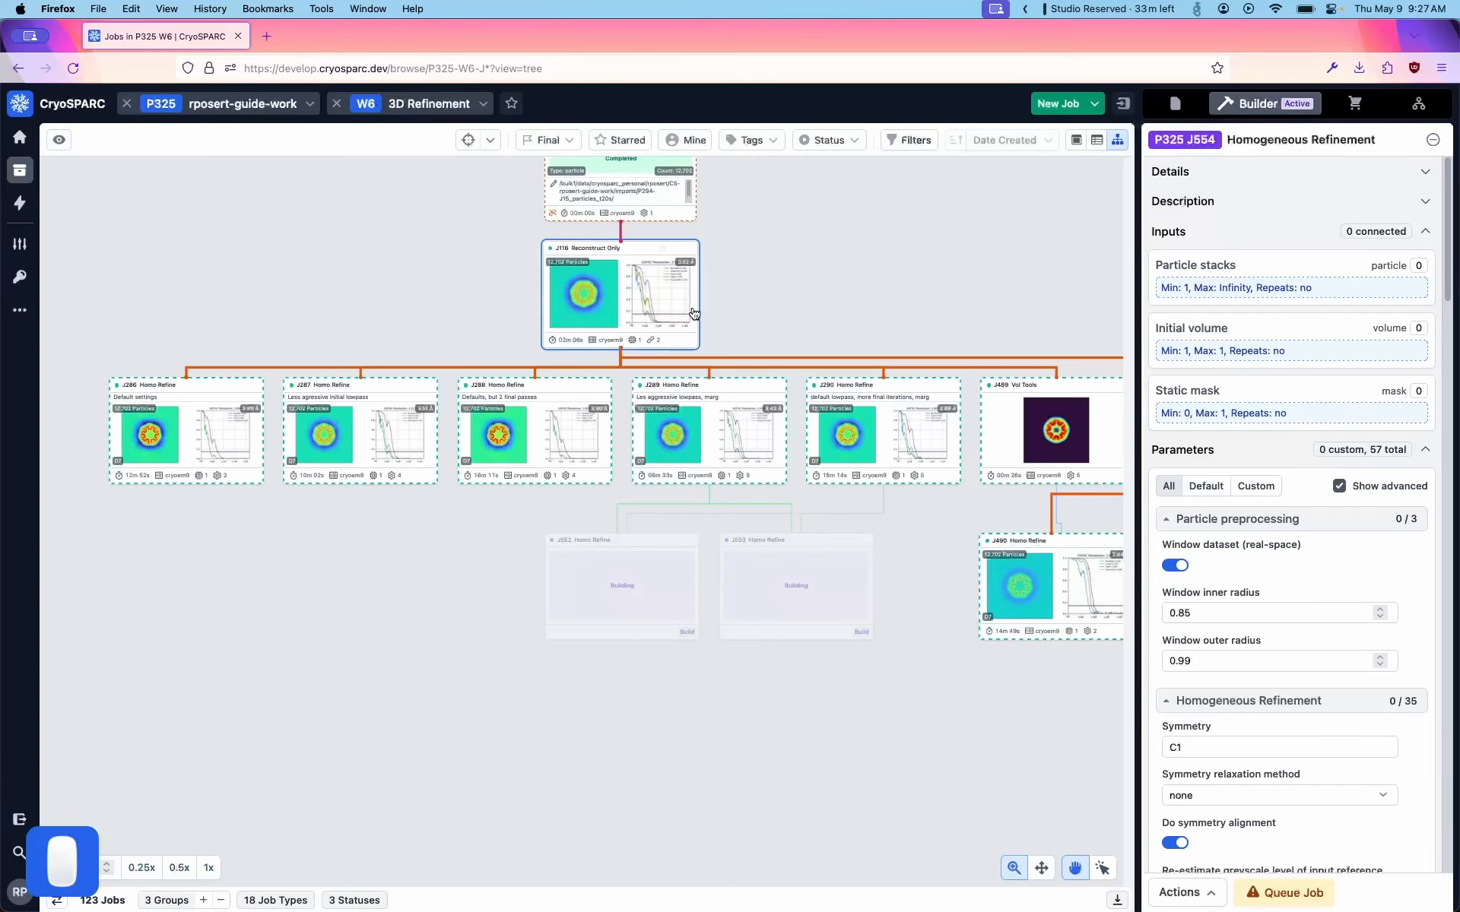
{"action": "left_click", "coordinate": [661, 251]}
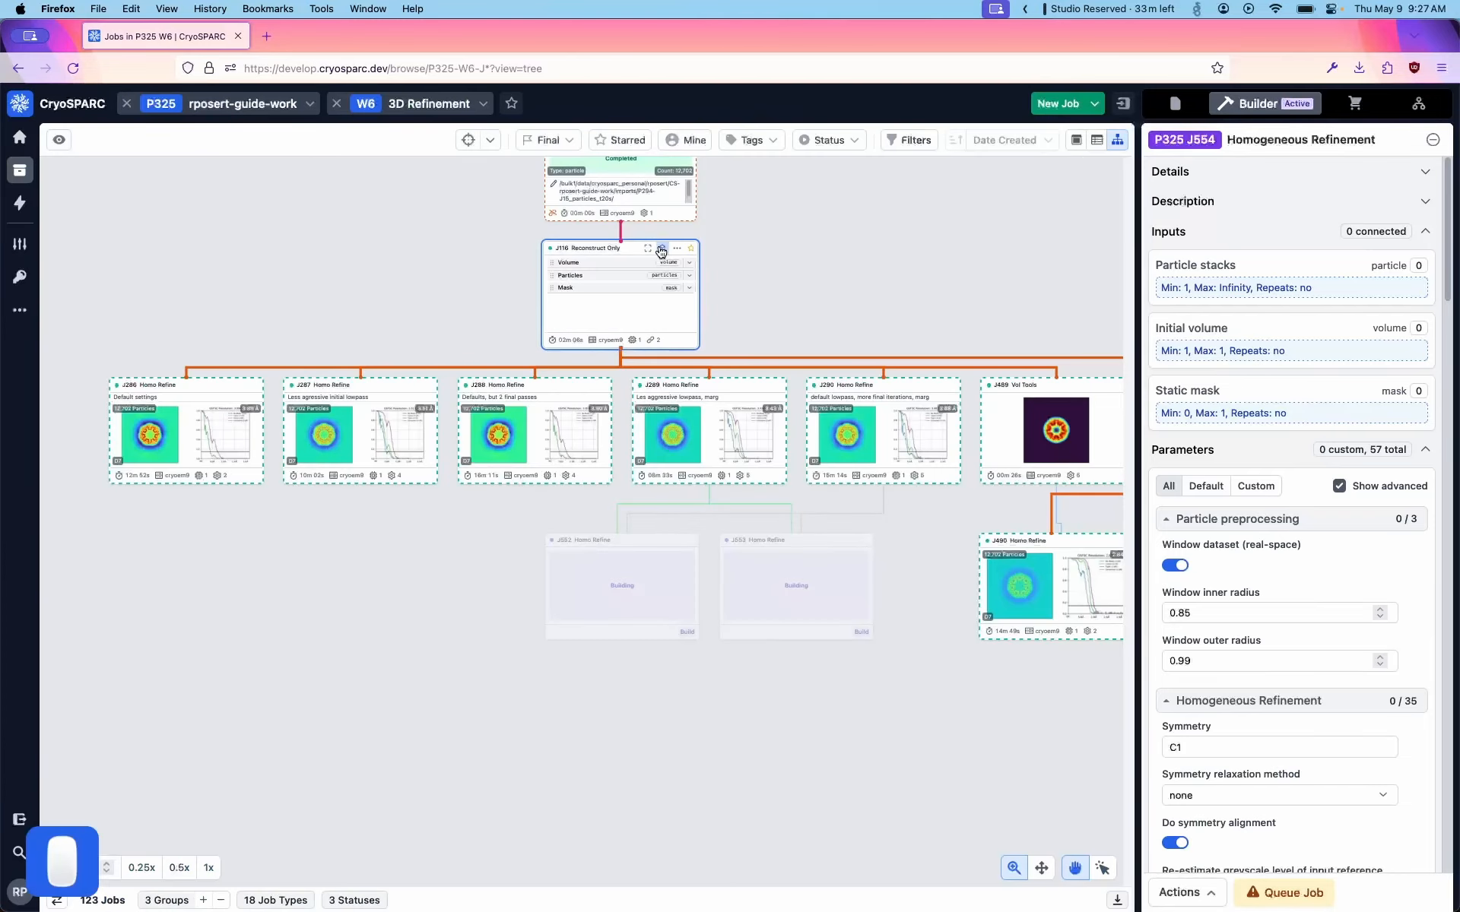
{"action": "scroll", "coordinate": [662, 251], "scroll_direction": "up", "scroll_amount": 5}
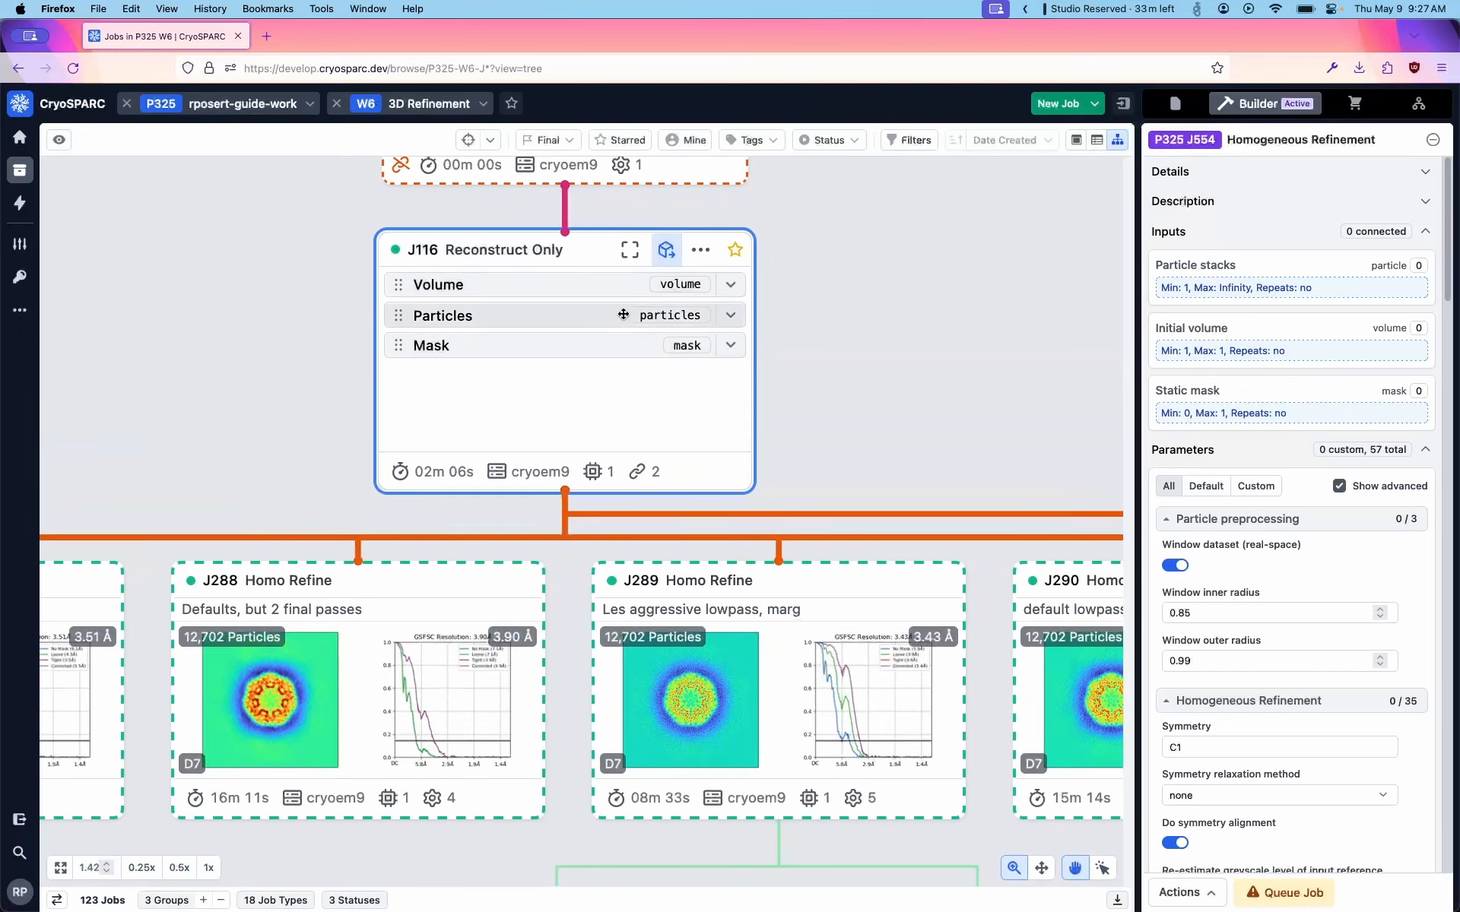
Expand J116's Volume output to examine its individual results and collapse it again.
{"action": "left_click", "coordinate": [731, 284]}
{"action": "scroll", "coordinate": [571, 365], "scroll_direction": "down", "scroll_amount": 2}
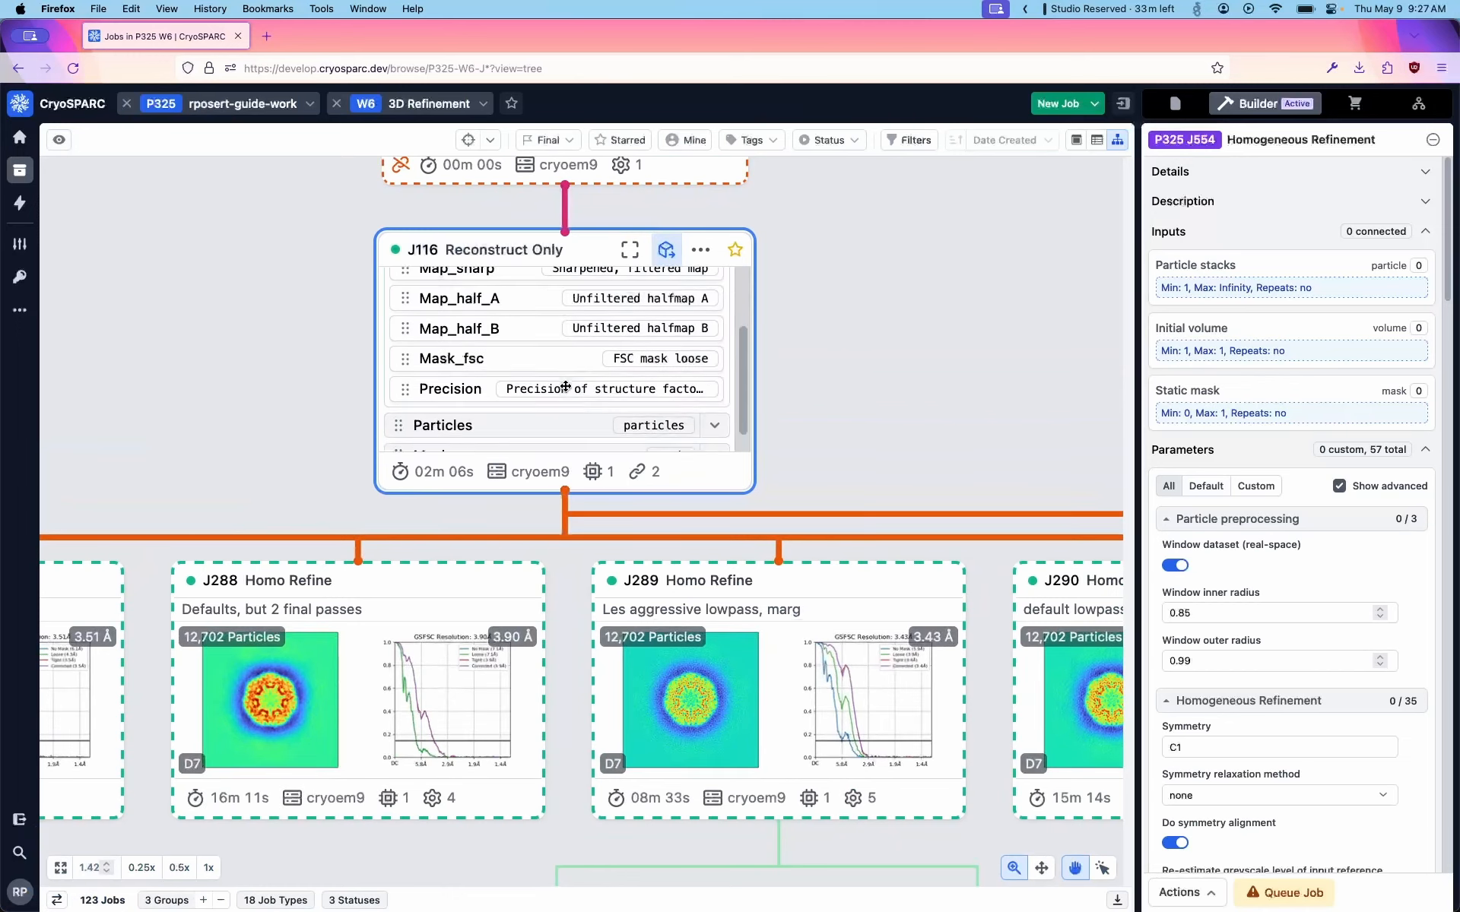
{"action": "scroll", "coordinate": [561, 404], "scroll_direction": "up", "scroll_amount": 3}
{"action": "left_click", "coordinate": [730, 285]}
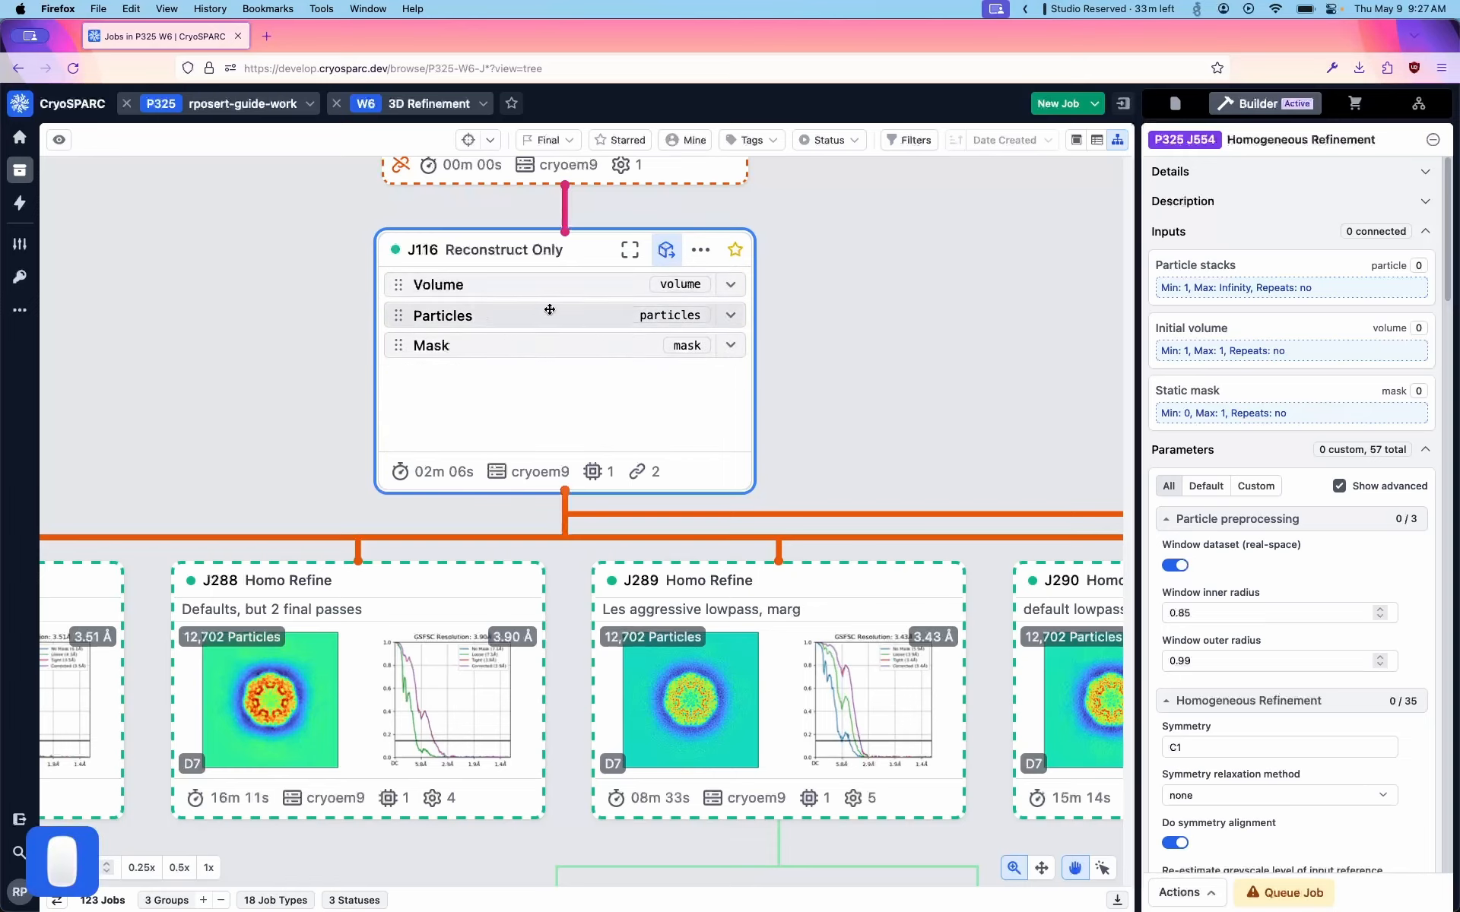
Connect J116's volume output to the new job's Initial volume input and locate the new job in the tree.
{"action": "left_click_drag", "start_coordinate": [532, 297], "coordinate": [1293, 342]}
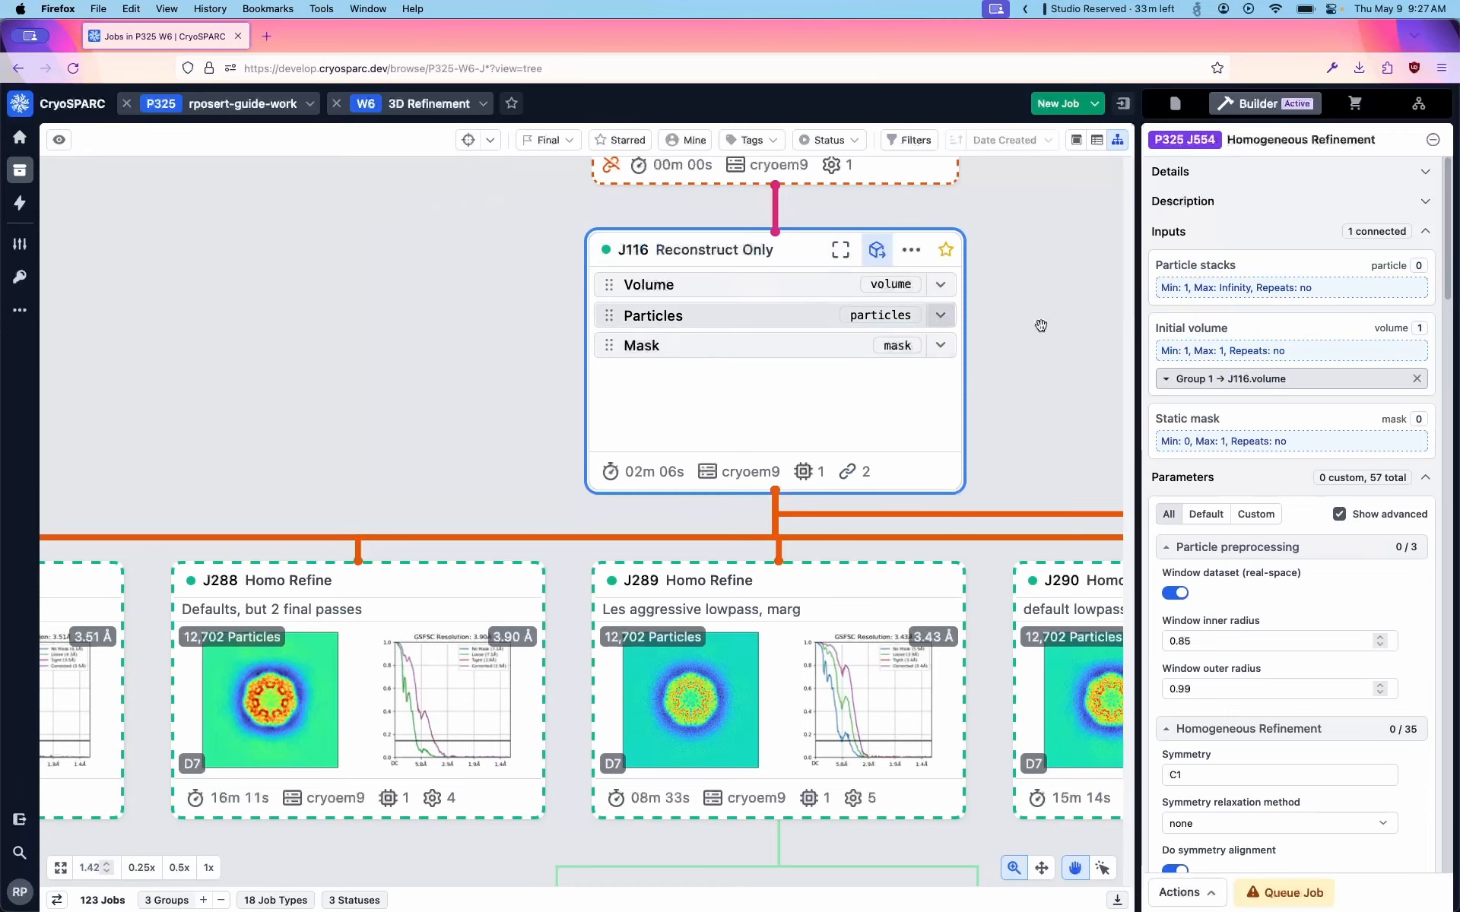
{"action": "left_click_drag", "start_coordinate": [1018, 365], "coordinate": [784, 266]}
{"action": "scroll", "coordinate": [821, 284], "scroll_direction": "down", "scroll_amount": 3}
{"action": "left_click_drag", "start_coordinate": [855, 304], "coordinate": [567, 326]}
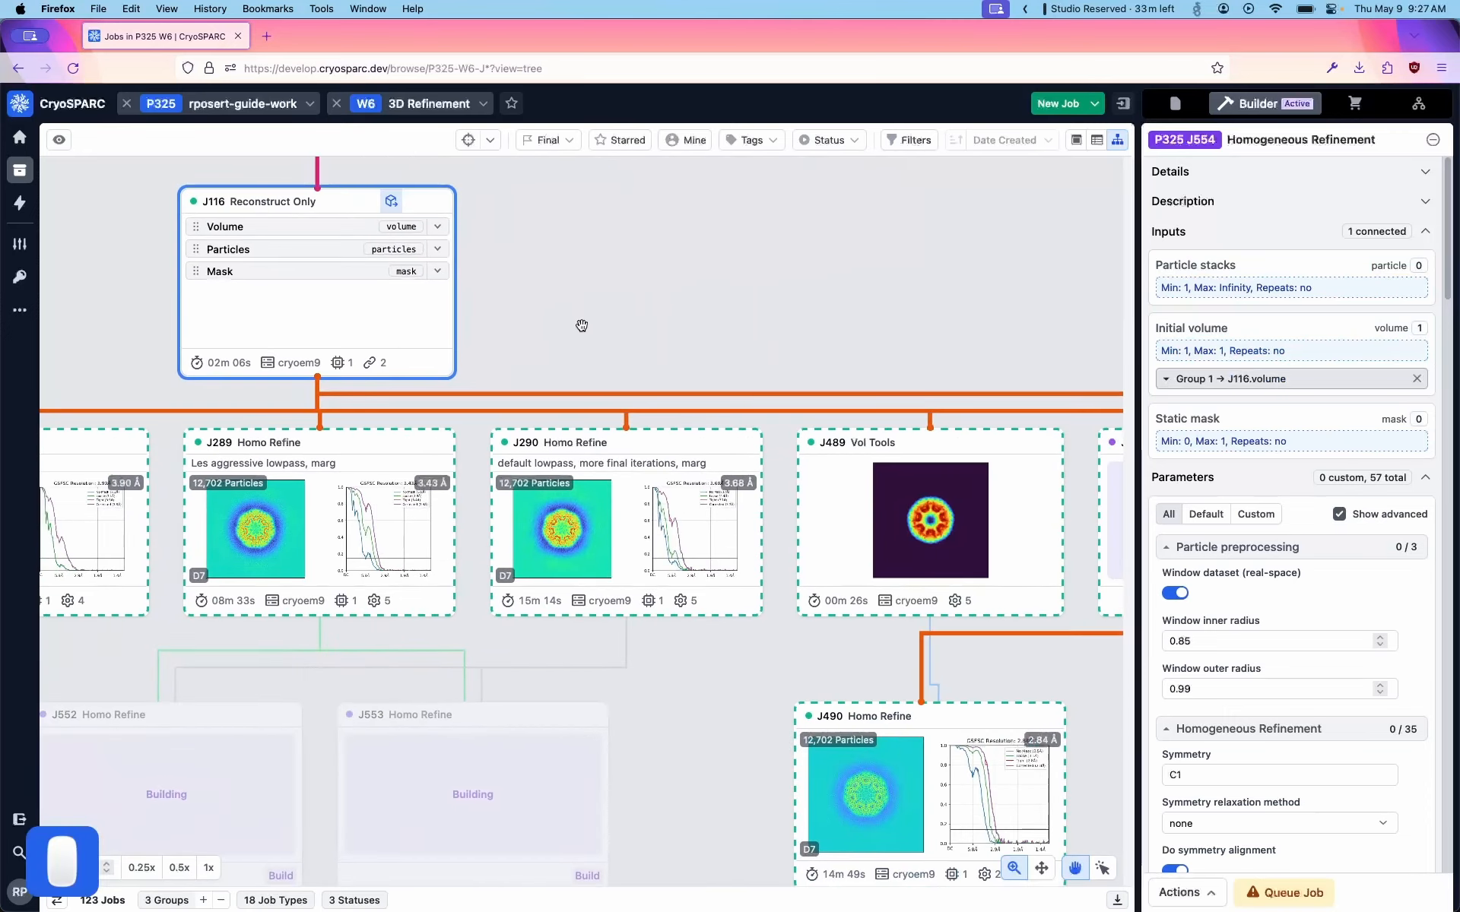
{"action": "scroll", "coordinate": [687, 317], "scroll_direction": "down", "scroll_amount": 3}
{"action": "left_click_drag", "start_coordinate": [661, 297], "coordinate": [492, 322]}
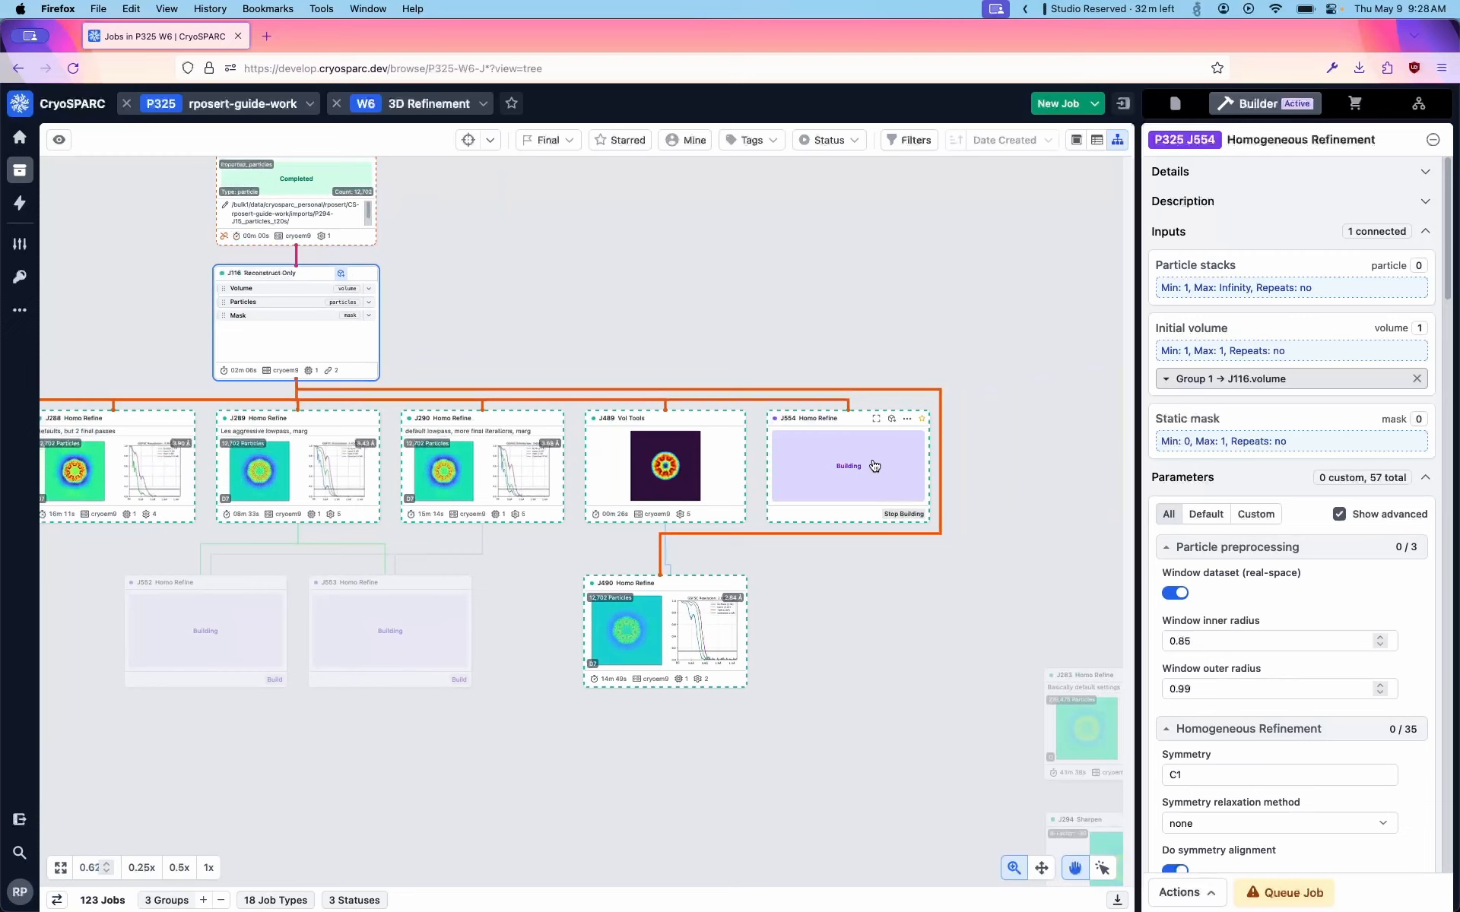
Connect J116's particles and mask outputs to the Particle stacks and Static mask inputs, and toggle J116's output display.
{"action": "left_click_drag", "start_coordinate": [301, 302], "coordinate": [1295, 273]}
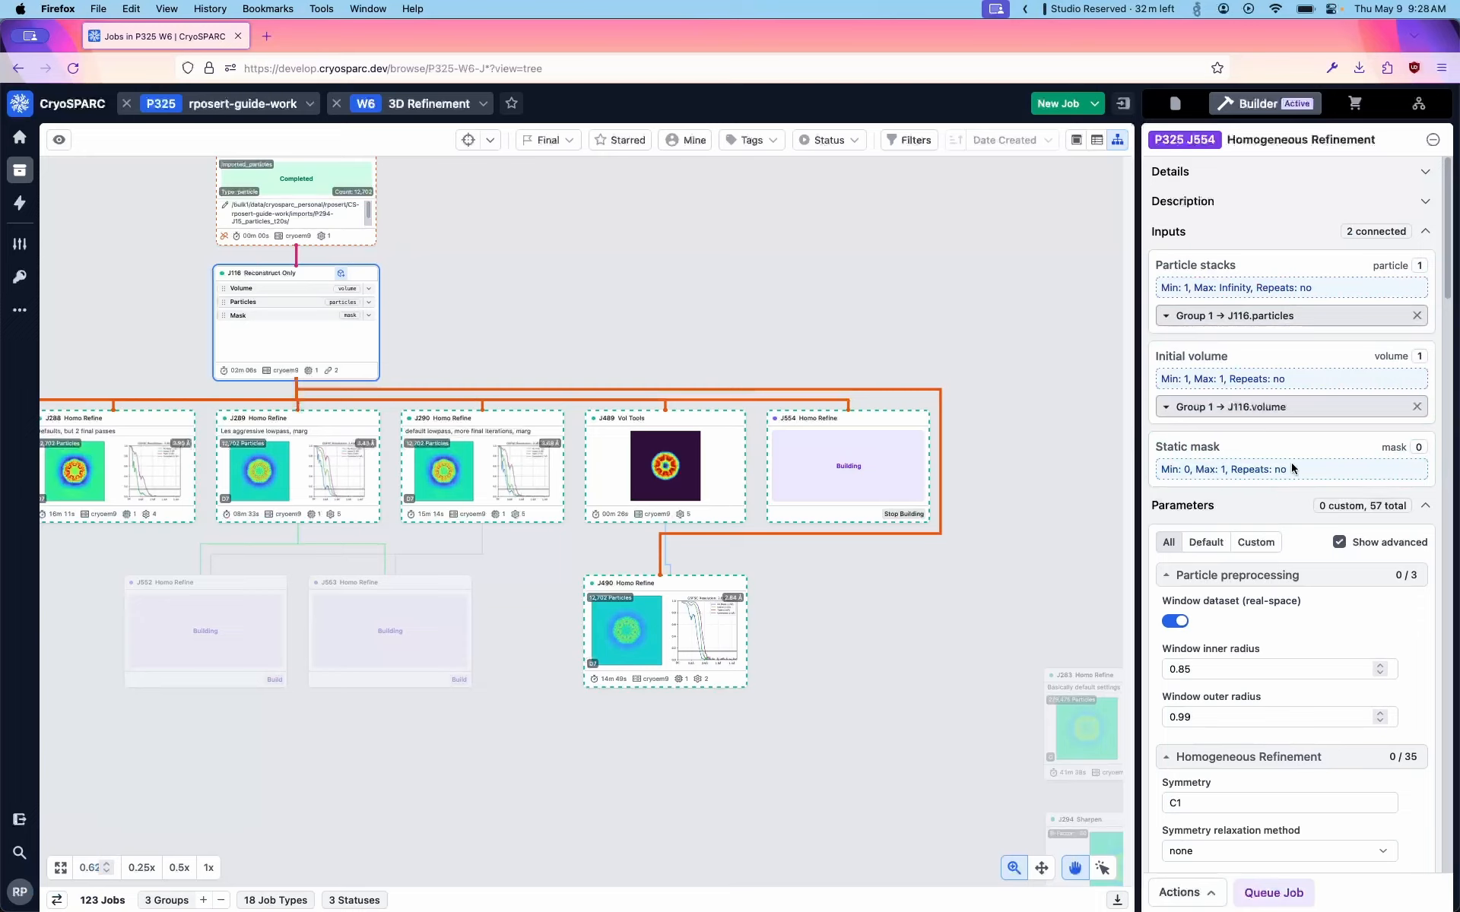
{"action": "left_click", "coordinate": [343, 278]}
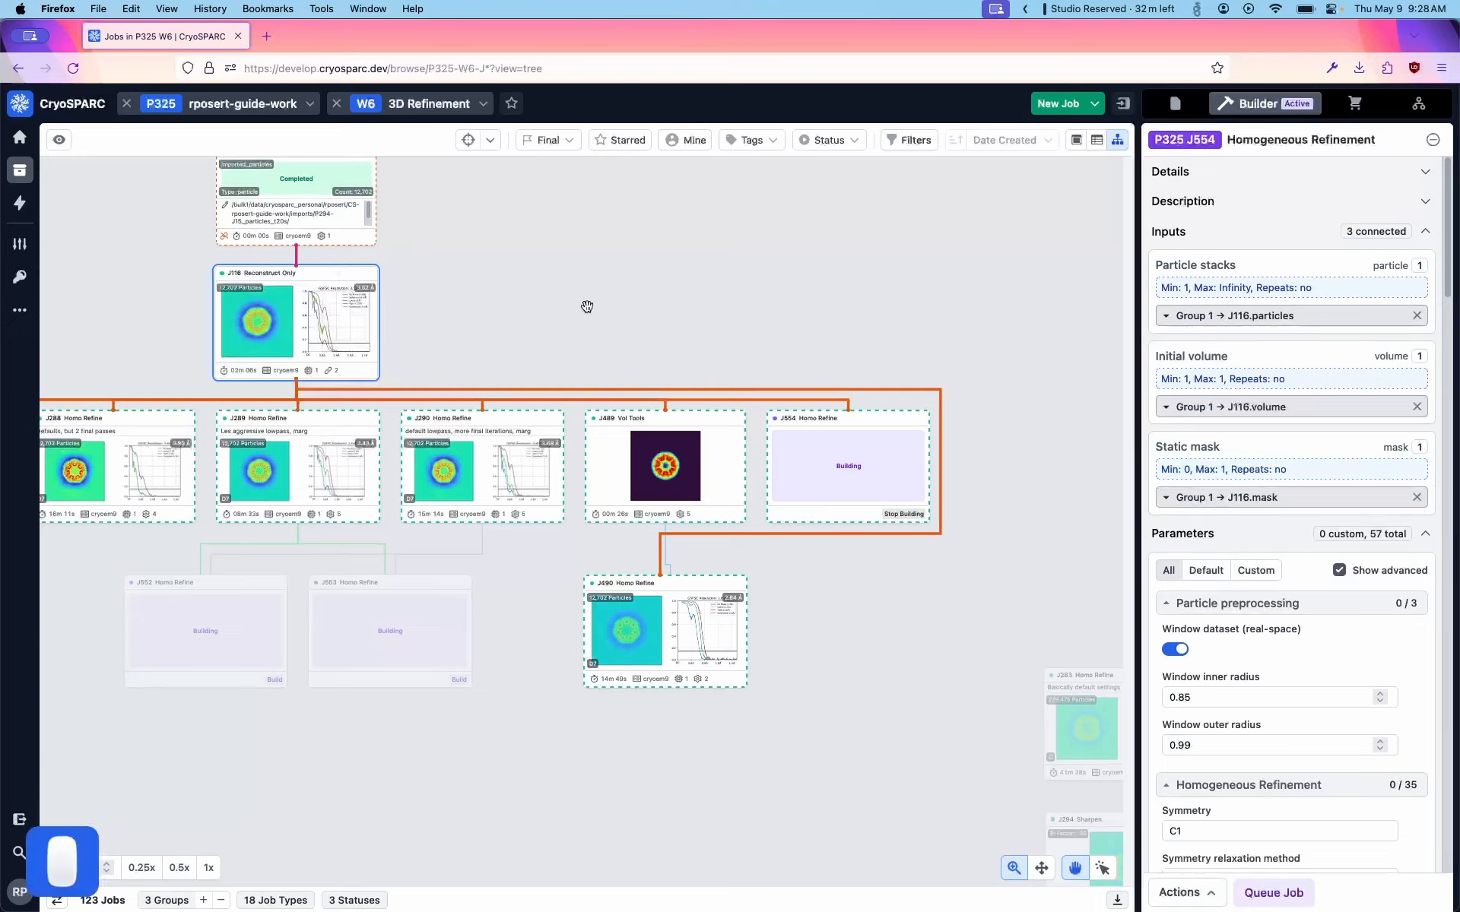
{"action": "left_click", "coordinate": [530, 308]}
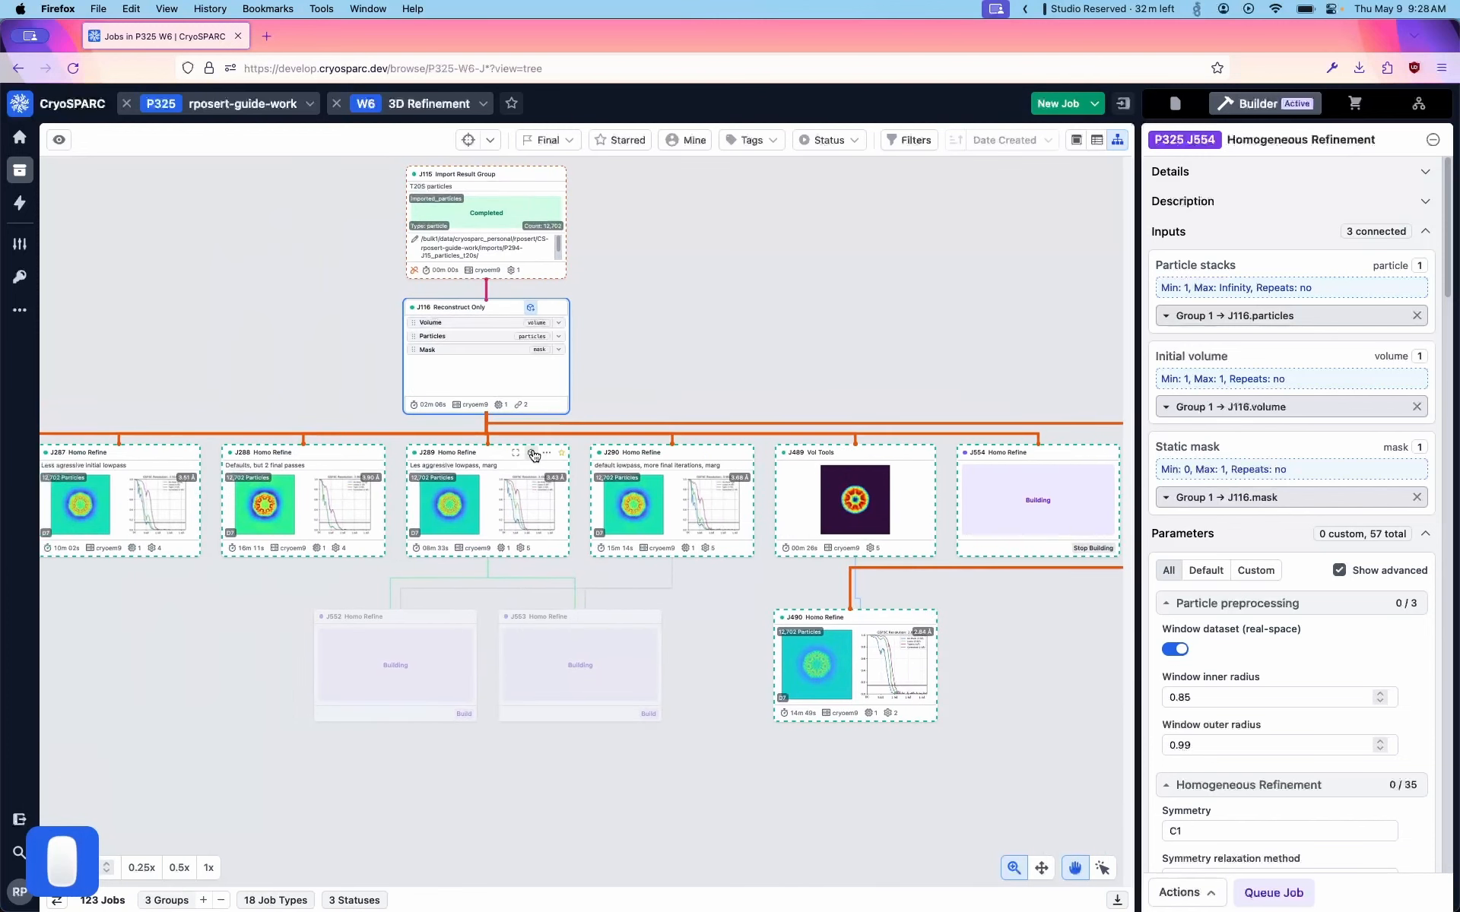
Show and hide the outputs on the J289 and J290 job cards, and hide the outputs on the J116 card.
{"action": "left_click", "coordinate": [531, 453]}
{"action": "left_click", "coordinate": [715, 455]}
{"action": "left_click", "coordinate": [716, 455]}
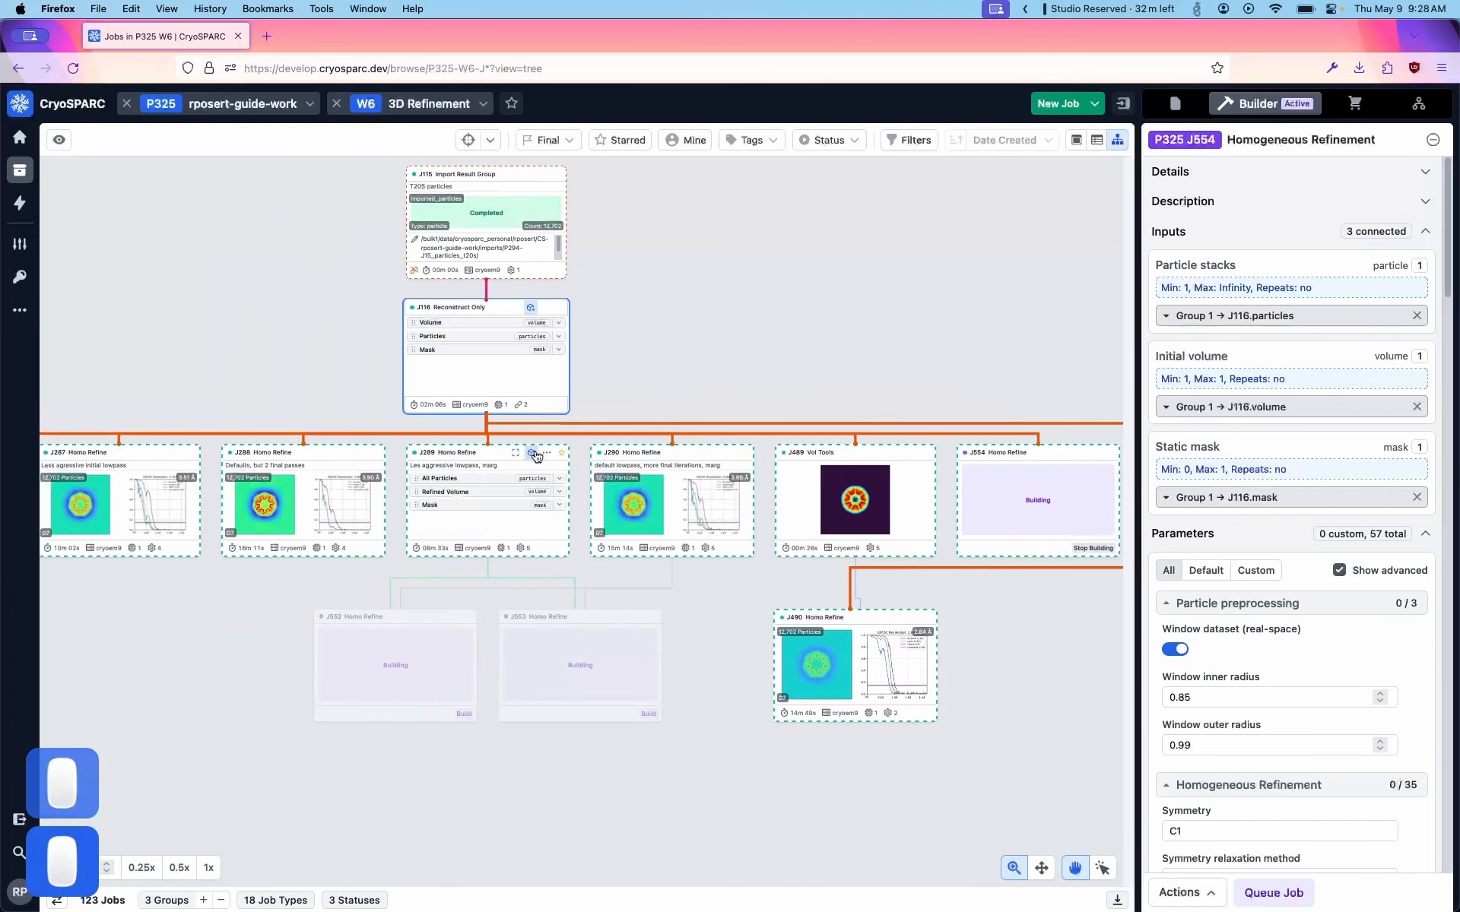
{"action": "left_click", "coordinate": [531, 453]}
{"action": "left_click", "coordinate": [530, 314]}
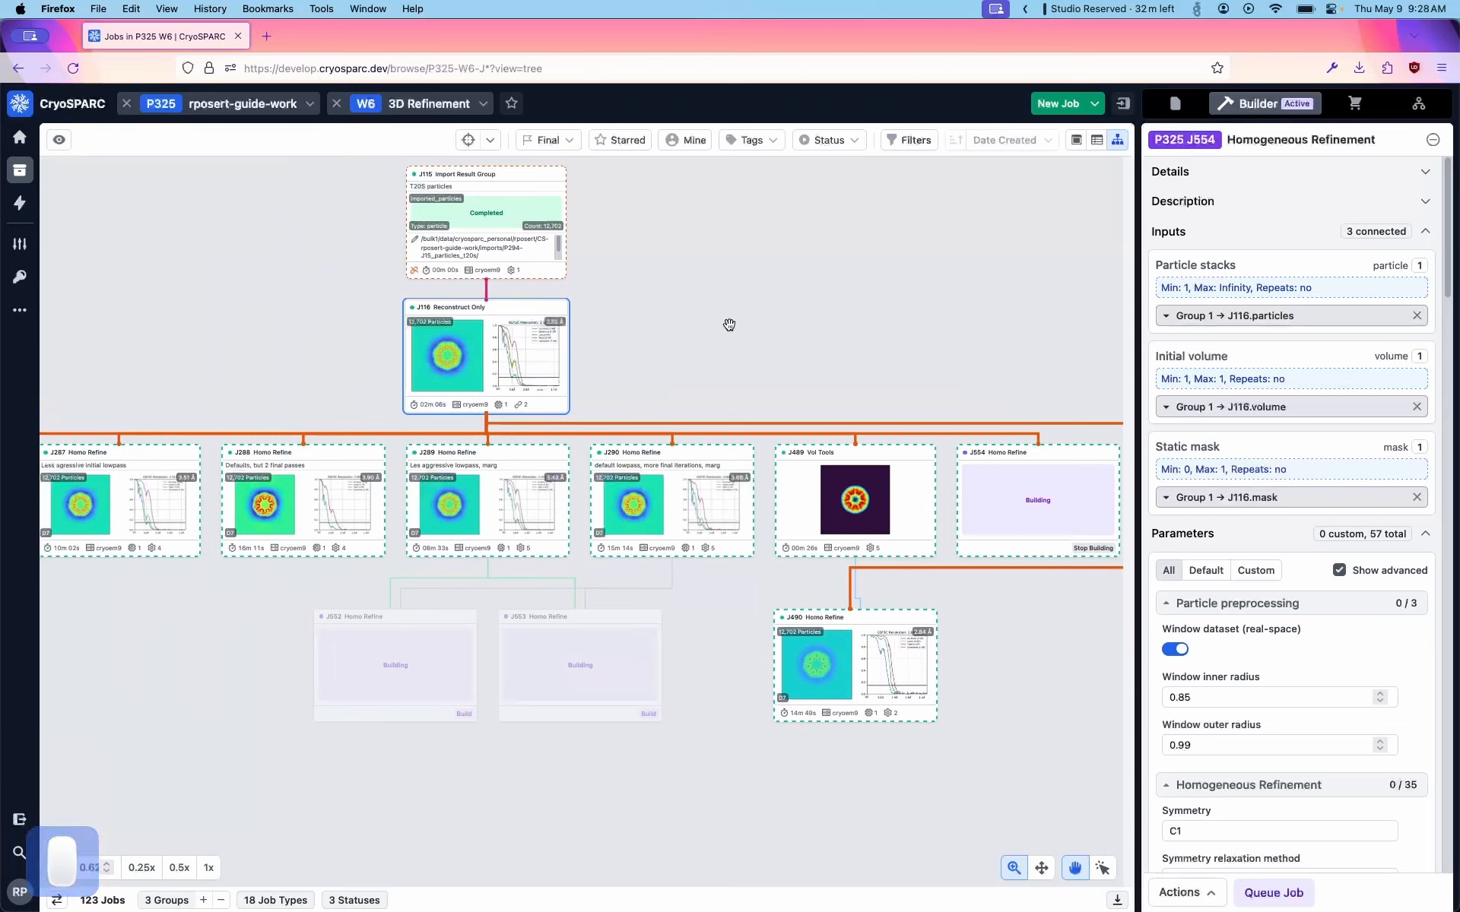
Toggle the output display of all jobs in the tree on and off, and show and hide J116's outputs individually.
{"action": "key", "text": "o"}
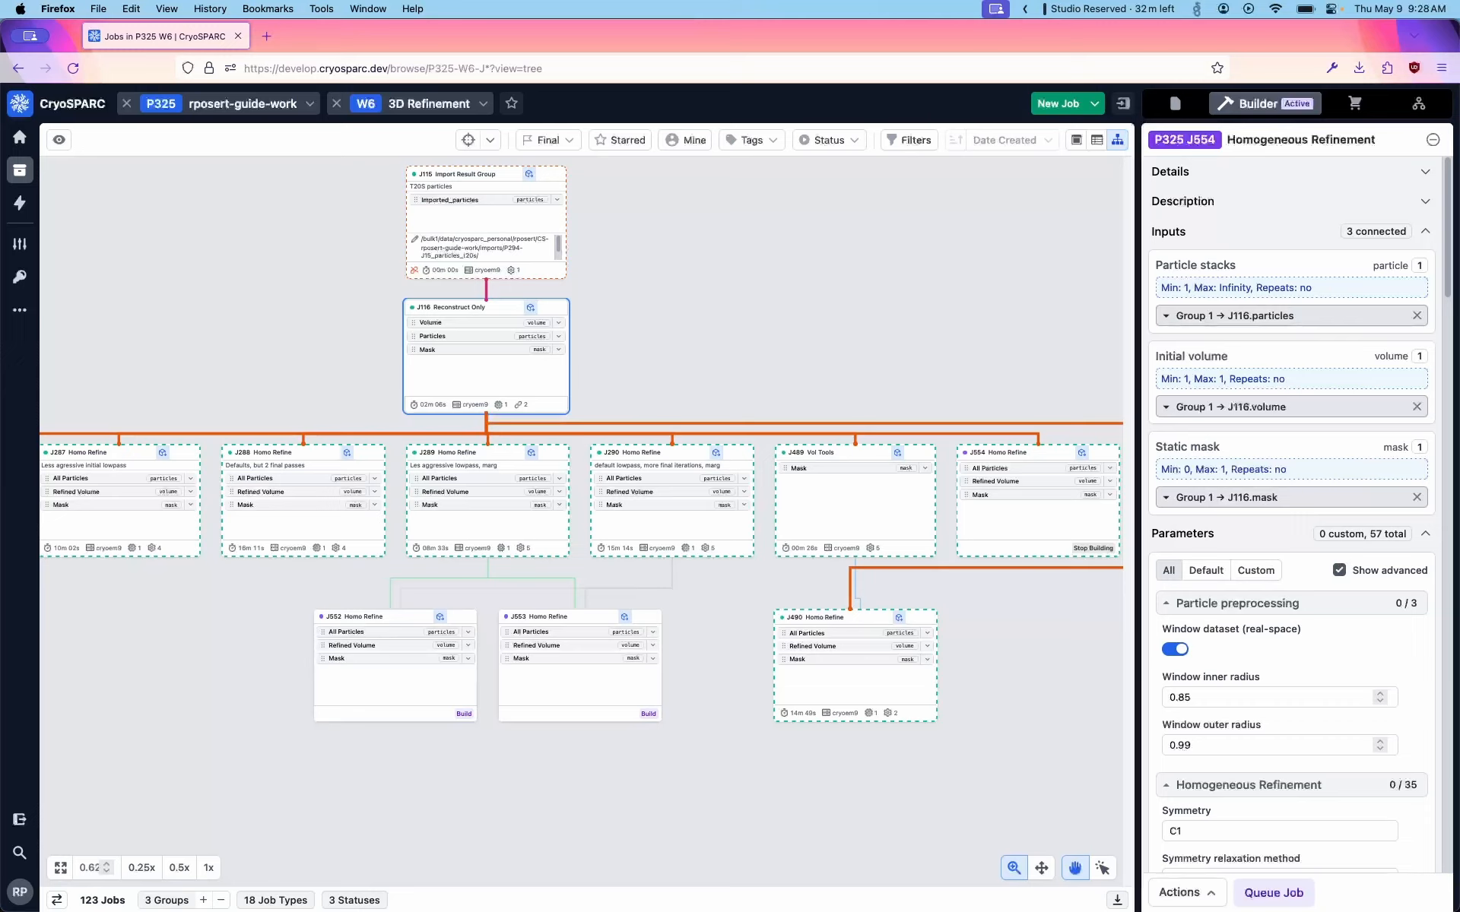
{"action": "key", "text": "o"}
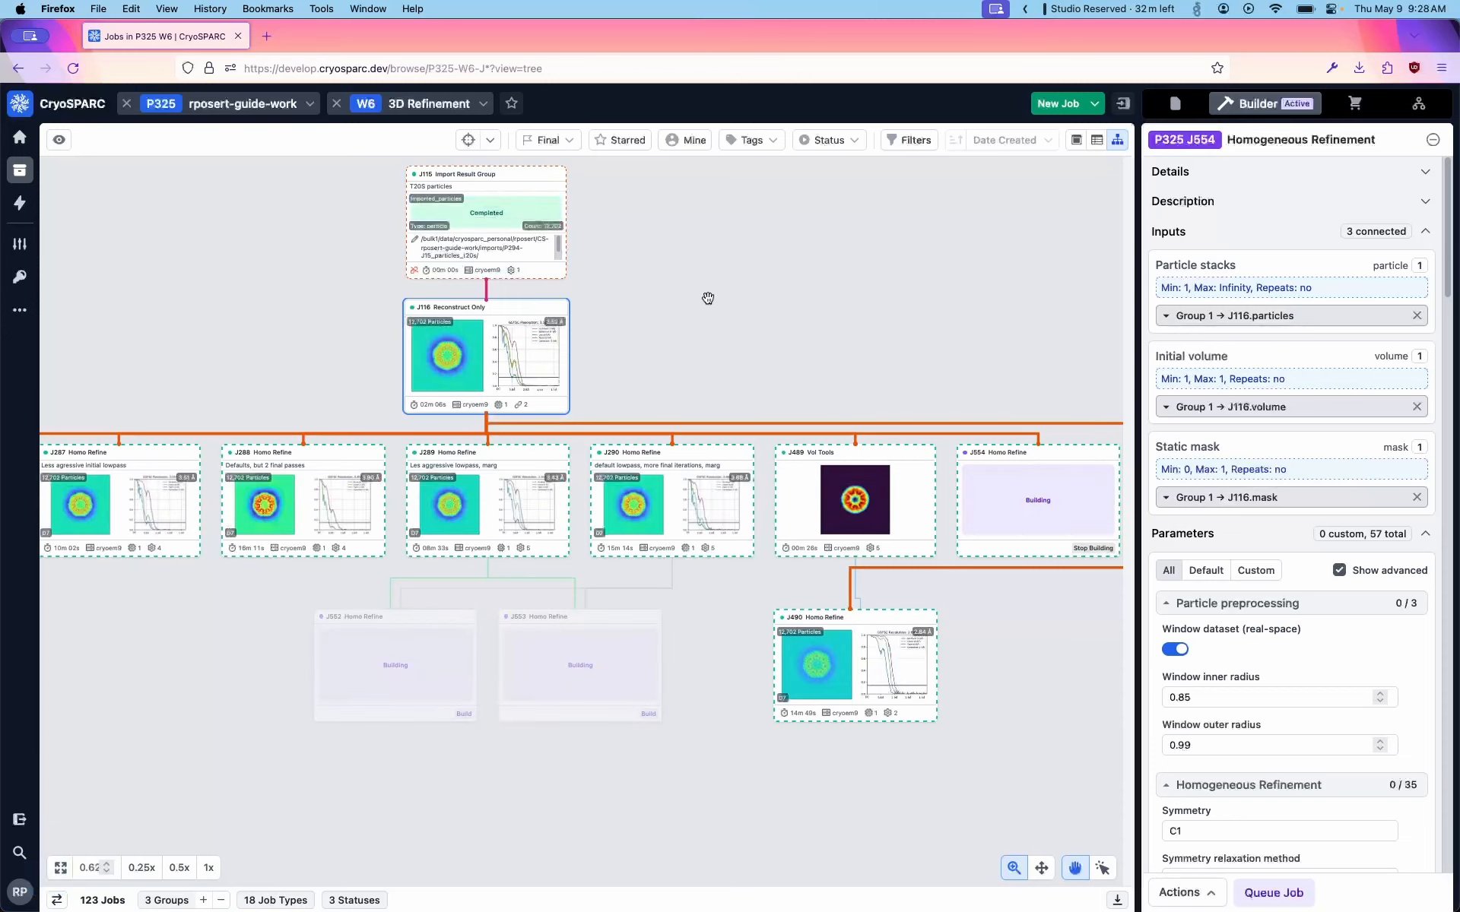
{"action": "left_click", "coordinate": [530, 311]}
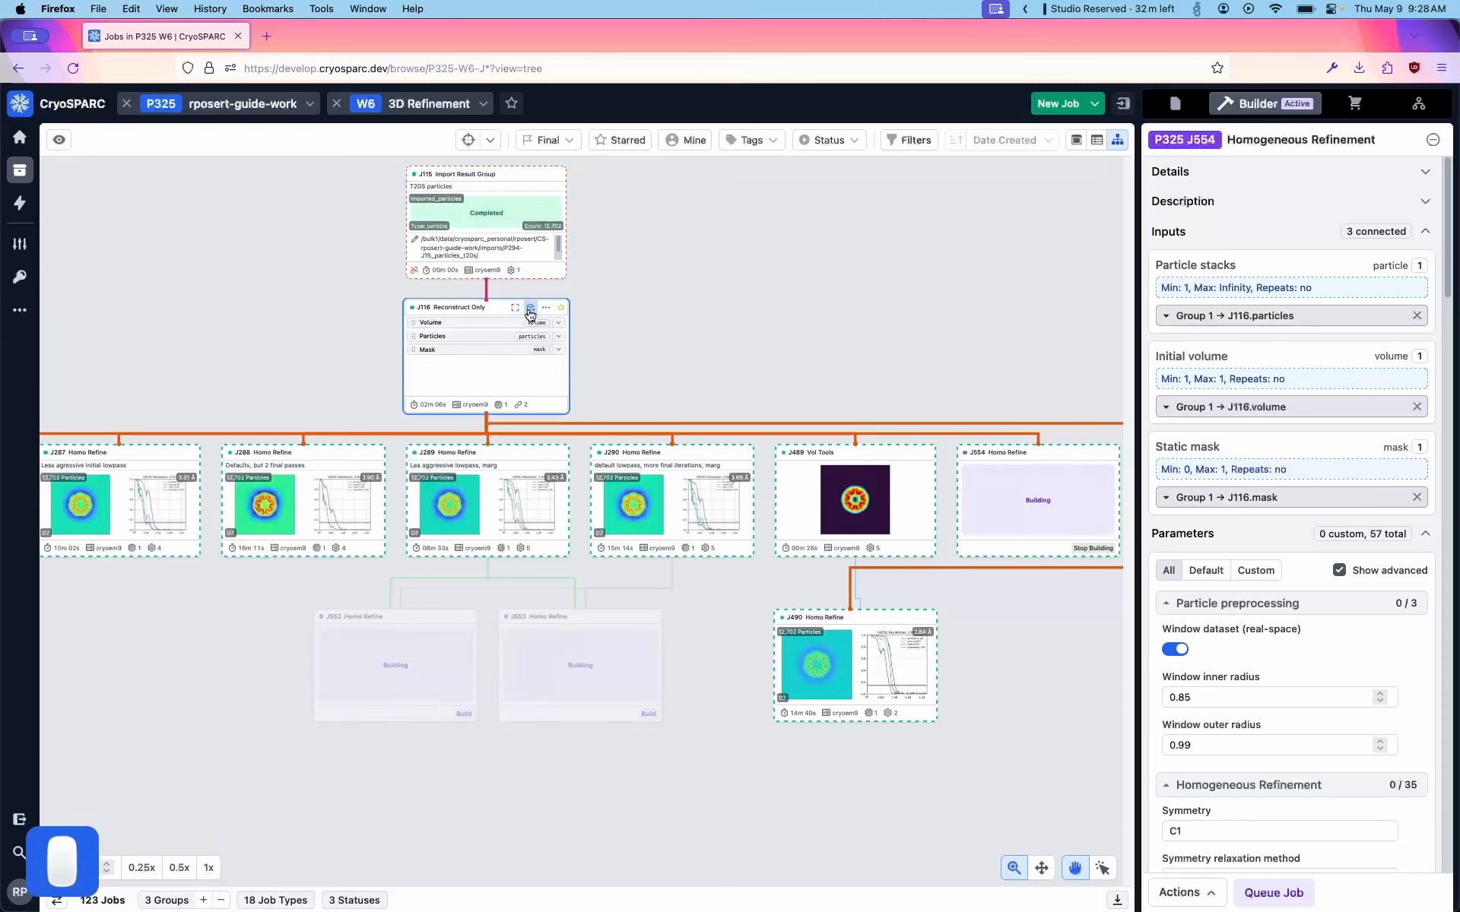
{"action": "key", "text": "o"}
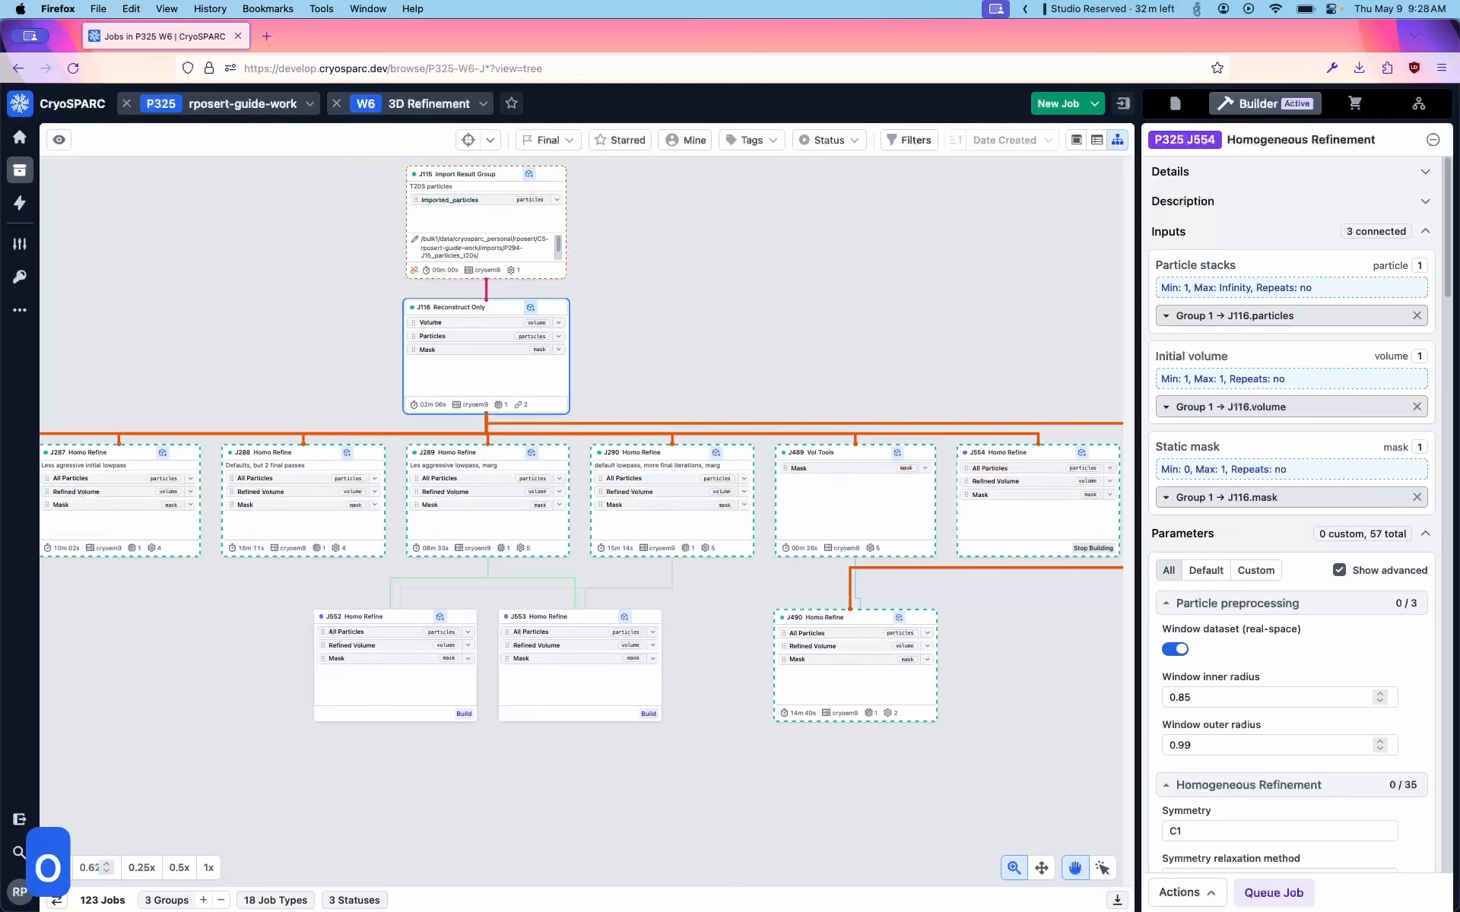
{"action": "key", "text": "o"}
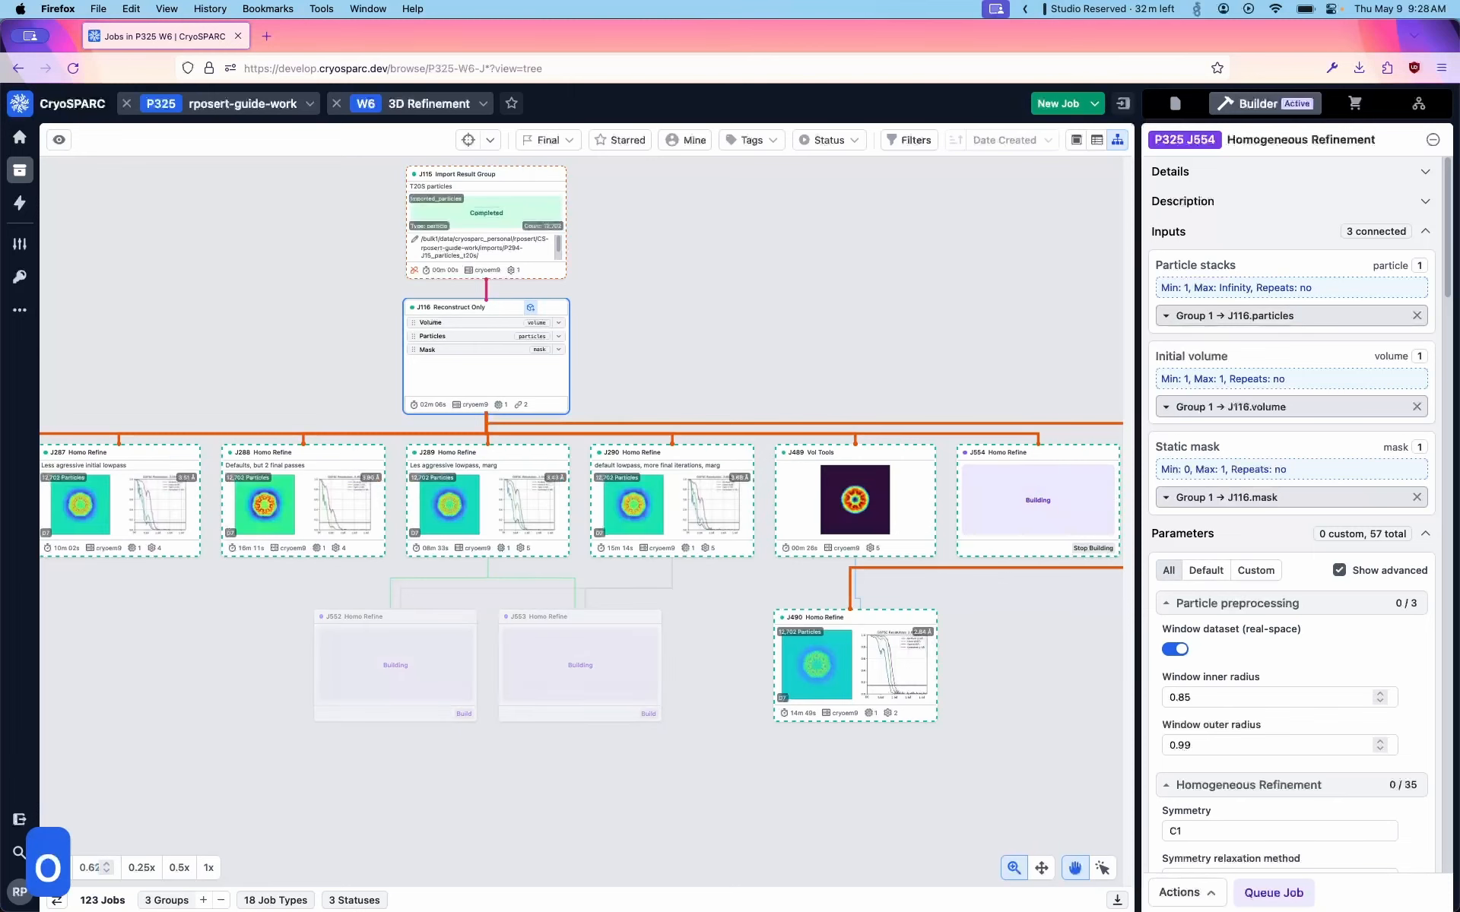
{"action": "key", "text": "o"}
{"action": "key", "text": "o"}
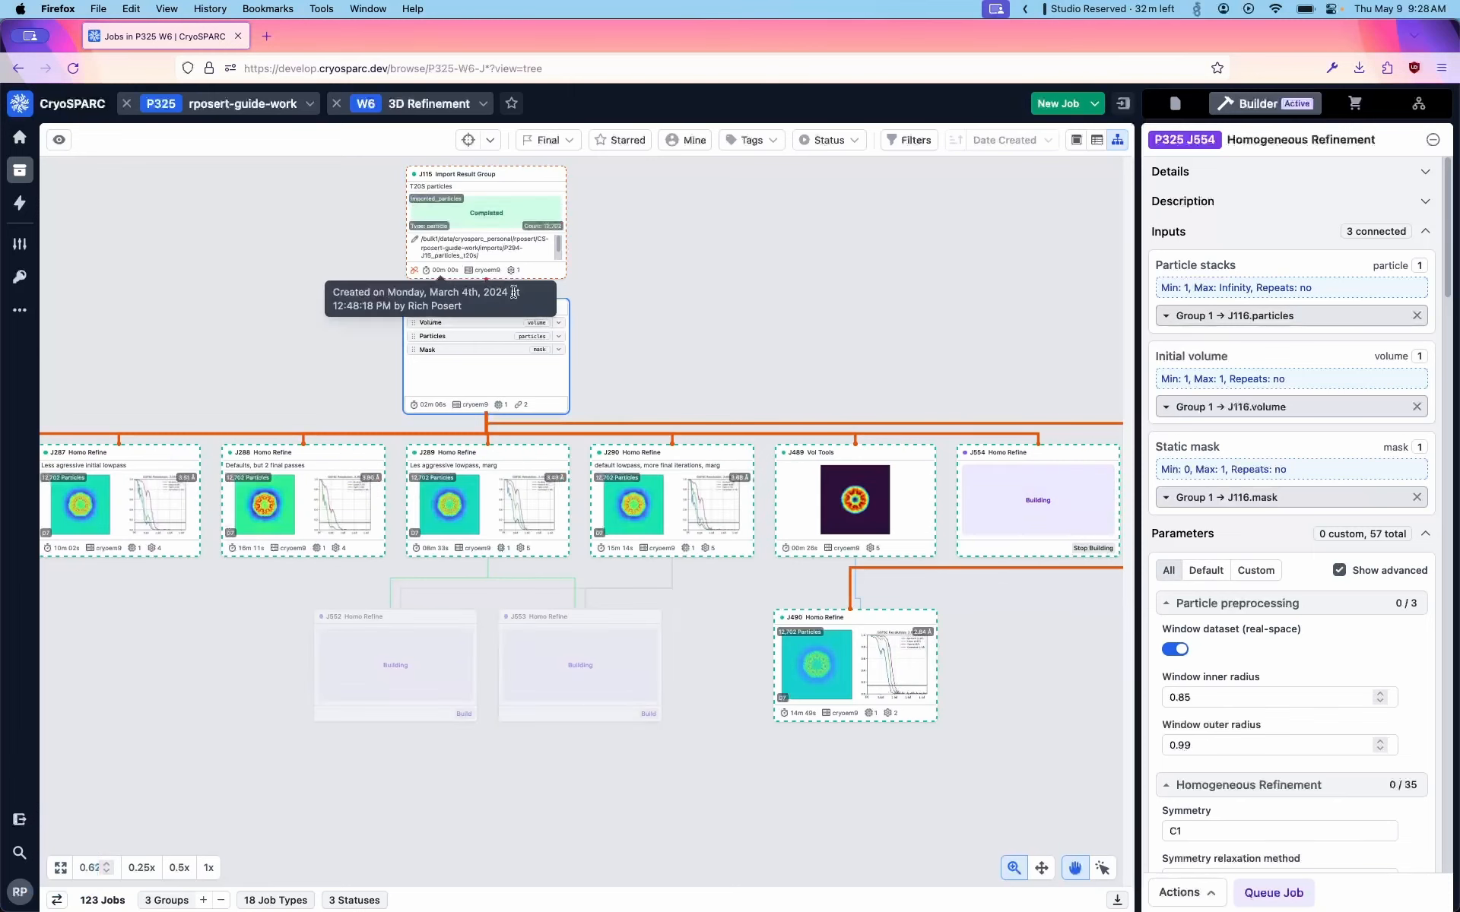
{"action": "left_click", "coordinate": [531, 308]}
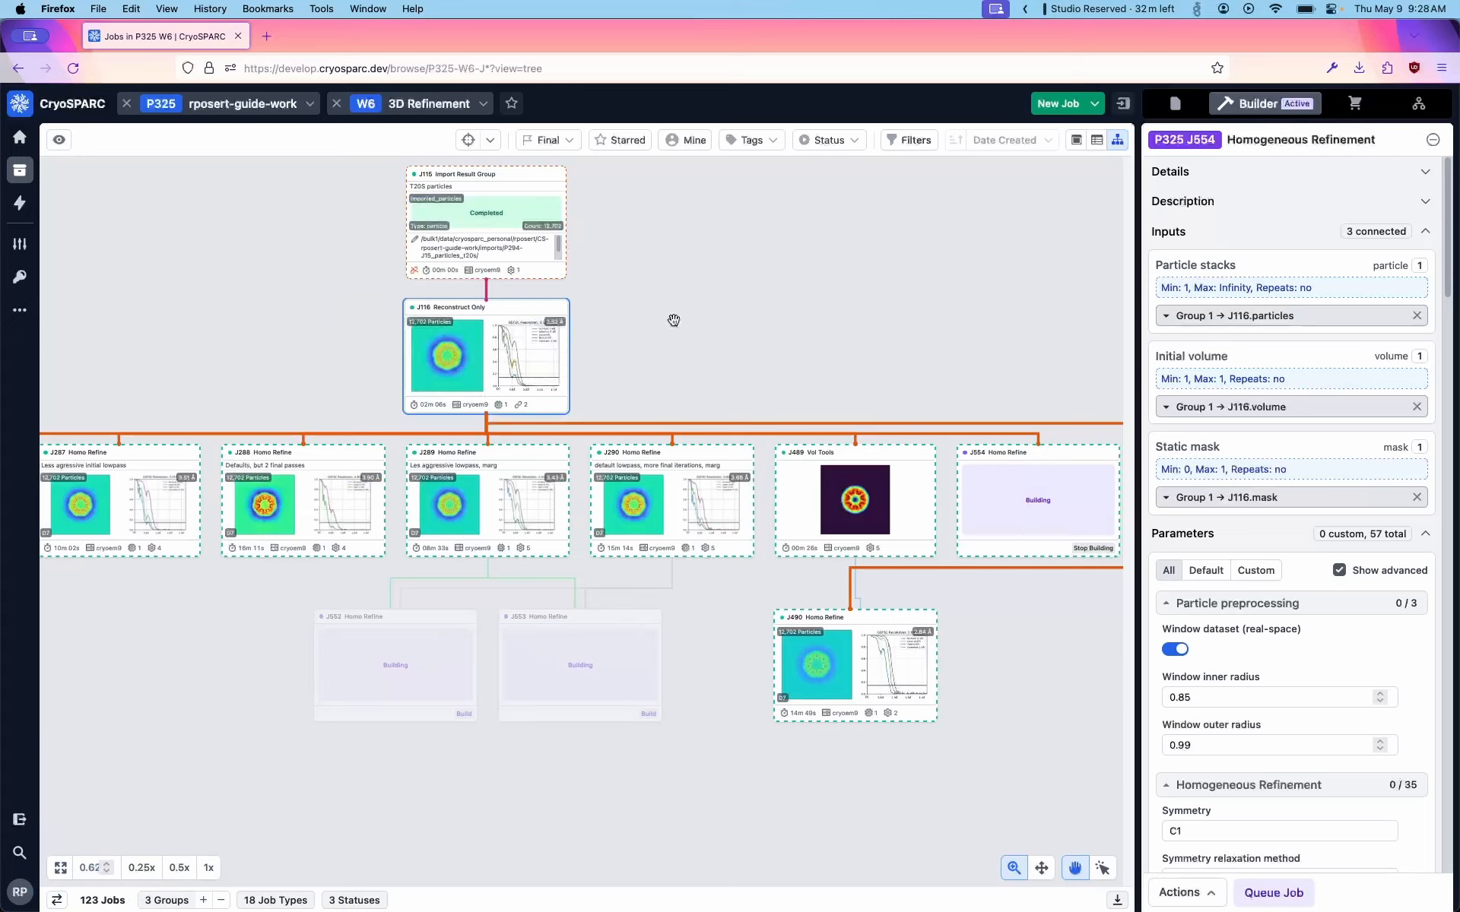
Stop building the J554 Homogeneous Refinement job, and open and close J116's options.
{"action": "left_click", "coordinate": [1432, 140]}
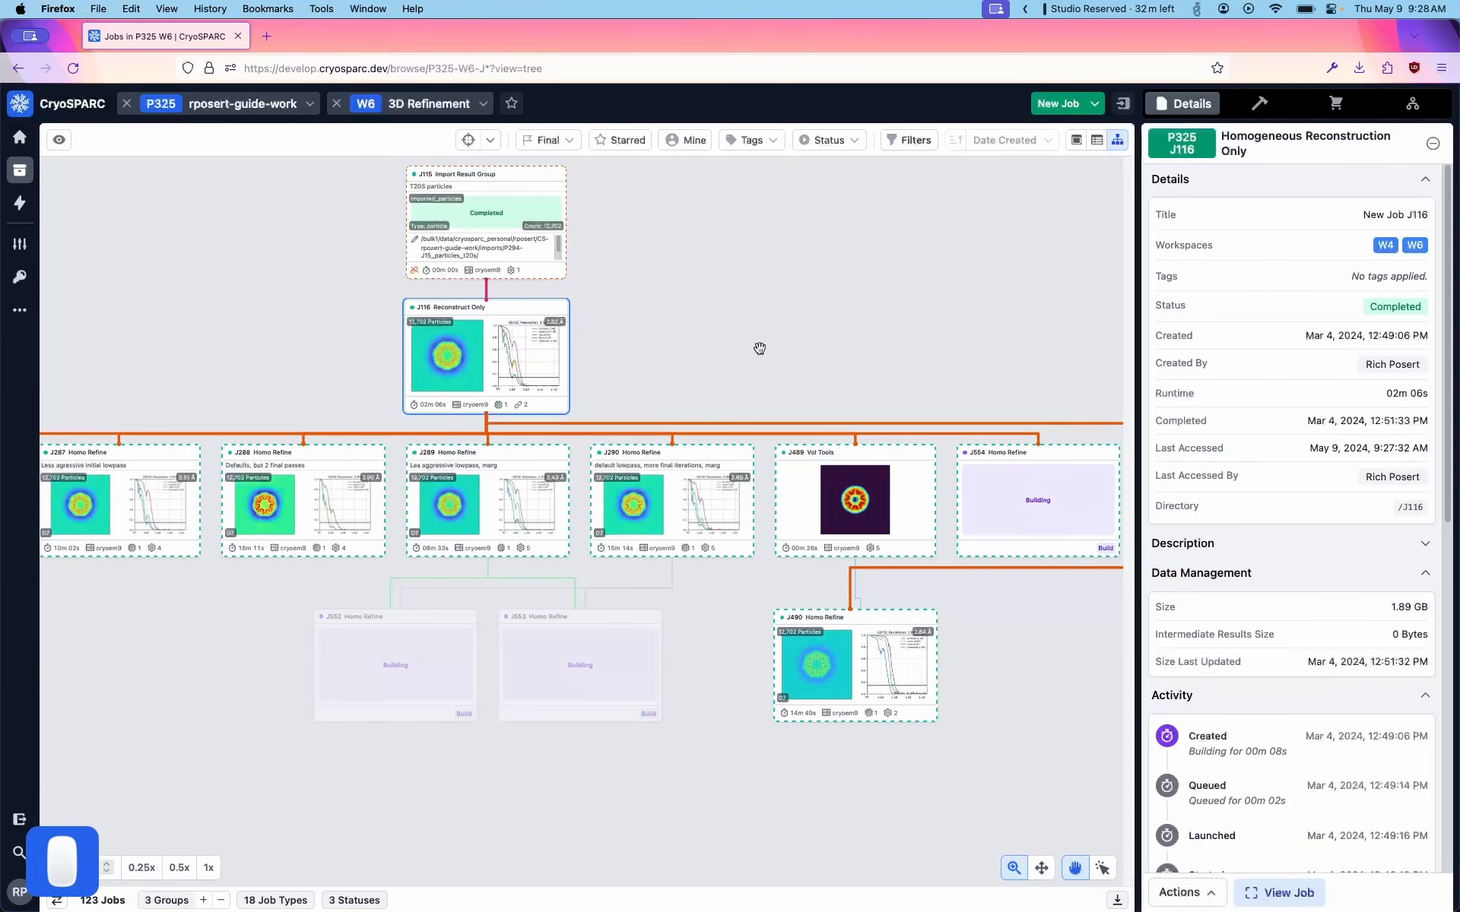
{"action": "left_click", "coordinate": [546, 308]}
{"action": "left_click", "coordinate": [546, 307]}
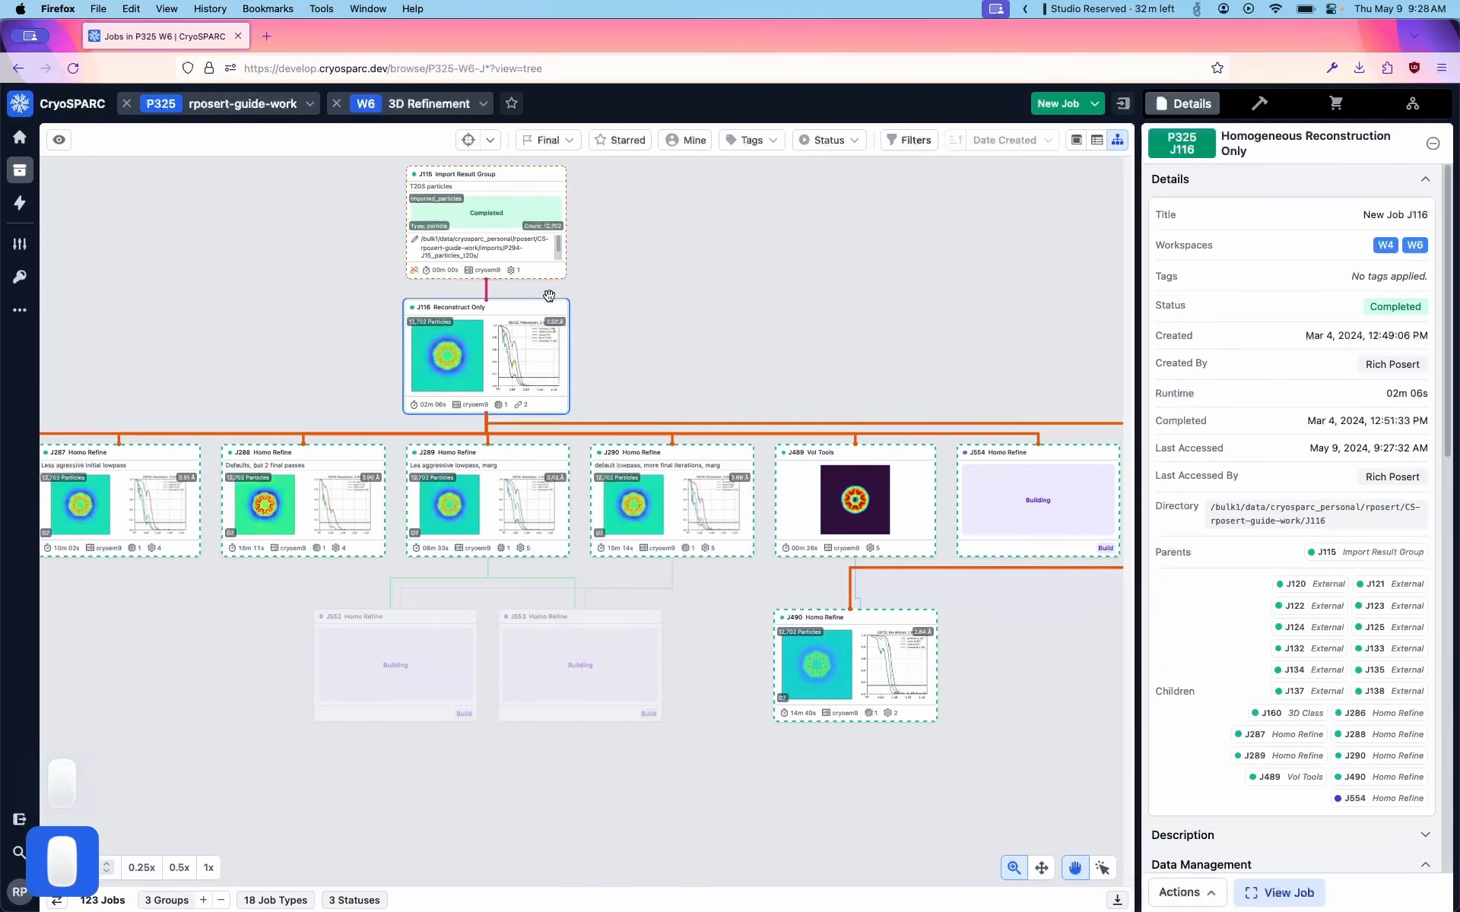
Add J116's volume, particles and mask outputs to the job cart and build a Homogeneous Refinement job from them.
{"action": "left_click", "coordinate": [531, 310]}
{"action": "left_click", "coordinate": [470, 323]}
{"action": "left_click", "coordinate": [468, 335]}
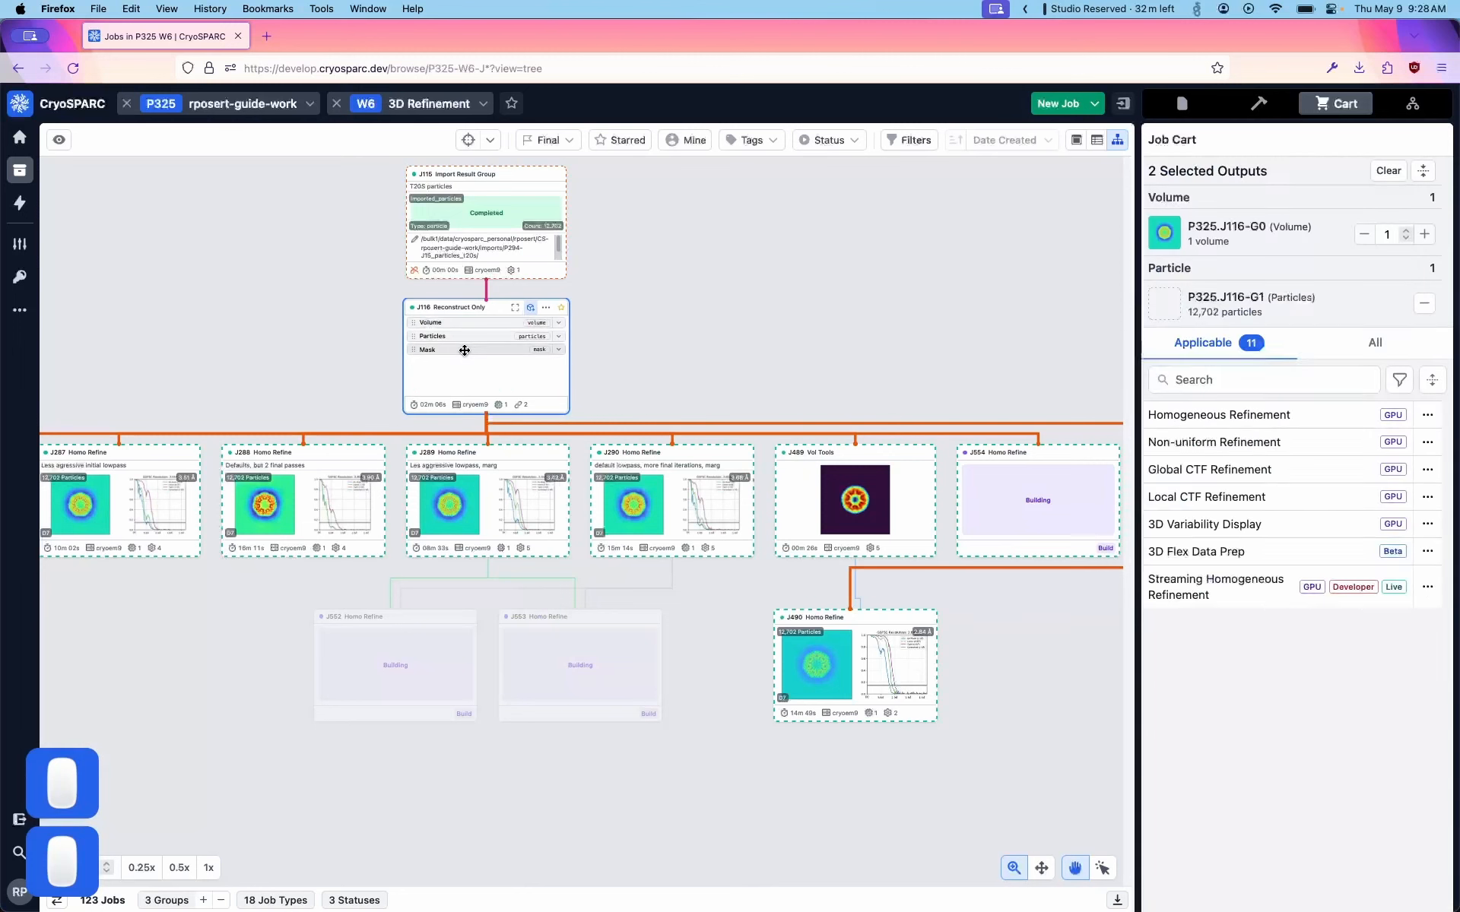
{"action": "left_click", "coordinate": [464, 350]}
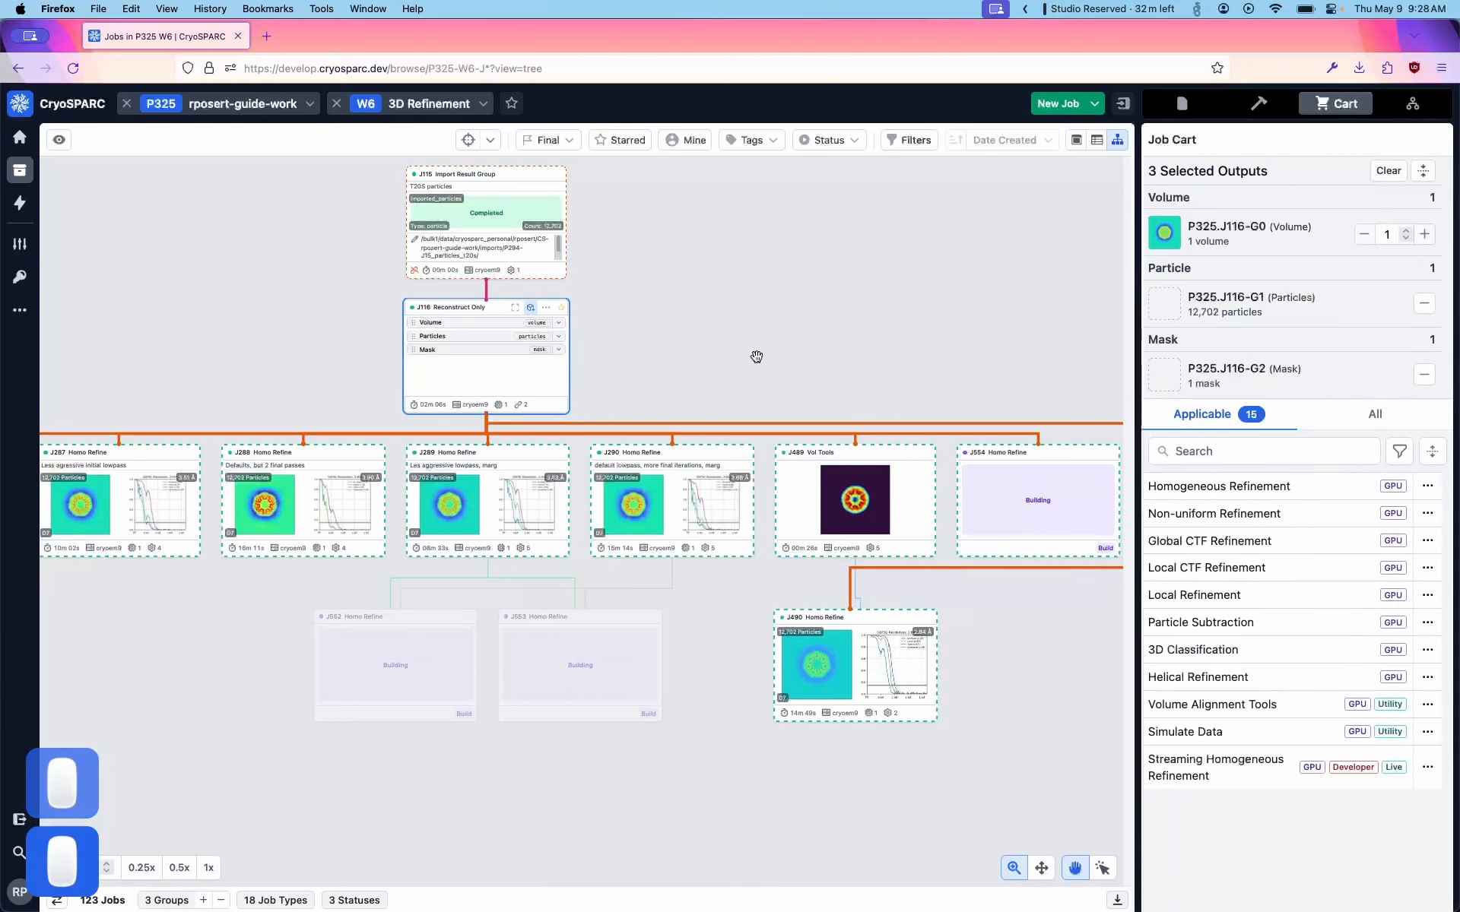
{"action": "left_click", "coordinate": [1252, 491]}
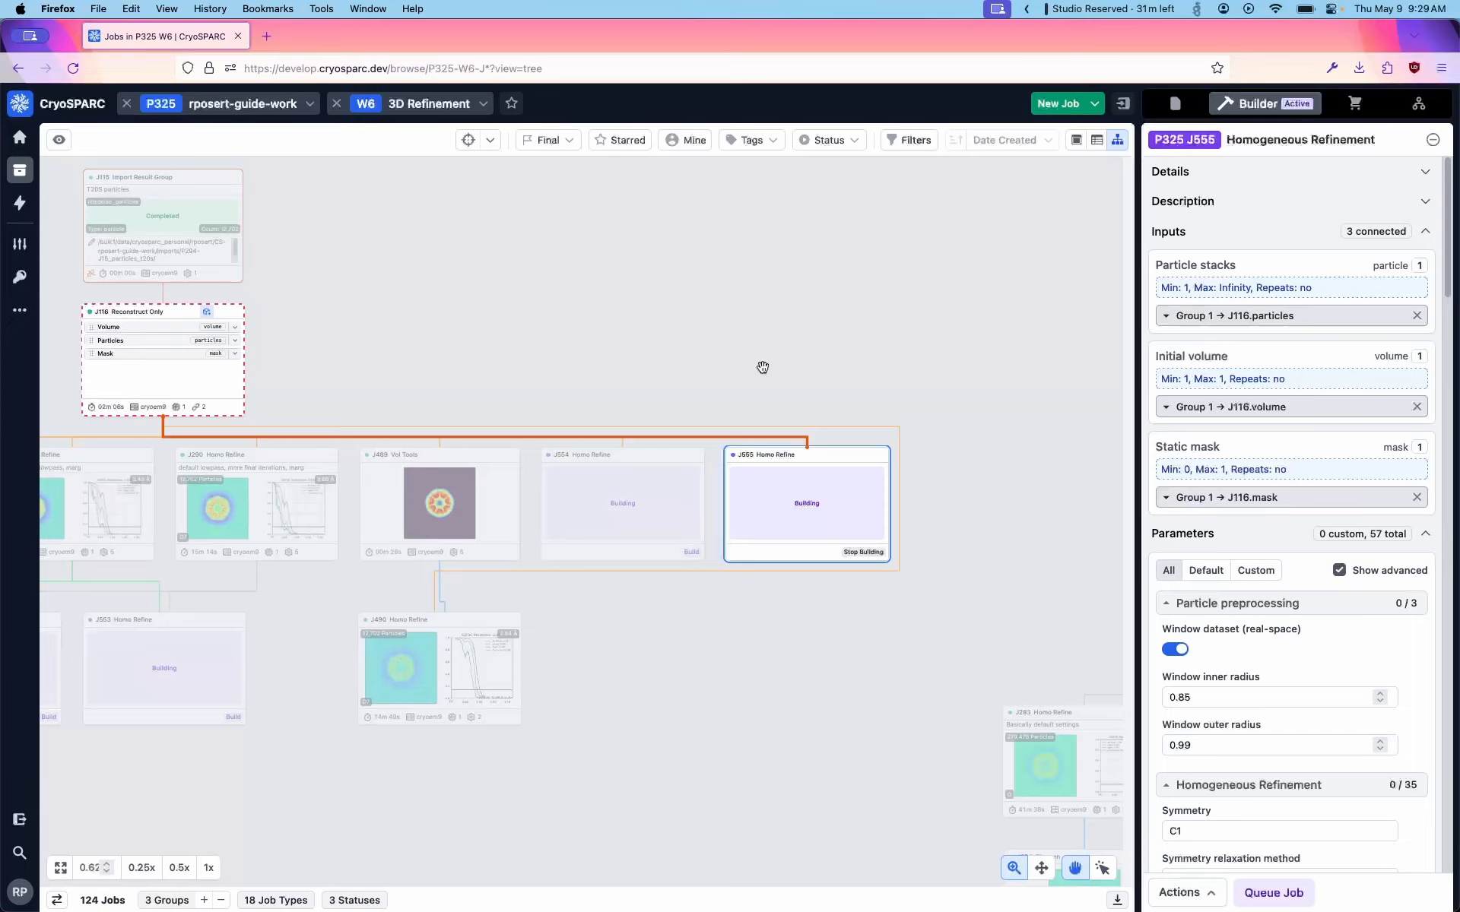
Stop building the new Homogeneous Refinement job and clear the job selection.
{"action": "left_click", "coordinate": [1433, 140]}
{"action": "key", "text": "Escape"}
Show the outputs on every job card across the workspace tree, examine those around J282, and hide them again.
{"action": "scroll", "coordinate": [882, 347], "scroll_direction": "down", "scroll_amount": 5}
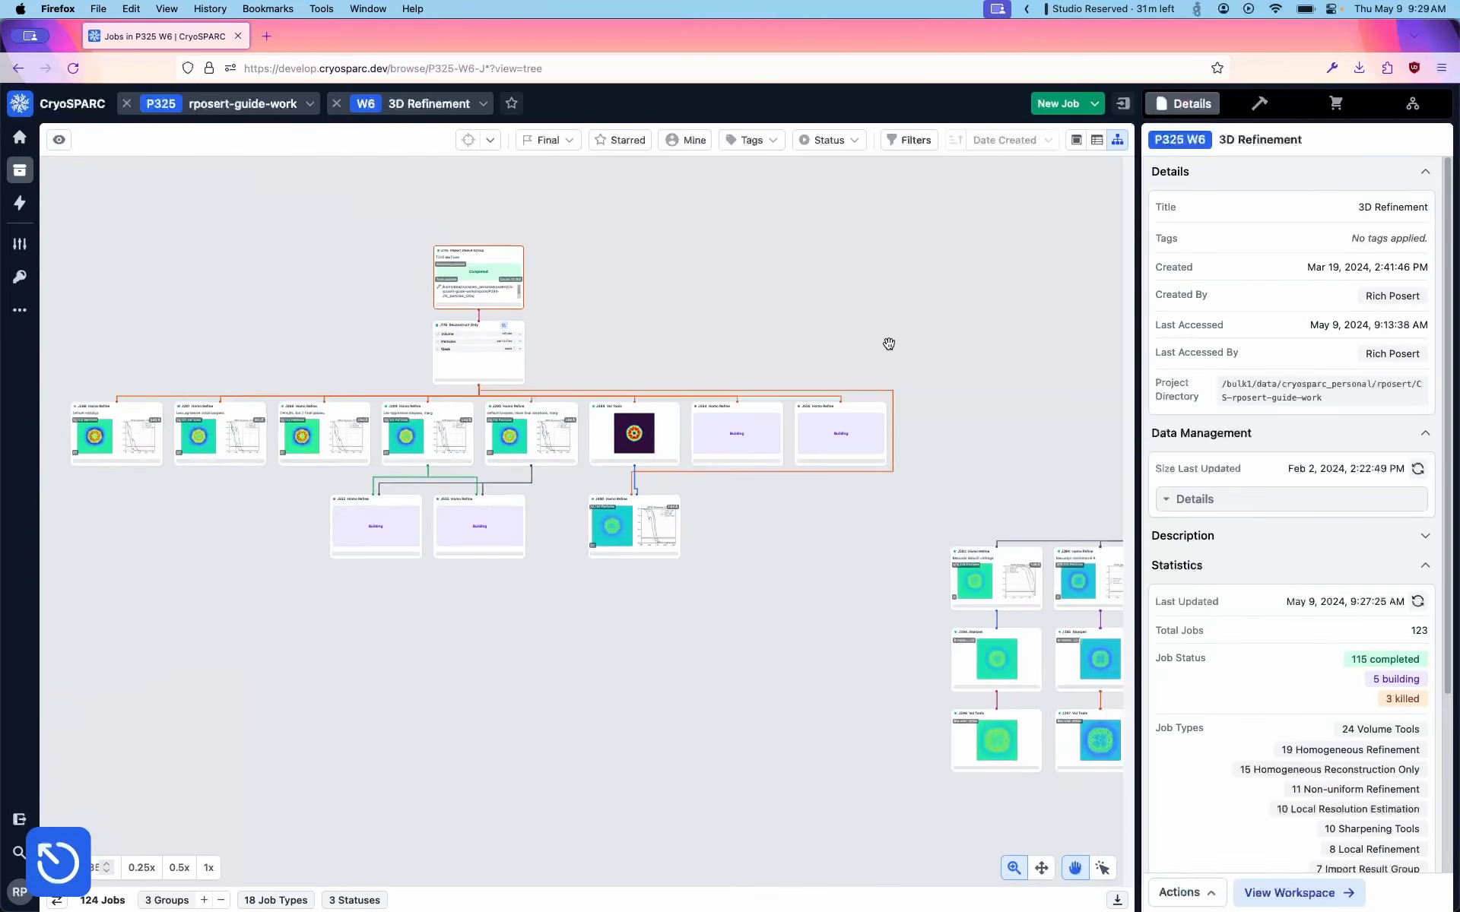
{"action": "left_click_drag", "start_coordinate": [861, 556], "coordinate": [448, 585]}
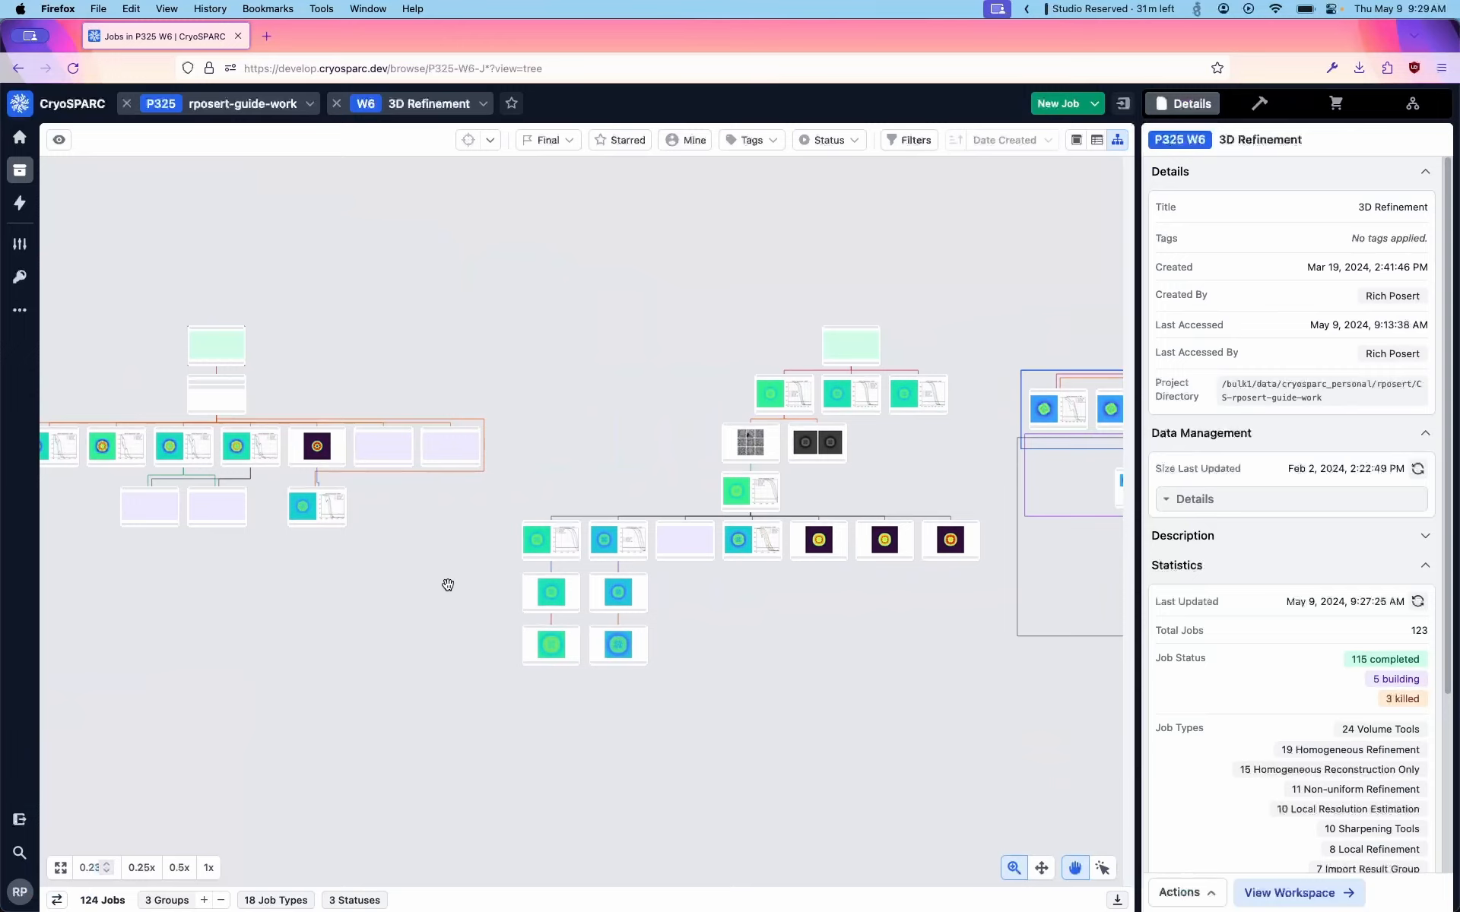
{"action": "key", "text": "o"}
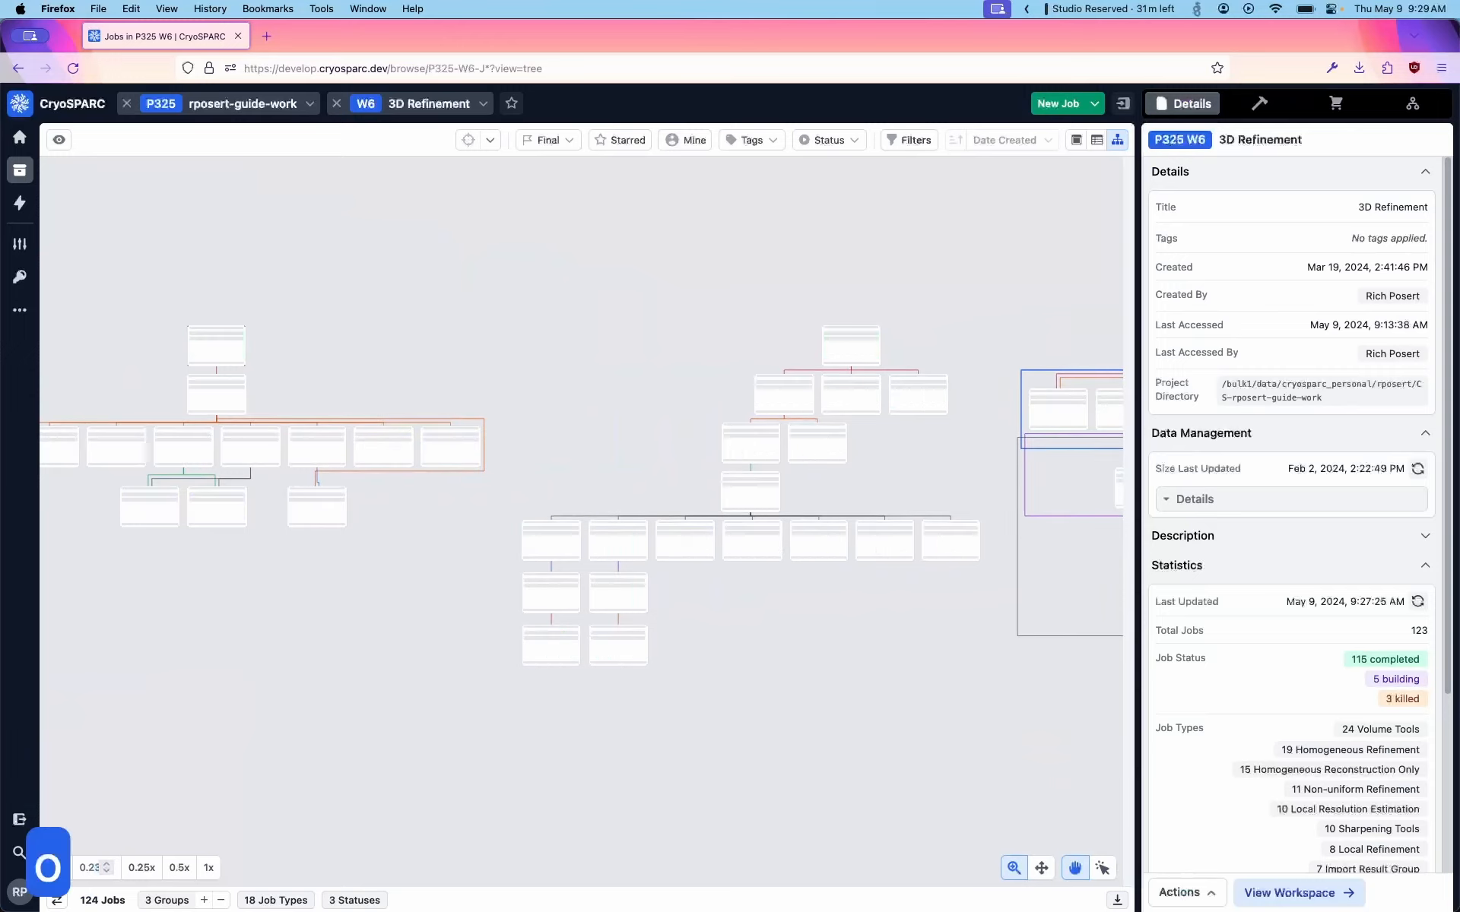
{"action": "scroll", "coordinate": [893, 492], "scroll_direction": "up", "scroll_amount": 8}
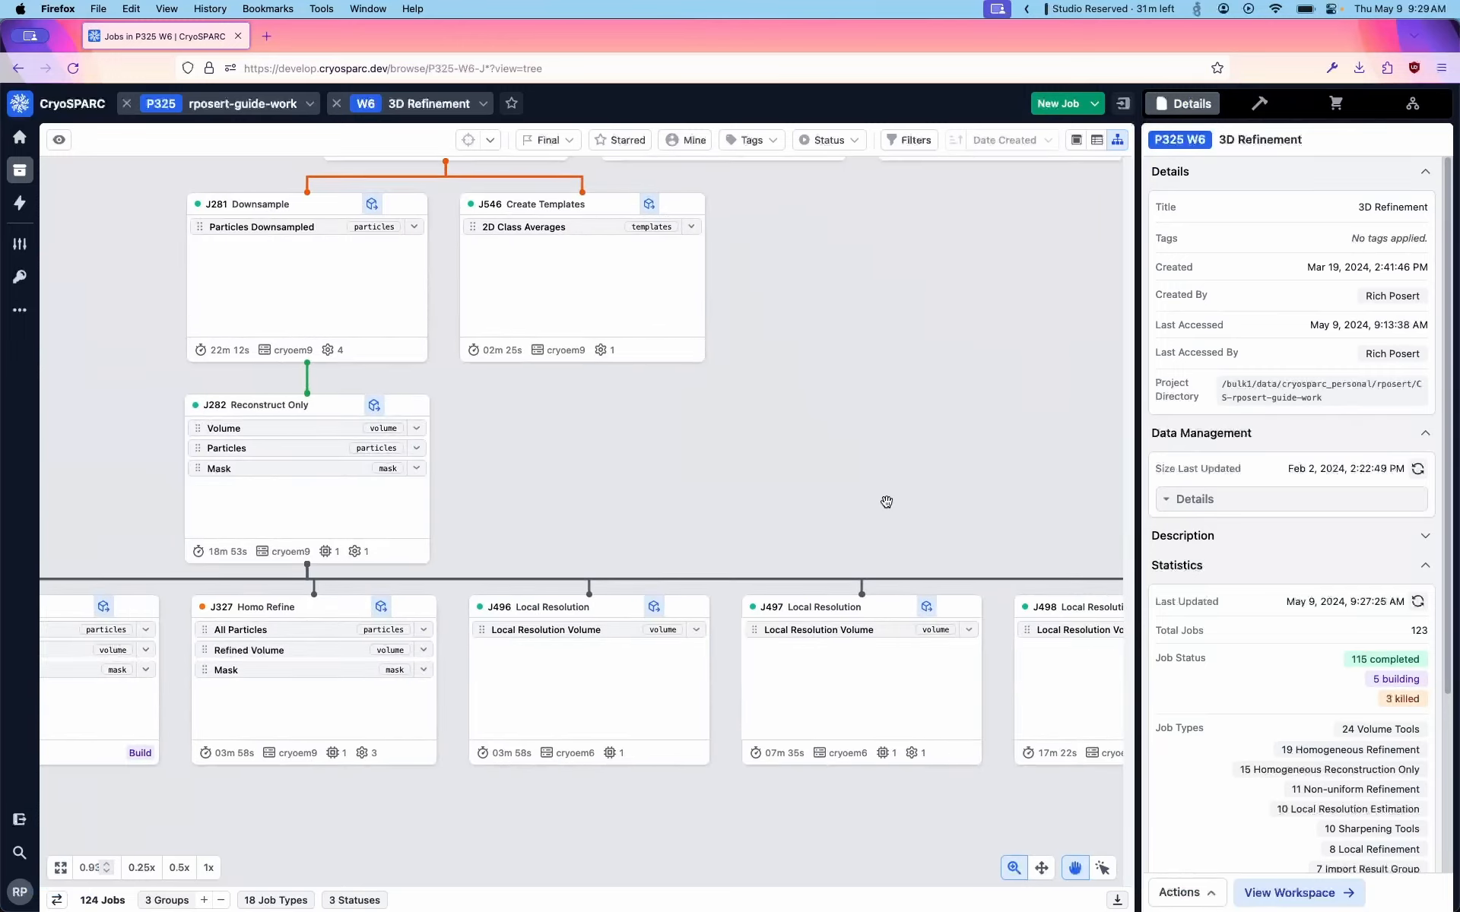
{"action": "key", "text": "o"}
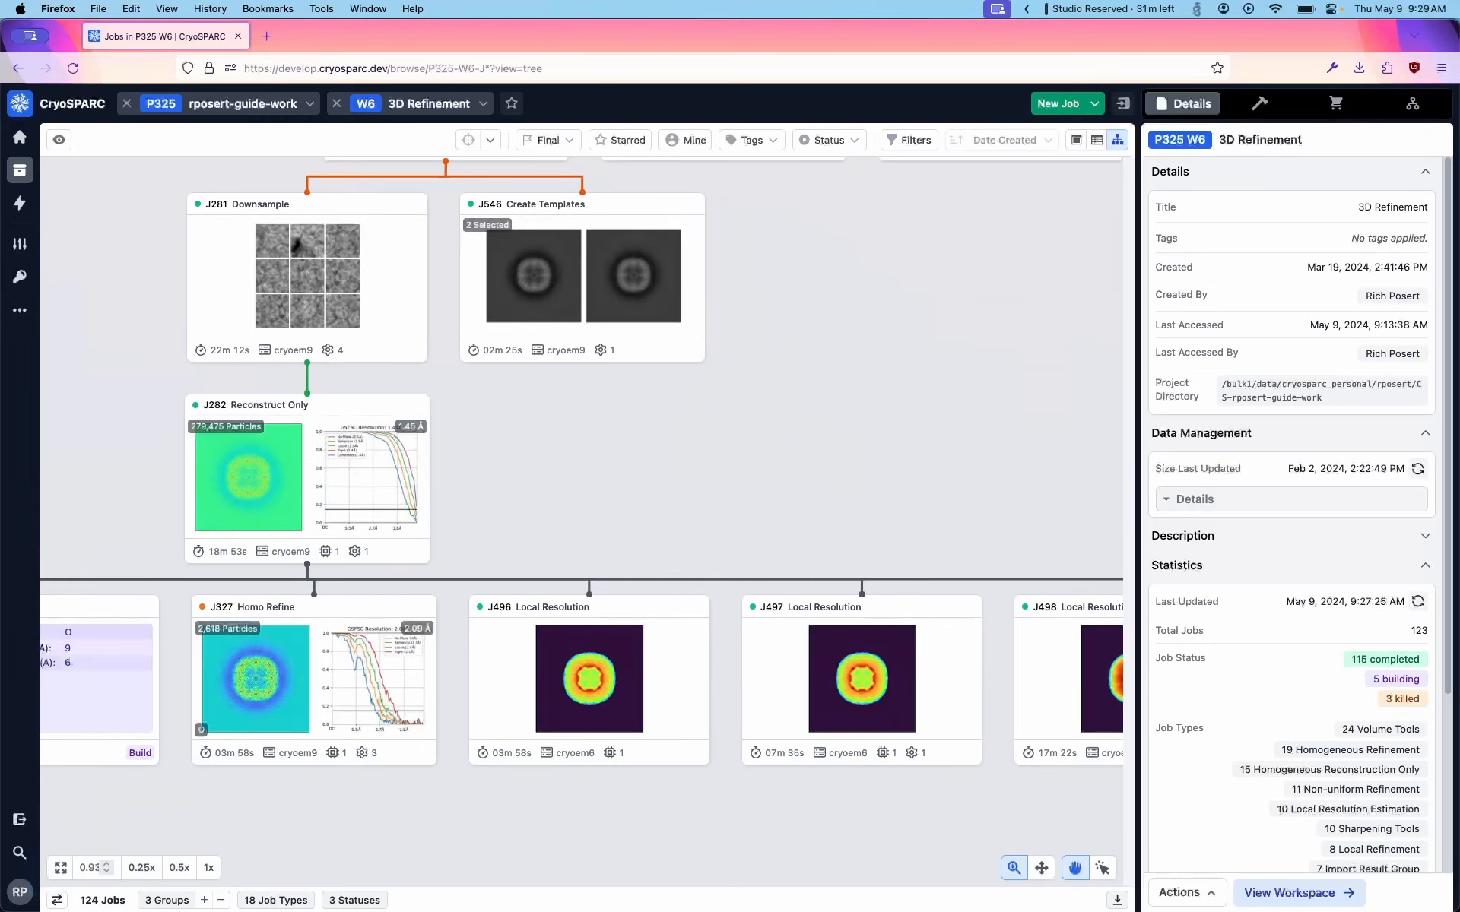
Switch between the scroll-to-zoom and pan modes and the drag-to-navigate and selection modes, ending with zoom and drag-to-navigate.
{"action": "key", "text": "z"}
{"action": "key", "text": "x"}
{"action": "key", "text": "c"}
{"action": "key", "text": "c"}
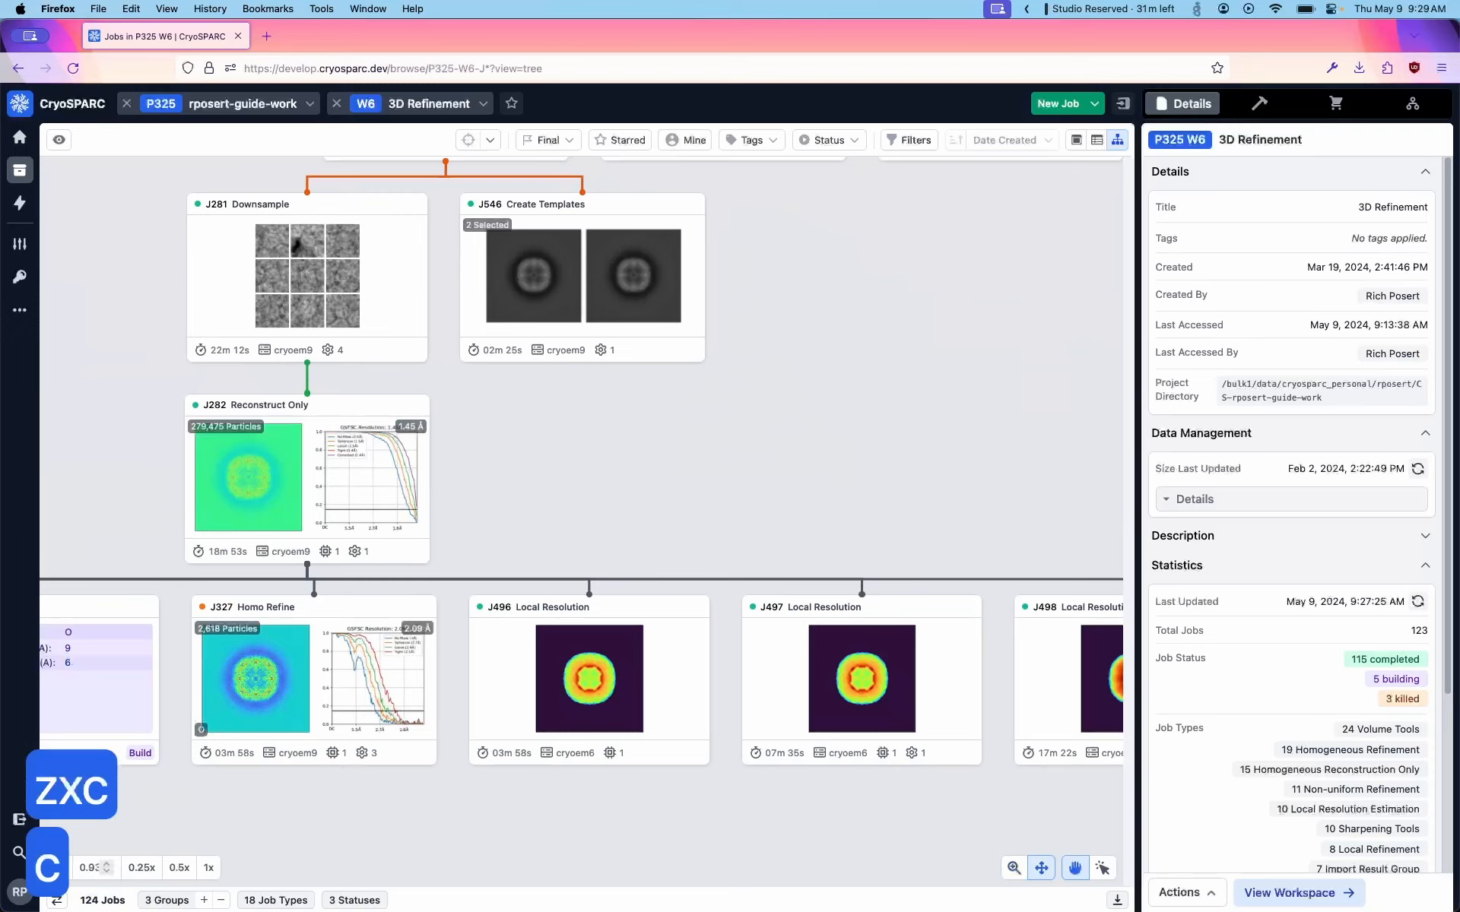
{"action": "key", "text": "v"}
{"action": "key", "text": "z"}
{"action": "key", "text": "c"}
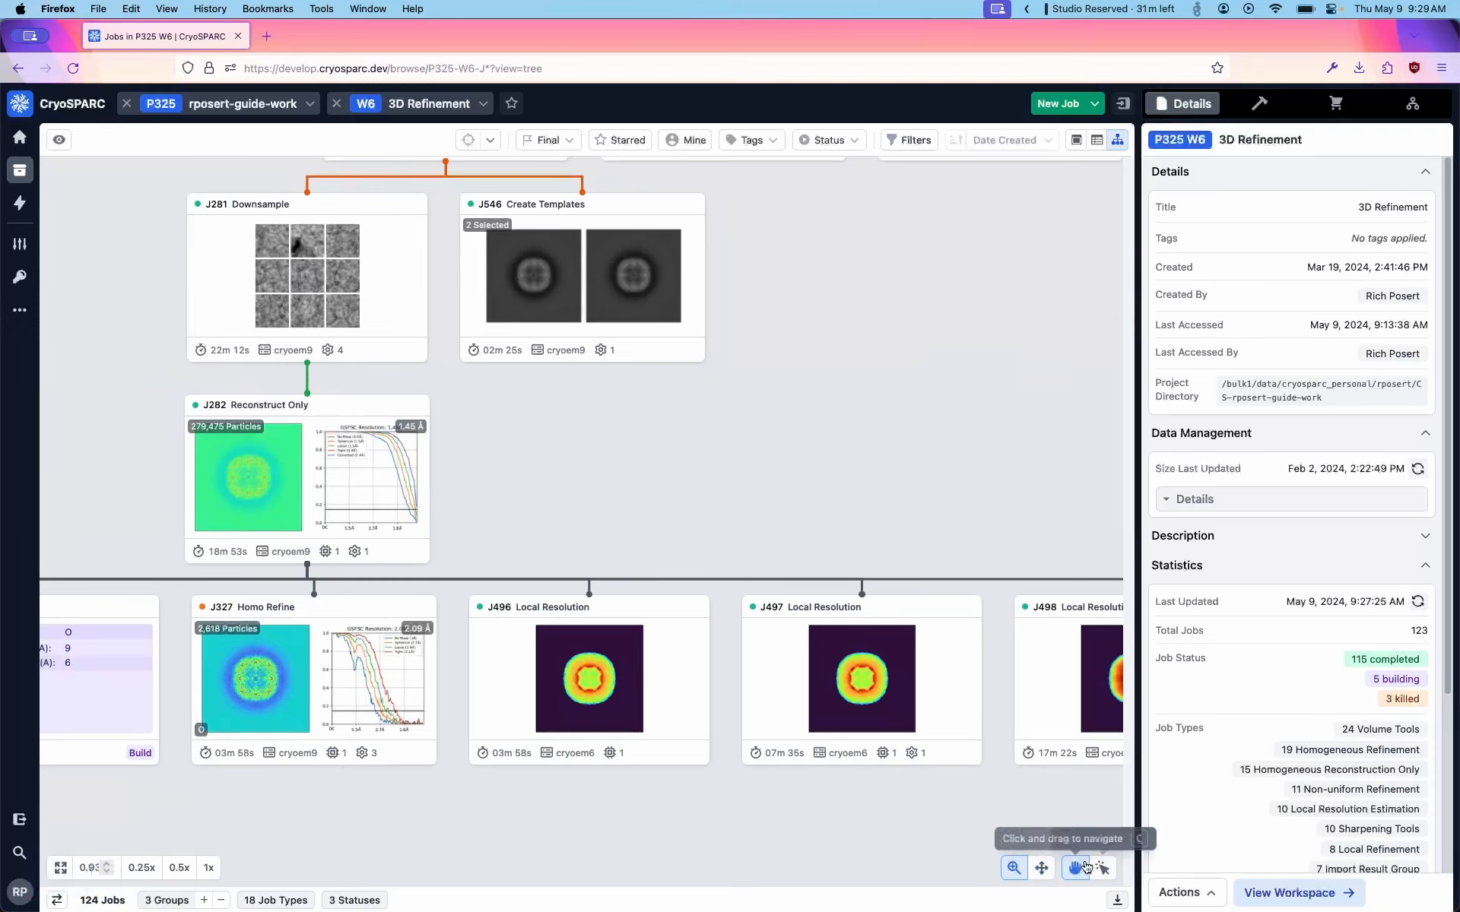
Select the G2 Non-subtracted group and the J511 Non-uniform Refinement job, focusing the tree view on each.
{"action": "left_click", "coordinate": [167, 900]}
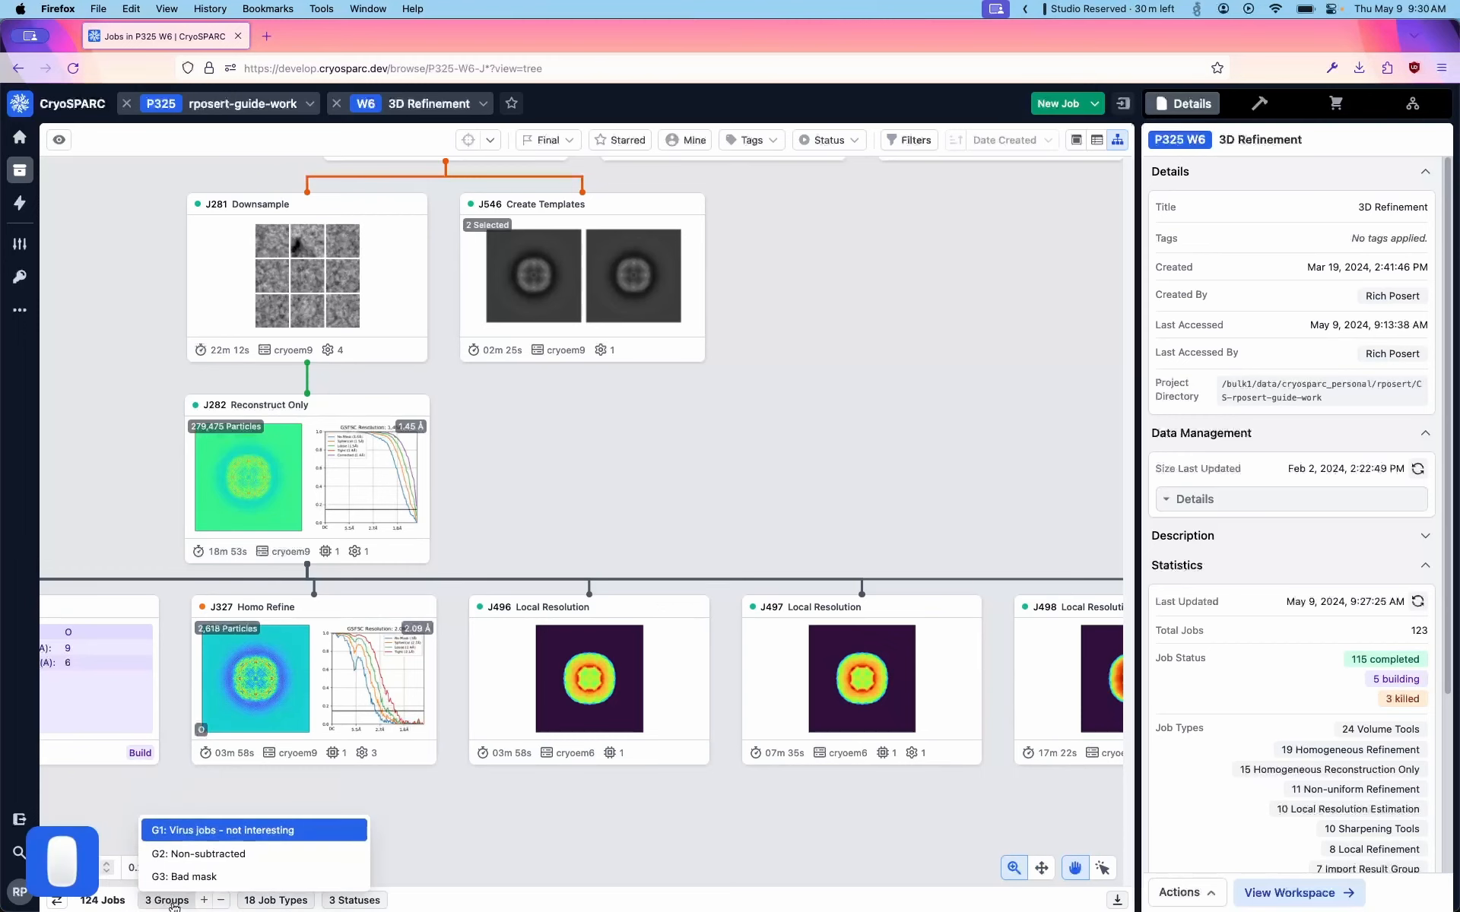
{"action": "left_click", "coordinate": [235, 845]}
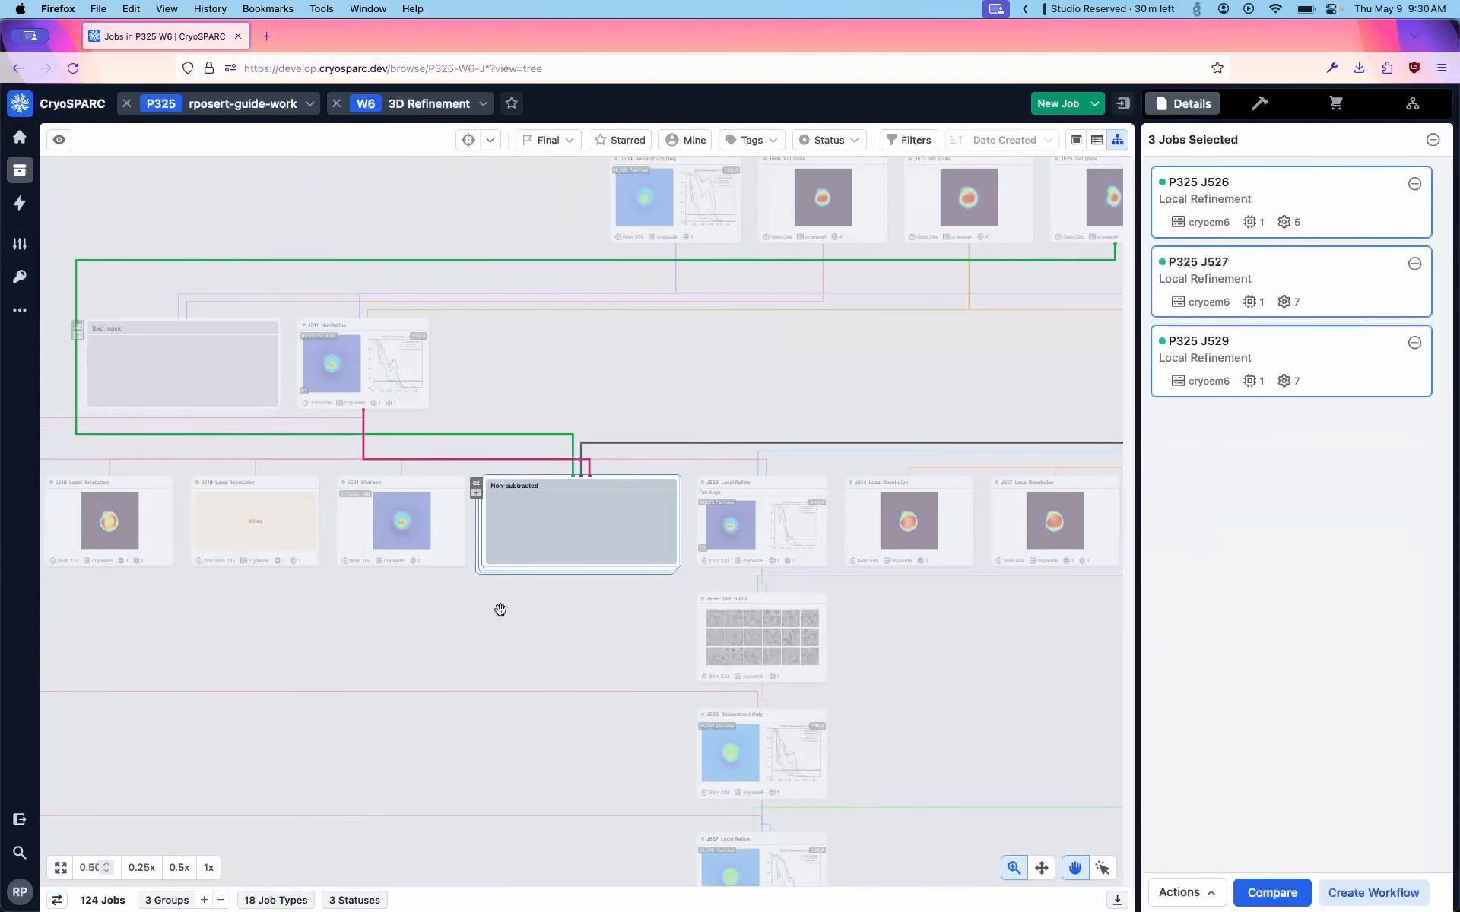
{"action": "key", "text": "e"}
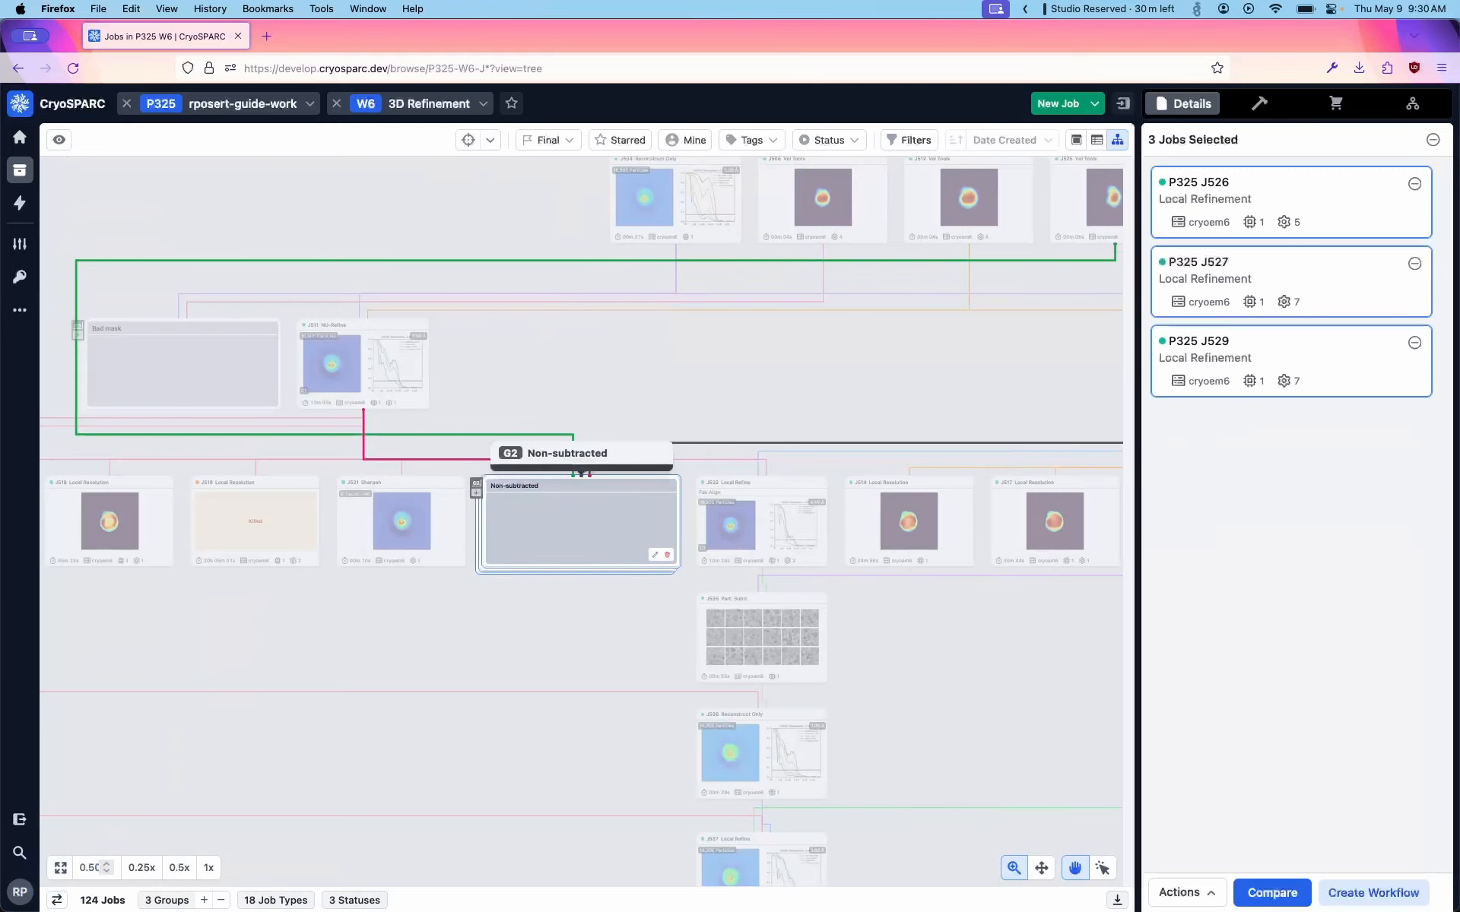
{"action": "key", "text": "t"}
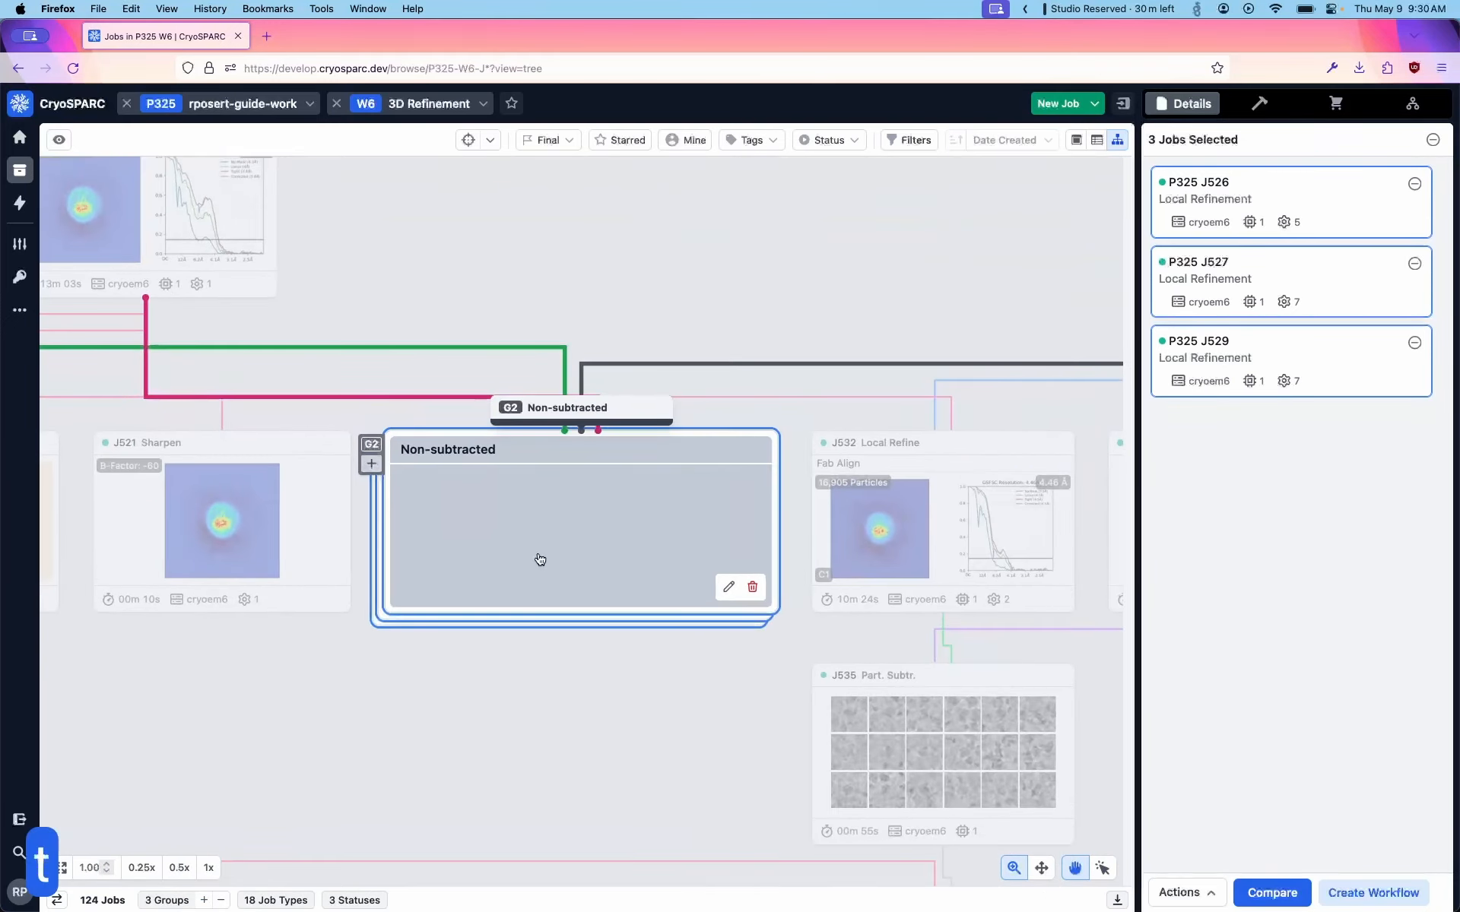
{"action": "left_click", "coordinate": [114, 228]}
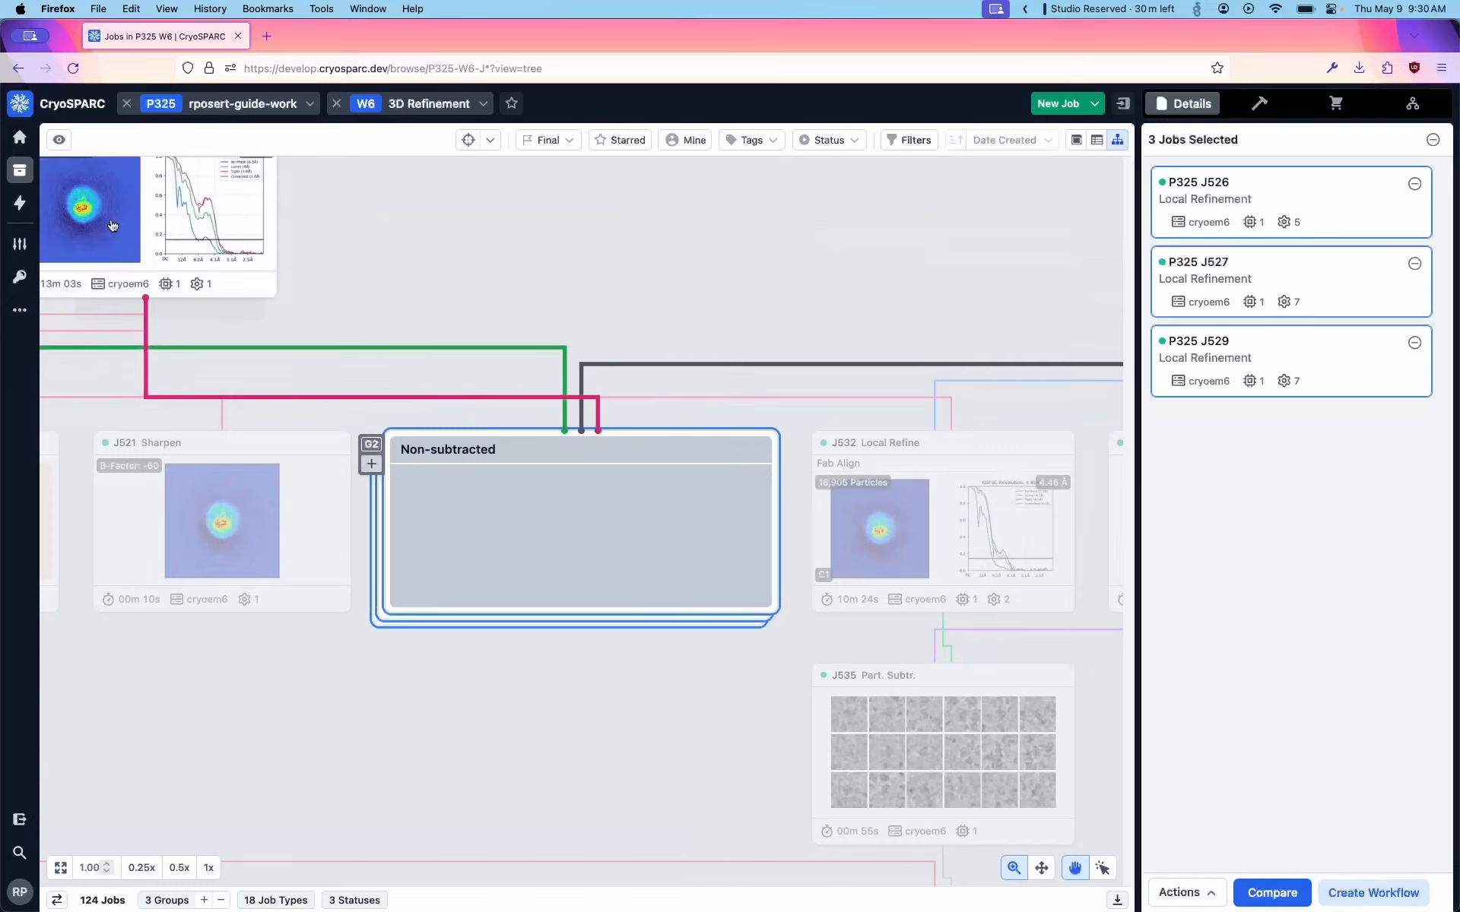
{"action": "key", "text": "t"}
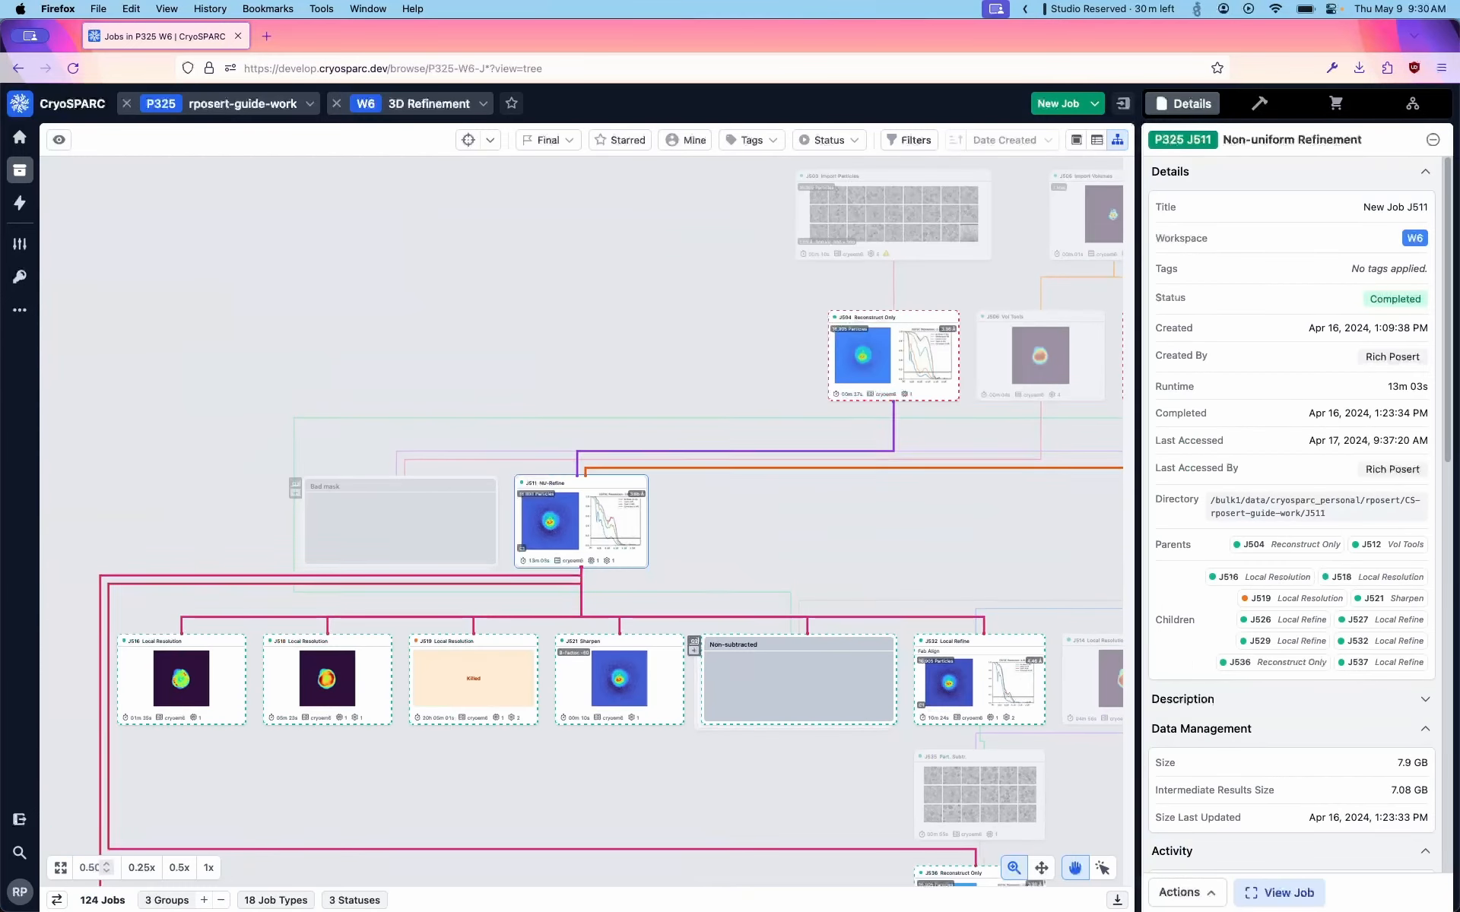
Fit the whole tree in view and cycle through the preset zoom levels, ending at 0.5x.
{"action": "key", "text": "r"}
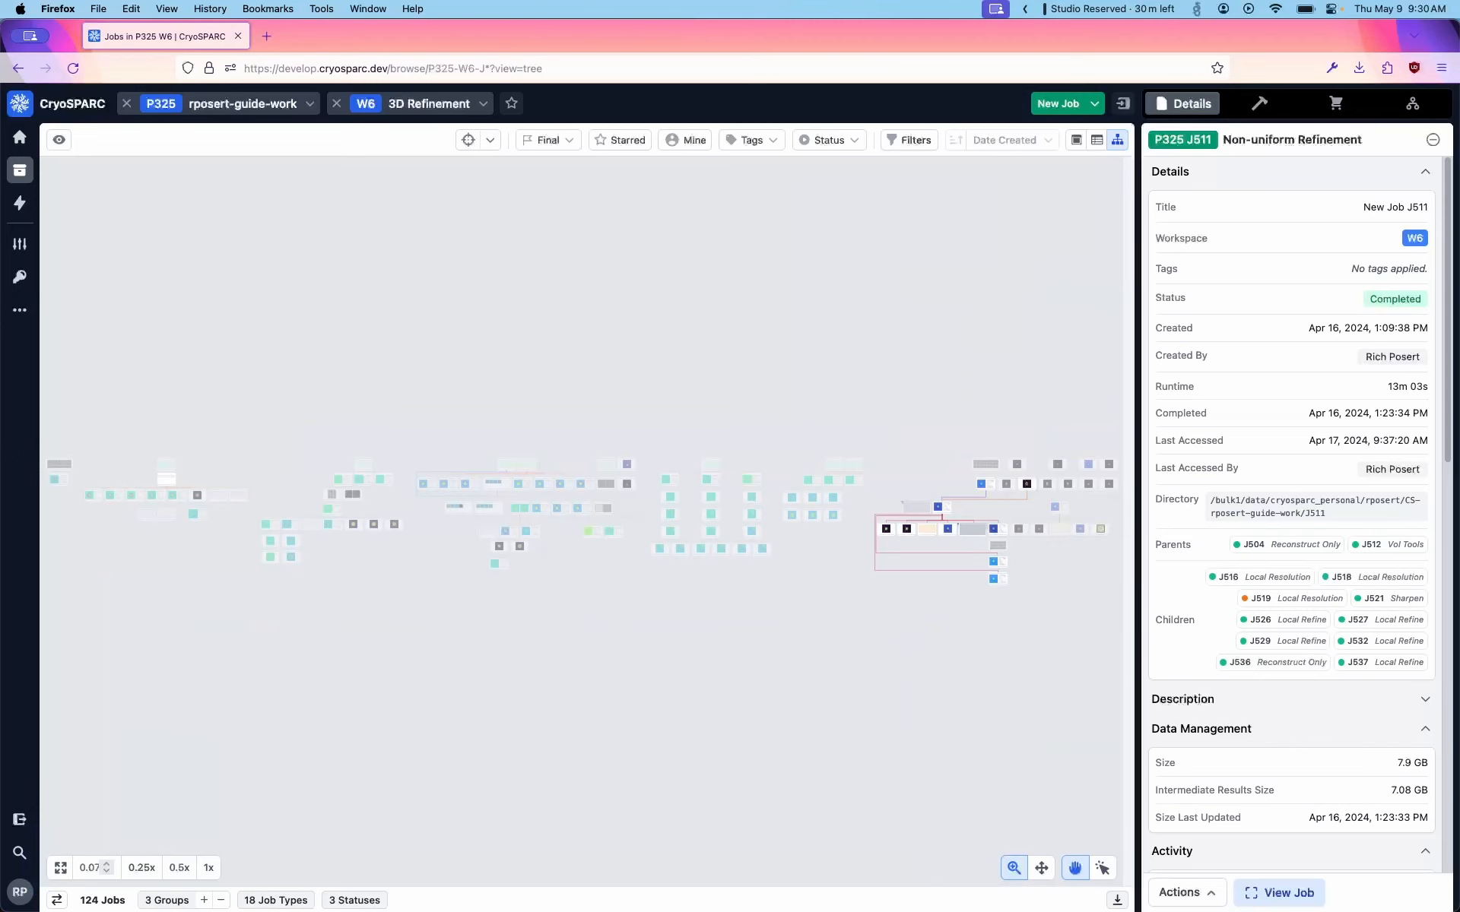
{"action": "key", "text": "shift+r"}
{"action": "key", "text": "shift+r"}
{"action": "key", "text": "shift+r"}
{"action": "key", "text": "shift+r"}
{"action": "key", "text": "shift+r"}
{"action": "key", "text": "shift+r"}
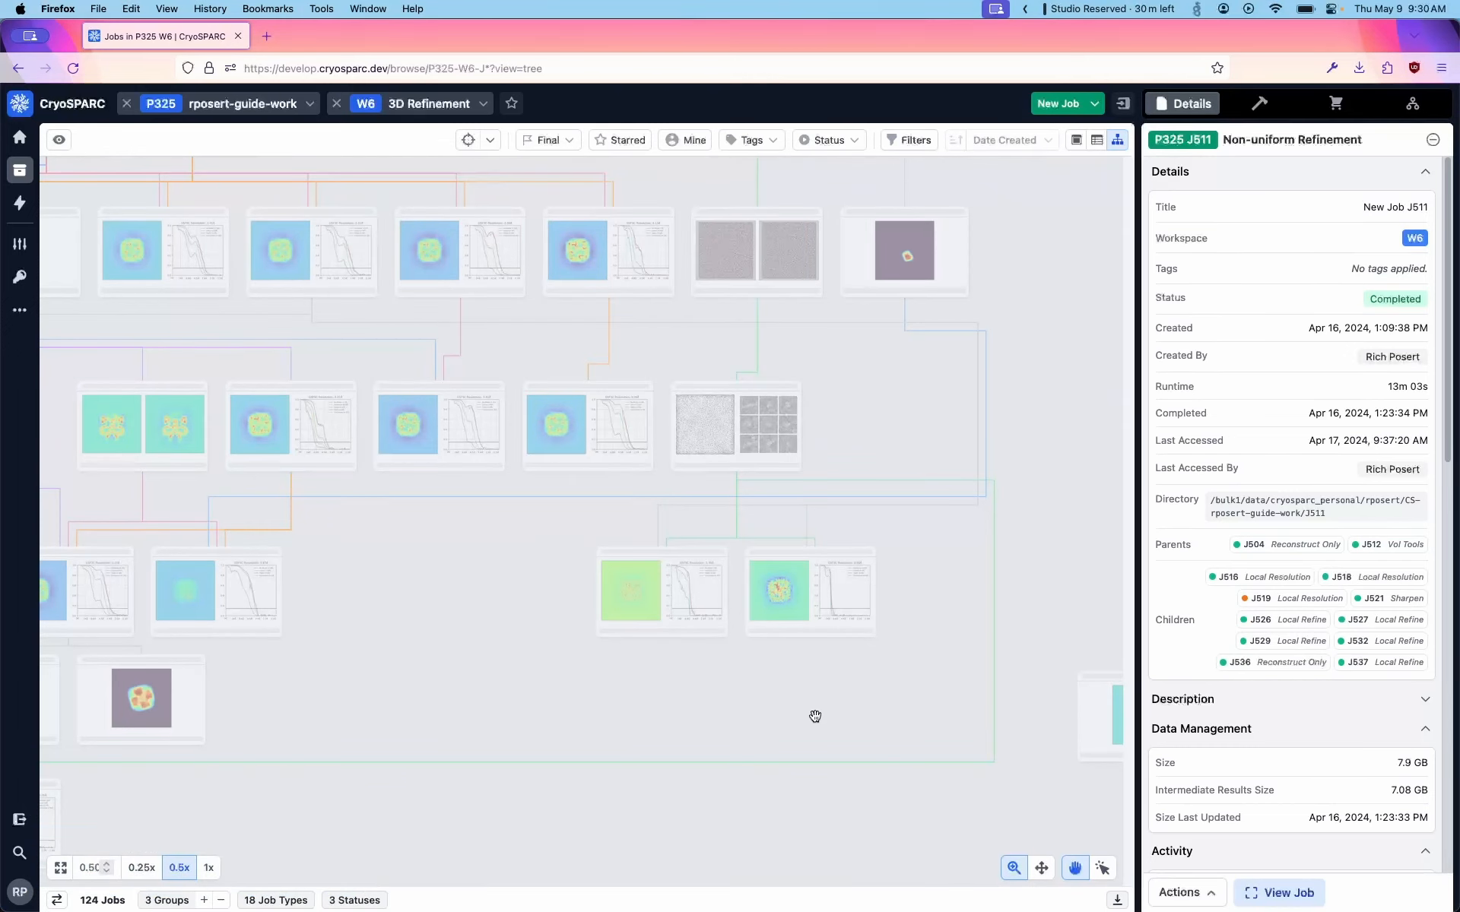
Group the J347 and J348 Homogeneous Refinement jobs using the default group settings, and ungroup them again.
{"action": "left_click_drag", "start_coordinate": [815, 717], "coordinate": [616, 613]}
{"action": "left_click", "coordinate": [1103, 868]}
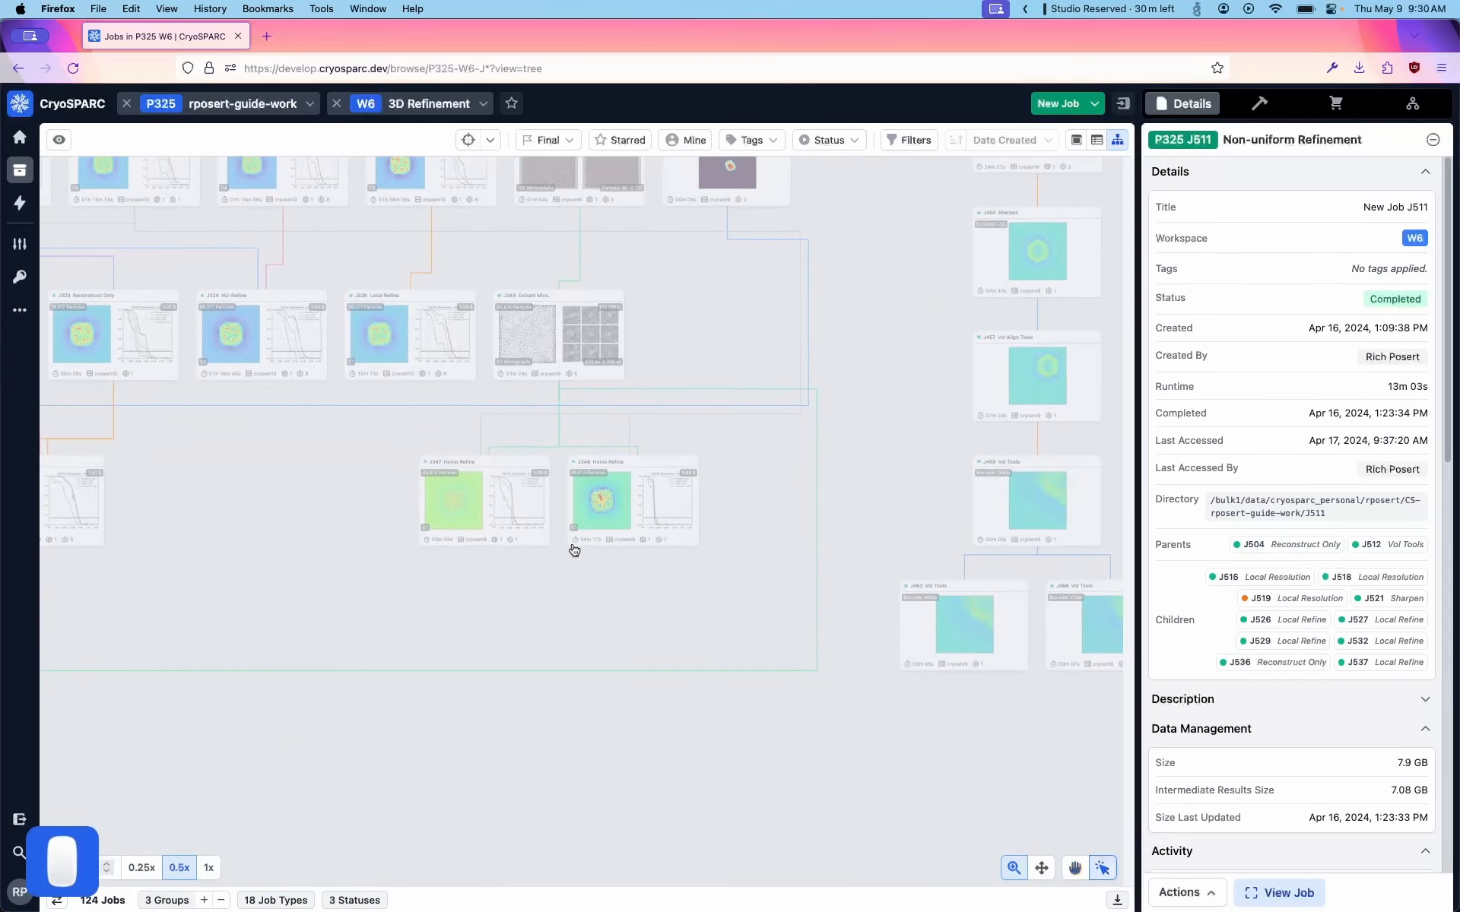
{"action": "left_click_drag", "start_coordinate": [574, 550], "coordinate": [485, 489]}
{"action": "key", "text": "super+g"}
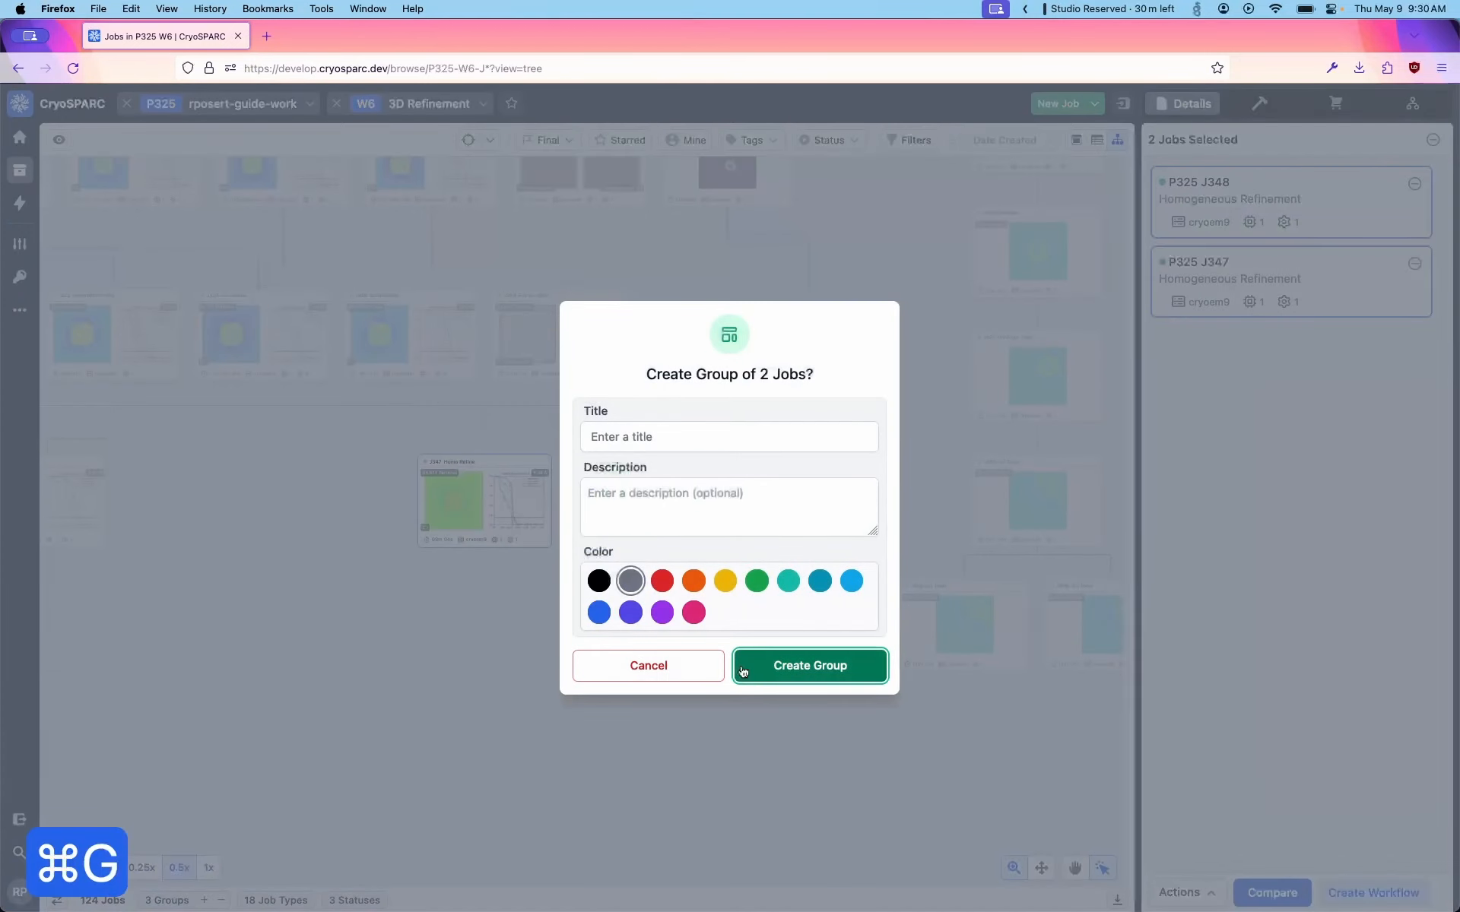
{"action": "key", "text": "Return"}
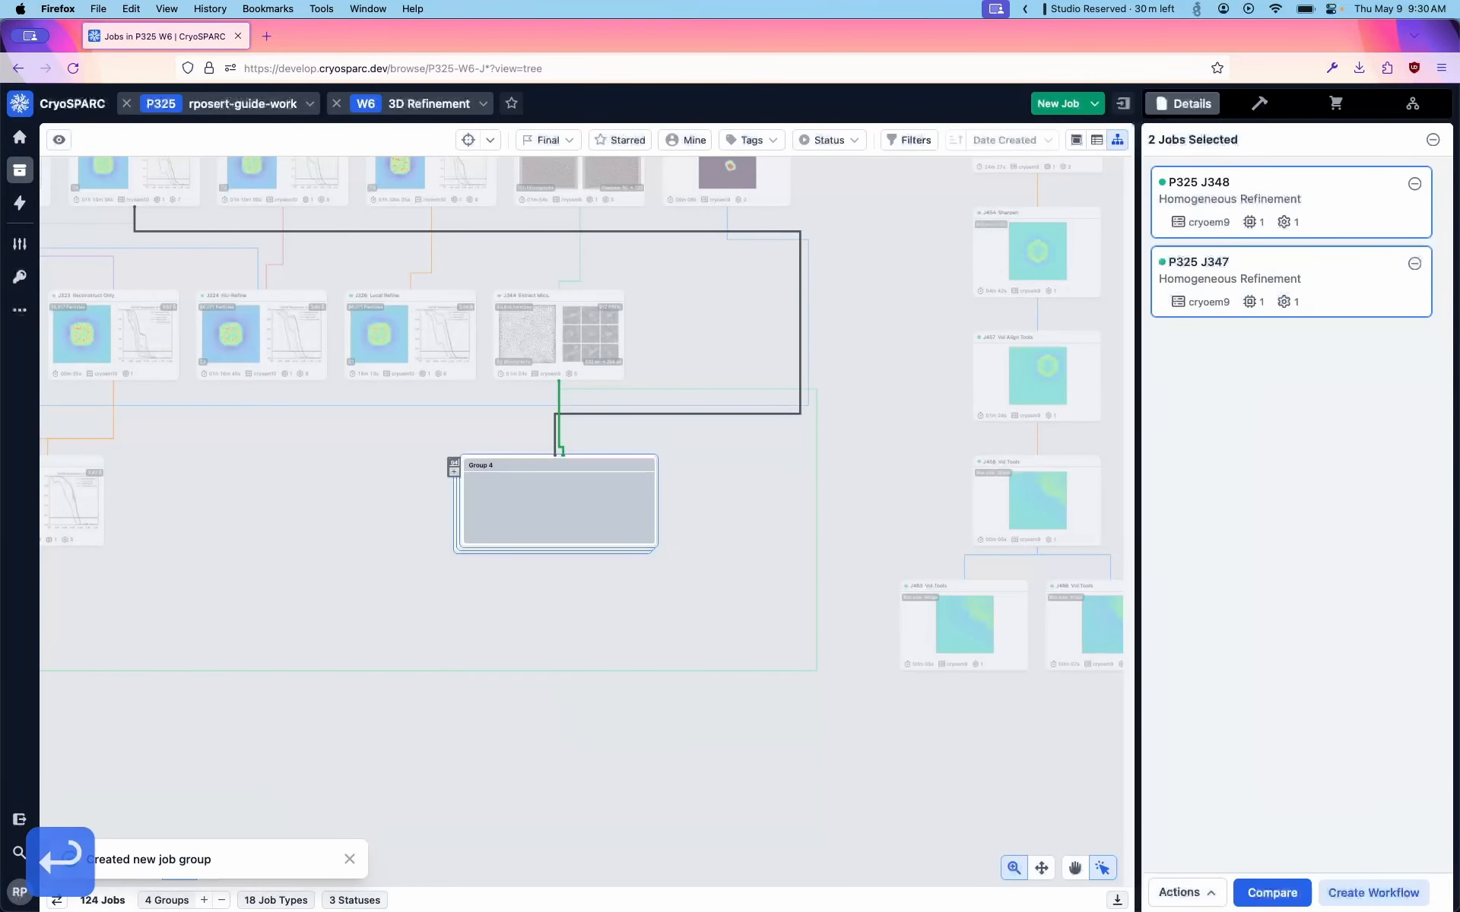
{"action": "key", "text": "shift+super+g"}
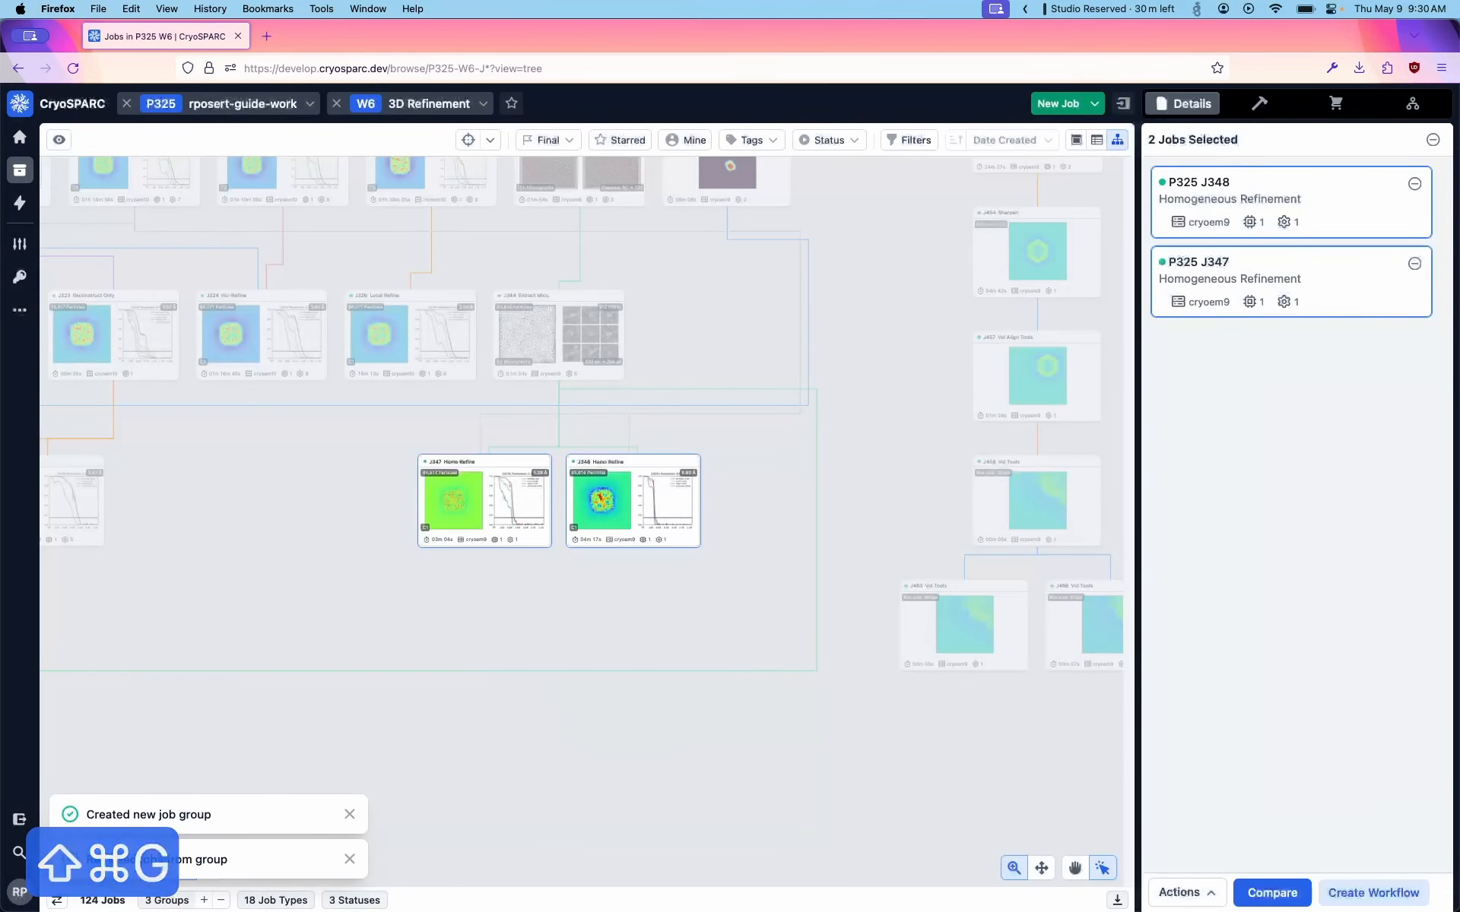